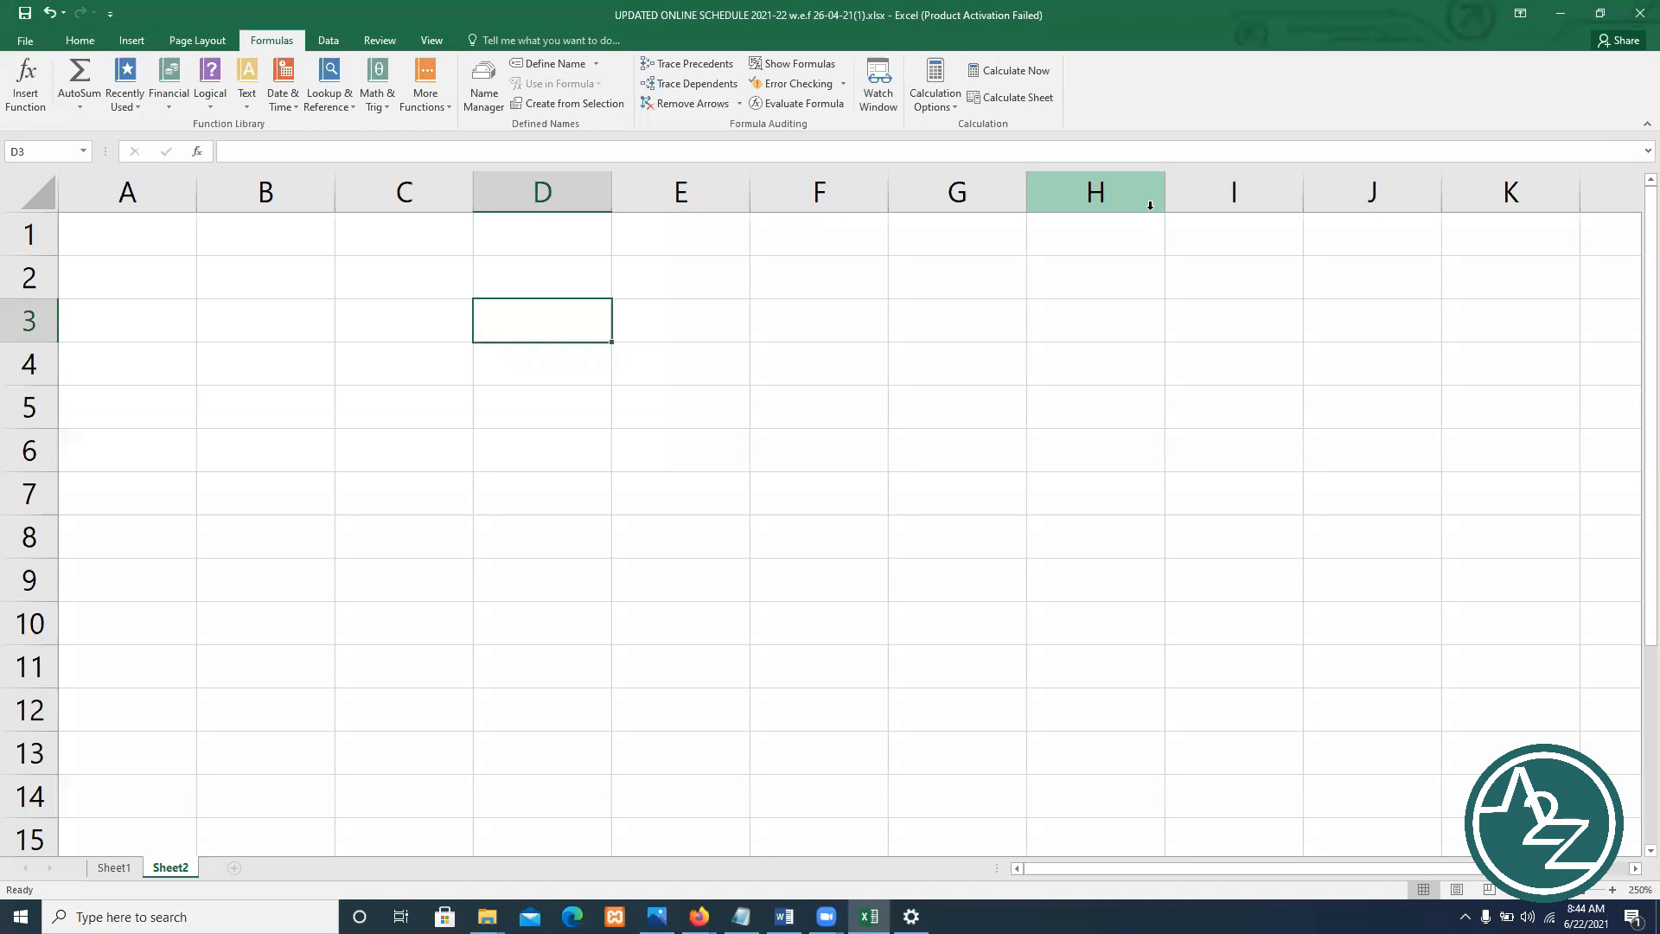
Enter 34, 874, 897, 334, 22, 34, 984, 884, 876, 445 and 987 down cells D3 to D13
{"action": "type", "text": "34"}
{"action": "key", "text": "Return"}
{"action": "type", "text": "874"}
{"action": "key", "text": "Return"}
{"action": "type", "text": "897"}
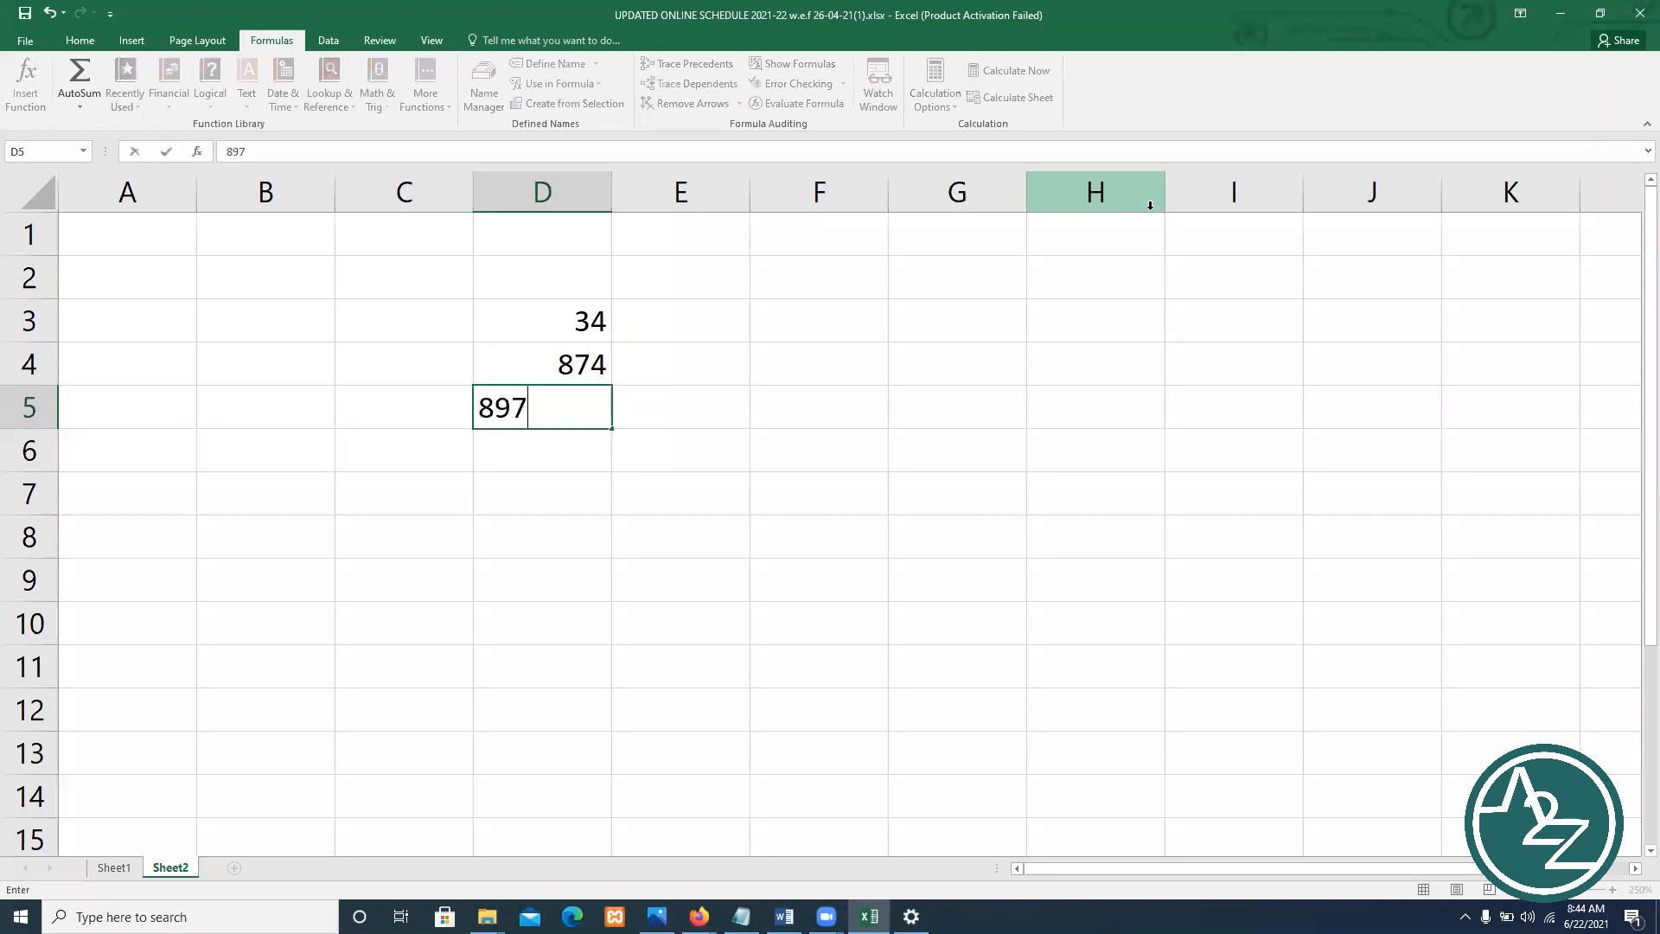
{"action": "key", "text": "Return"}
{"action": "type", "text": "334"}
{"action": "key", "text": "Return"}
{"action": "type", "text": "22"}
{"action": "key", "text": "Return"}
{"action": "type", "text": "34"}
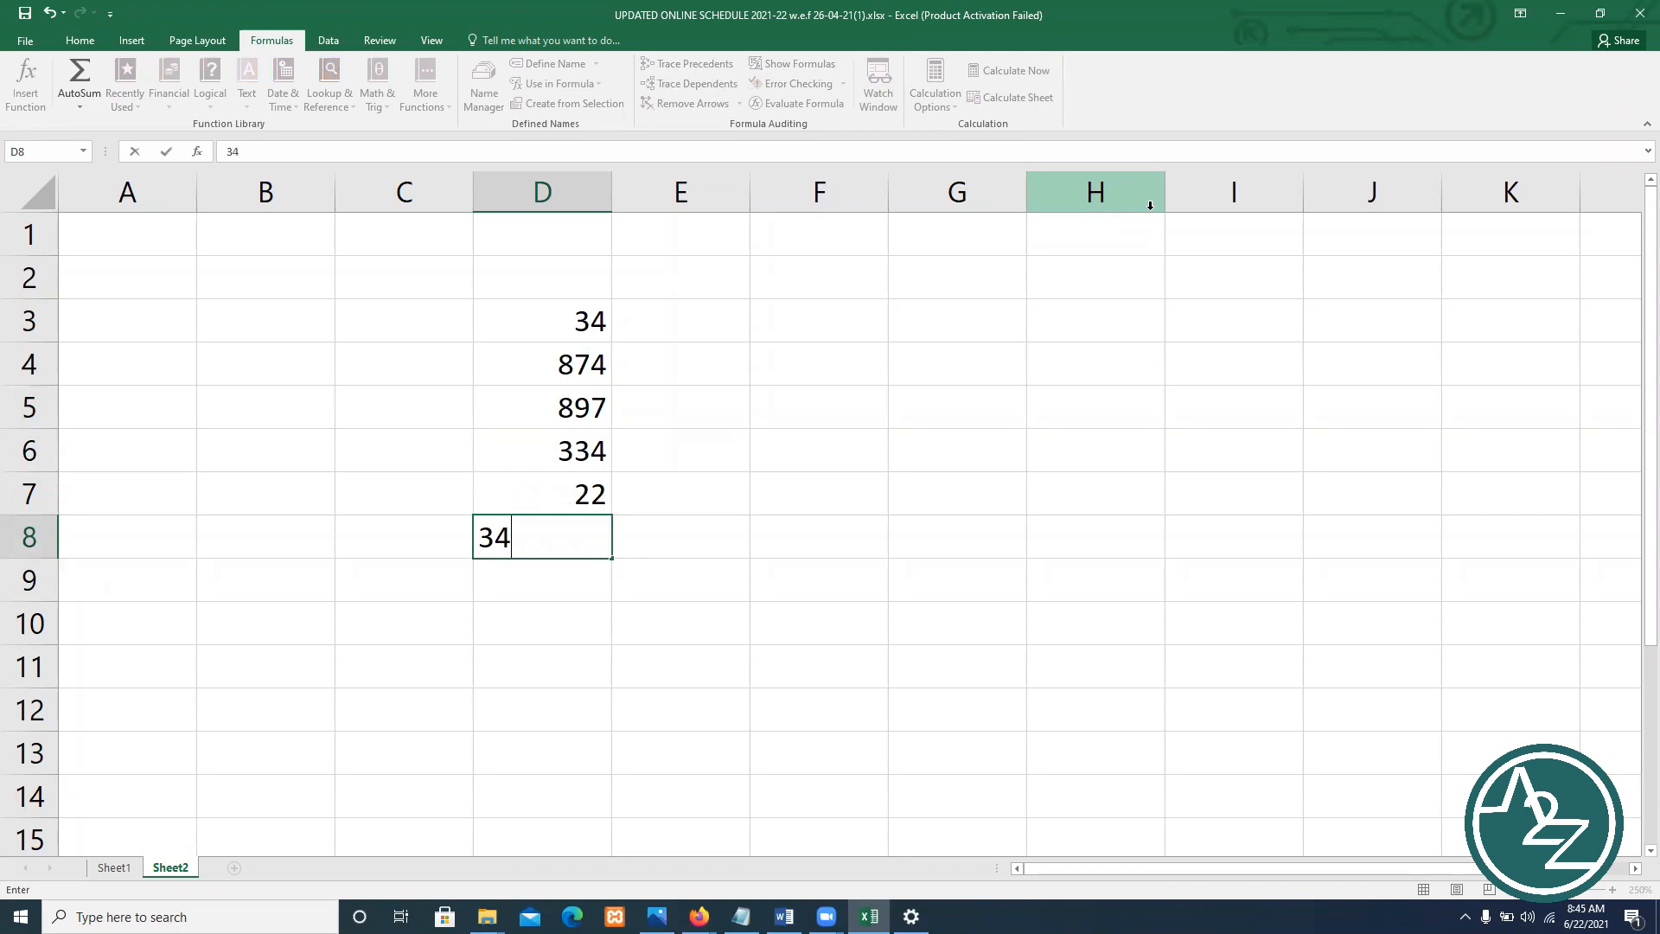
{"action": "key", "text": "Return"}
{"action": "type", "text": "984"}
{"action": "key", "text": "Return"}
{"action": "type", "text": "88"}
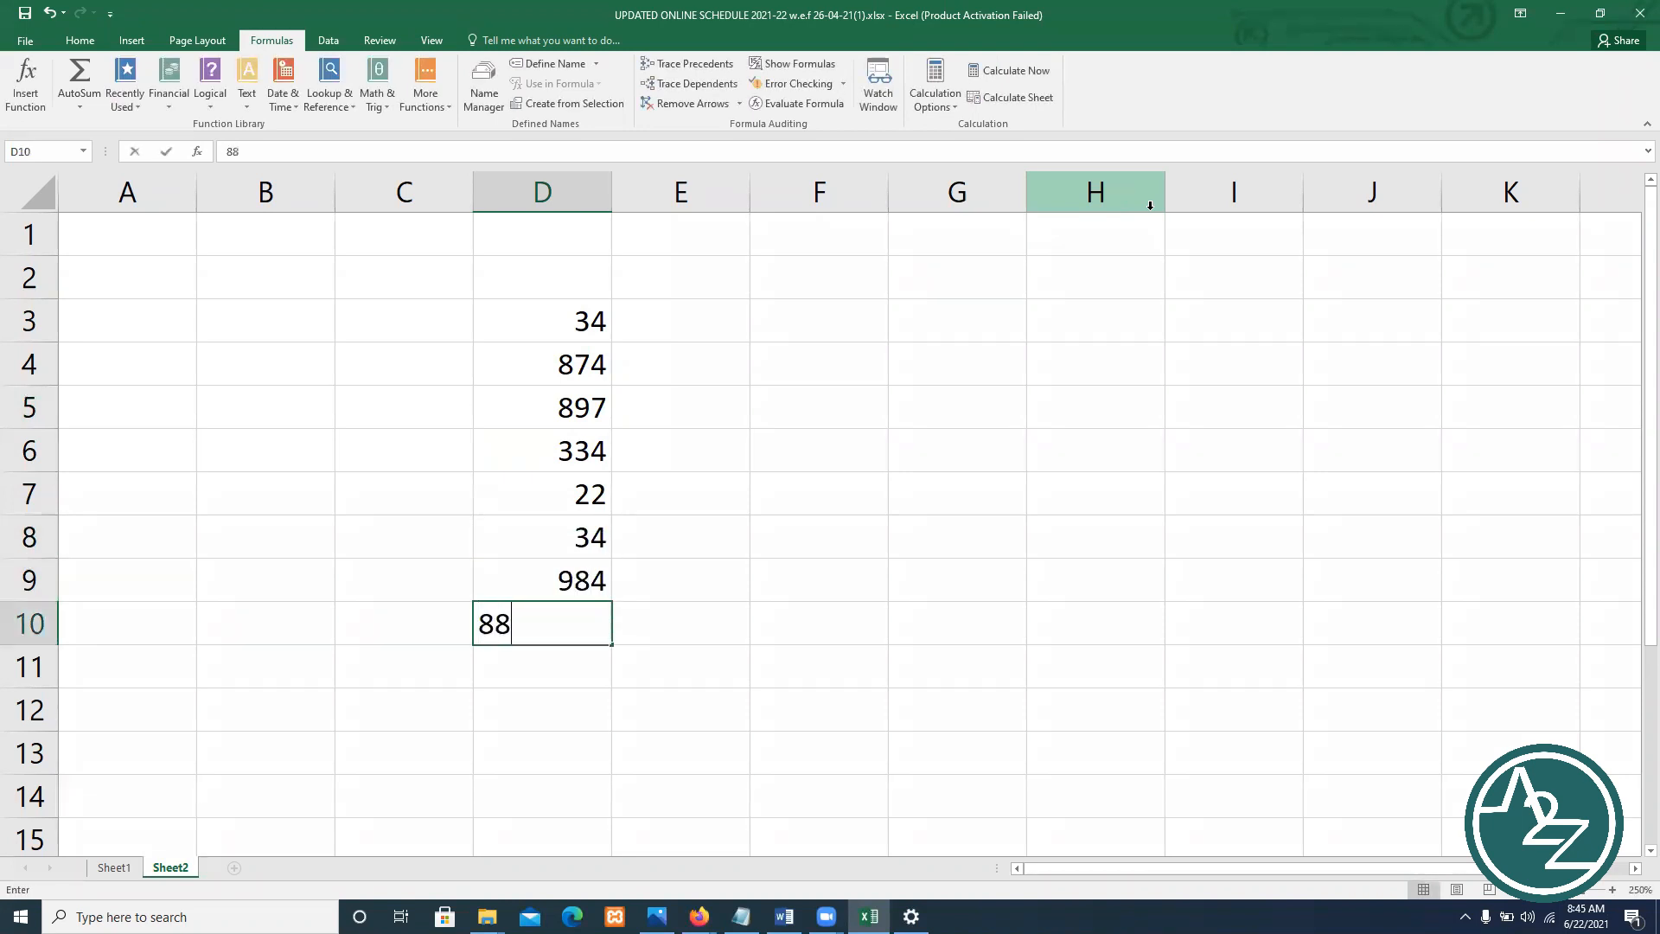
{"action": "type", "text": "4"}
{"action": "key", "text": "Return"}
{"action": "type", "text": "876"}
{"action": "key", "text": "ctrl+Return"}
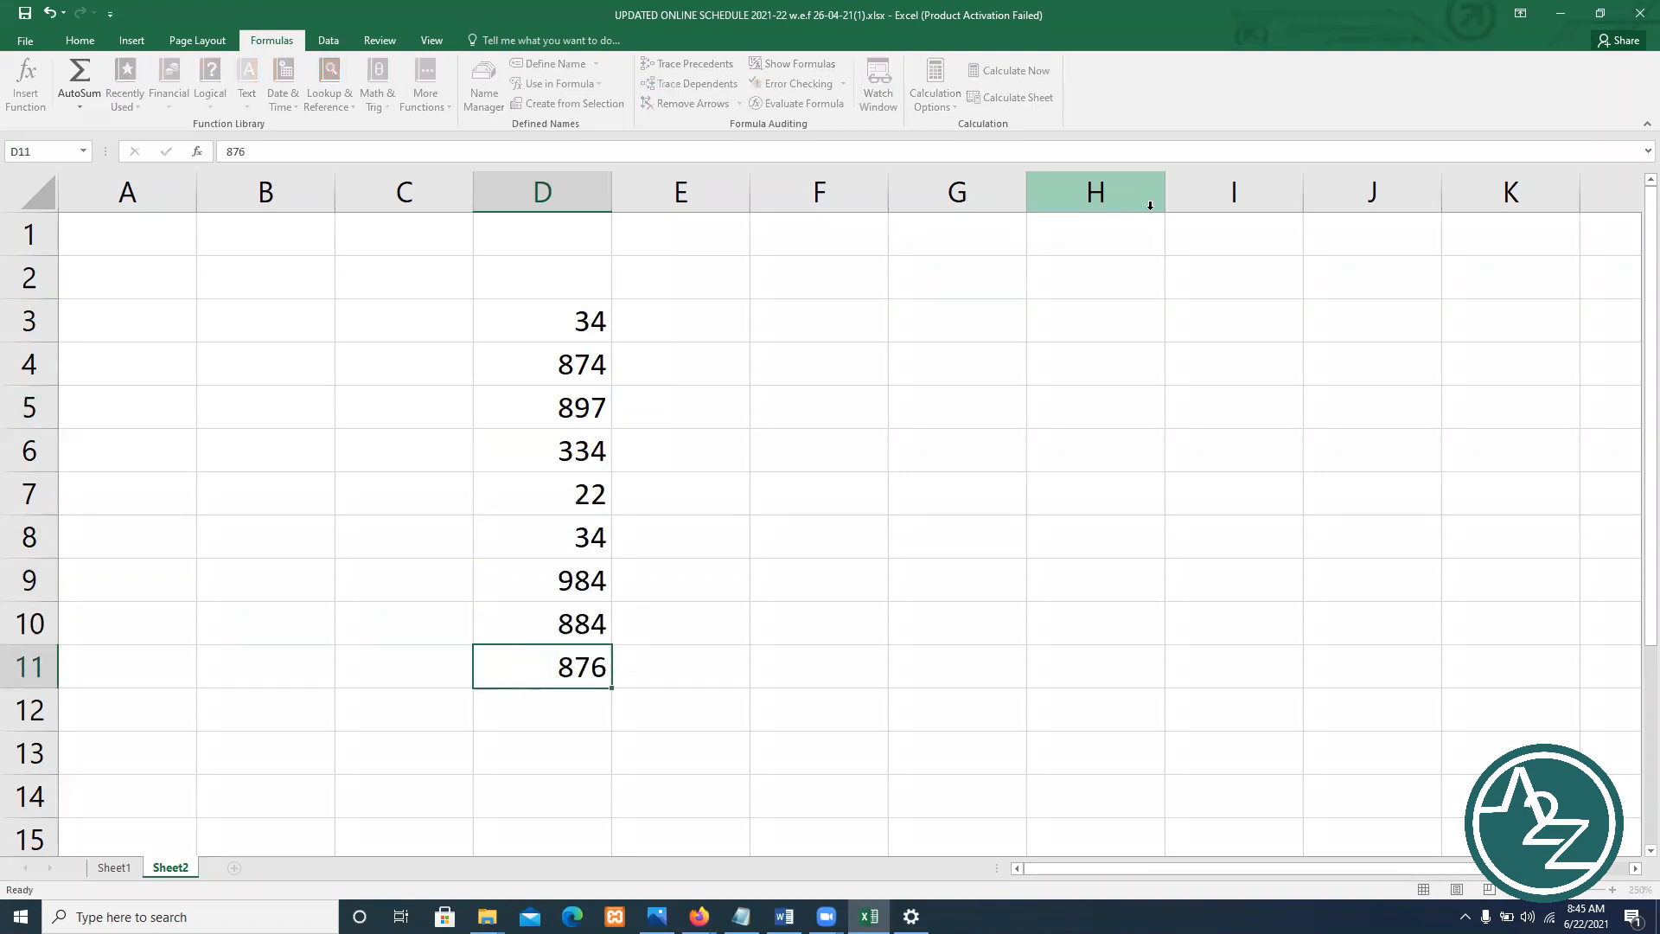
{"action": "key", "text": "Return"}
{"action": "type", "text": "445"}
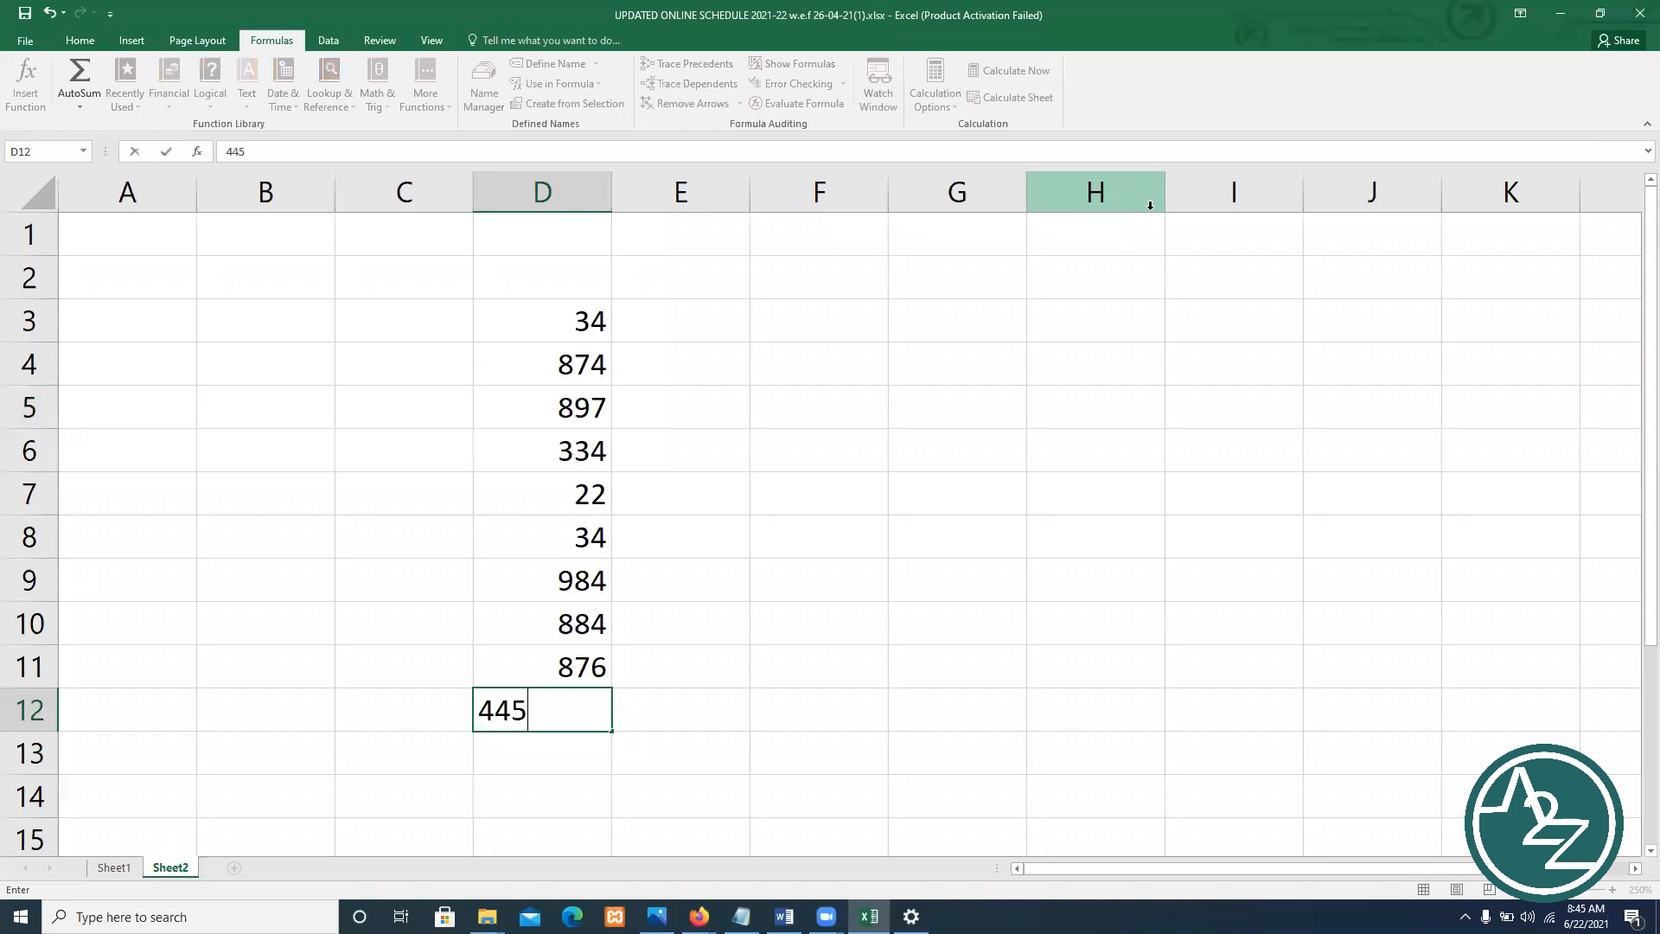
{"action": "key", "text": "Return"}
{"action": "type", "text": "0987"}
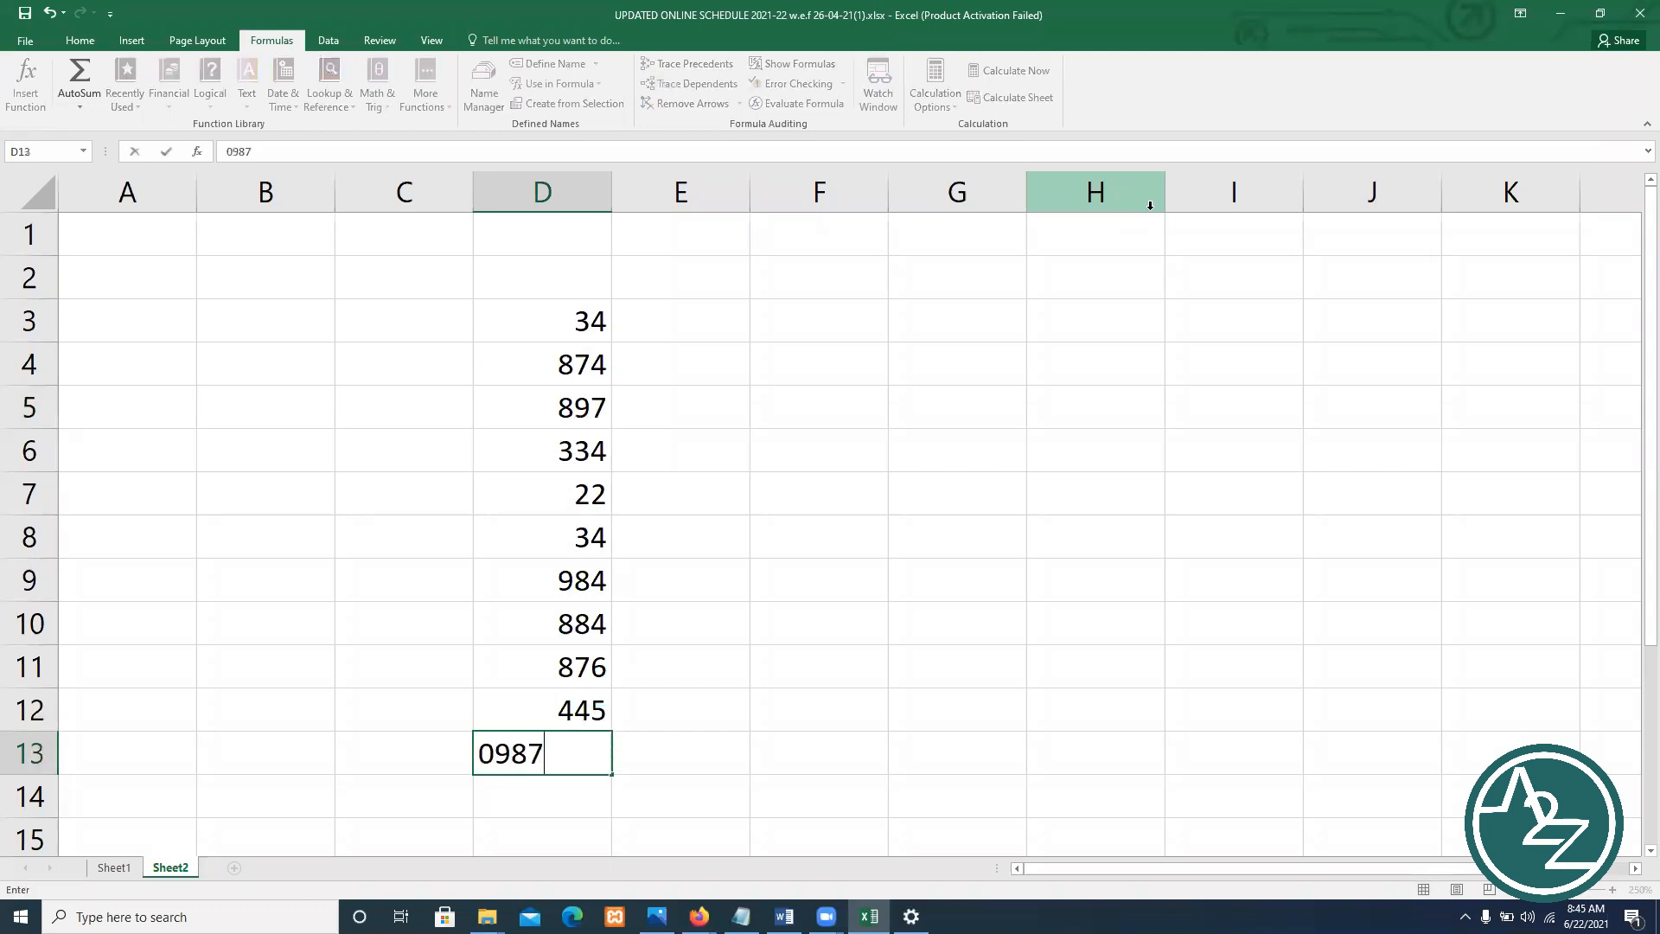
{"action": "key", "text": "Return"}
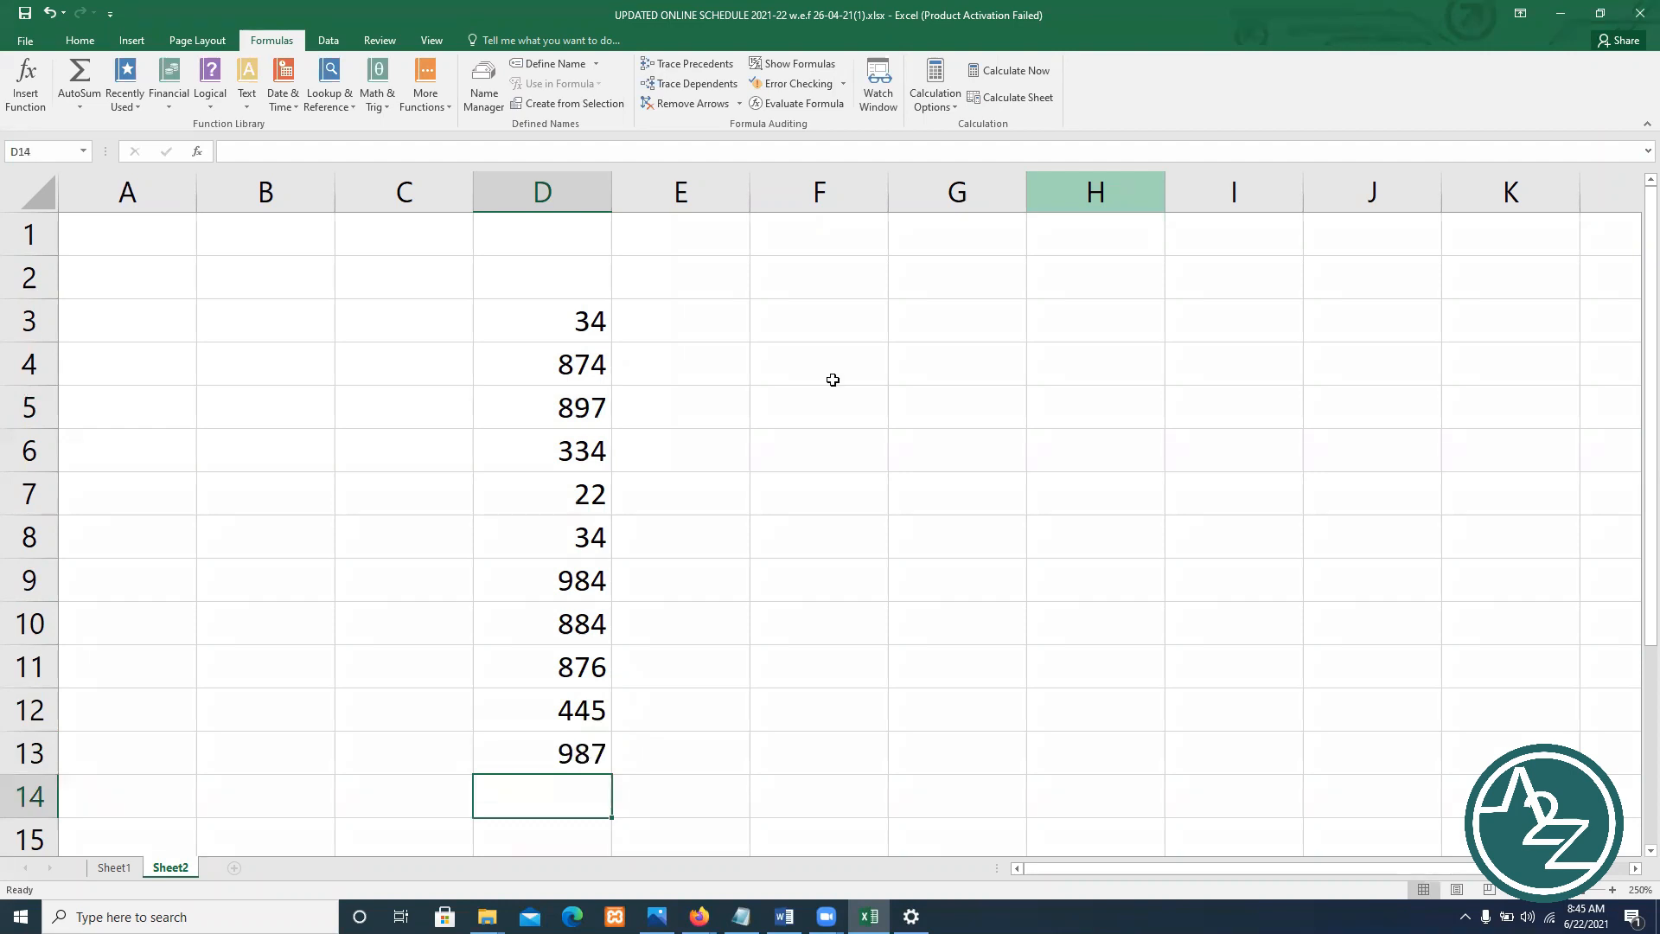
Label cell F3 as "Sum" for the total of the numbers in column D
{"action": "left_click_drag", "start_coordinate": [555, 326], "coordinate": [546, 748]}
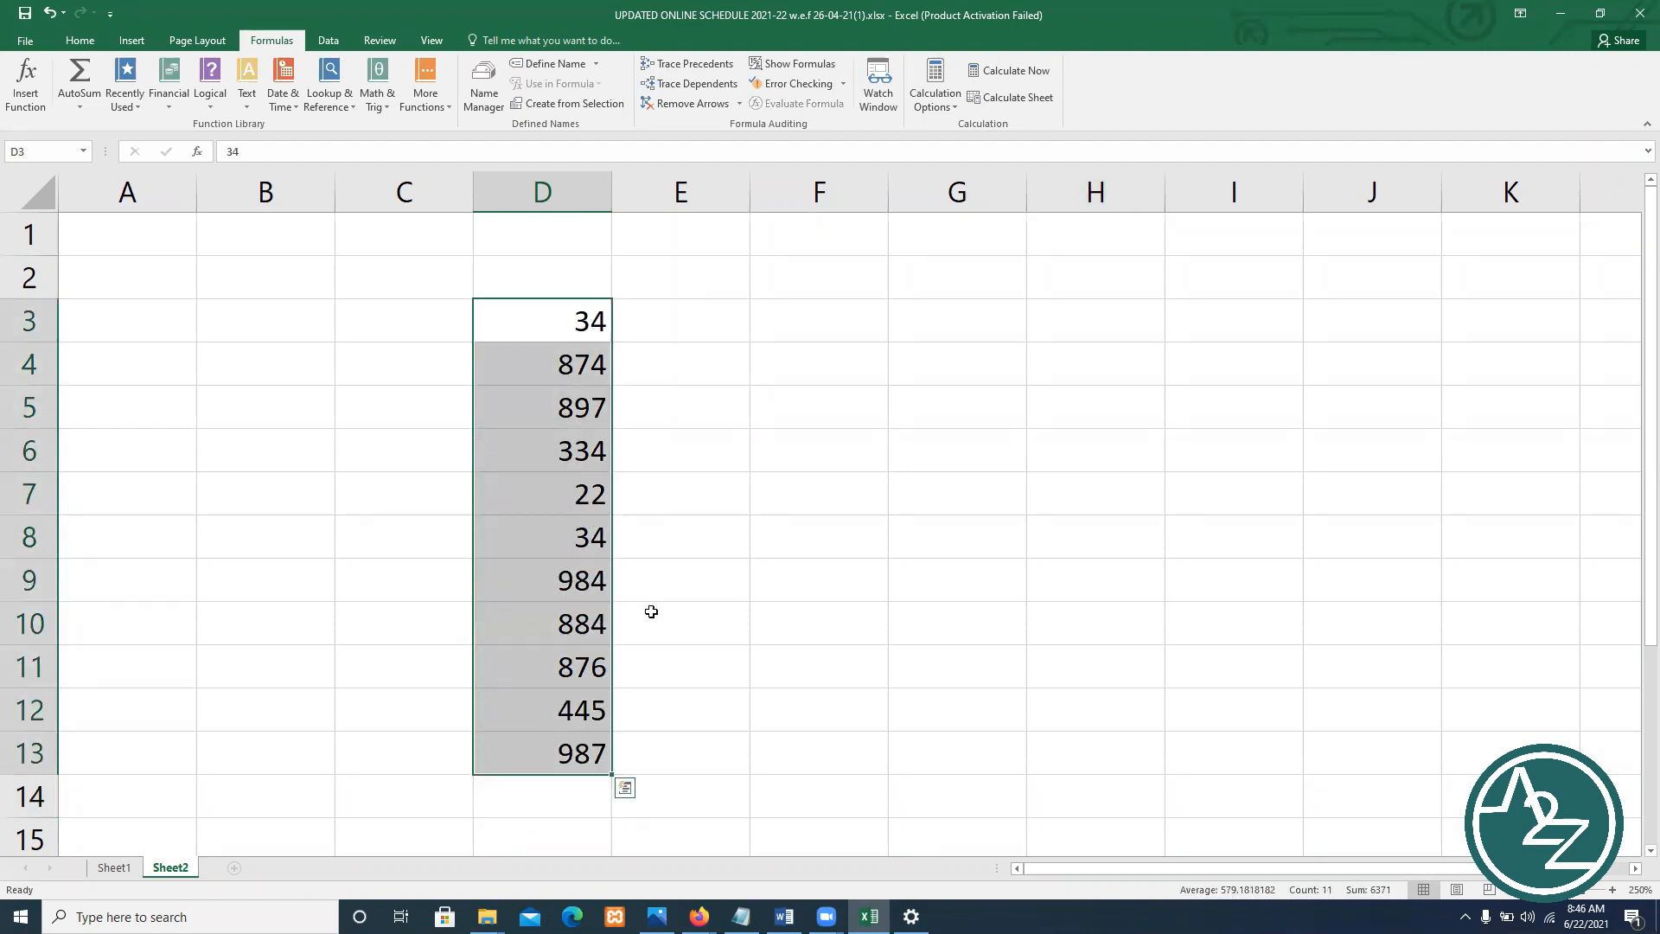
{"action": "left_click", "coordinate": [776, 311]}
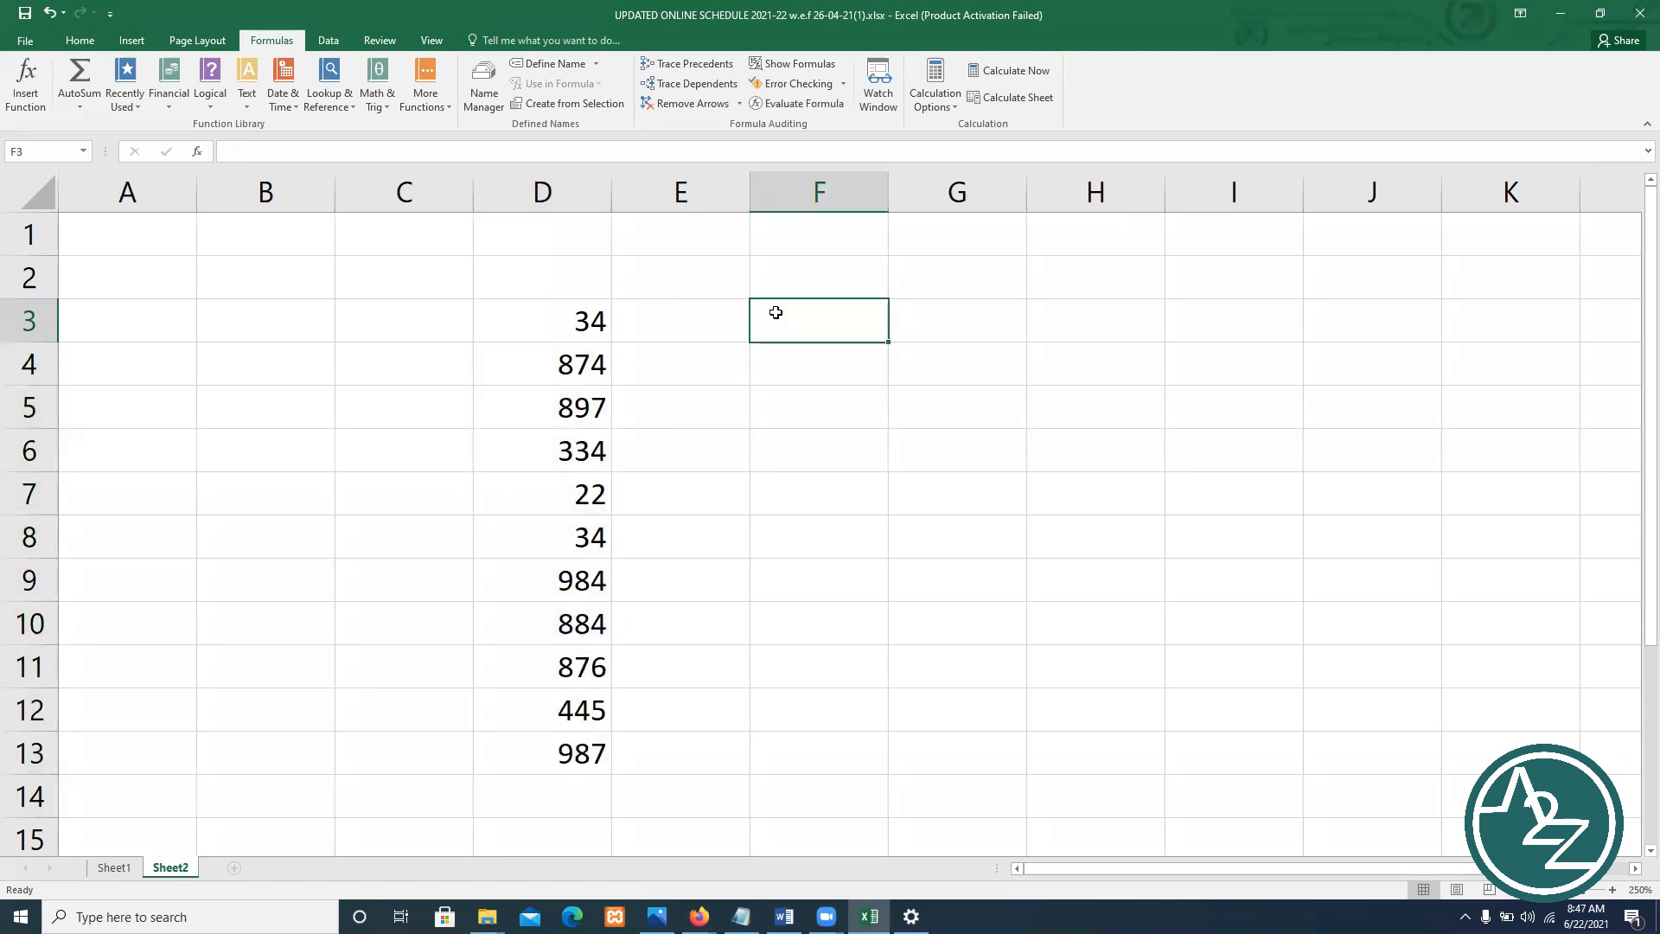
{"action": "type", "text": "Sum"}
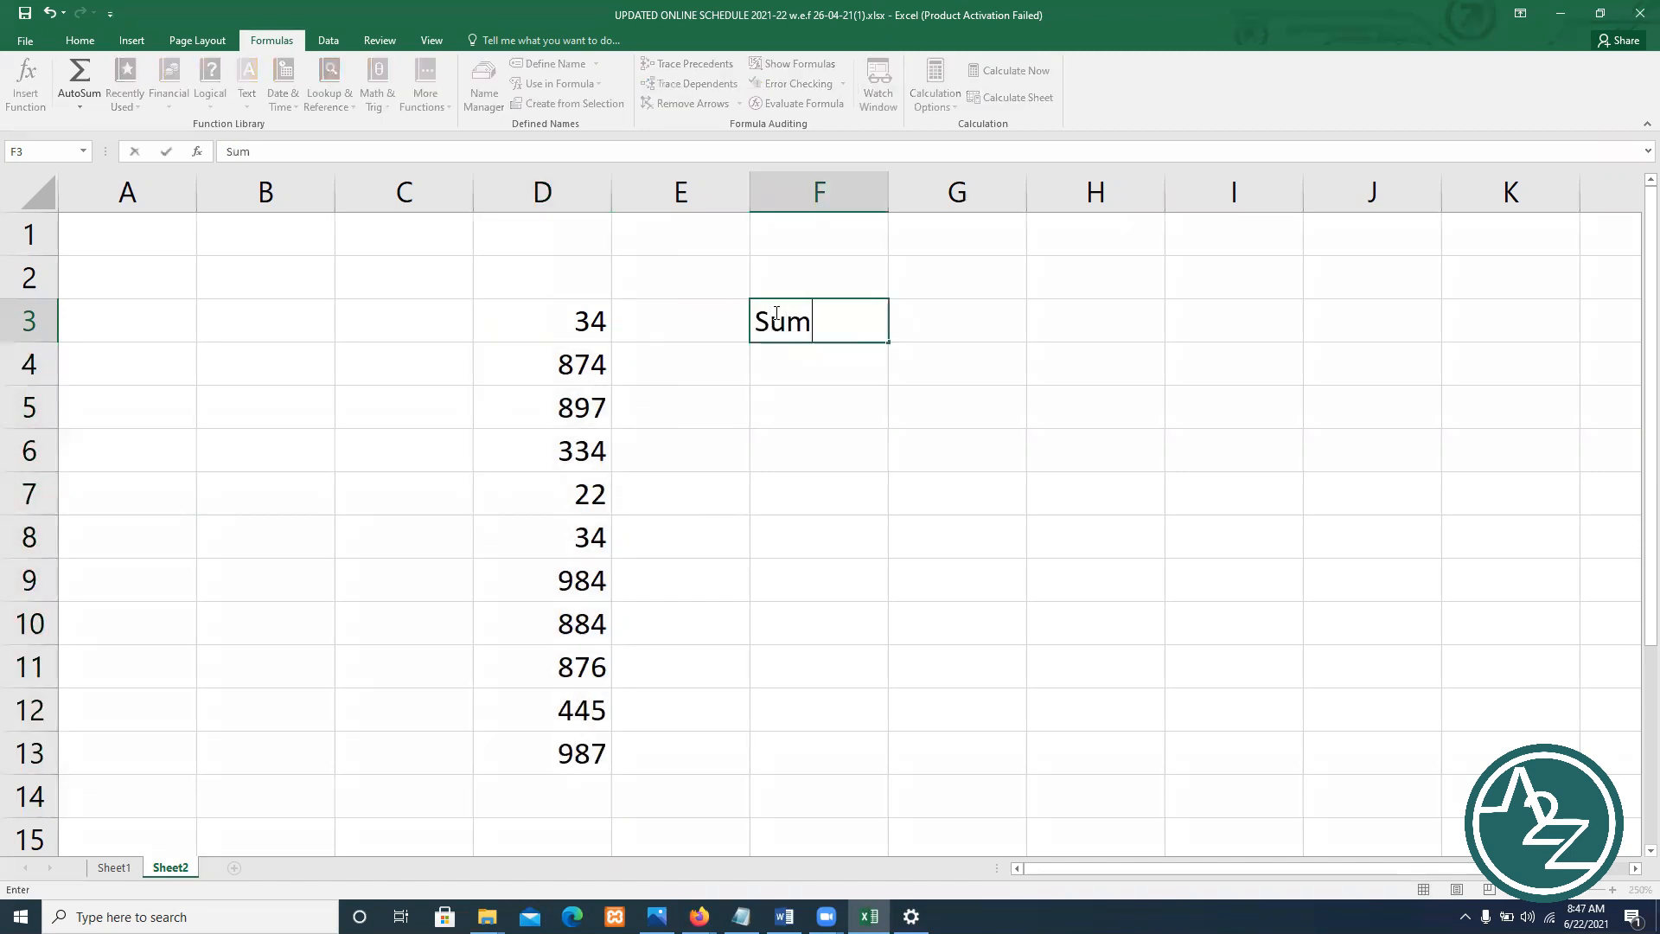
{"action": "key", "text": "Tab"}
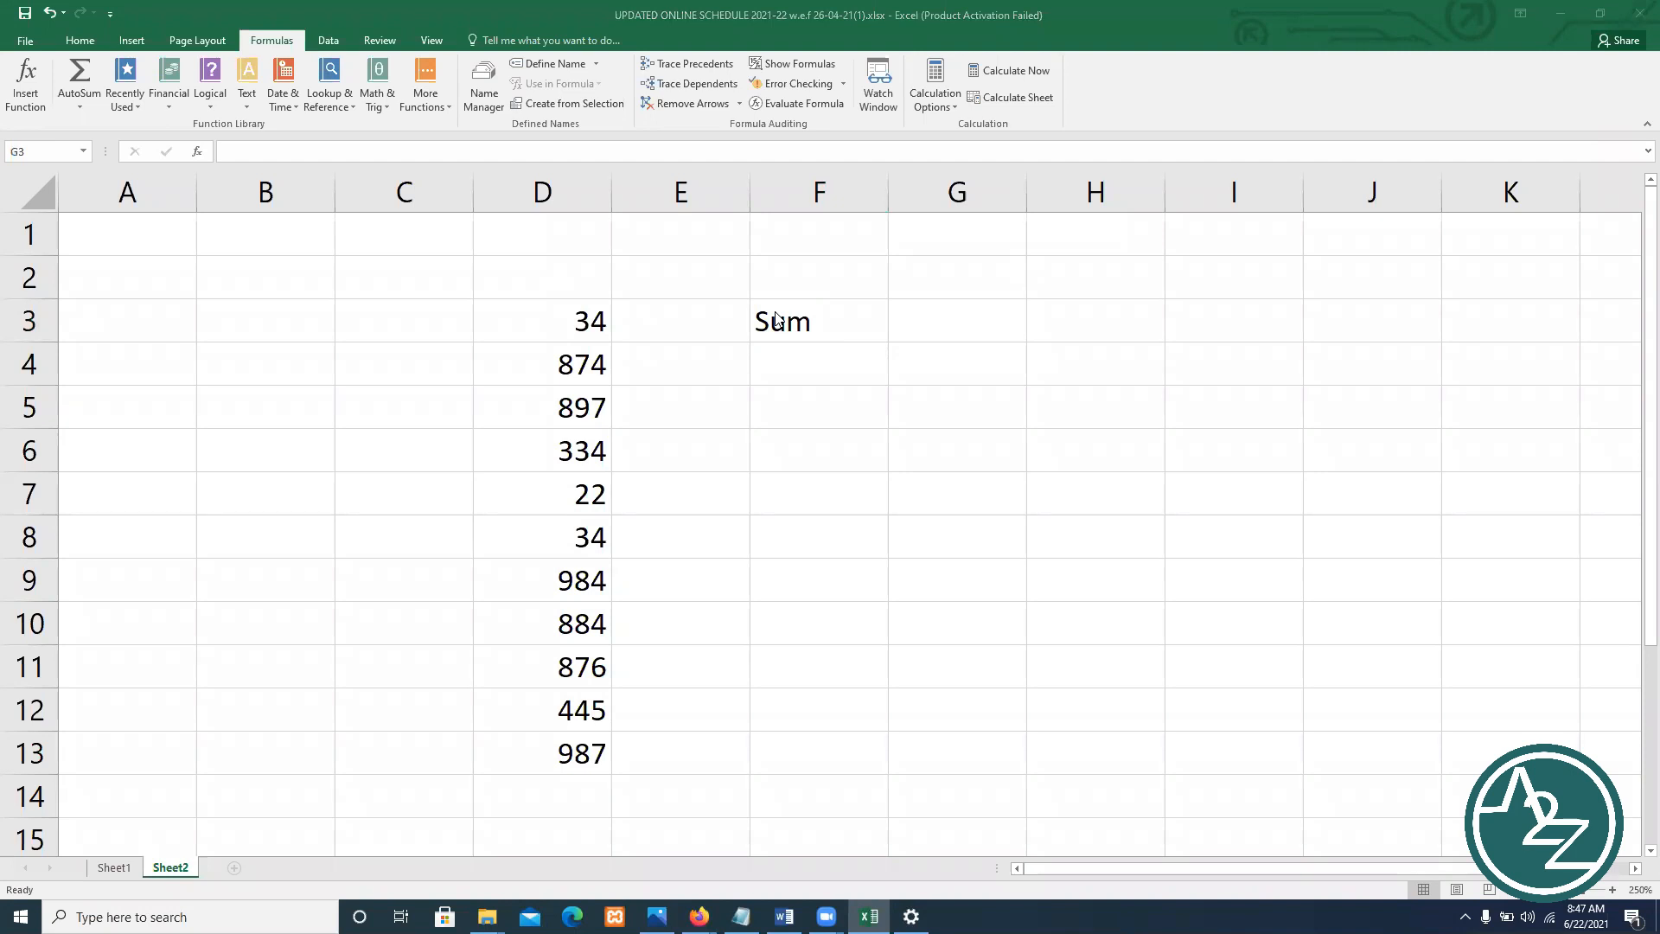
In G3, total the numbers with a SUM formula that lists each cell from D3 to D13 as a separate comma-separated argument
{"action": "left_click", "coordinate": [905, 302]}
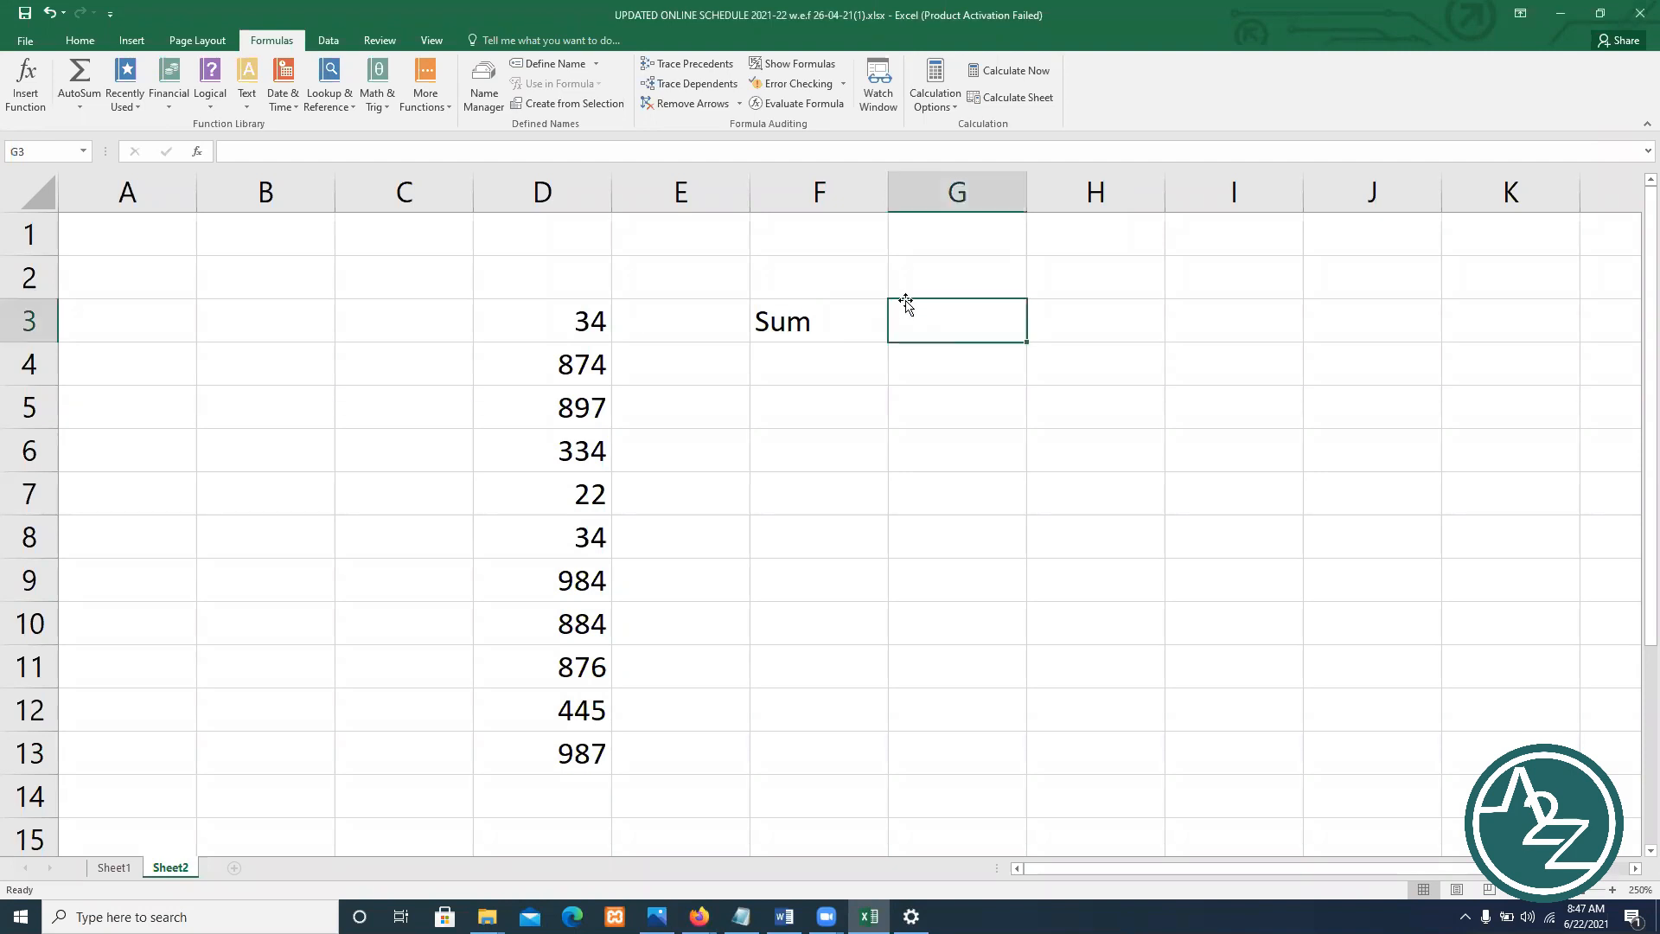
{"action": "type", "text": "=sum"}
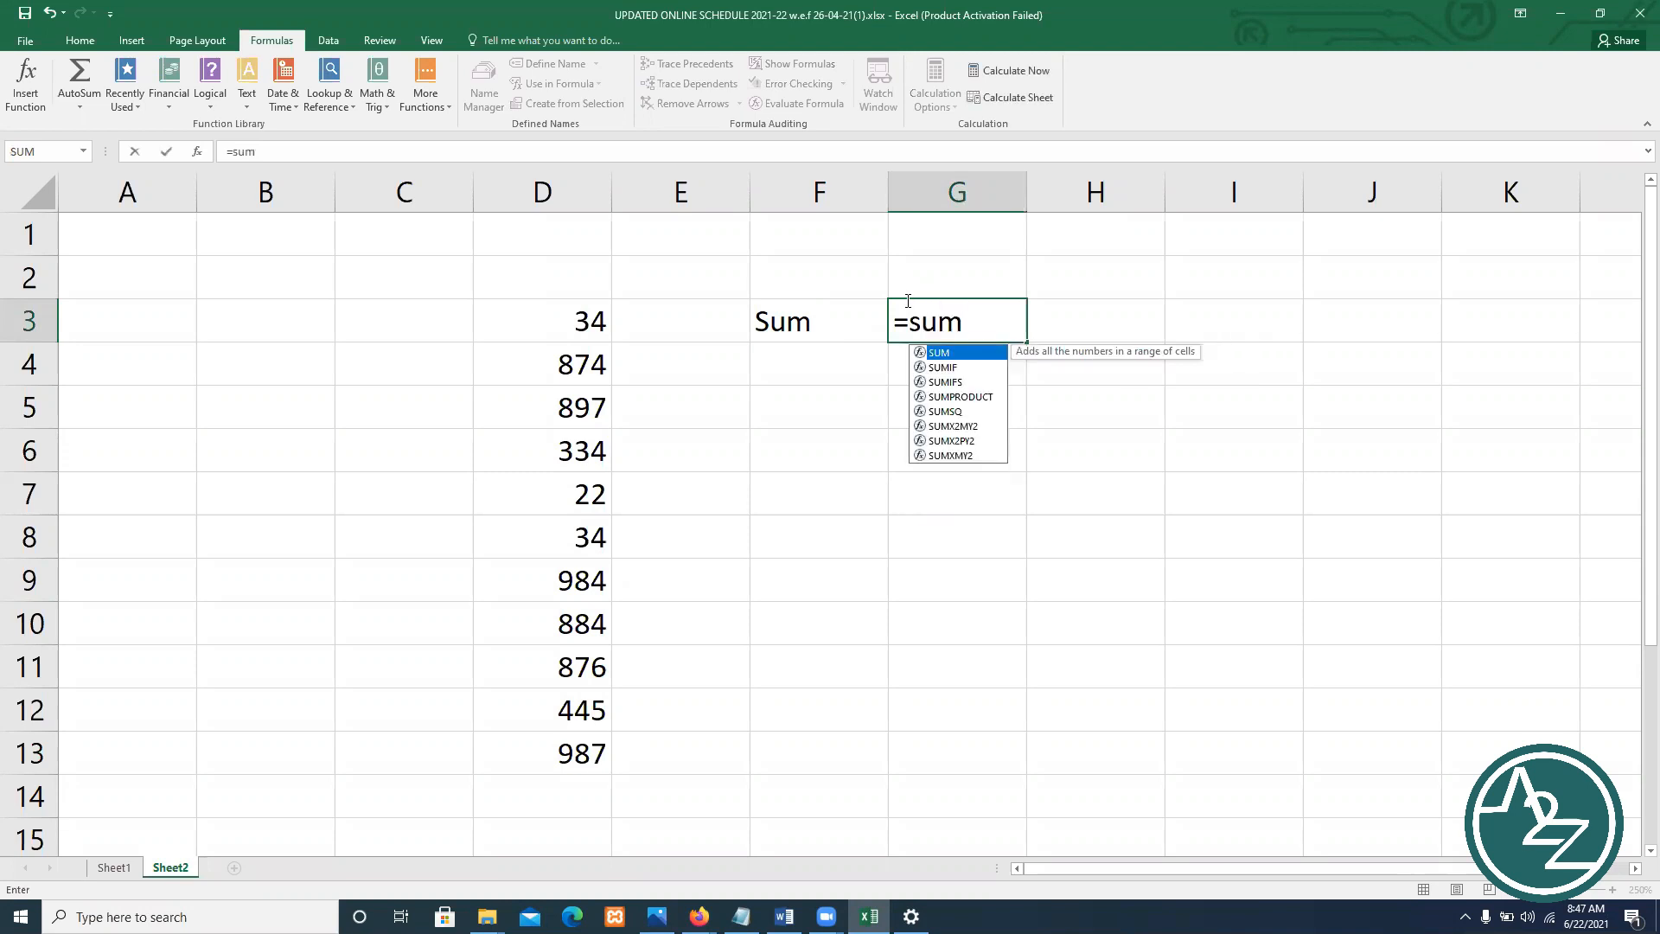
{"action": "type", "text": "("}
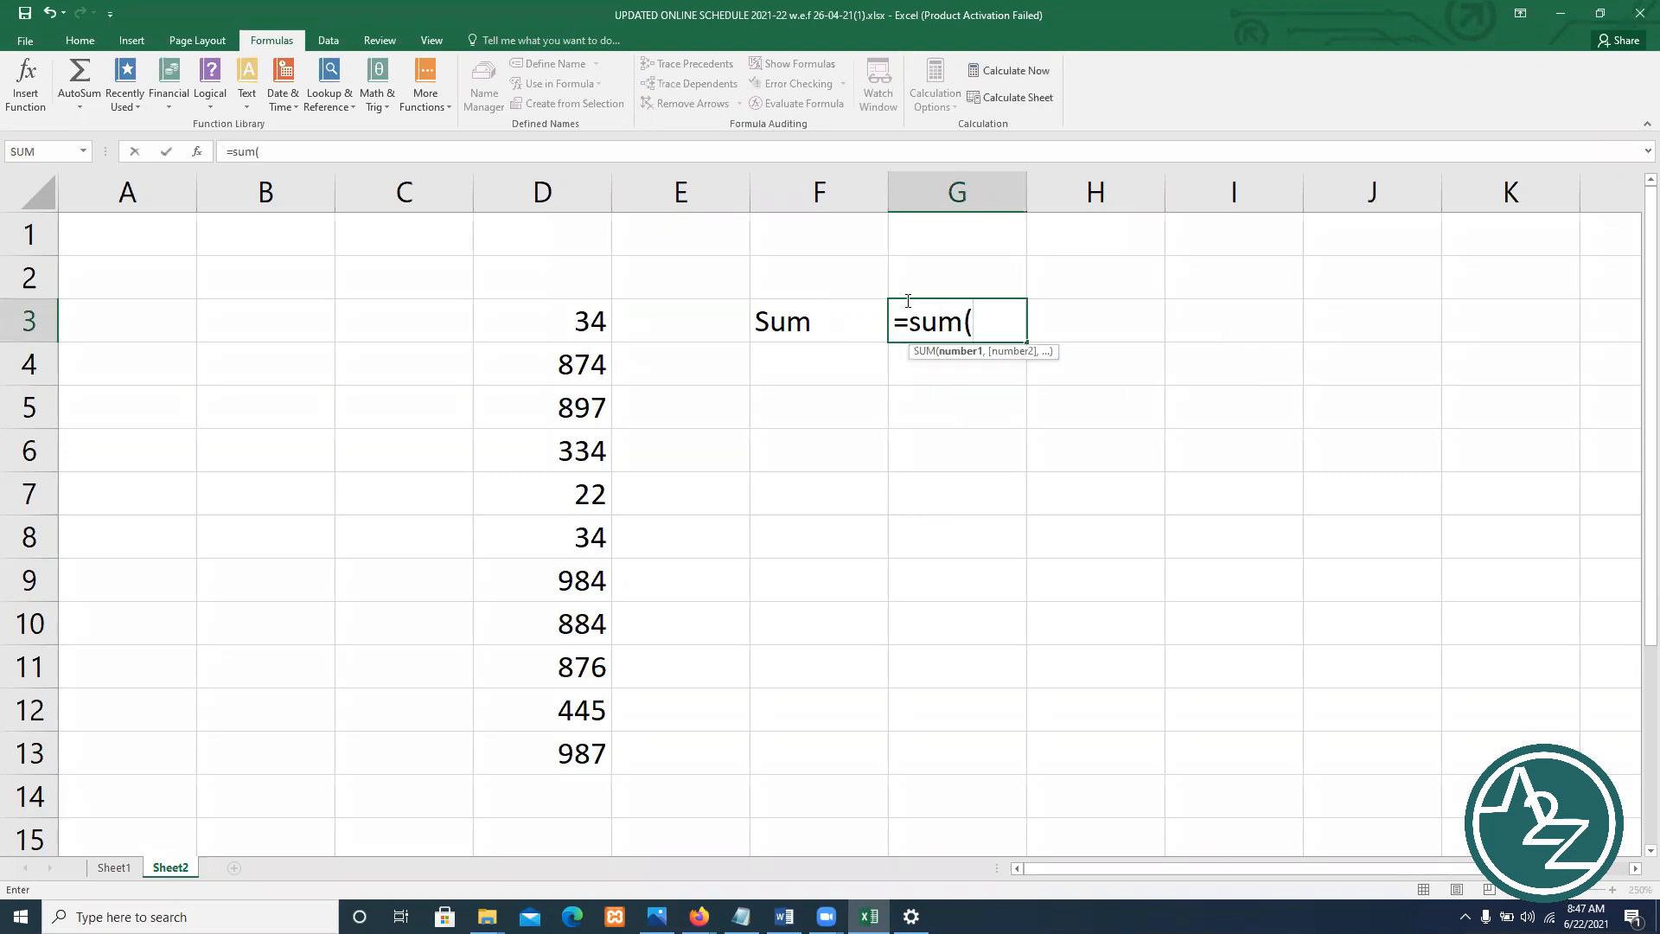
{"action": "left_click", "coordinate": [570, 334]}
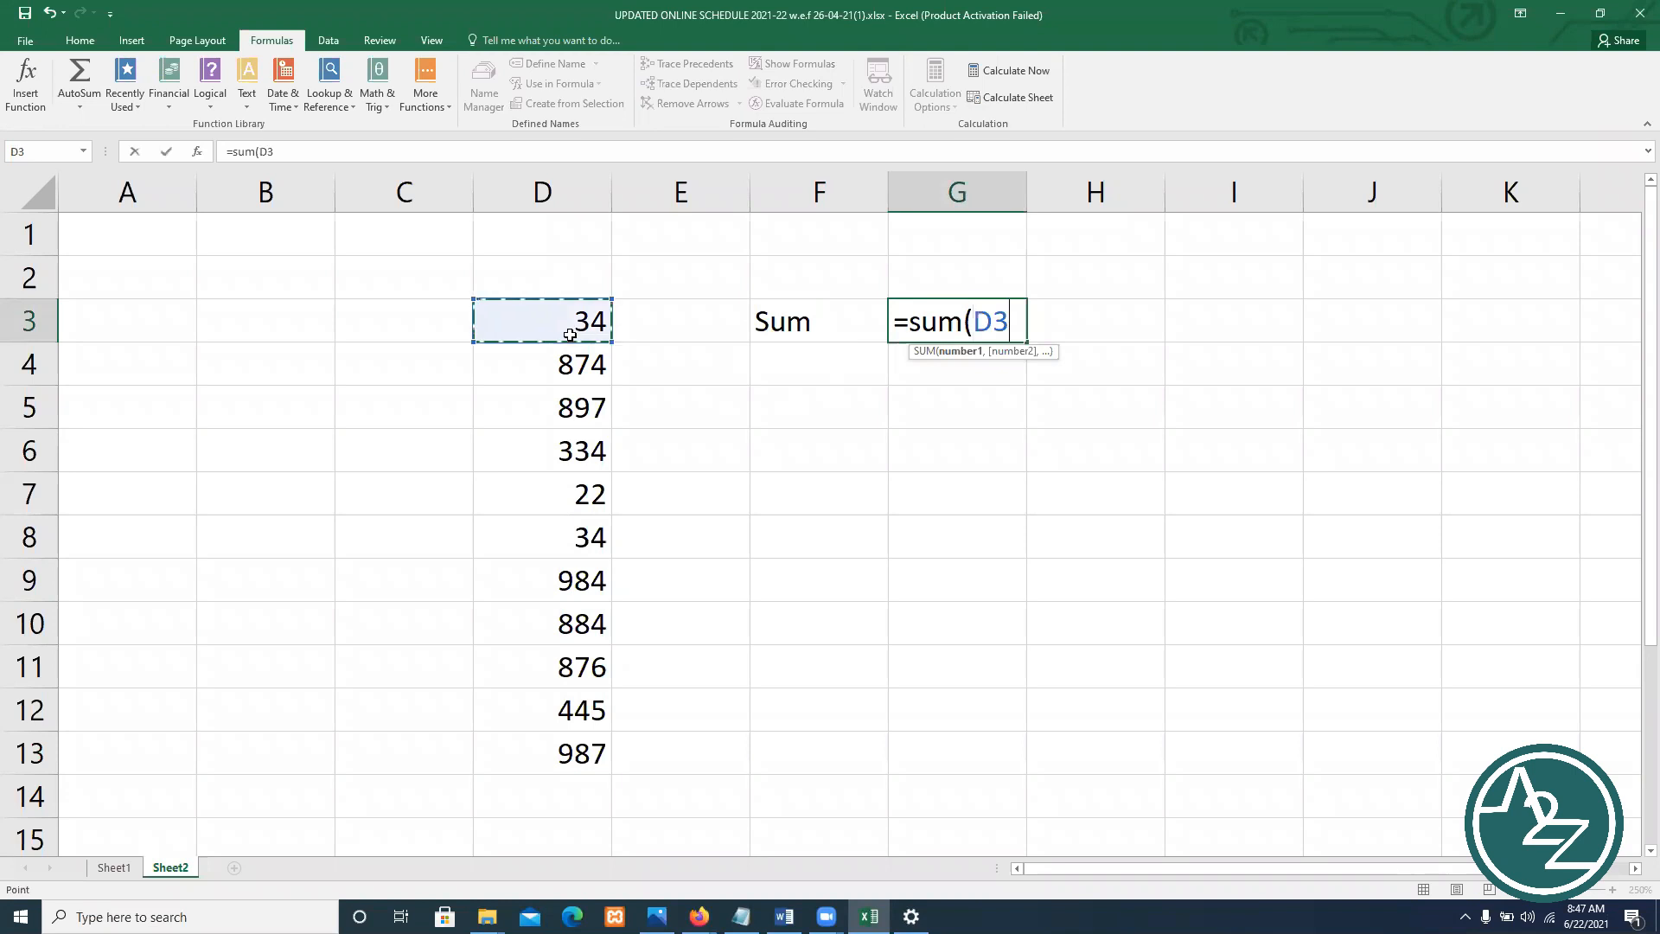
{"action": "type", "text": ","}
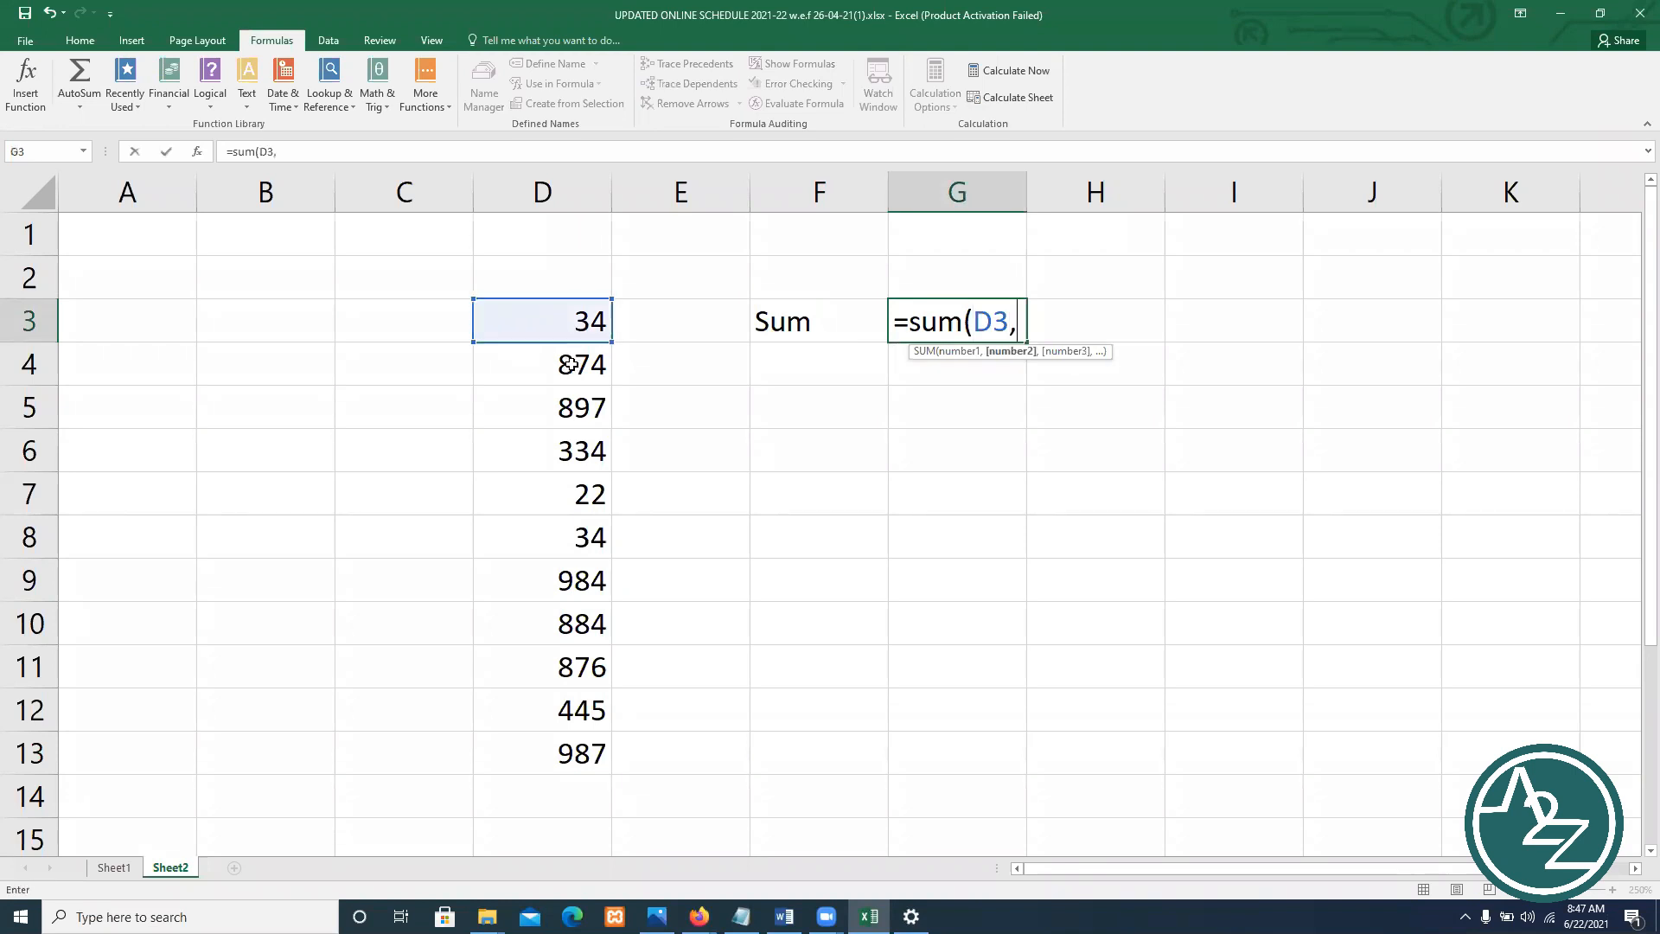
{"action": "left_click", "coordinate": [571, 364]}
{"action": "type", "text": ","}
{"action": "left_click", "coordinate": [572, 407]}
{"action": "type", "text": ","}
{"action": "left_click", "coordinate": [573, 451]}
{"action": "type", "text": ","}
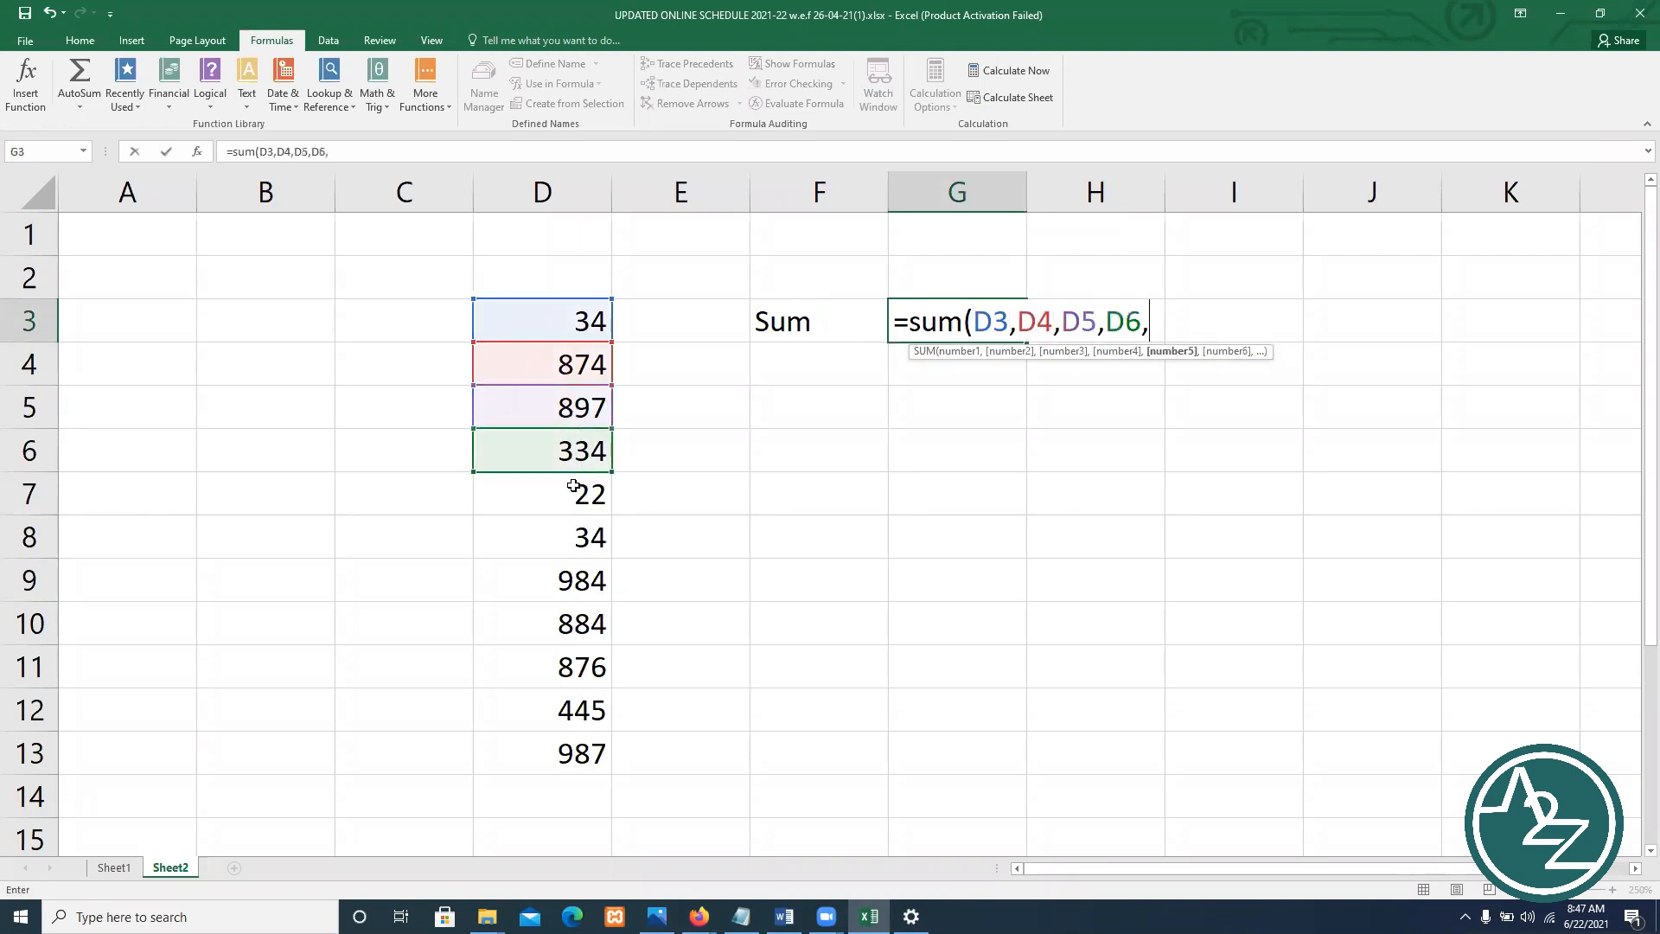
{"action": "left_click", "coordinate": [573, 486]}
{"action": "type", "text": ","}
{"action": "left_click", "coordinate": [571, 538]}
{"action": "type", "text": ","}
{"action": "left_click", "coordinate": [577, 579]}
{"action": "type", "text": ","}
{"action": "left_click", "coordinate": [578, 624]}
{"action": "type", "text": ","}
{"action": "left_click", "coordinate": [571, 666]}
{"action": "type", "text": ","}
{"action": "left_click", "coordinate": [573, 726]}
{"action": "type", "text": ","}
{"action": "left_click", "coordinate": [579, 757]}
{"action": "type", "text": ")"}
{"action": "key", "text": "Return"}
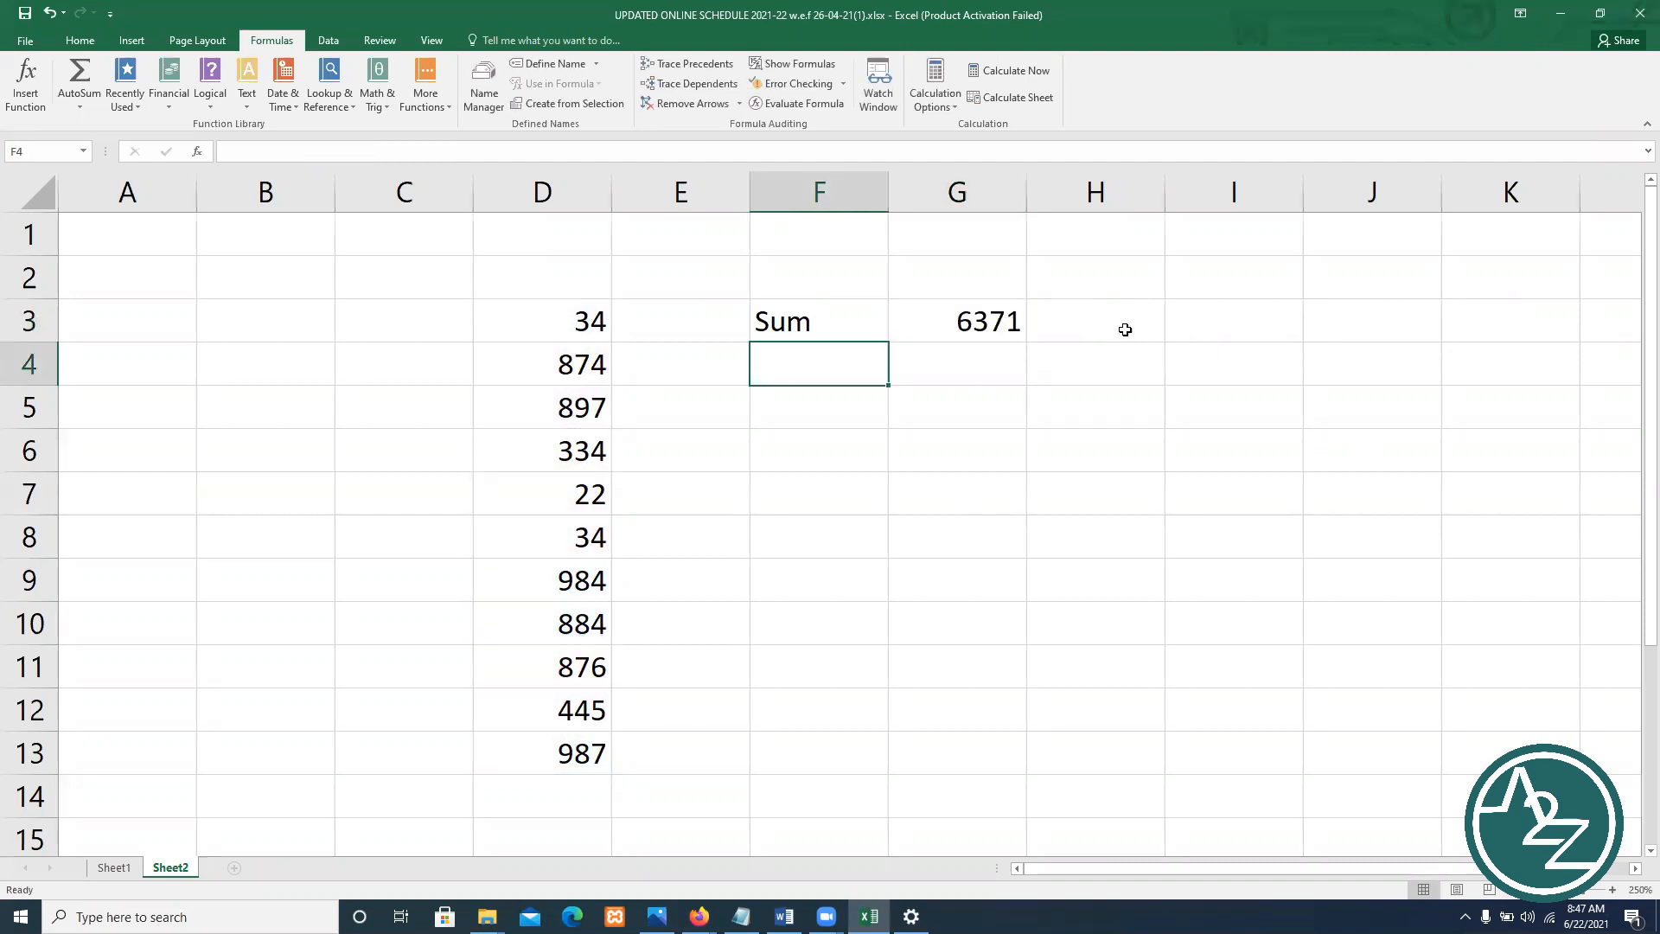
In H3, total the same numbers with the range formula =SUM(D3:D13)
{"action": "left_click", "coordinate": [1083, 326]}
{"action": "type", "text": "=su"}
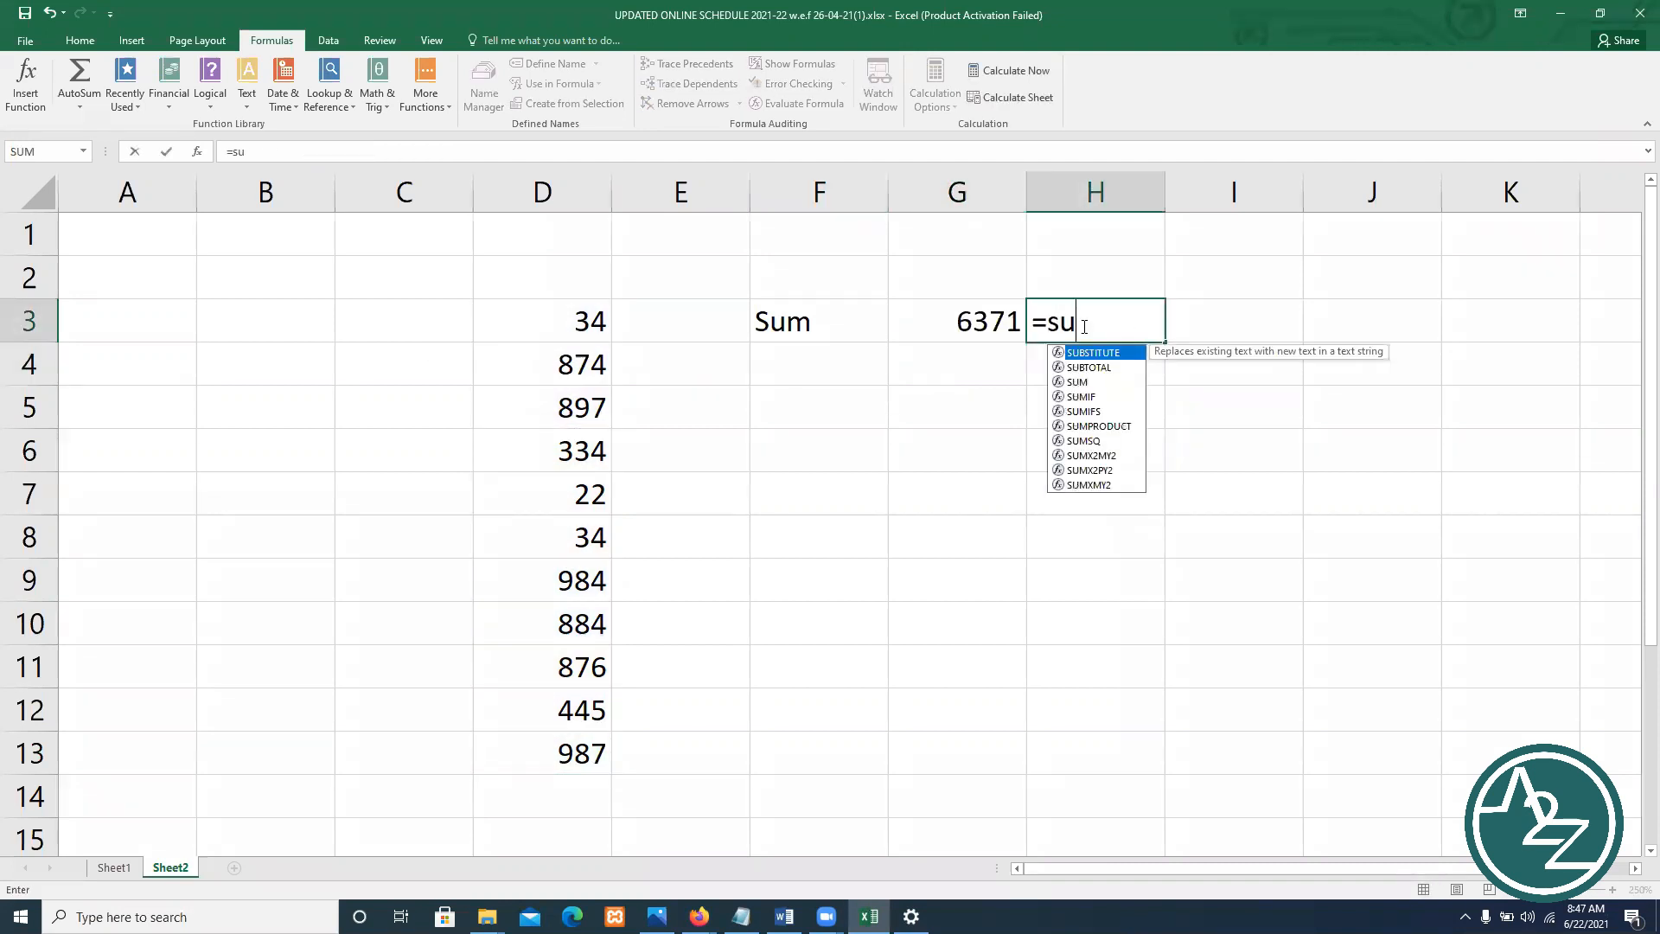
{"action": "type", "text": "m("}
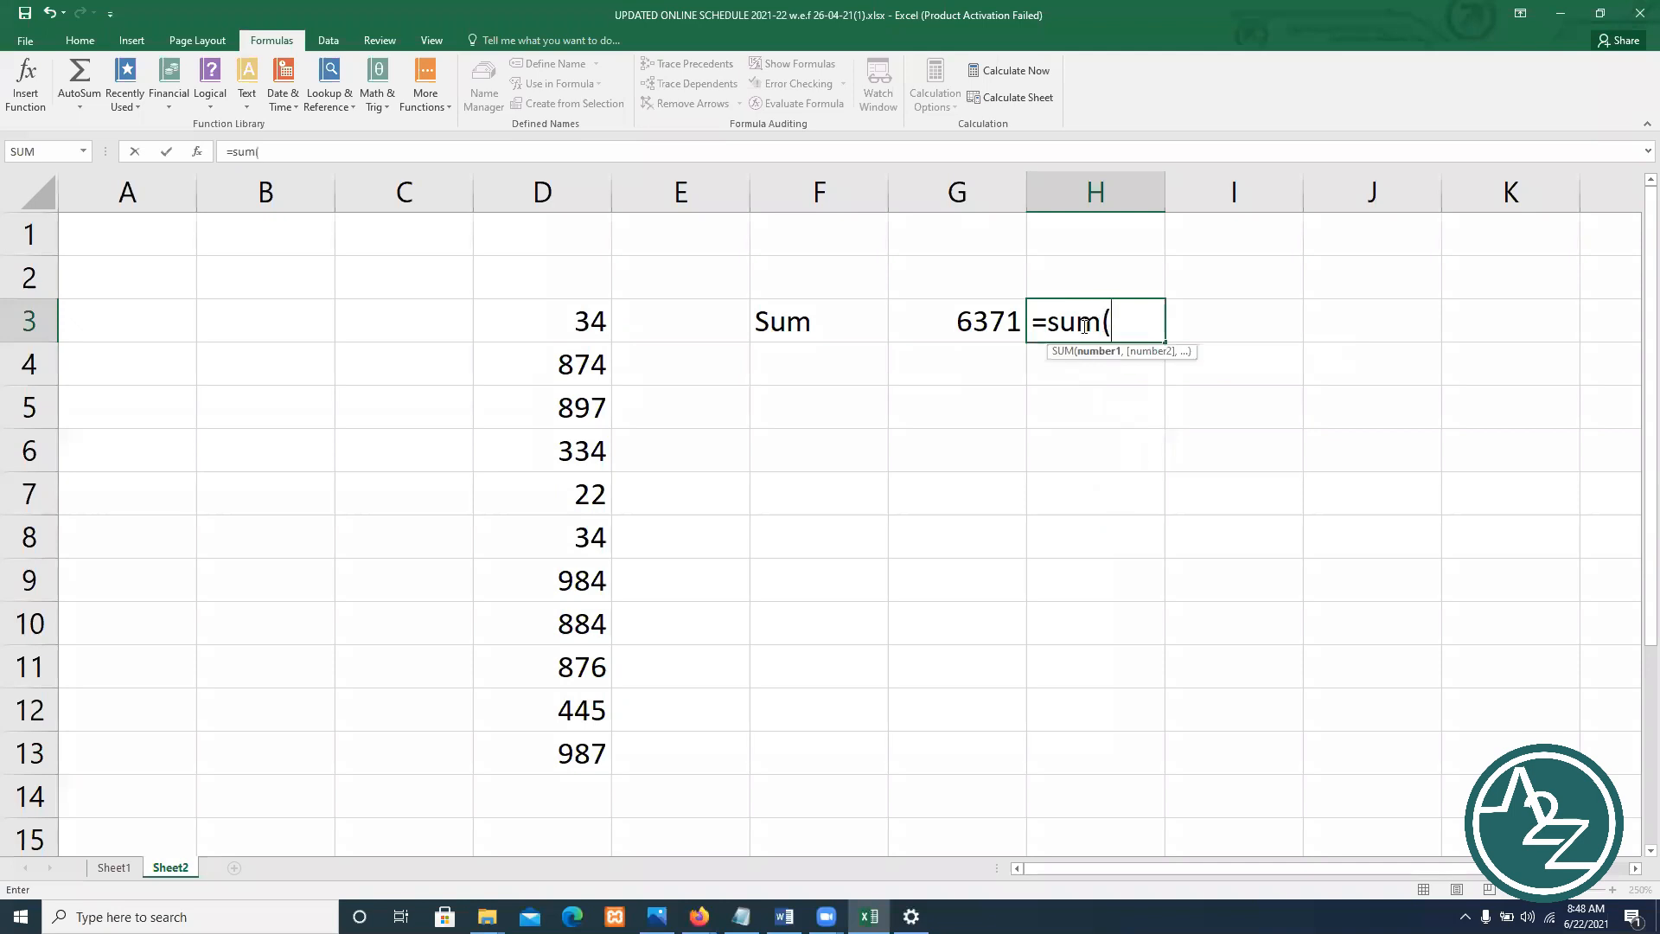
{"action": "left_click_drag", "start_coordinate": [556, 320], "coordinate": [545, 743]}
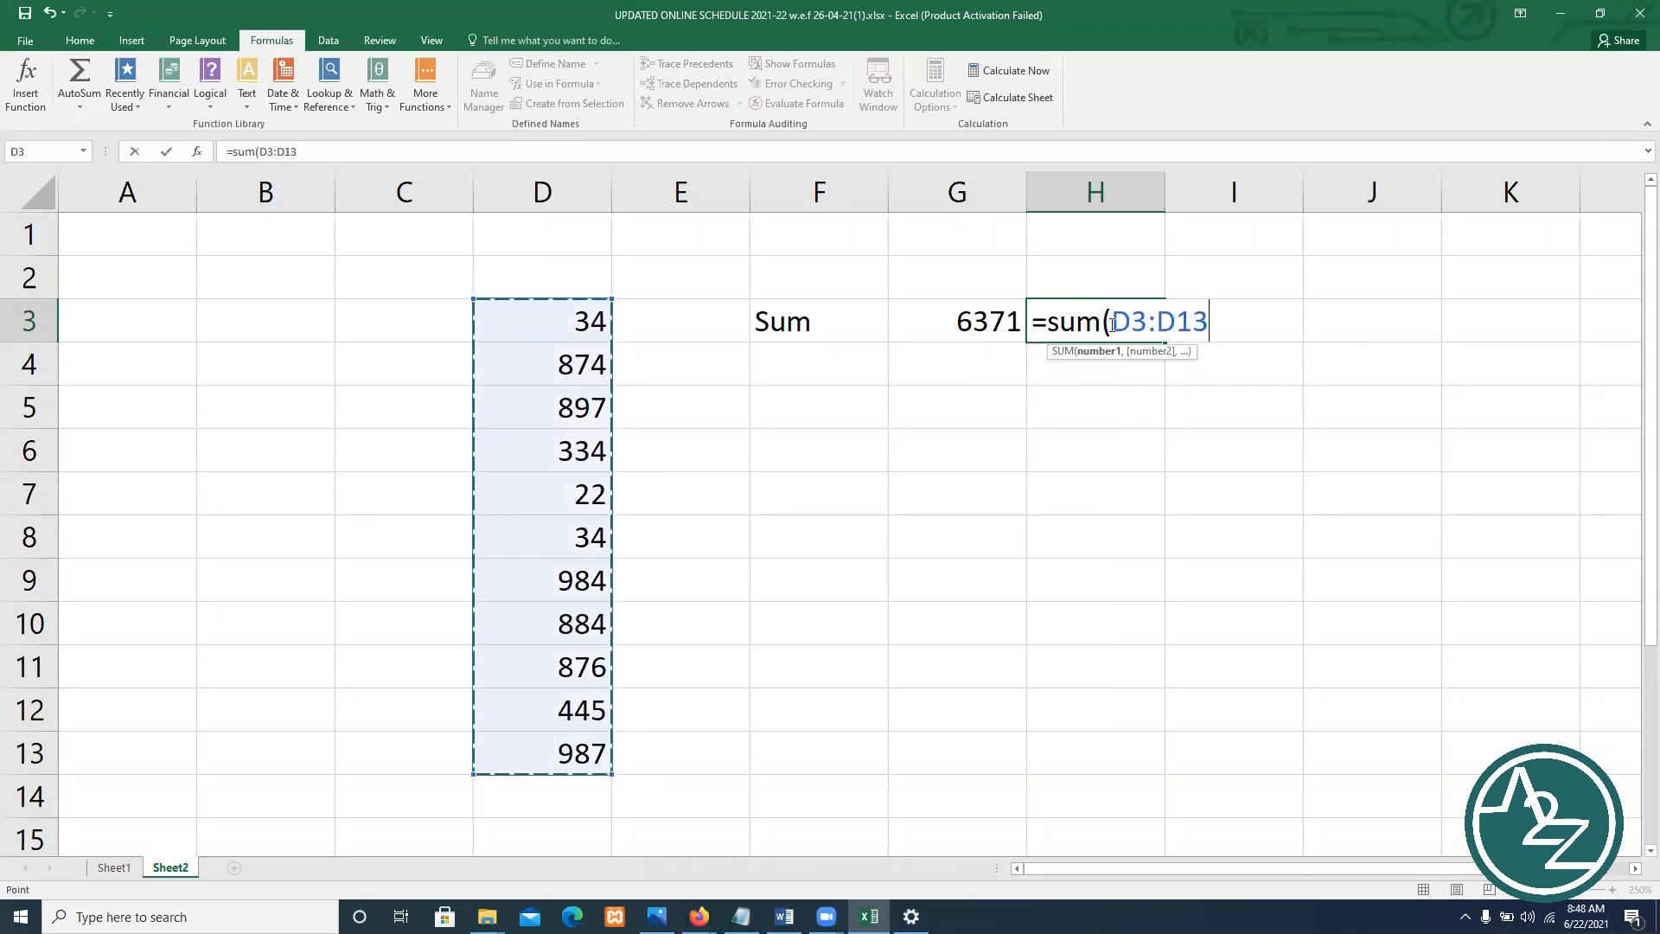
{"action": "left_click_drag", "start_coordinate": [1111, 321], "coordinate": [1210, 321]}
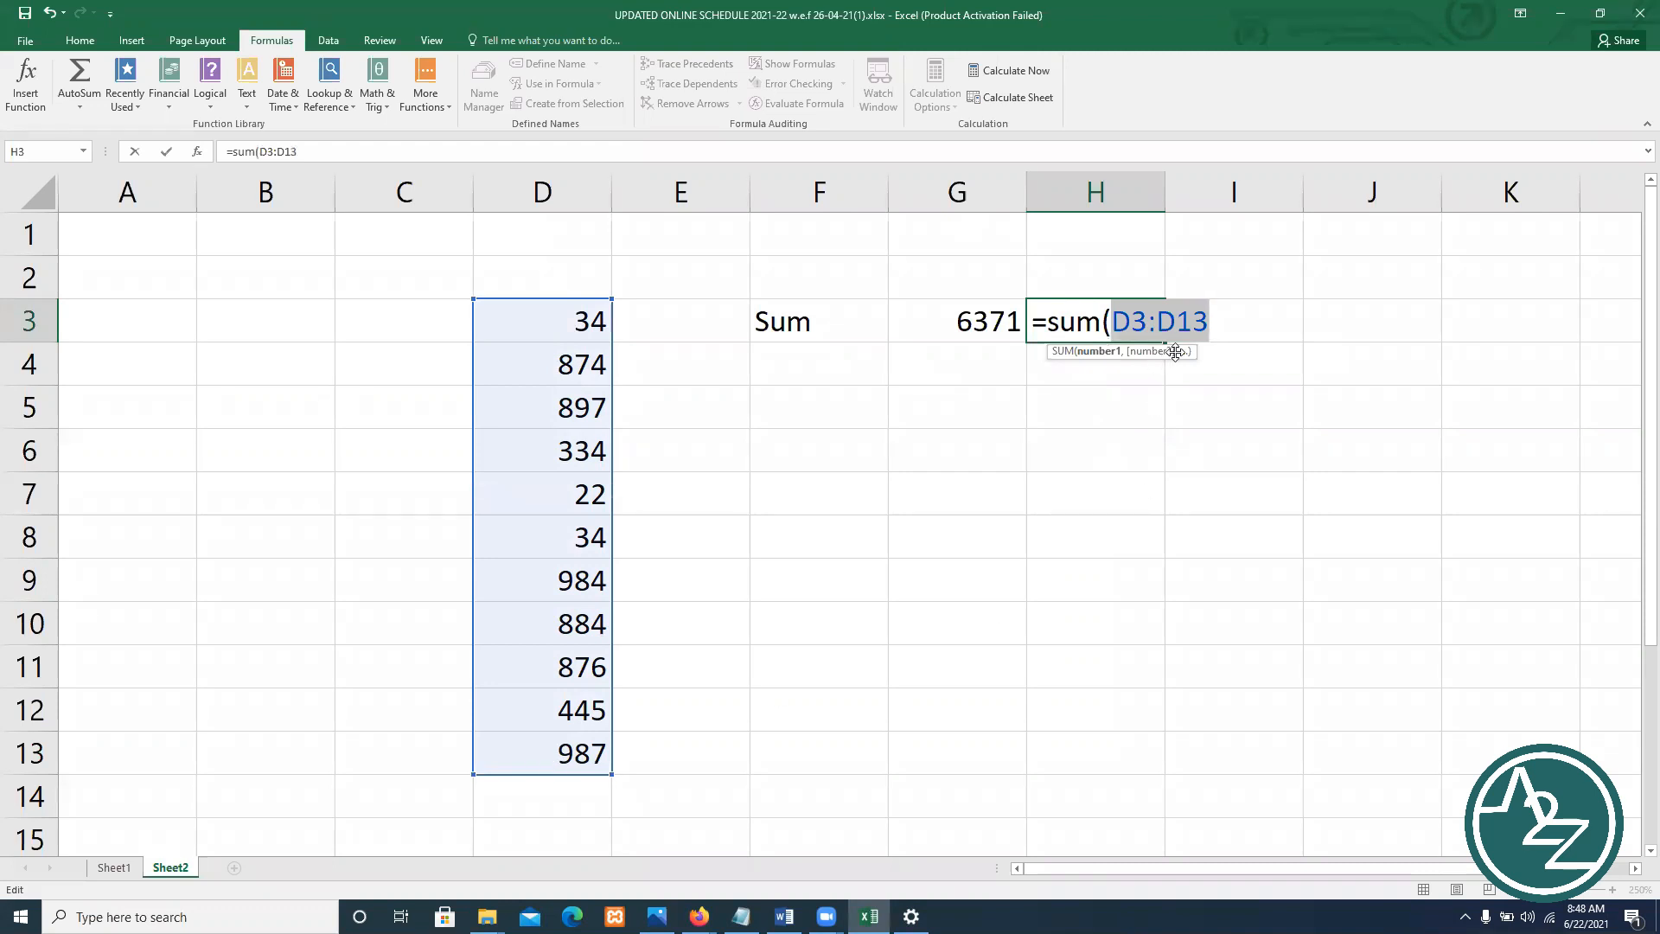
{"action": "key", "text": "Right"}
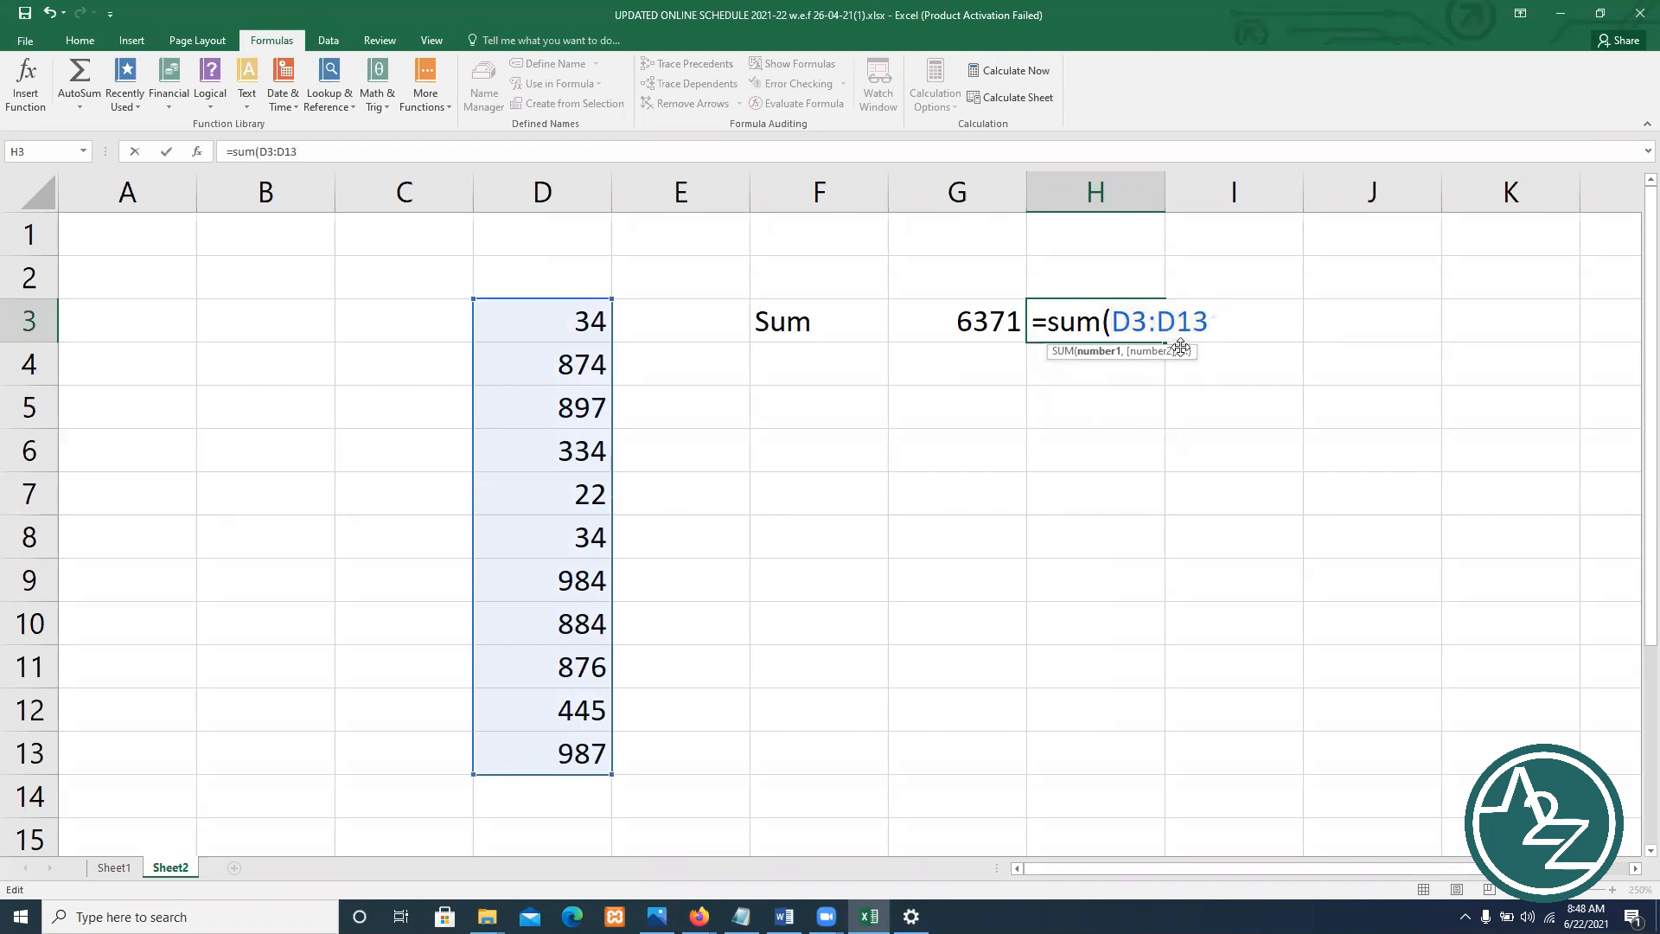
{"action": "type", "text": ")"}
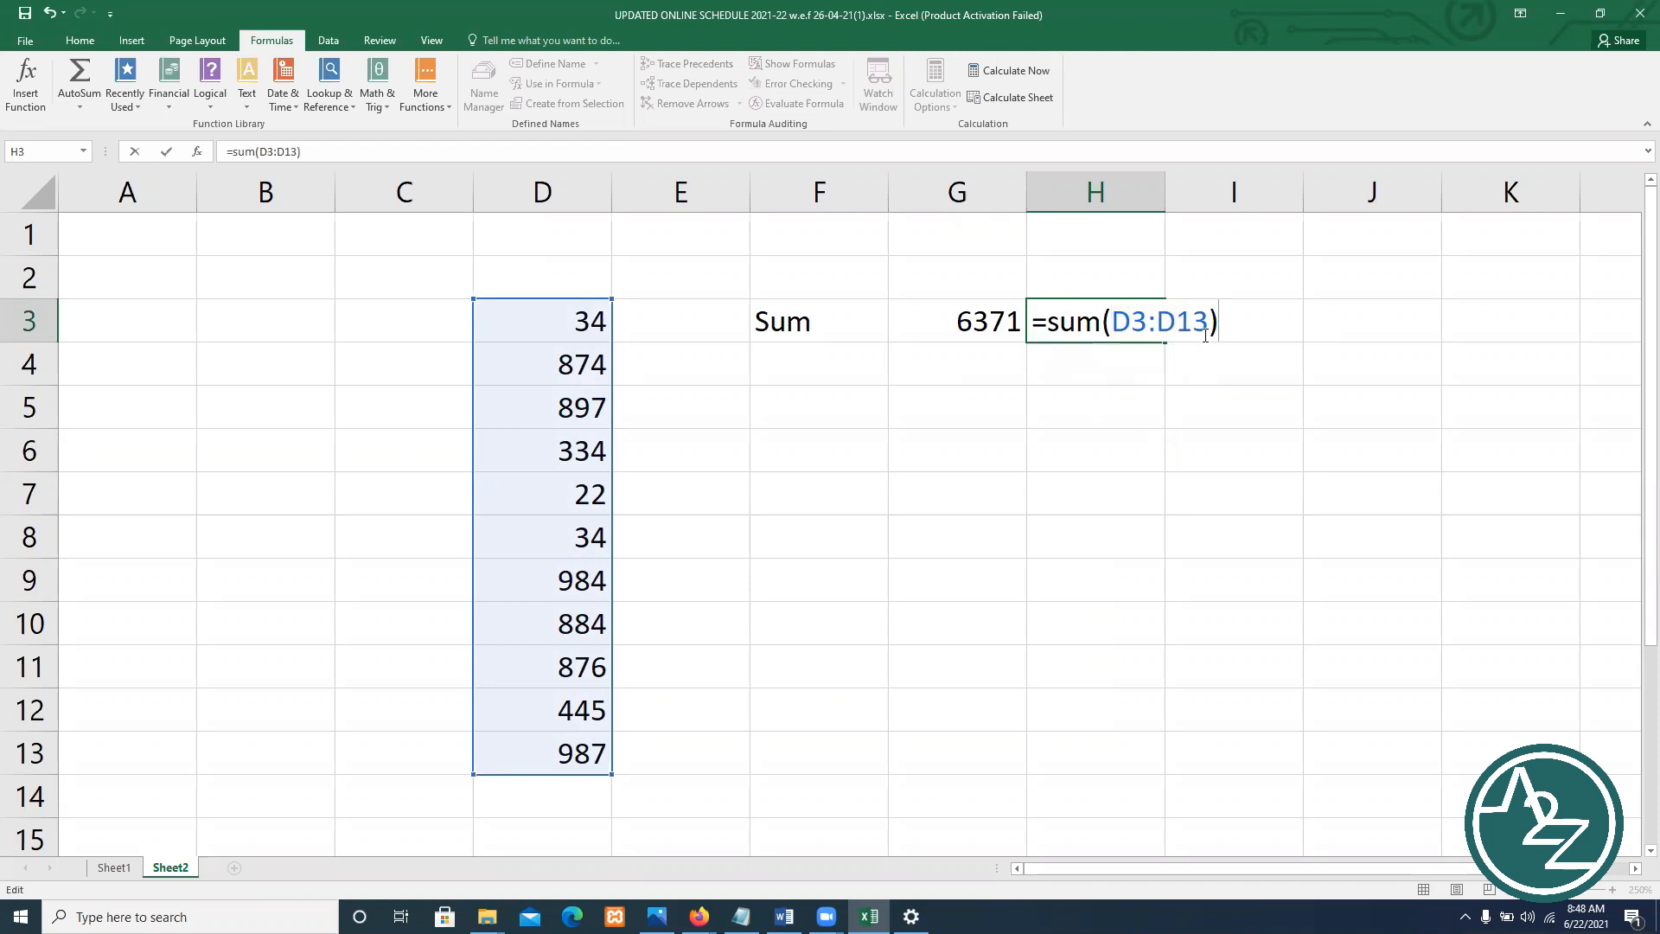
{"action": "key", "text": "Return"}
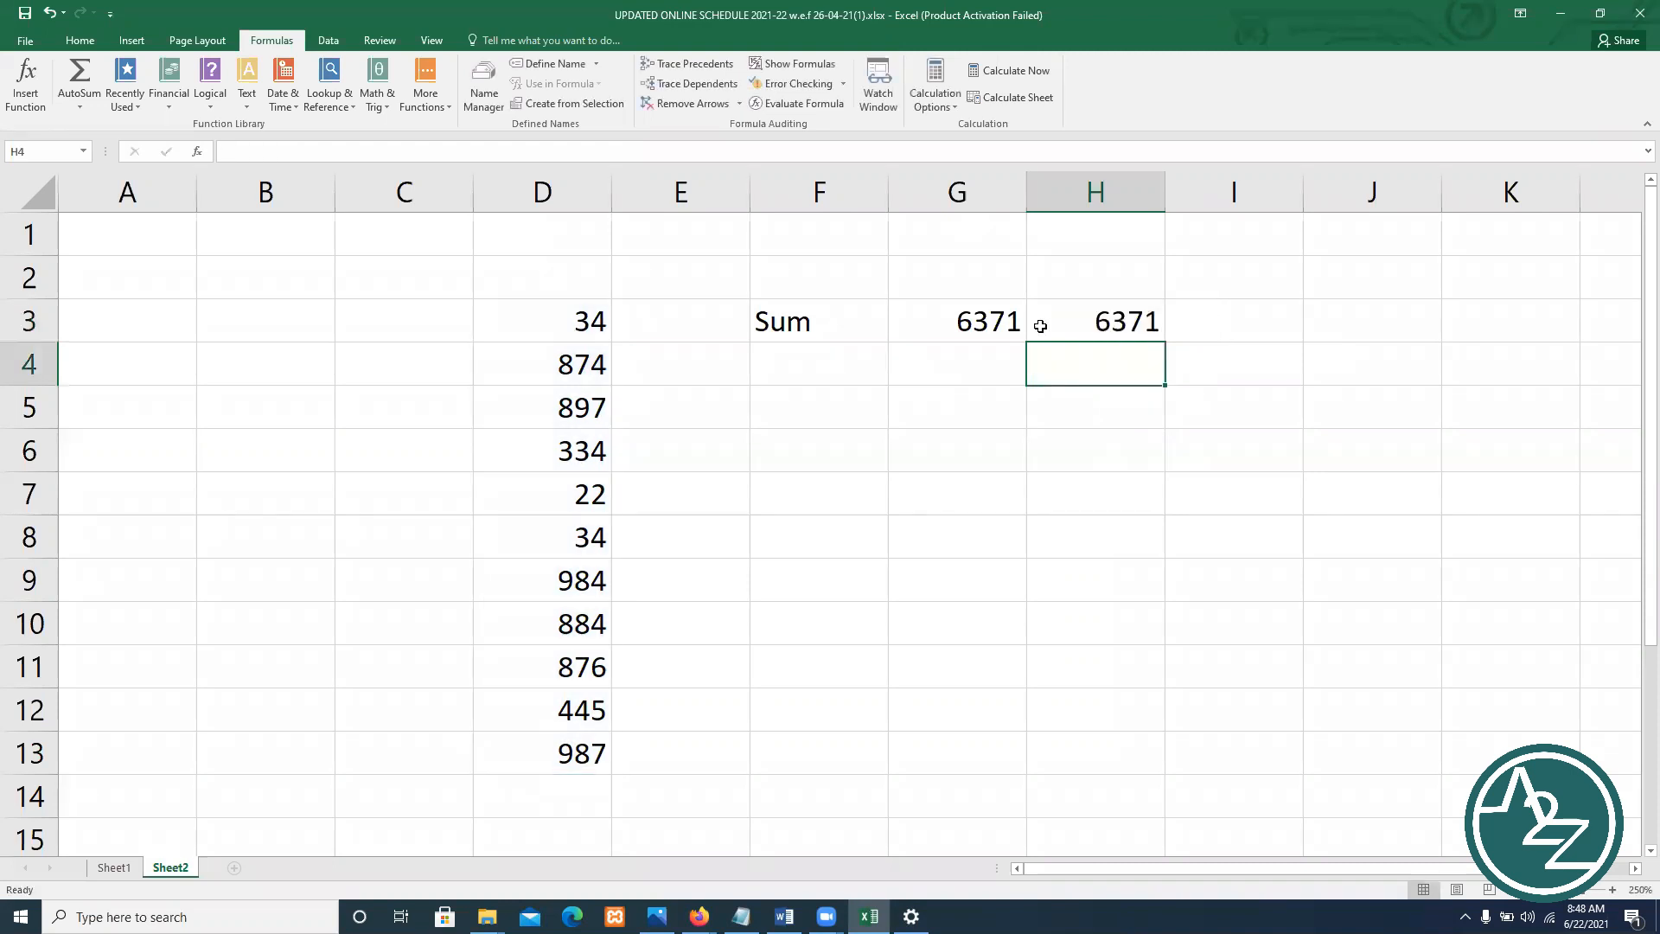
Compare the SUM formulas in G3 and H3, and look at the AutoSum command with D3:D13 selected
{"action": "left_click", "coordinate": [1002, 320]}
{"action": "left_click", "coordinate": [1073, 318]}
{"action": "left_click", "coordinate": [1021, 322]}
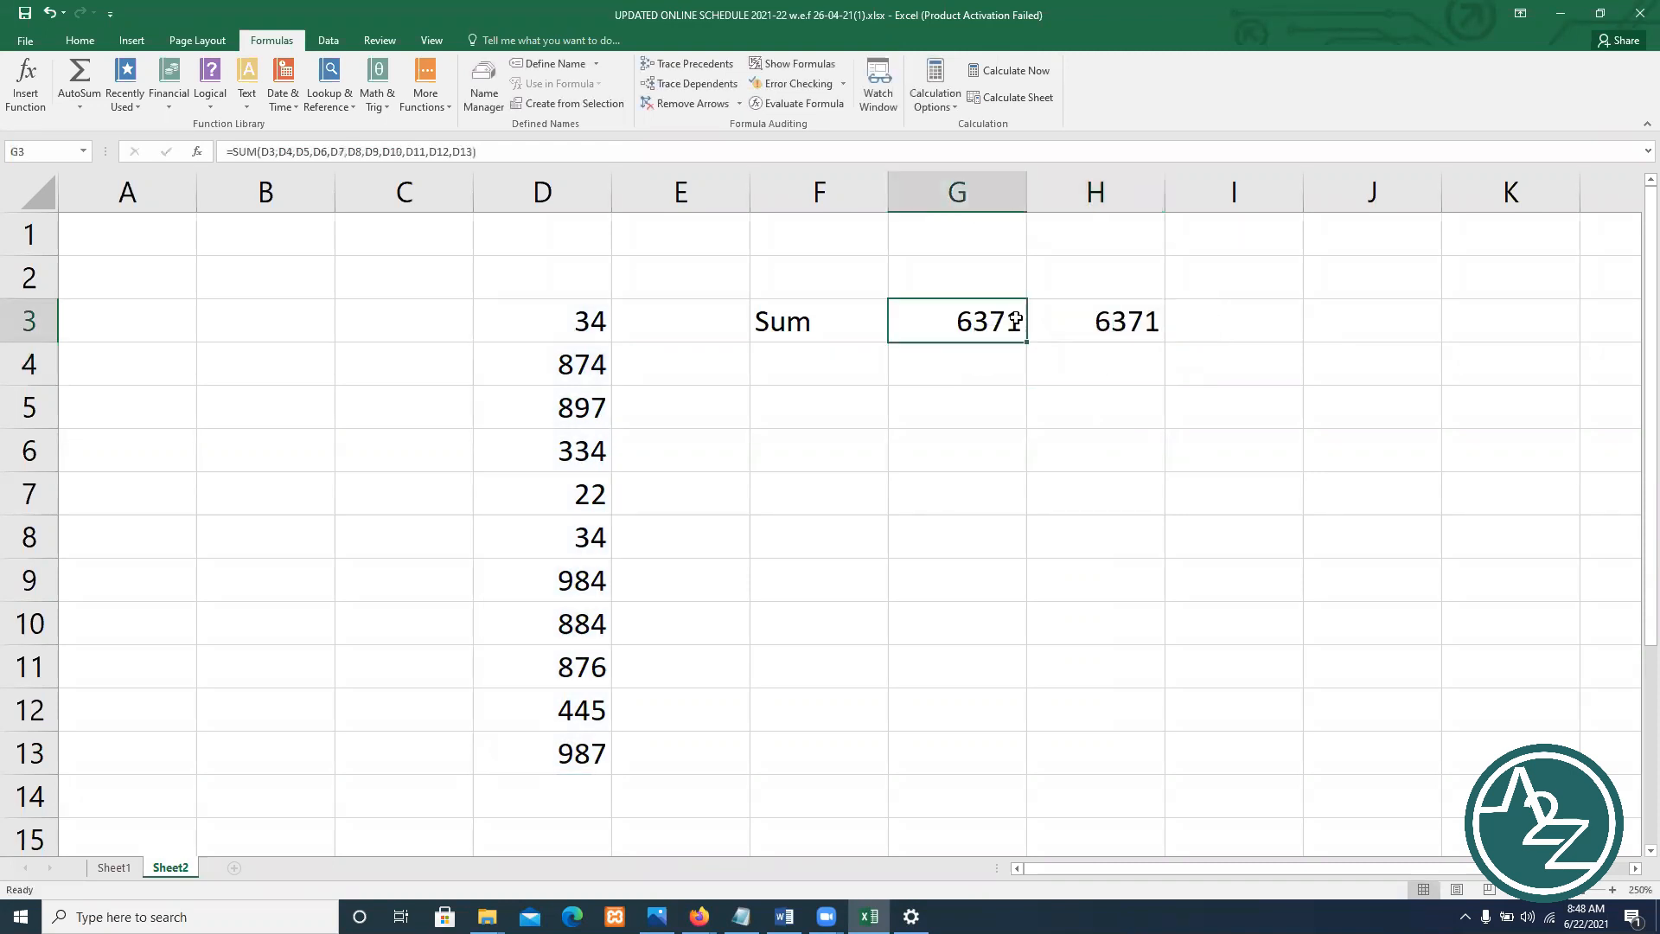
{"action": "left_click_drag", "start_coordinate": [556, 319], "coordinate": [568, 749]}
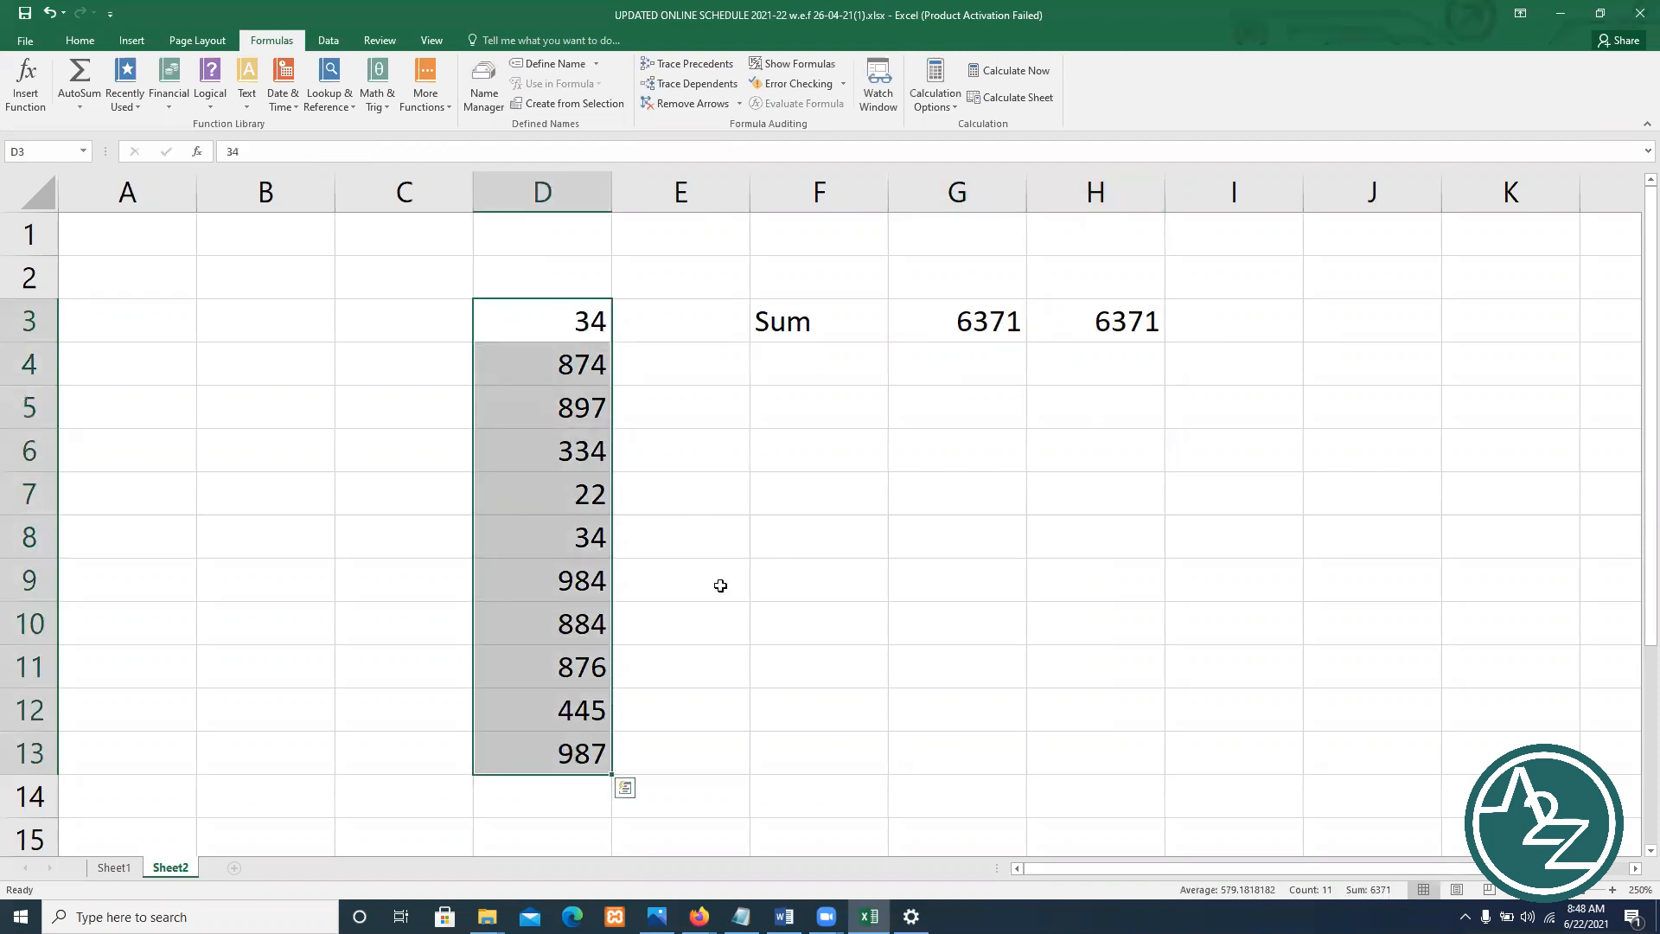
{"action": "left_click", "coordinate": [80, 40]}
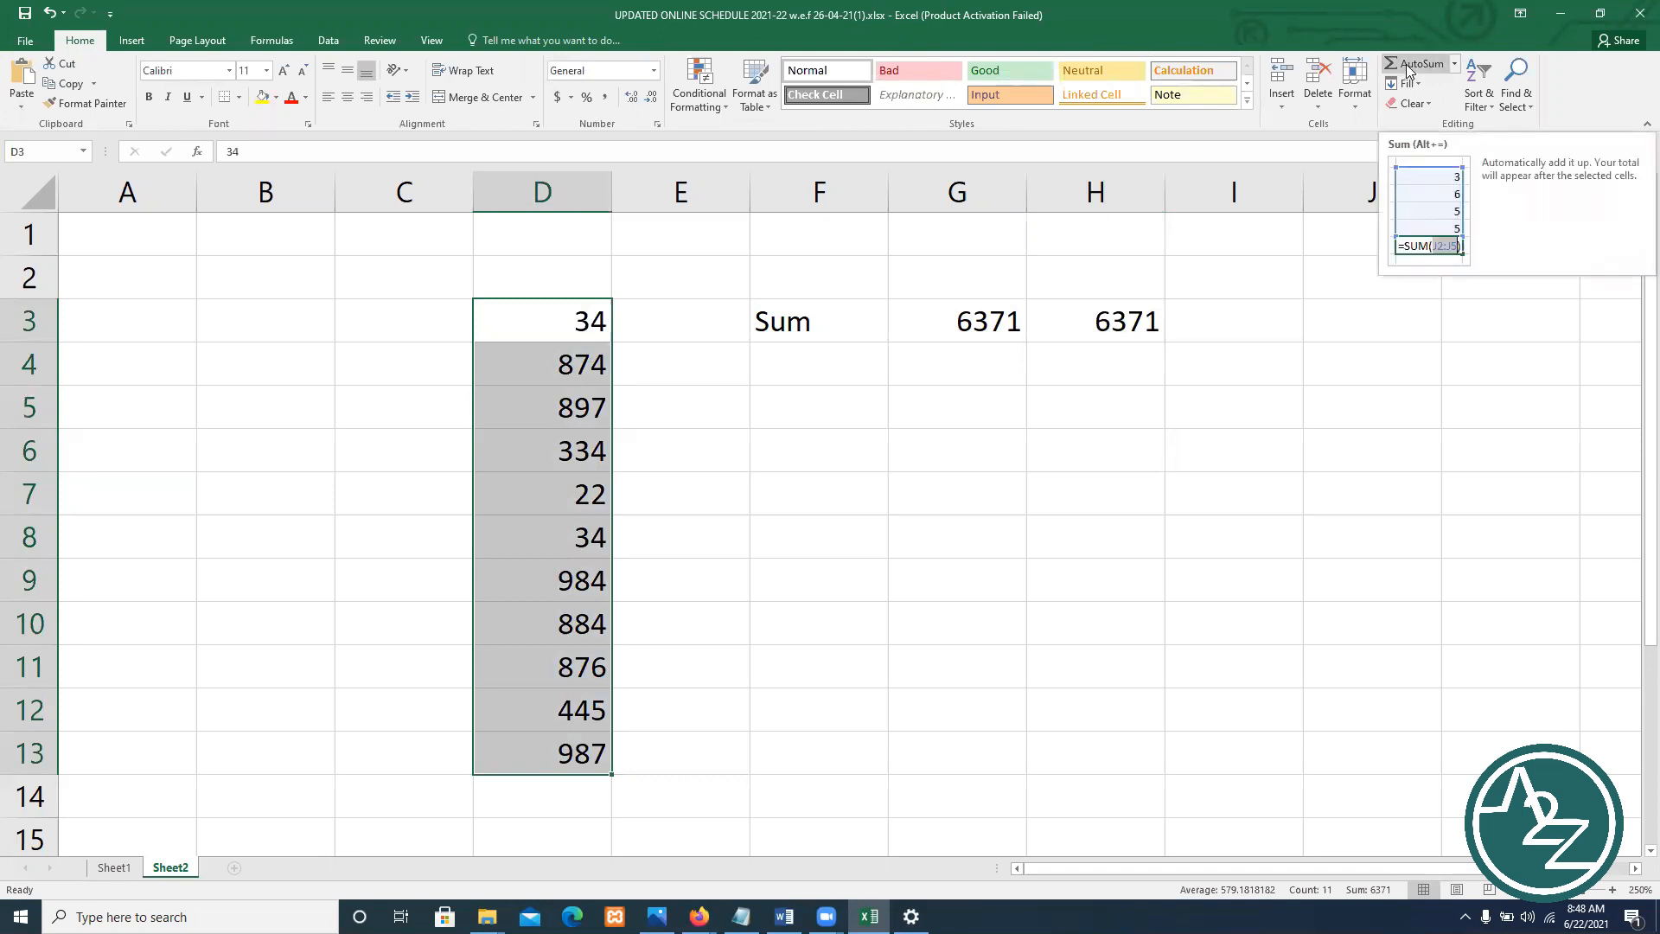
{"action": "left_click", "coordinate": [1070, 323]}
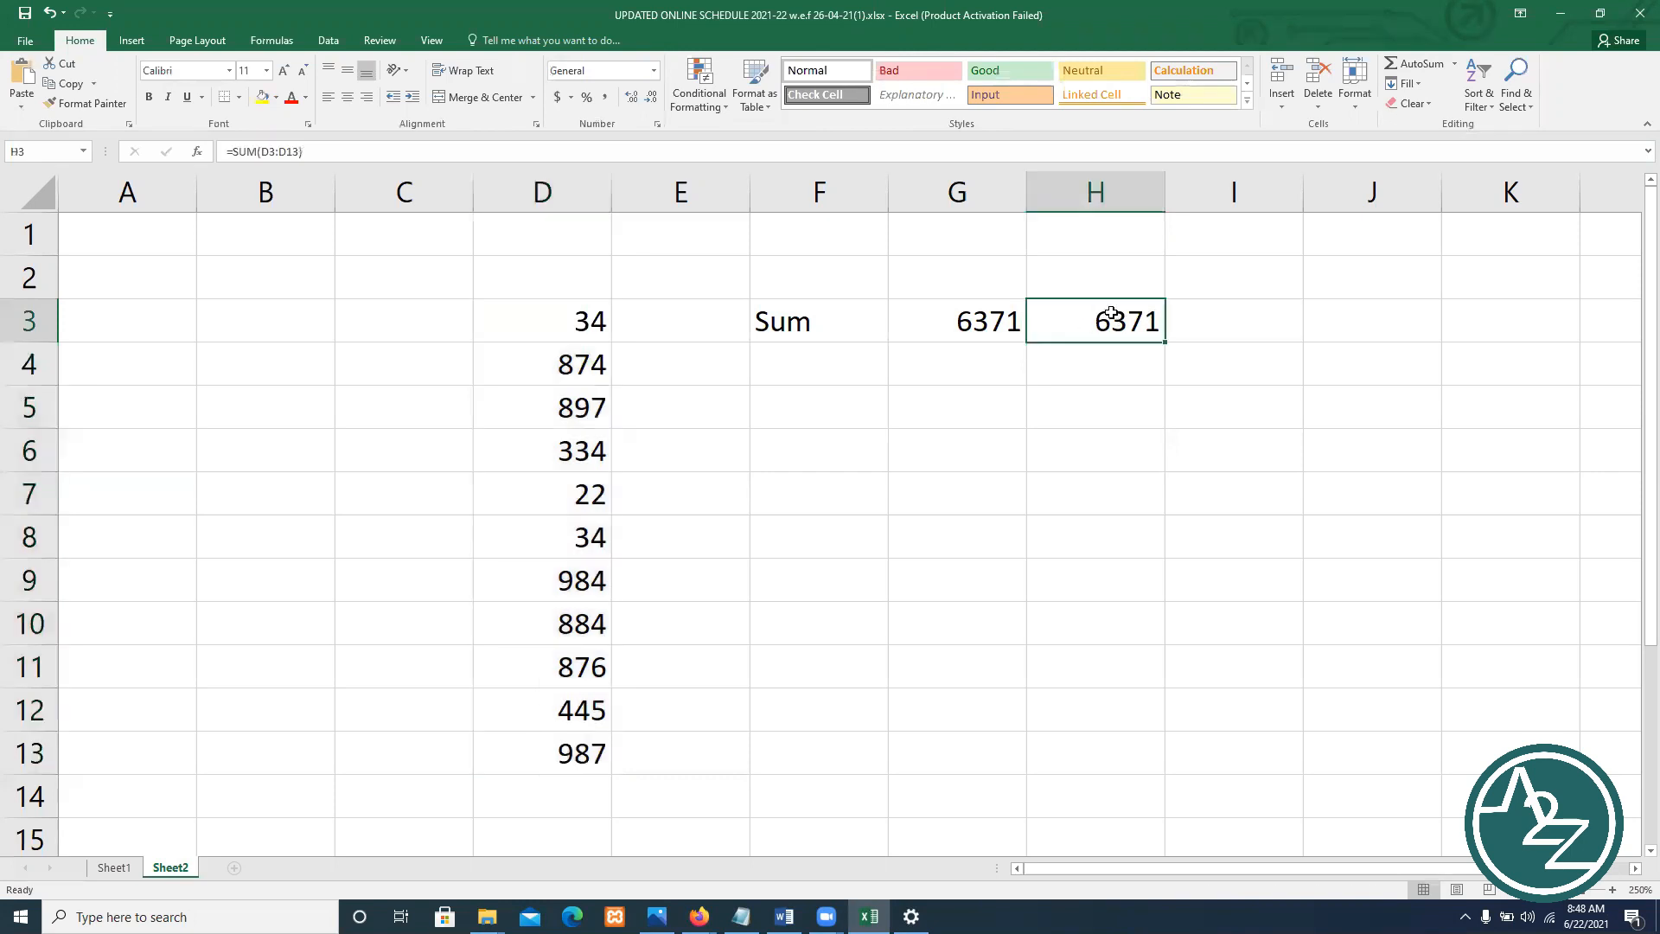
{"action": "left_click", "coordinate": [979, 359]}
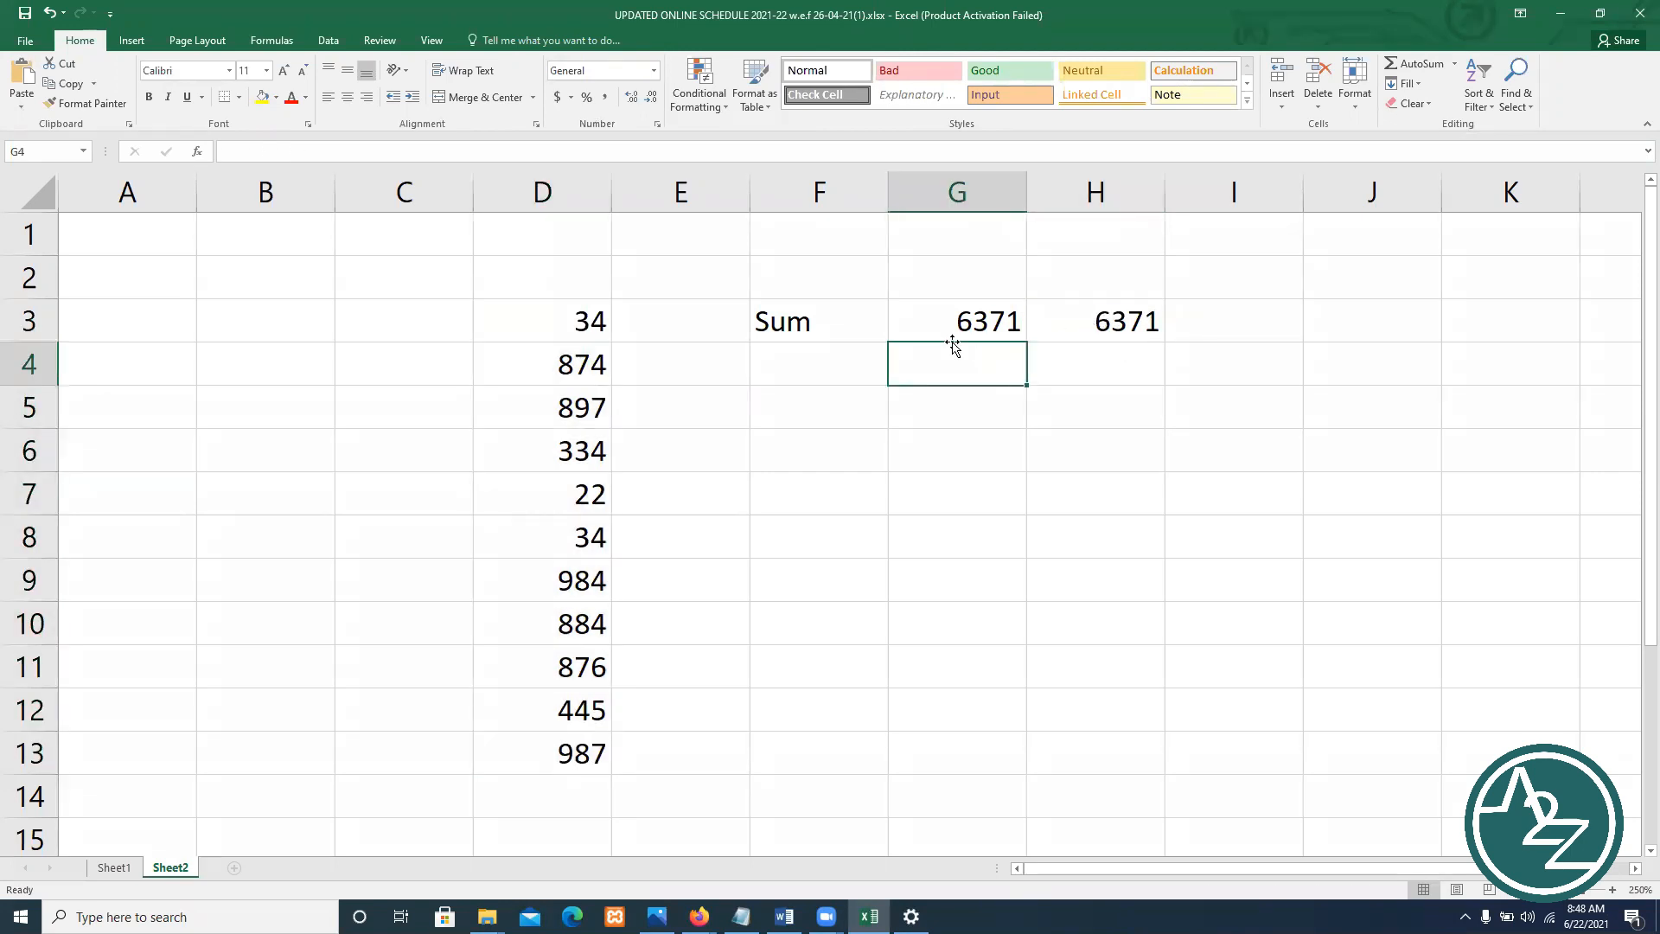
Label cell F4 as "Product" and multiply the first three numbers in column D in G4 with =PRODUCT(D3:D5)
{"action": "left_click", "coordinate": [821, 364]}
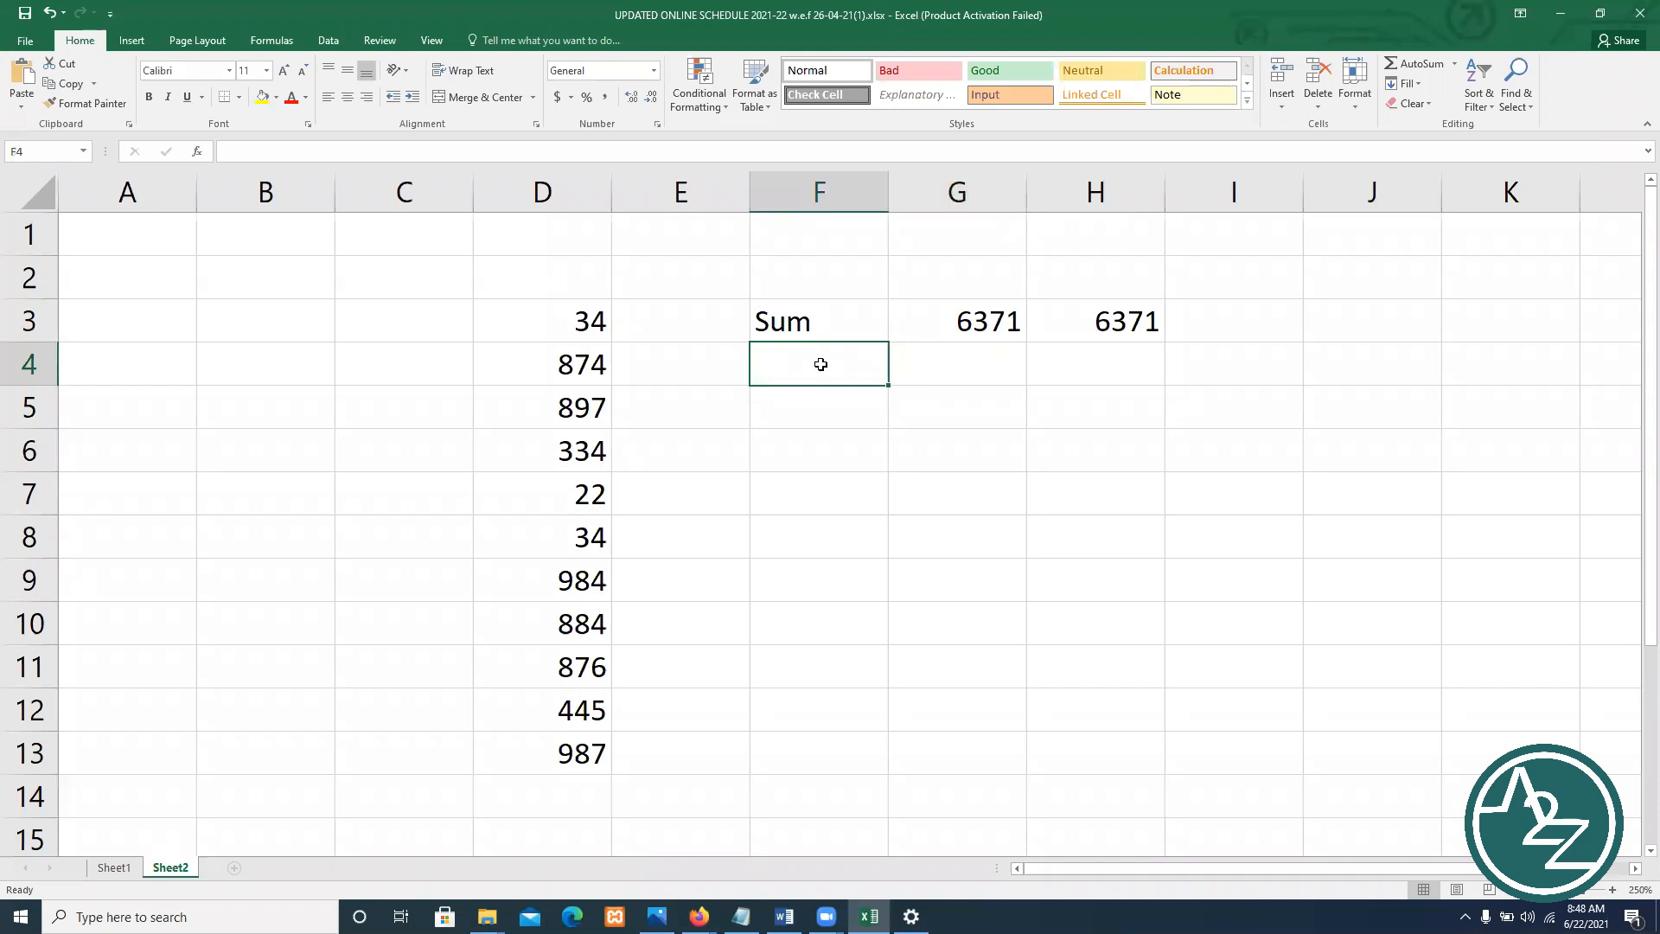
{"action": "type", "text": "Product"}
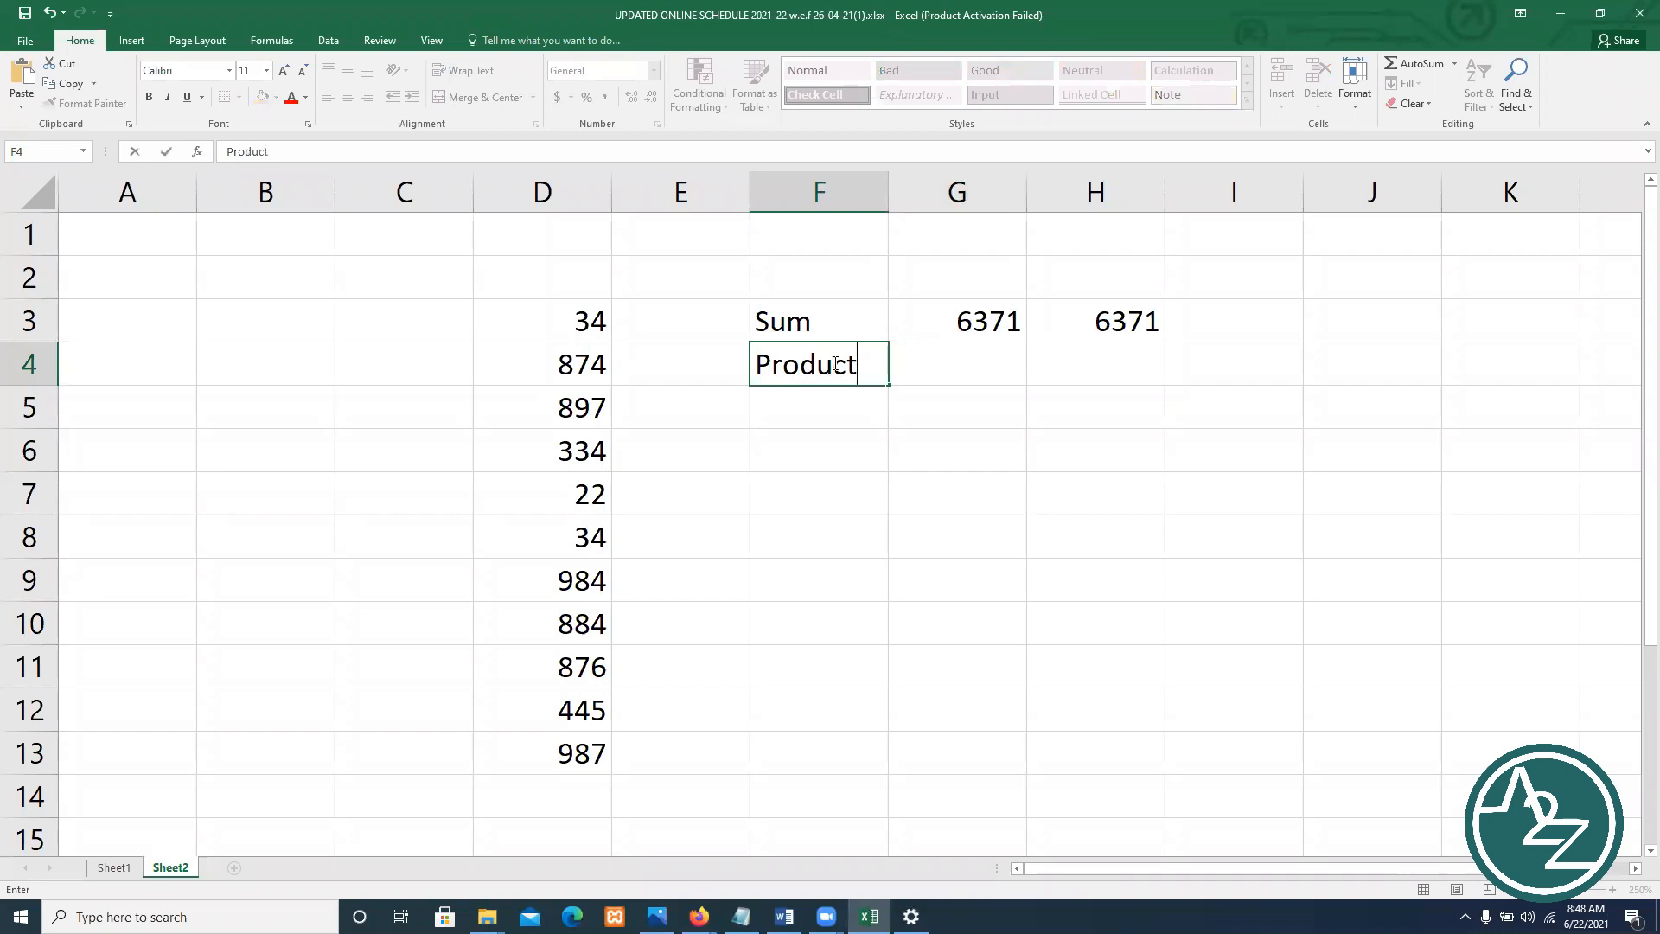
{"action": "left_click", "coordinate": [957, 359]}
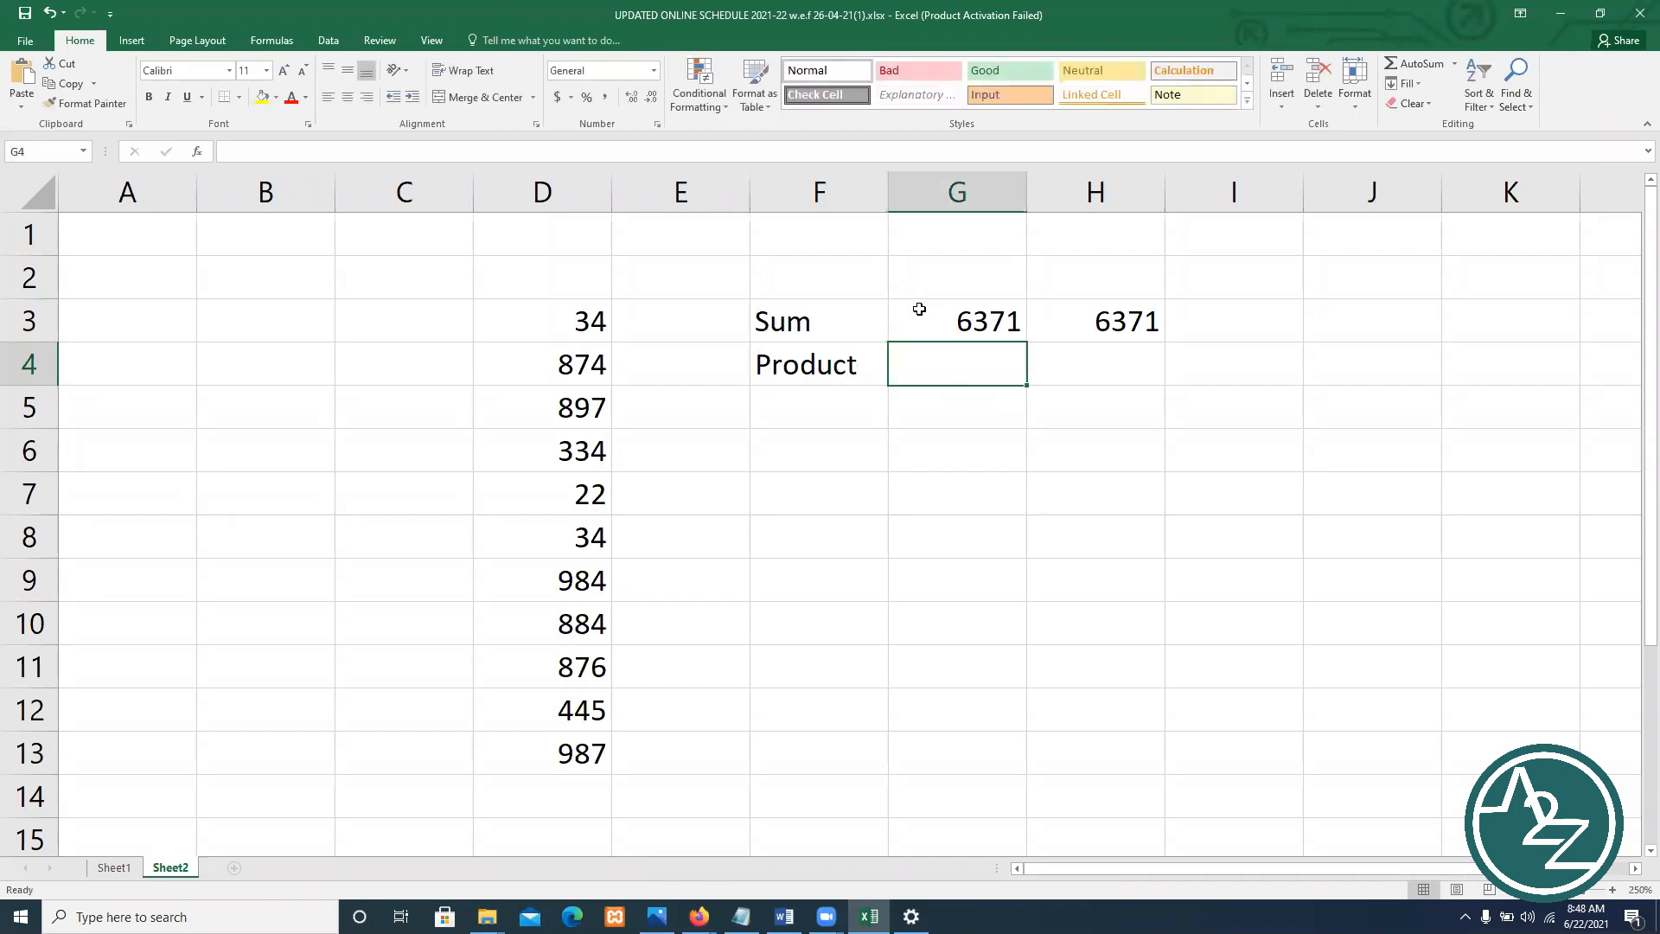
{"action": "type", "text": "="}
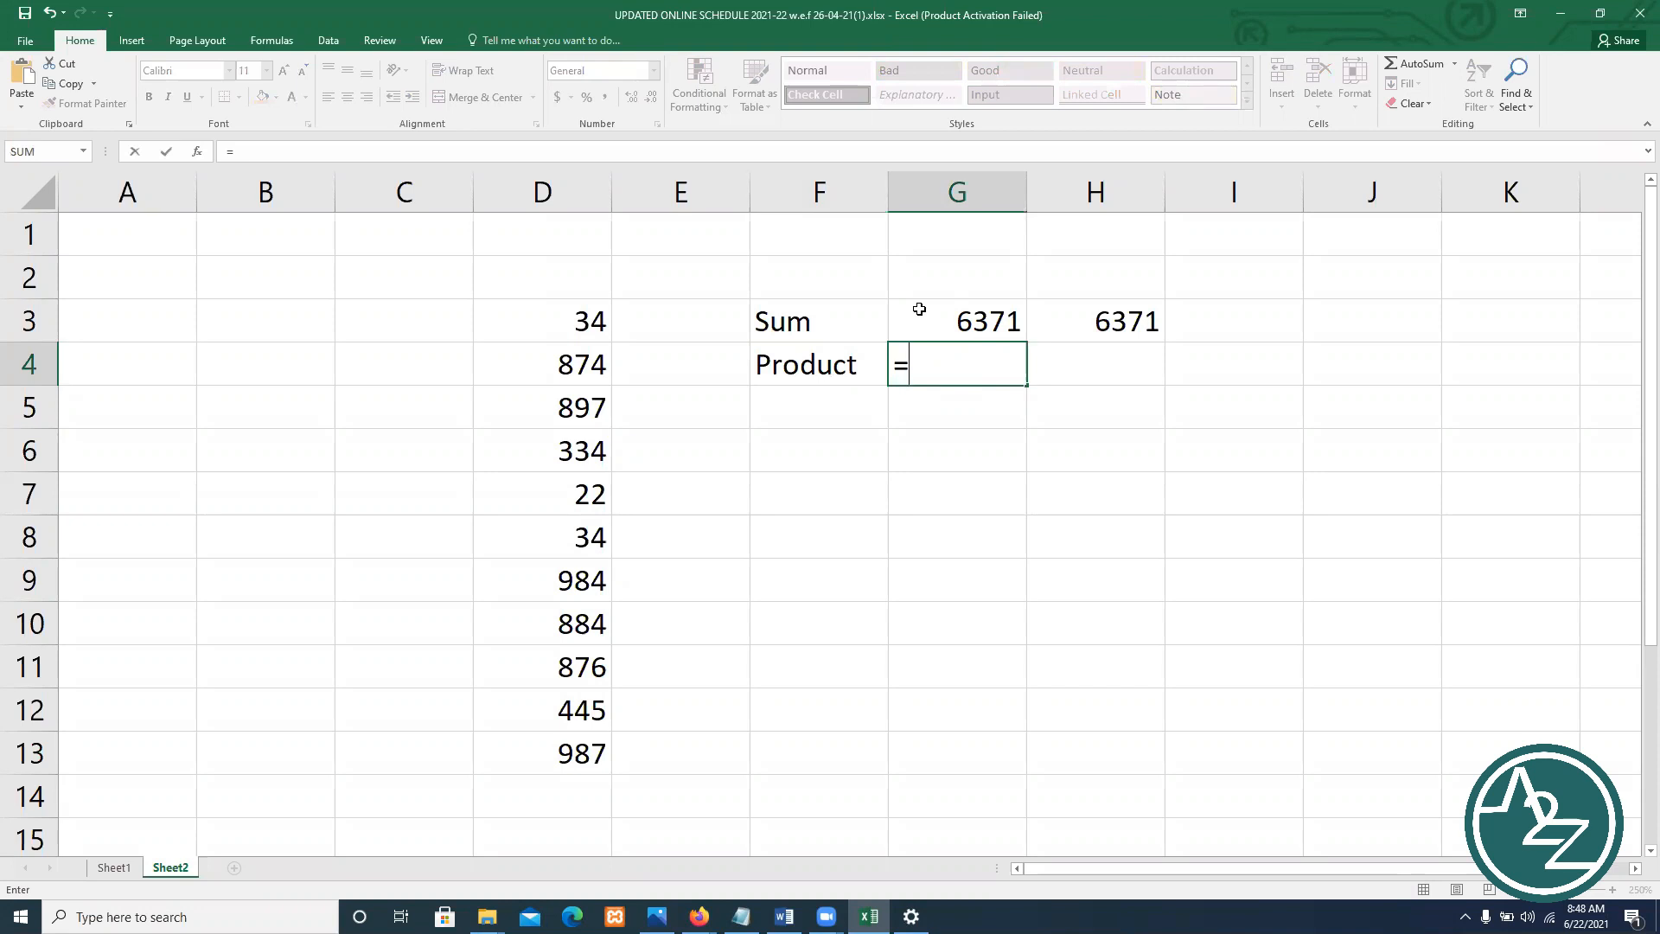
{"action": "type", "text": "product"}
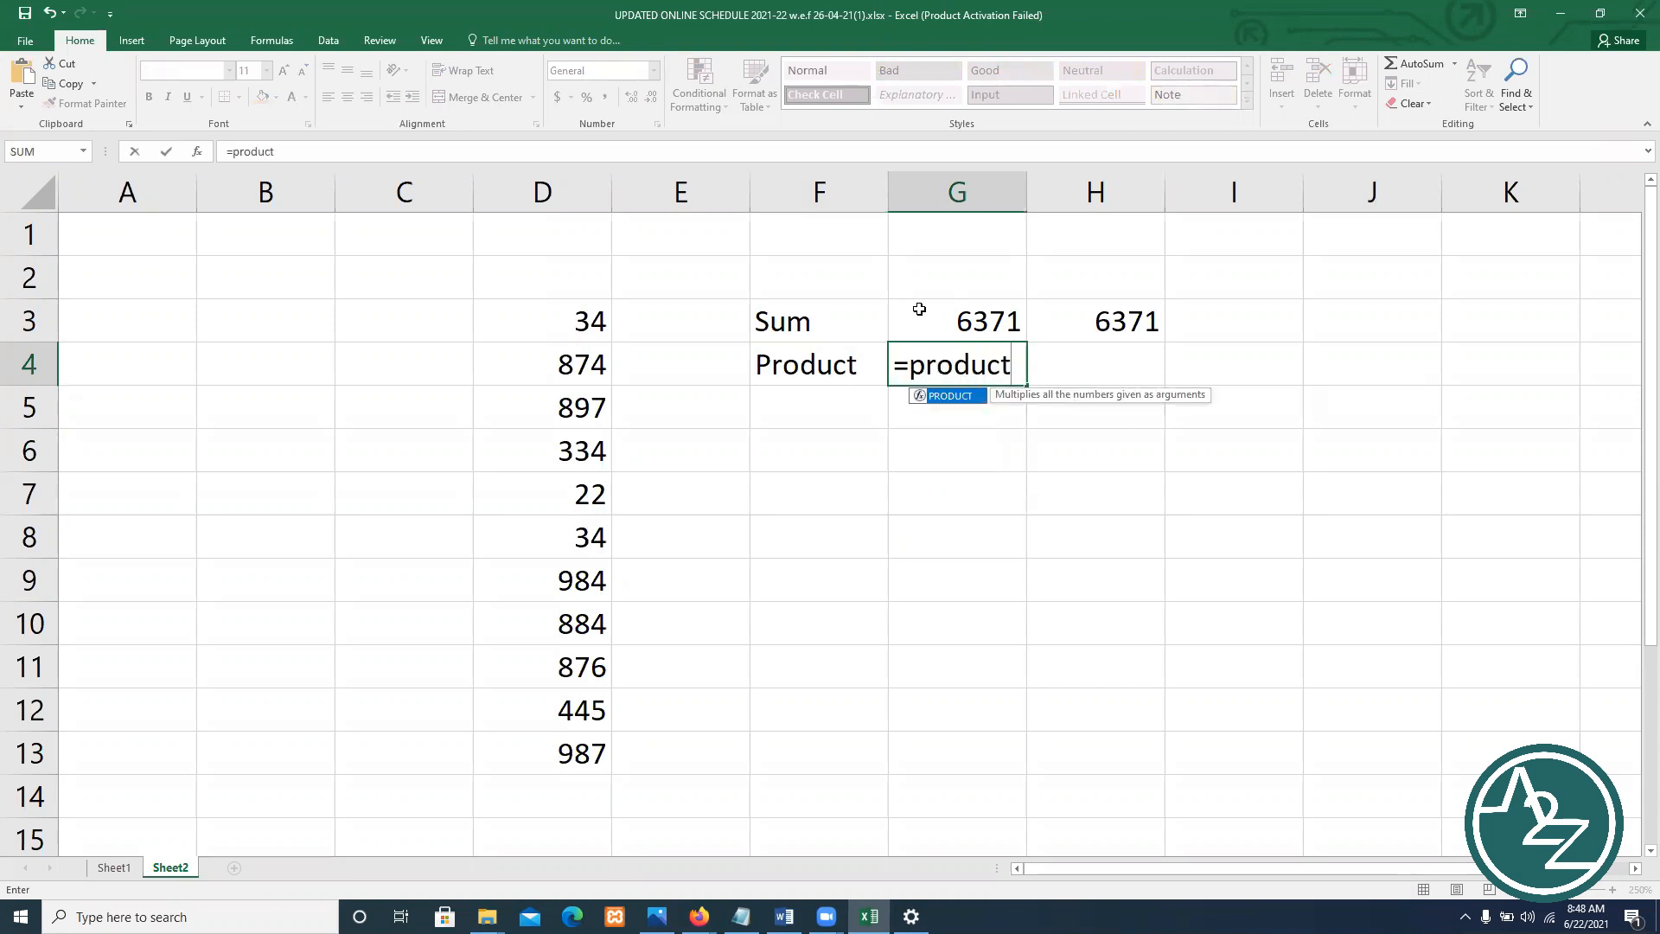
{"action": "type", "text": "("}
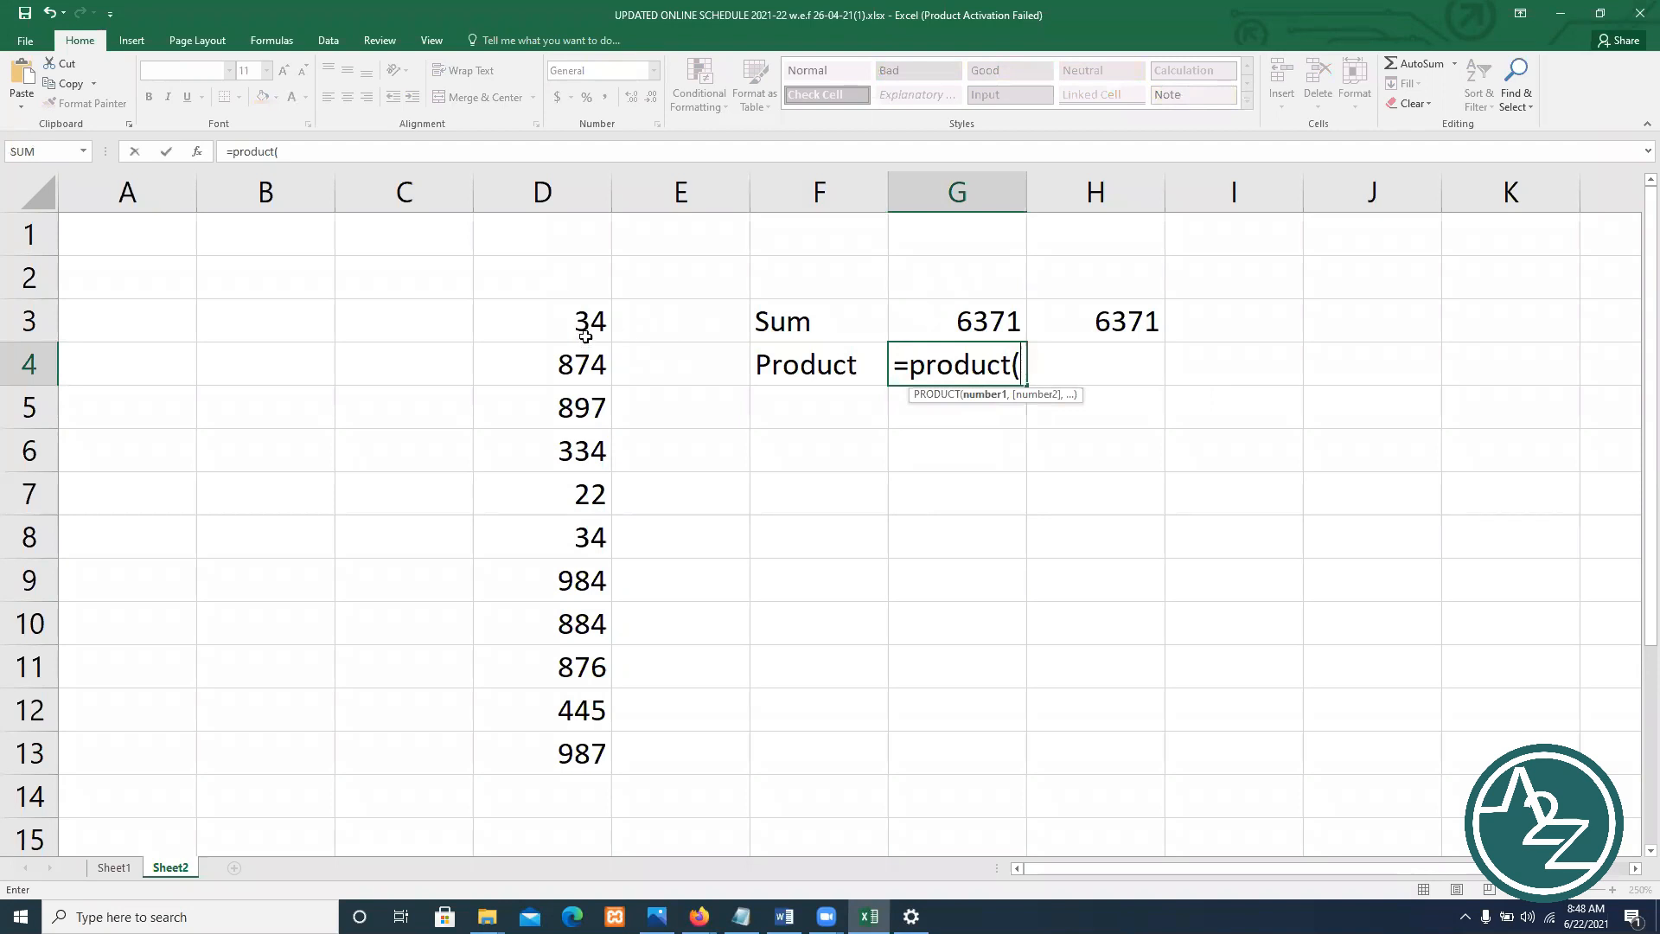
{"action": "left_click_drag", "start_coordinate": [577, 322], "coordinate": [568, 392]}
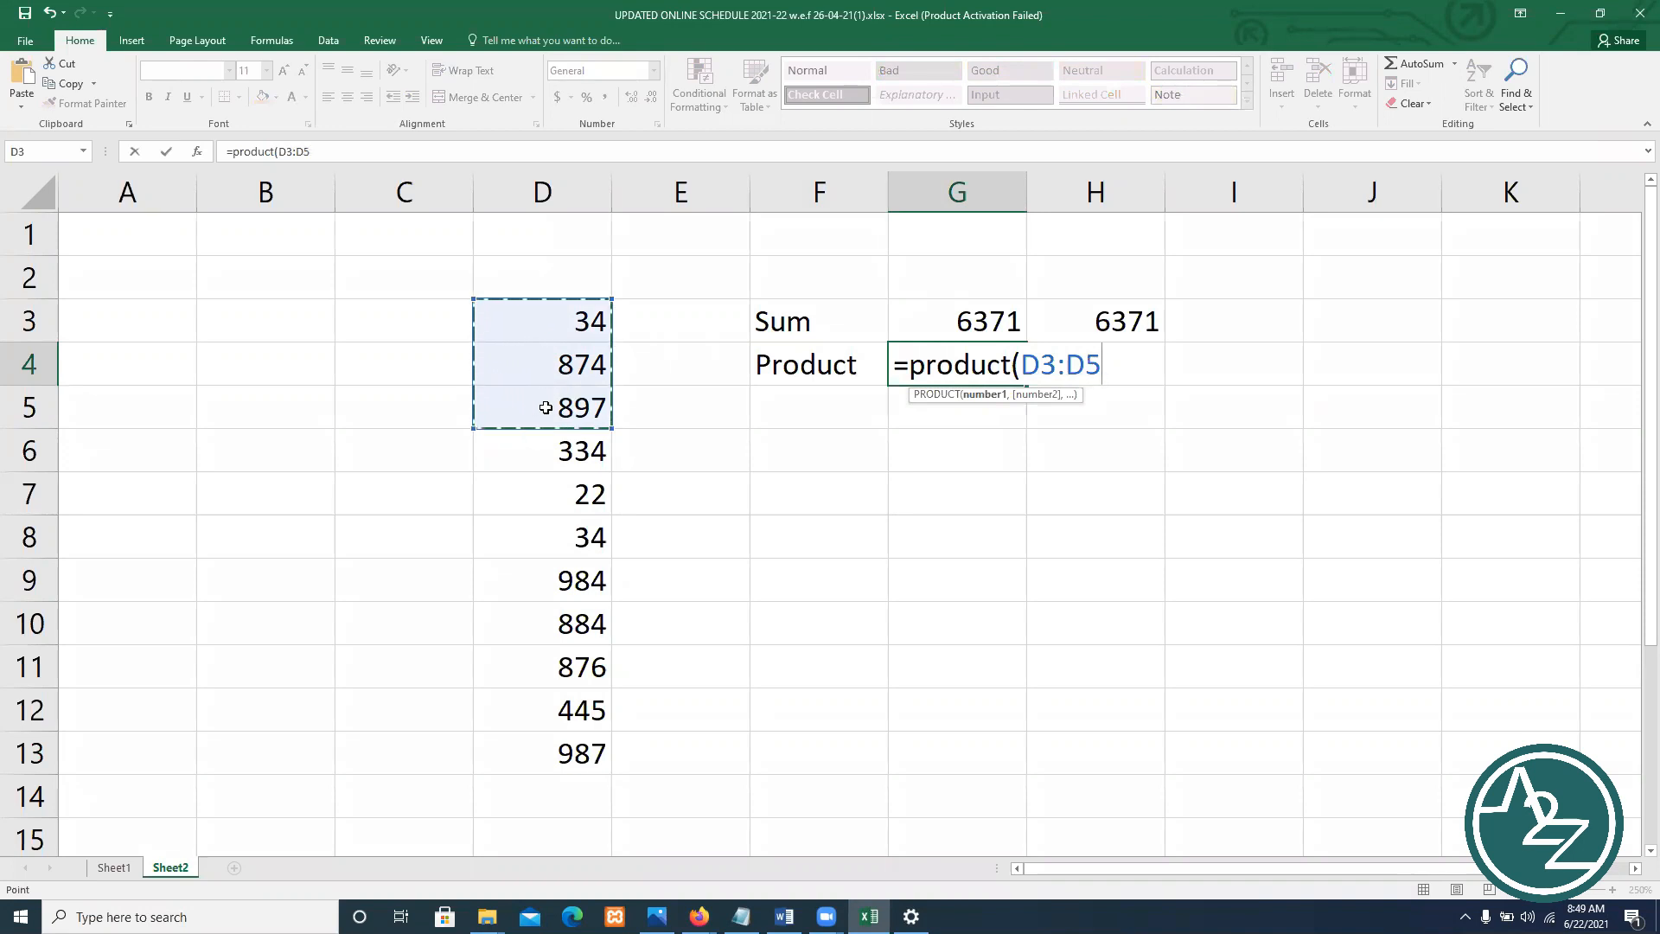
{"action": "type", "text": ")"}
{"action": "key", "text": "Return"}
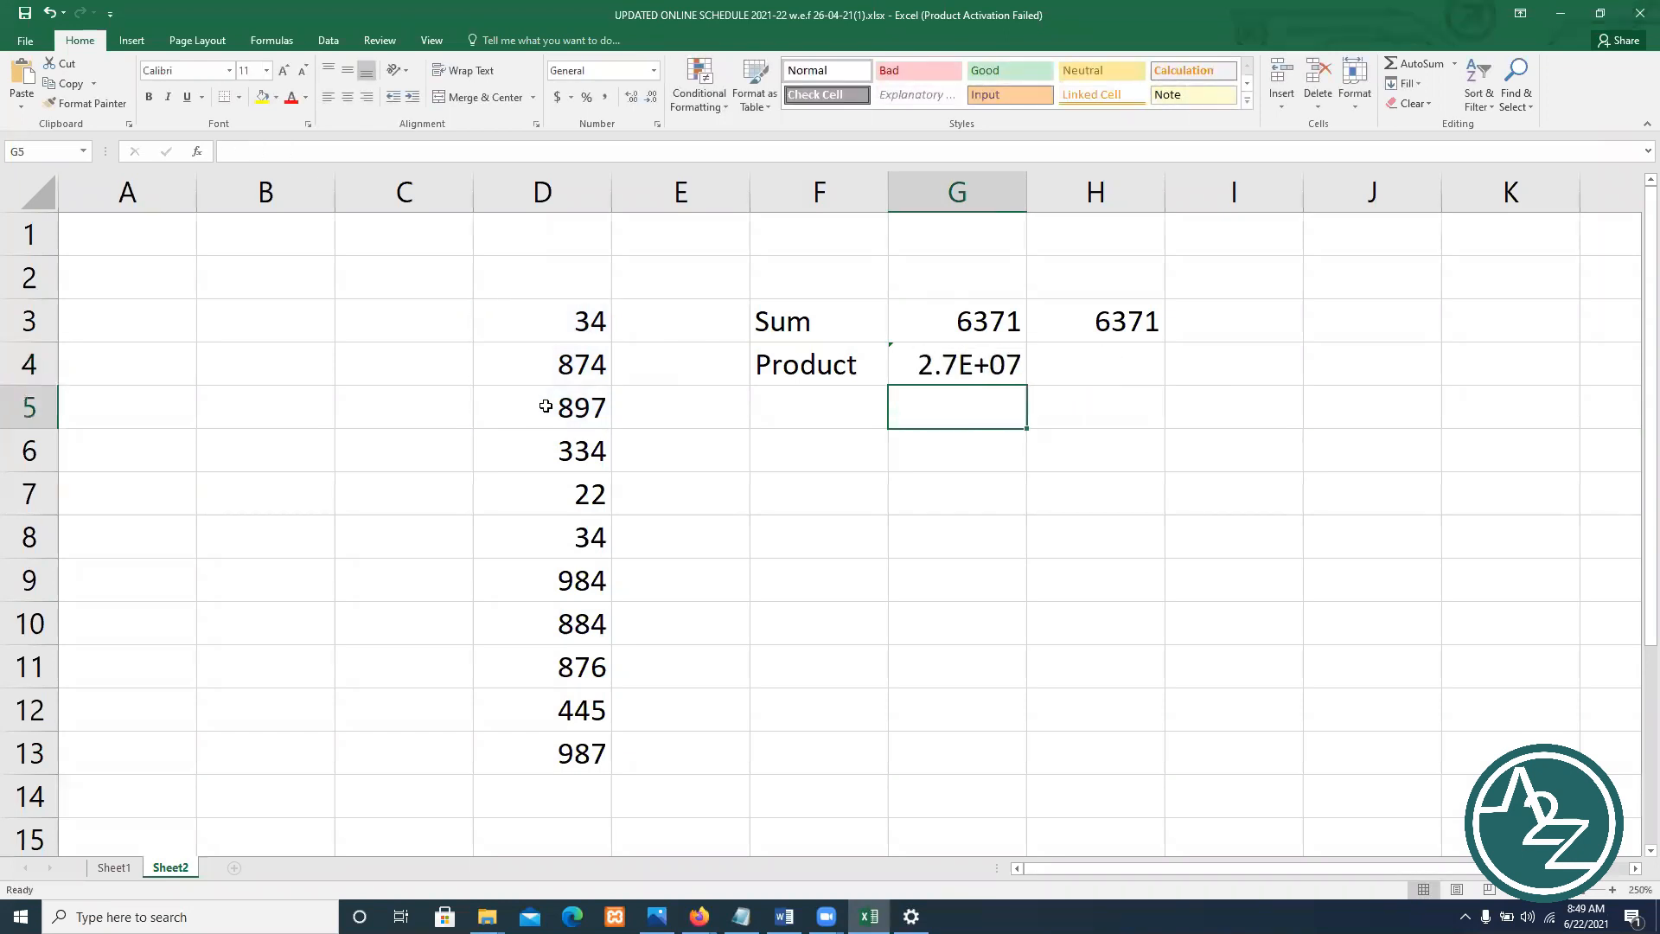
Change the product formula in G4 to multiply only the first two numbers, =PRODUCT(D3:D4)
{"action": "left_click", "coordinate": [924, 380]}
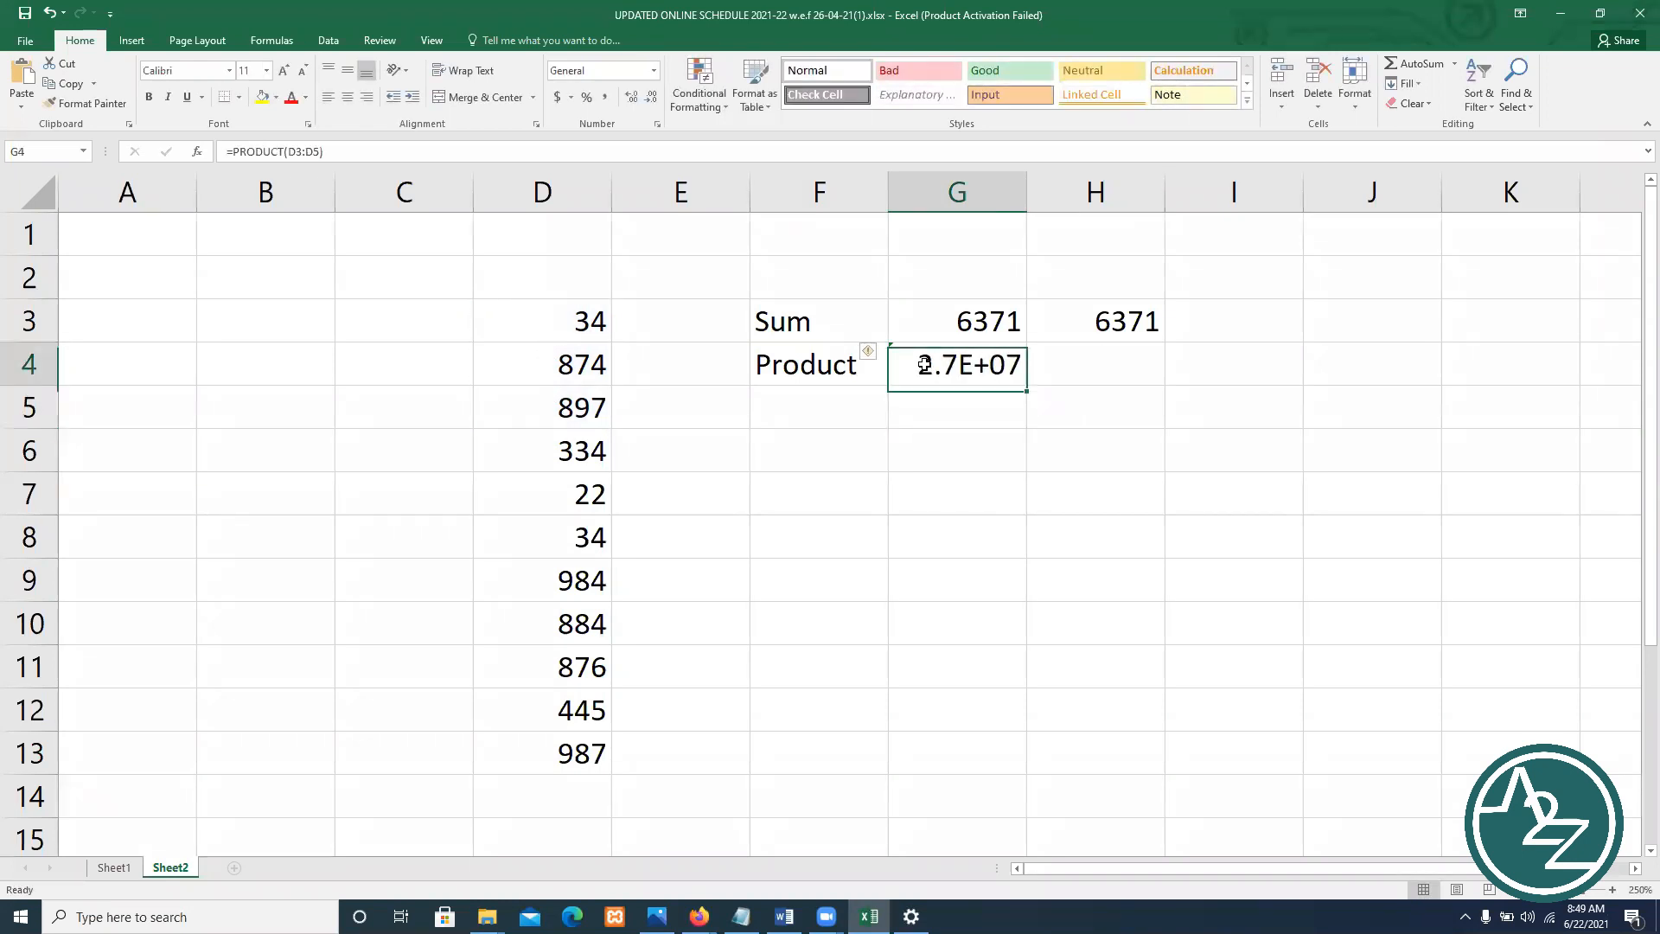
{"action": "left_click", "coordinate": [316, 151]}
{"action": "key", "text": "BackSpace"}
{"action": "key", "text": "BackSpace"}
{"action": "key", "text": "BackSpace"}
{"action": "key", "text": "BackSpace"}
{"action": "key", "text": "BackSpace"}
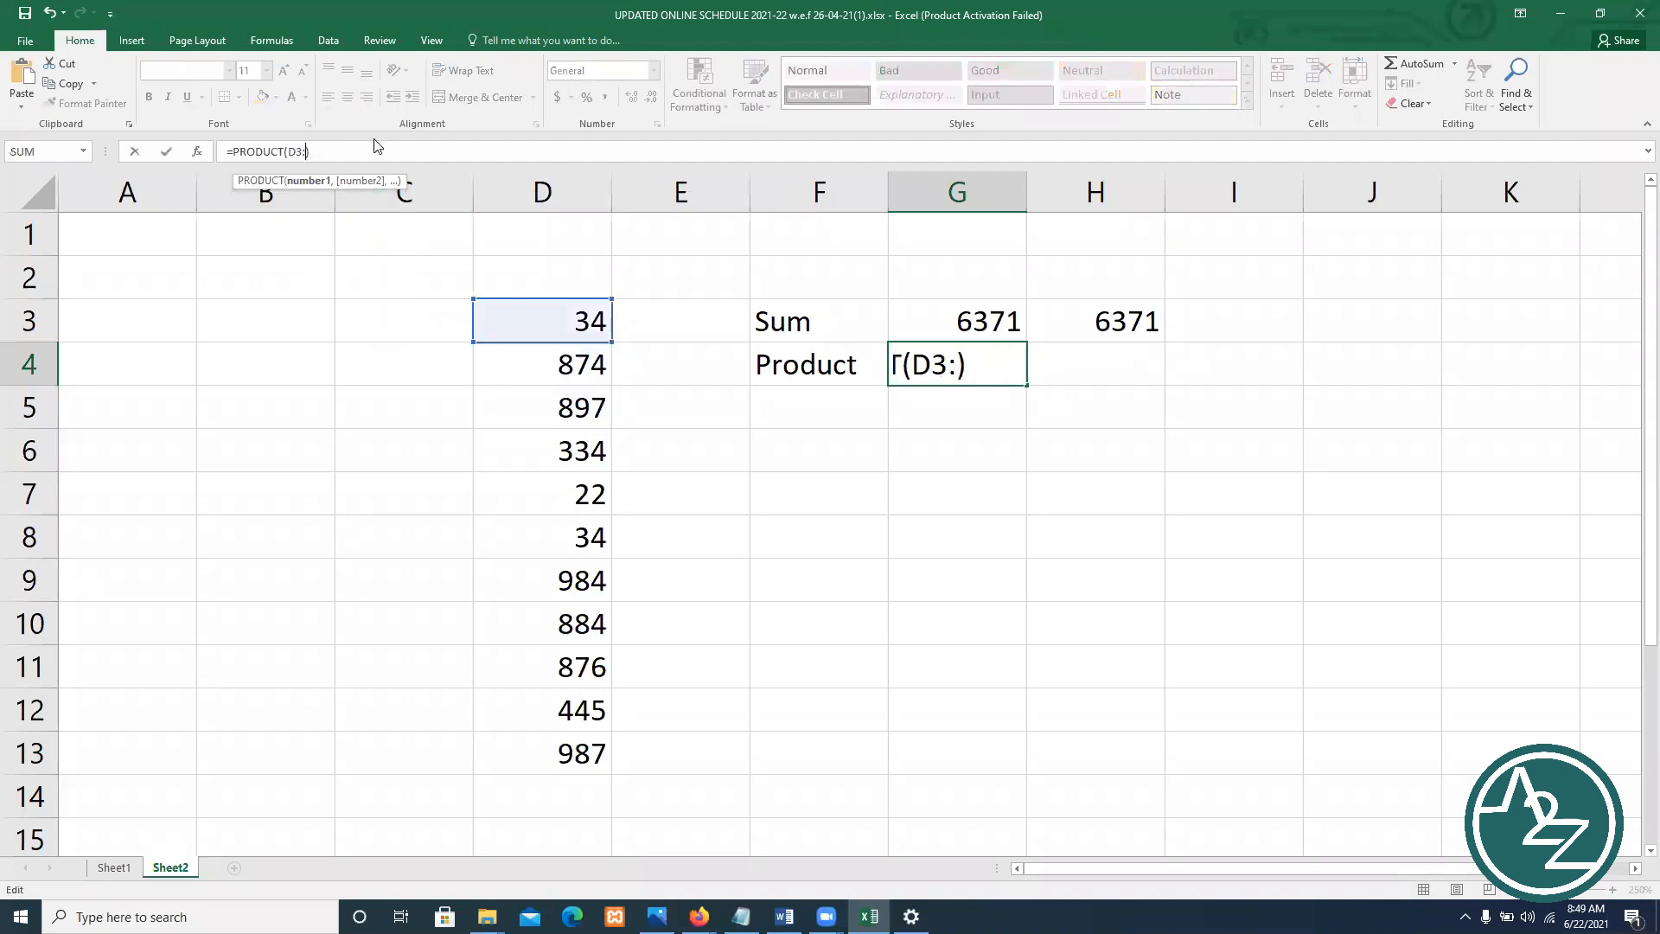
{"action": "left_click_drag", "start_coordinate": [557, 318], "coordinate": [561, 394]}
{"action": "key", "text": "Return"}
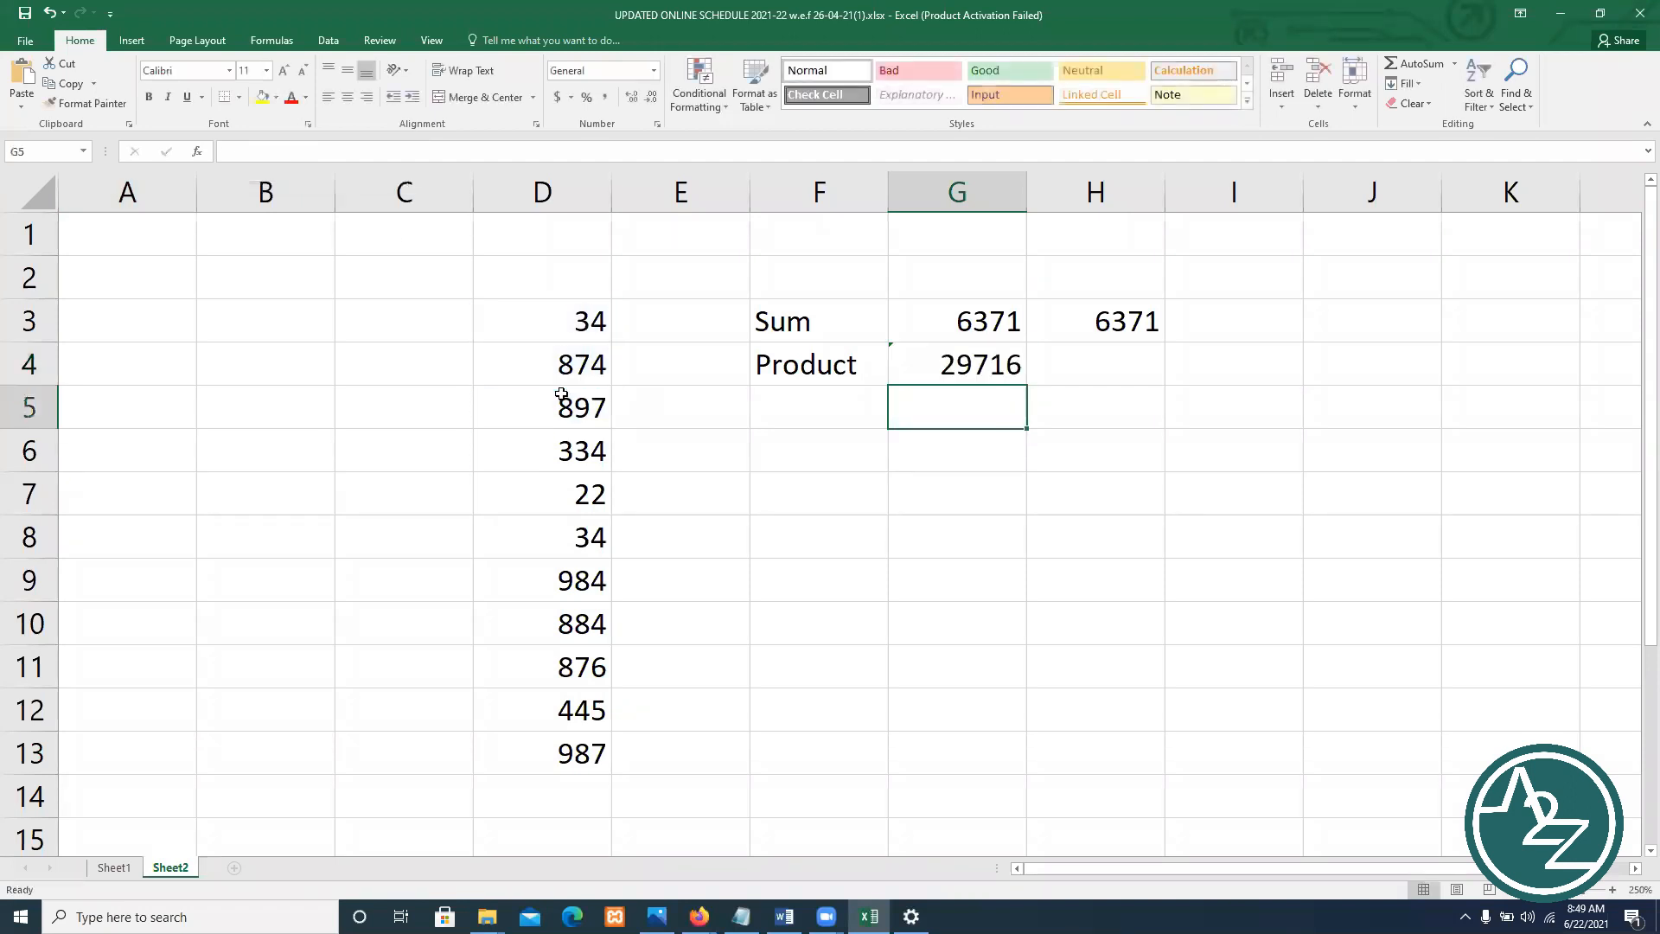
{"action": "left_click", "coordinate": [995, 373]}
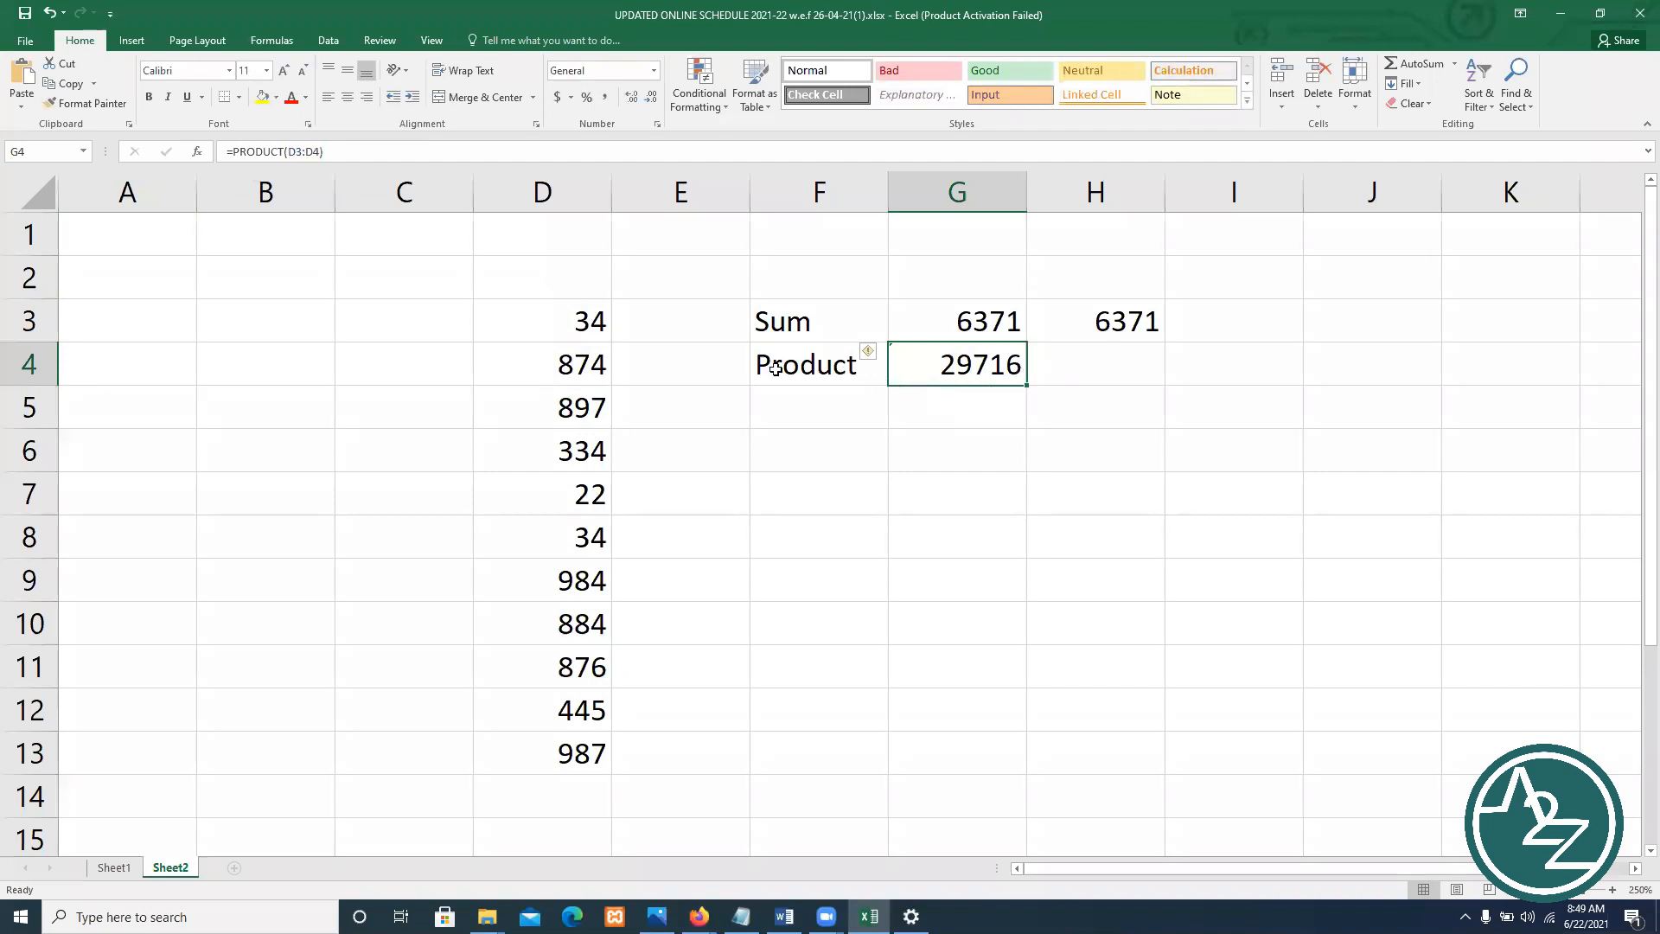
In H4, multiply two directly entered numbers, 12 and 78, with a PRODUCT formula
{"action": "left_click", "coordinate": [858, 366]}
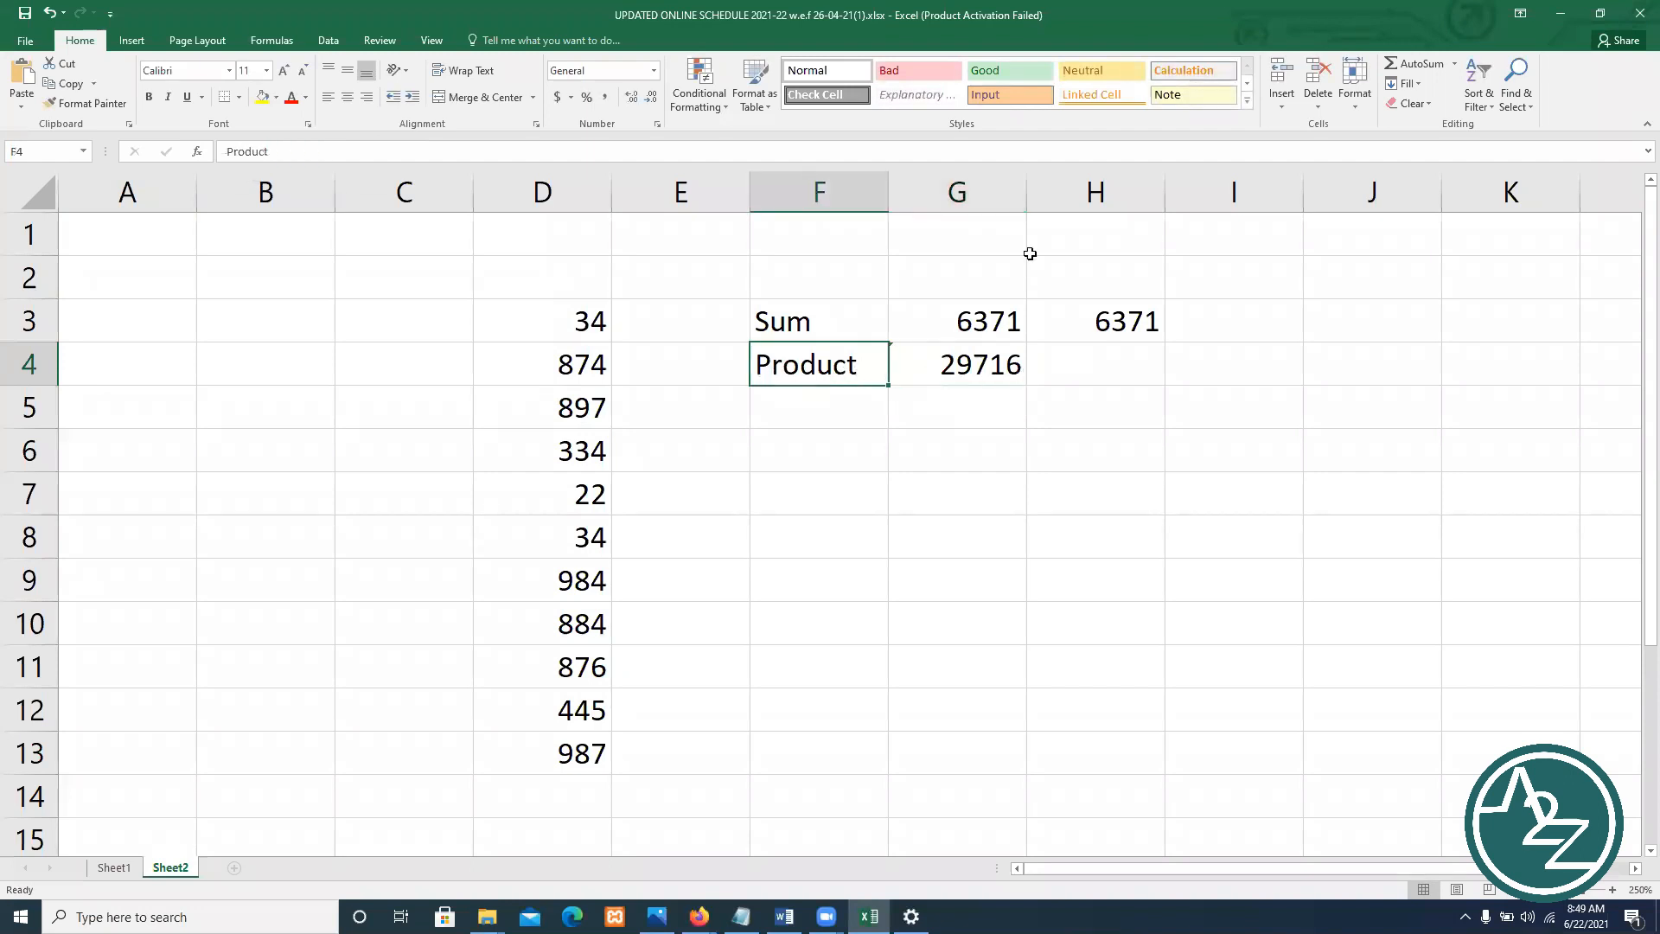
{"action": "key", "text": "Right"}
{"action": "key", "text": "Right"}
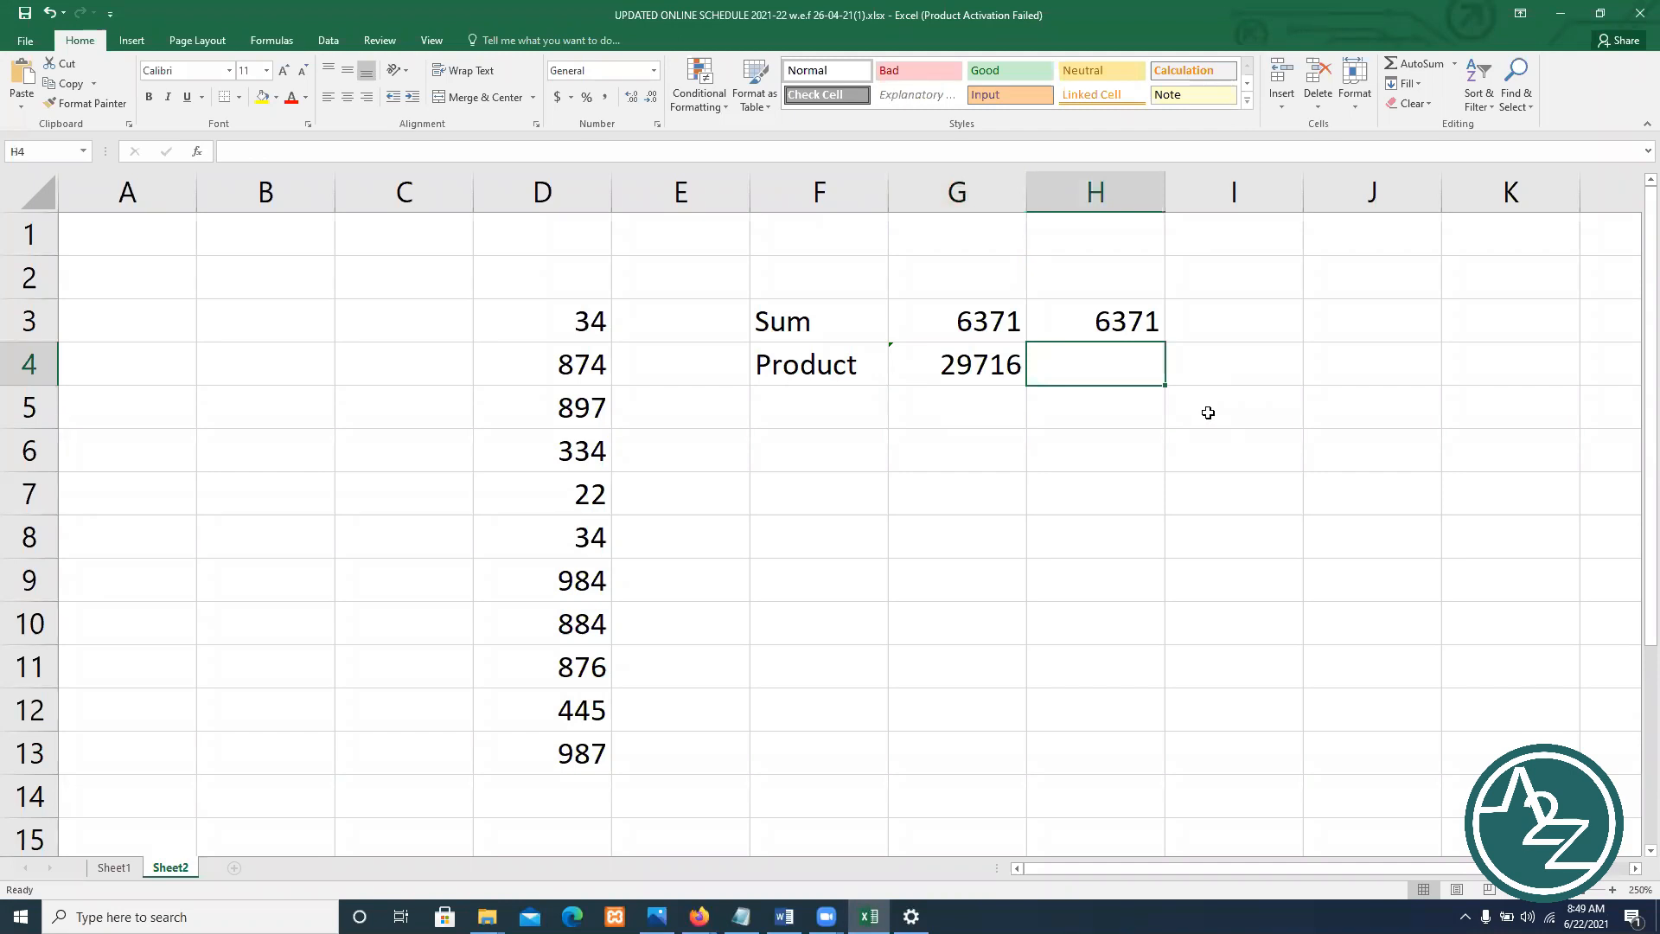
{"action": "type", "text": "=prod"}
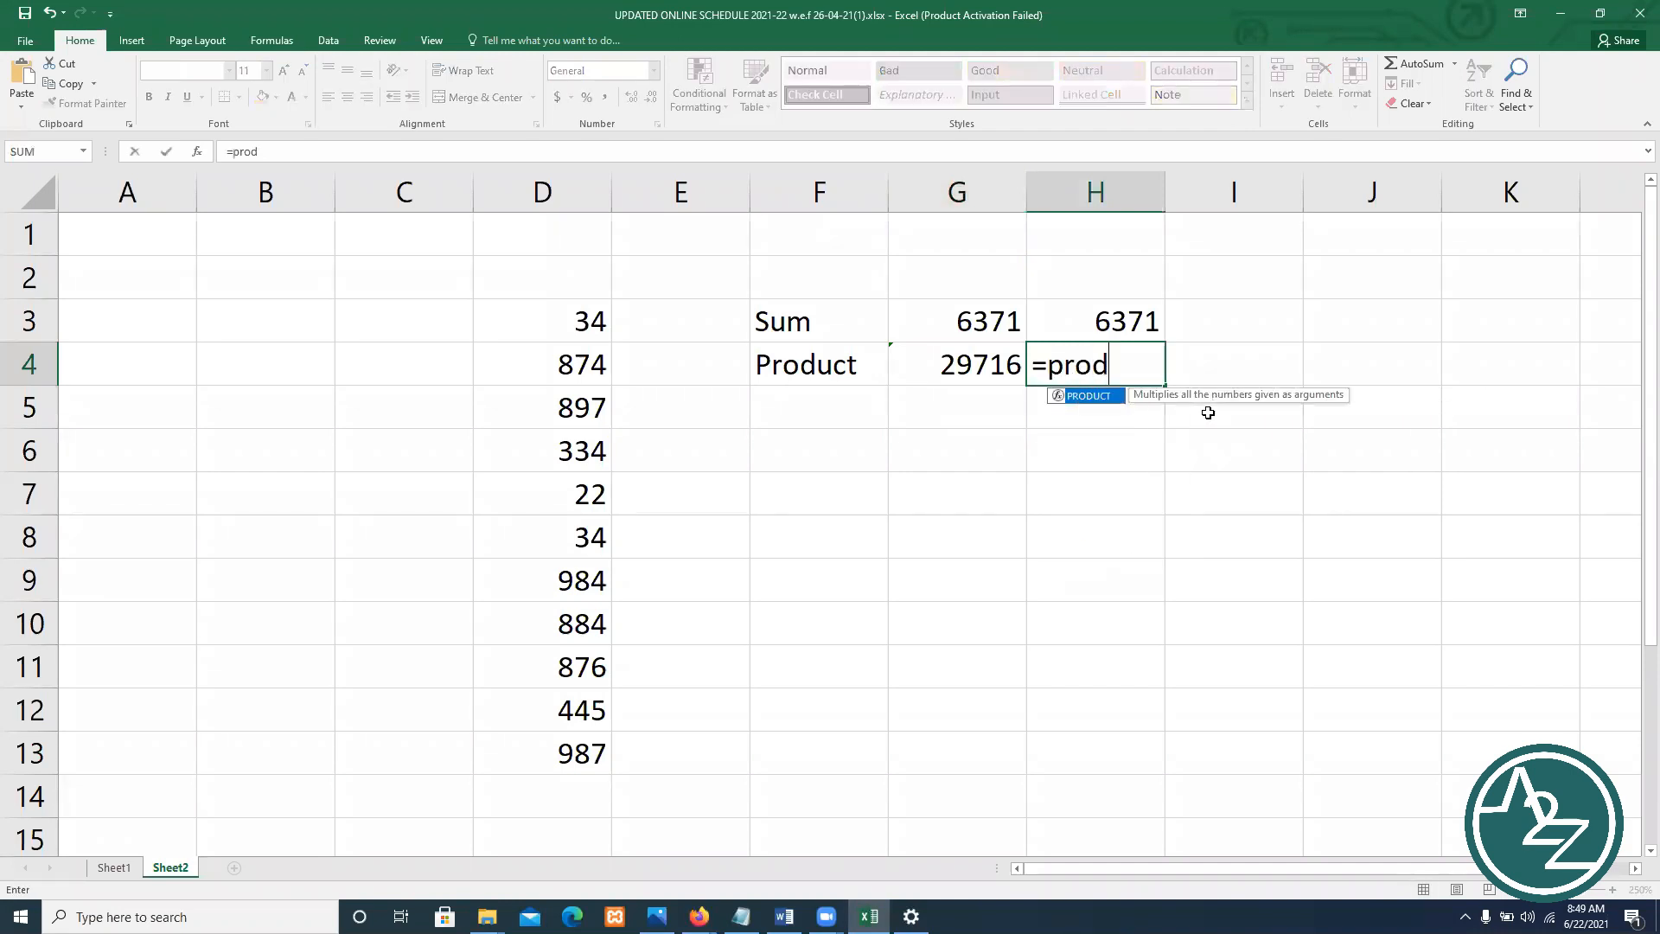
{"action": "type", "text": "uct(12"}
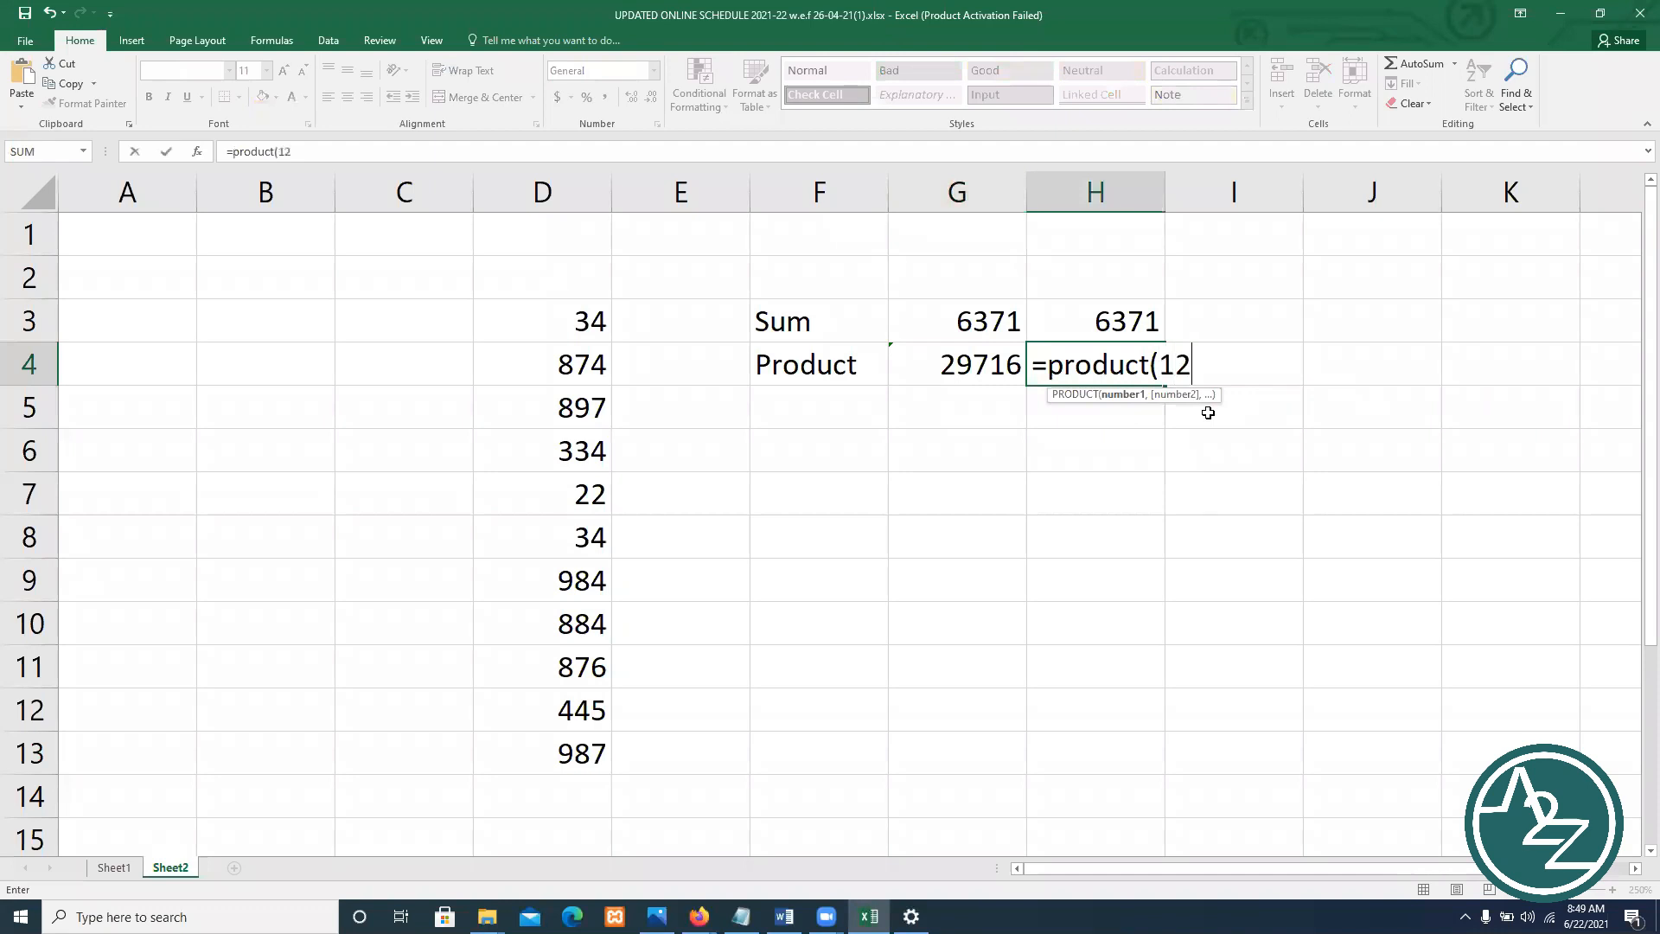
{"action": "type", "text": ",78"}
{"action": "key", "text": "Return"}
Label cell F5, below the Product label, as "Quotient"
{"action": "left_click", "coordinate": [824, 398]}
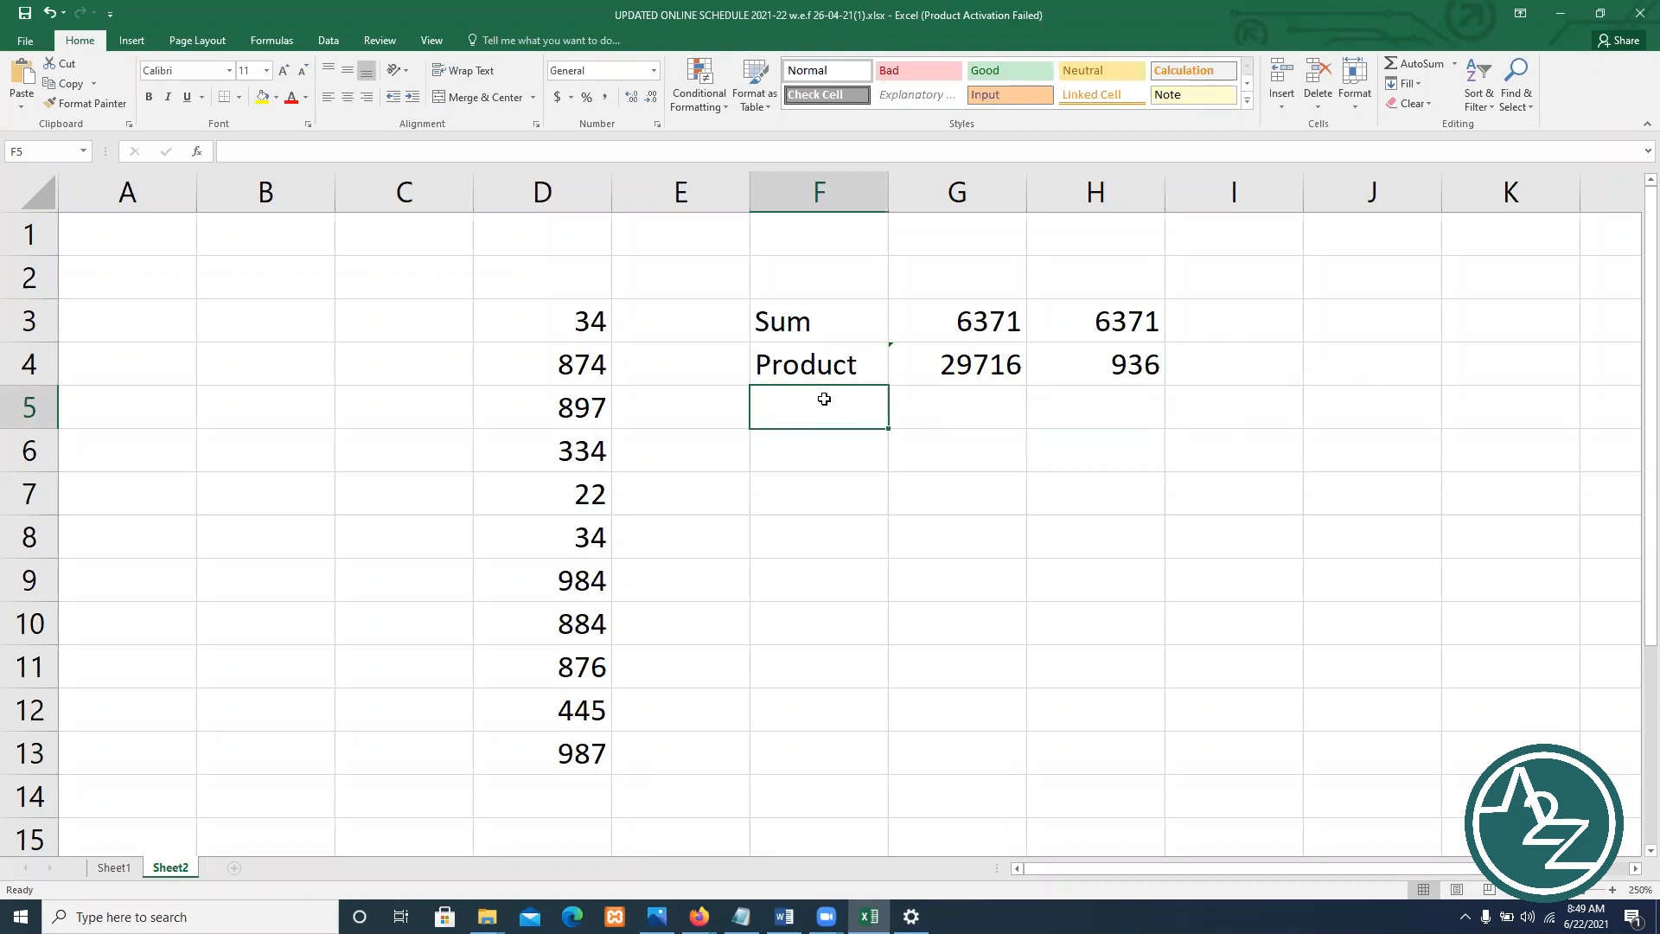
{"action": "type", "text": "qup"}
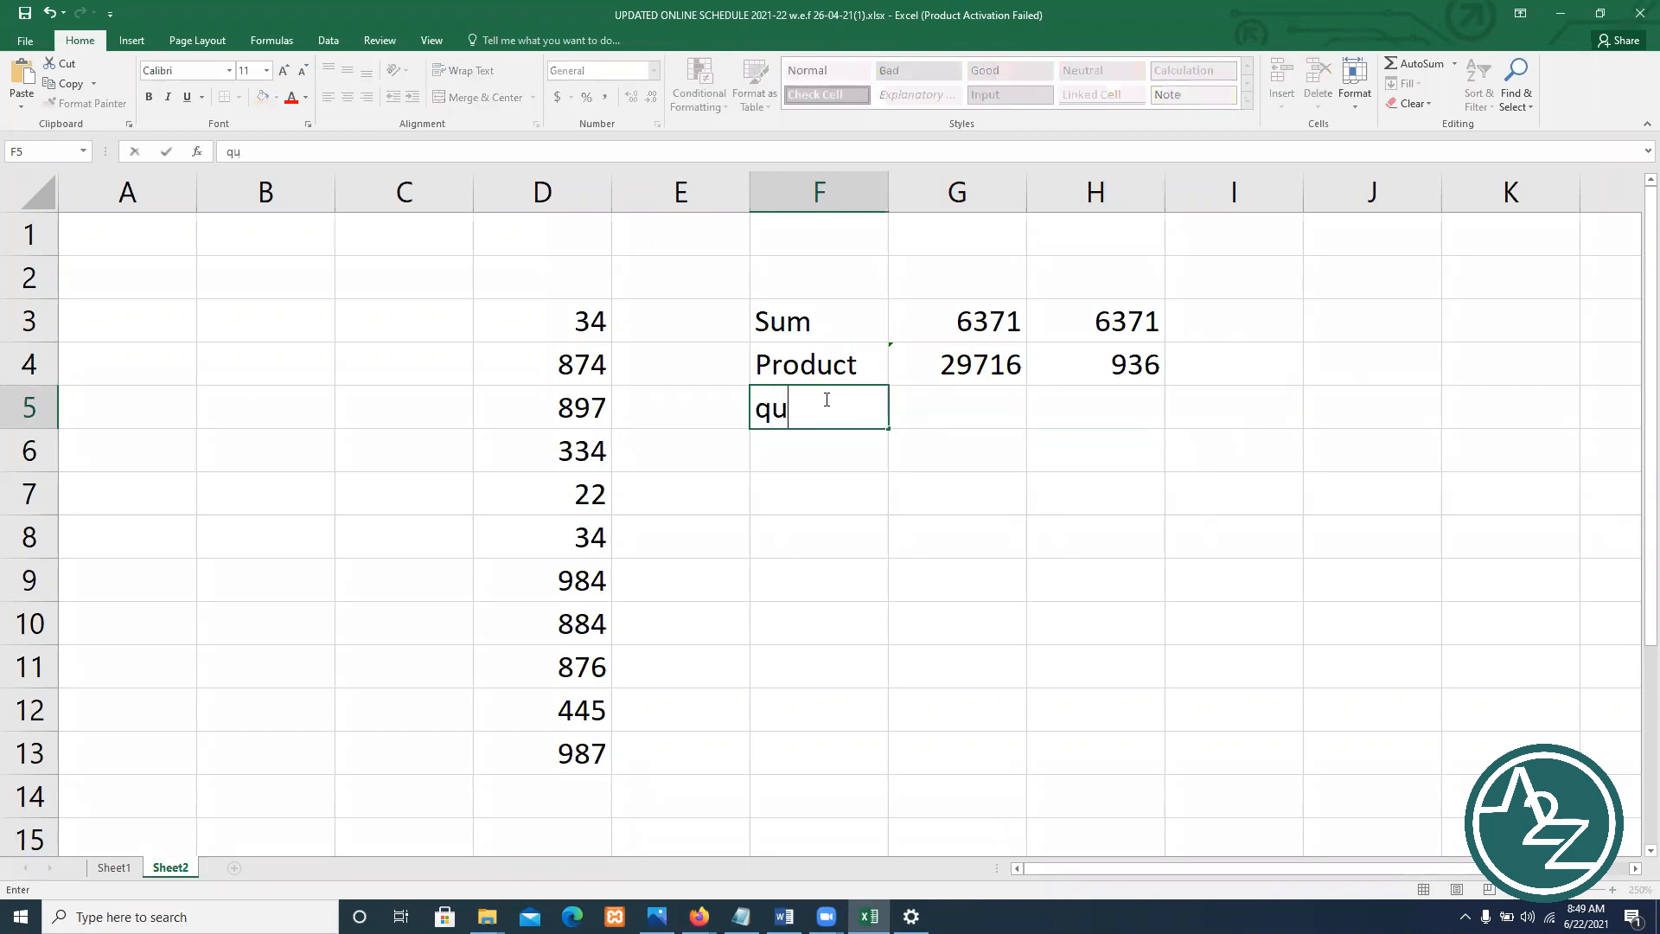
{"action": "key", "text": "BackSpace"}
{"action": "key", "text": "BackSpace"}
{"action": "key", "text": "BackSpace"}
{"action": "type", "text": "Quotient"}
{"action": "key", "text": "Tab"}
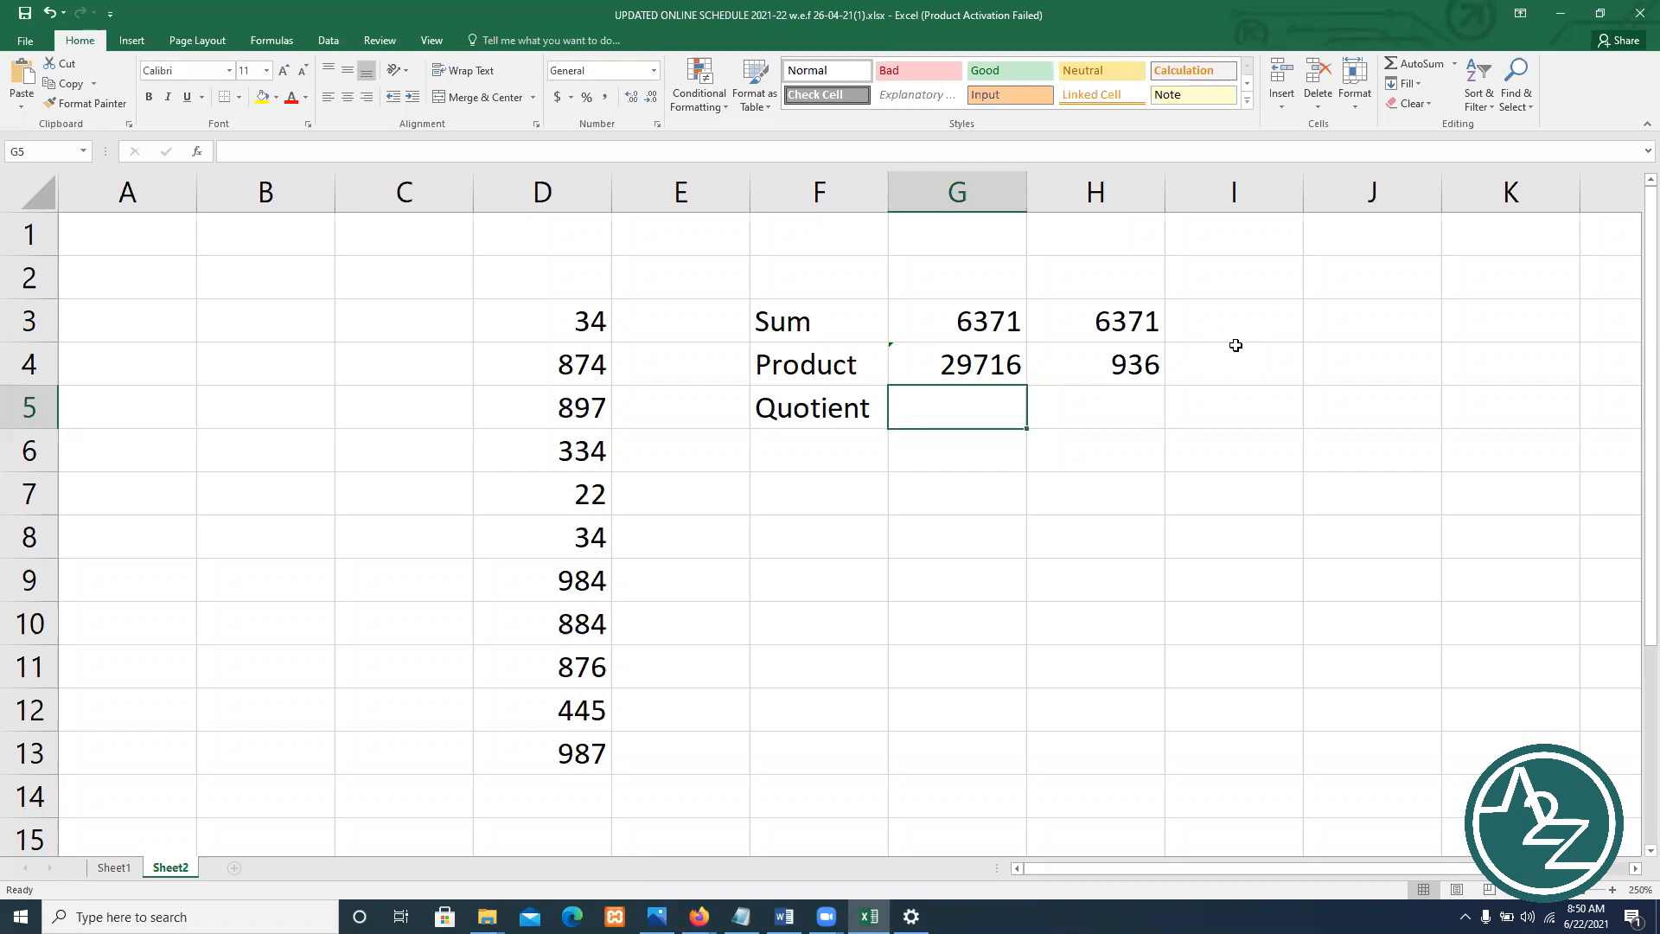
Start a formula in G5 with the QUOTIENT function picked from the function suggestions
{"action": "type", "text": "="}
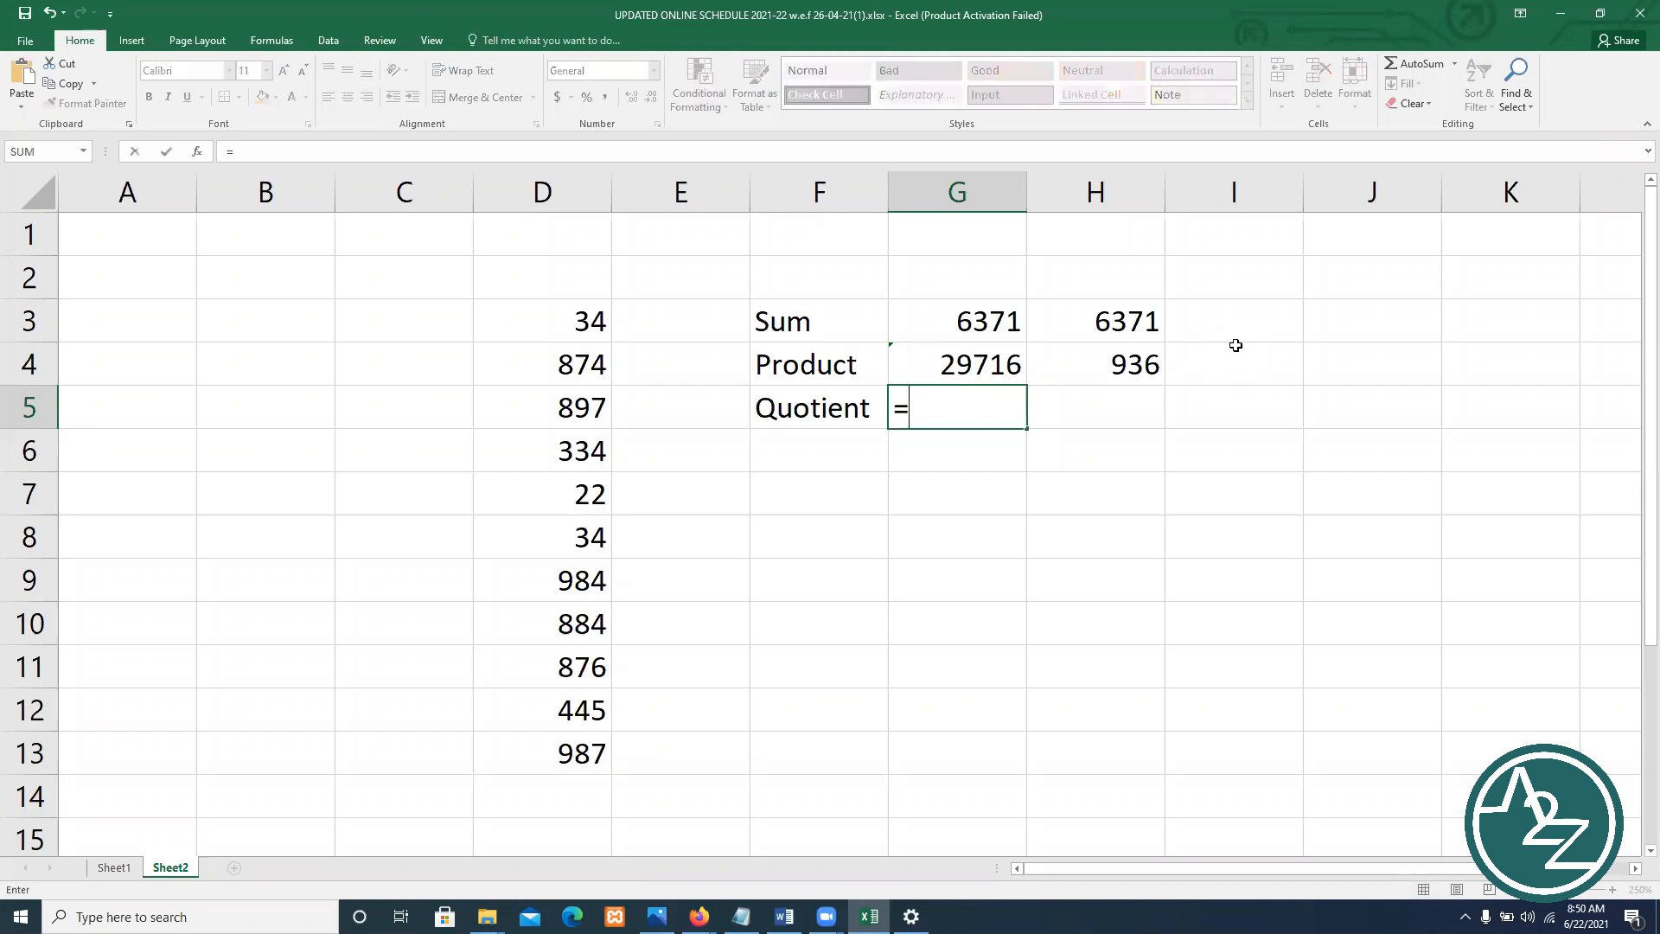
{"action": "type", "text": "qu"}
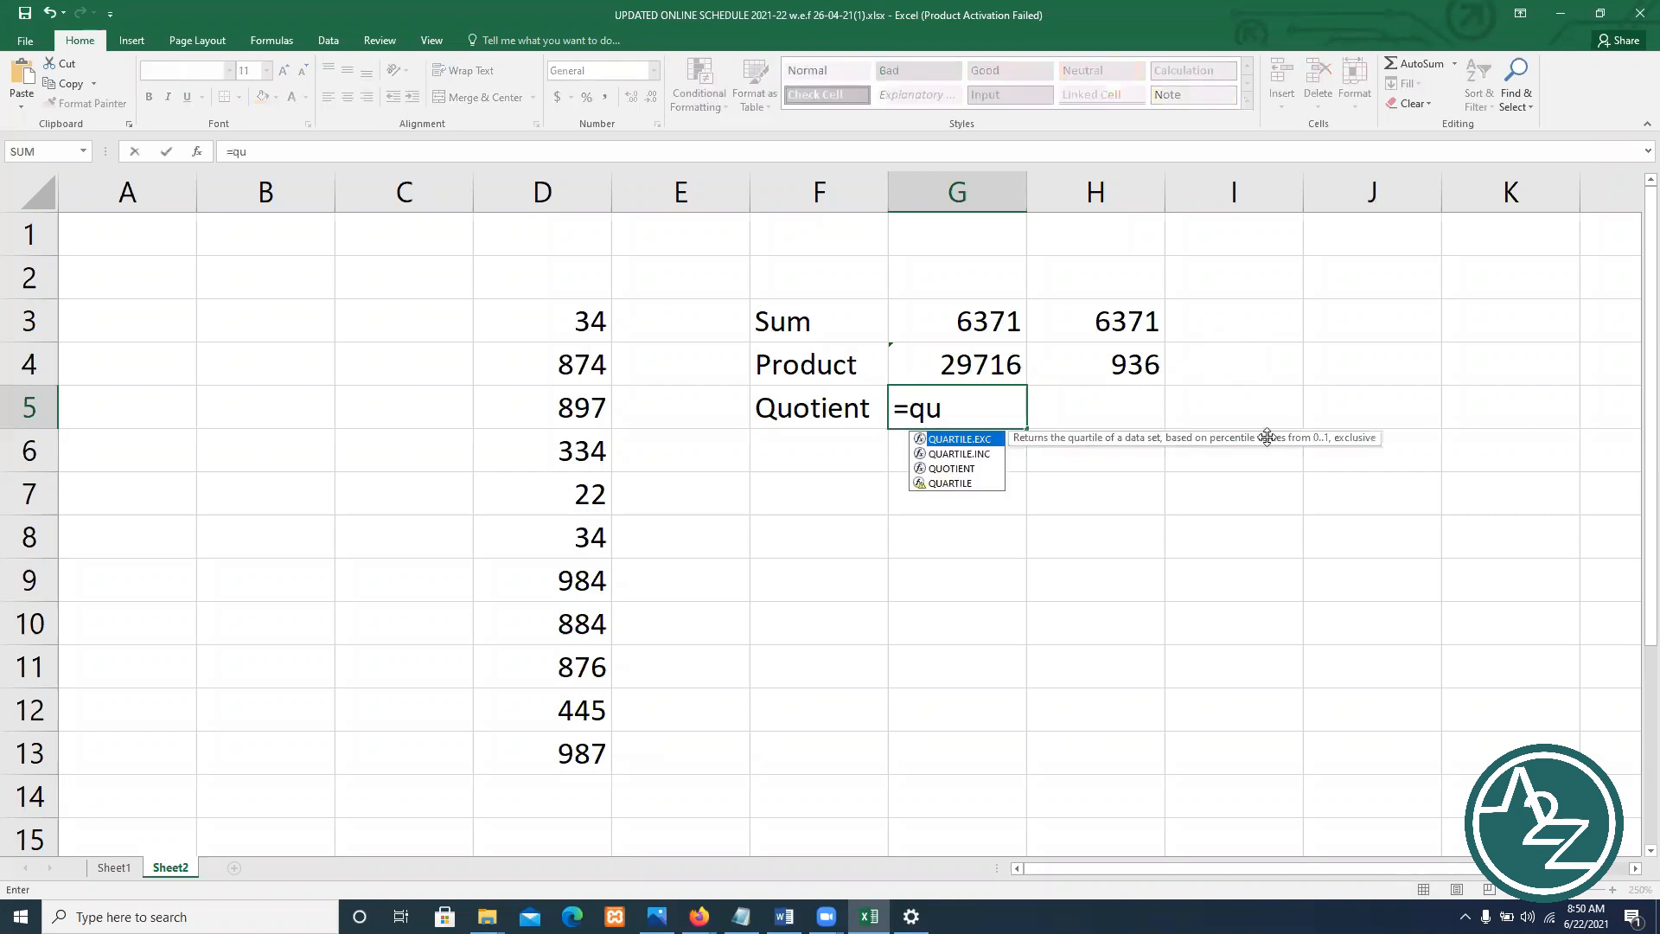
{"action": "left_click", "coordinate": [956, 472]}
{"action": "double_click", "coordinate": [956, 472]}
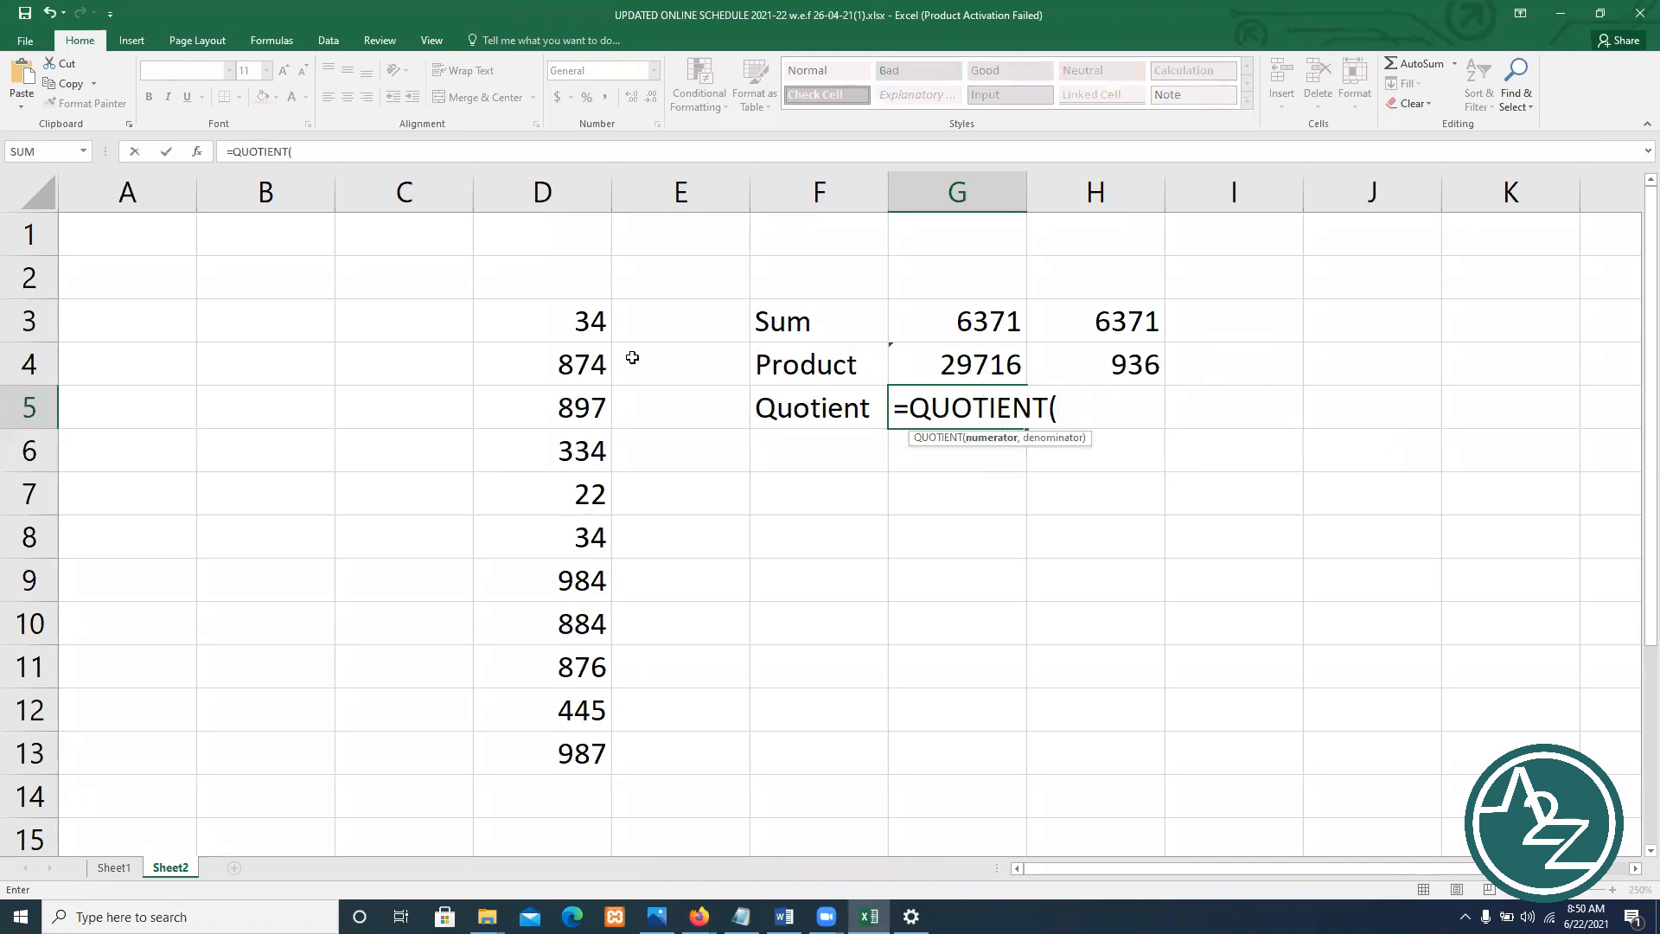
{"action": "type", "text": "13,3)"}
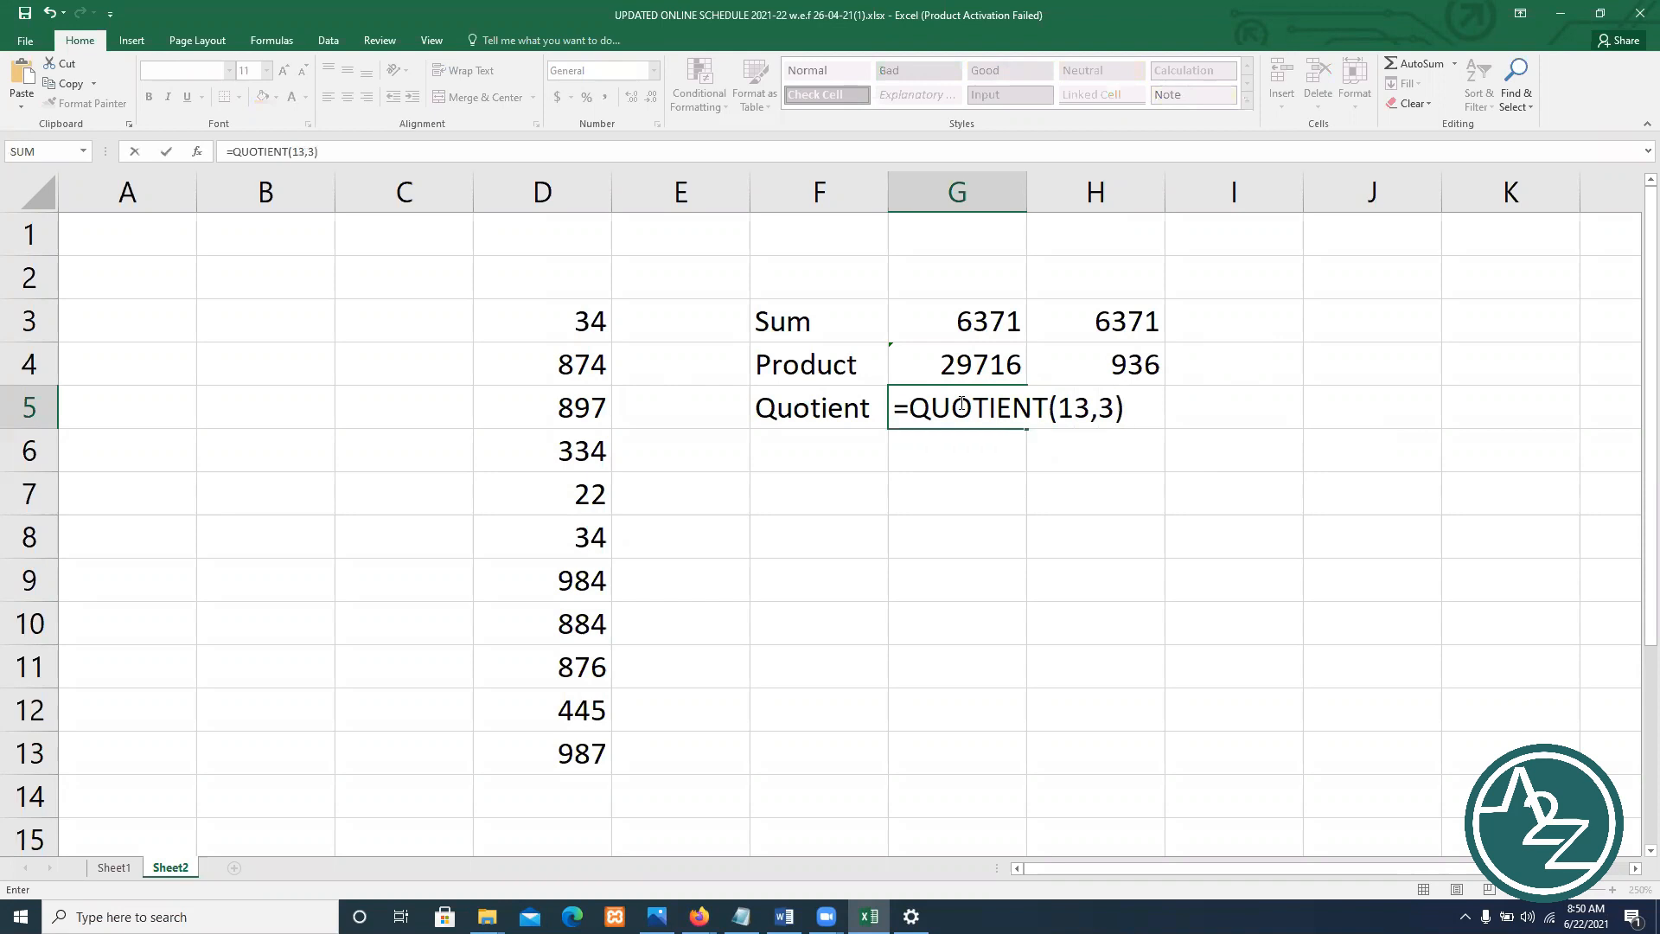
{"action": "key", "text": "BackSpace"}
{"action": "key", "text": "BackSpace"}
{"action": "key", "text": "BackSpace"}
{"action": "key", "text": "BackSpace"}
{"action": "key", "text": "BackSpace"}
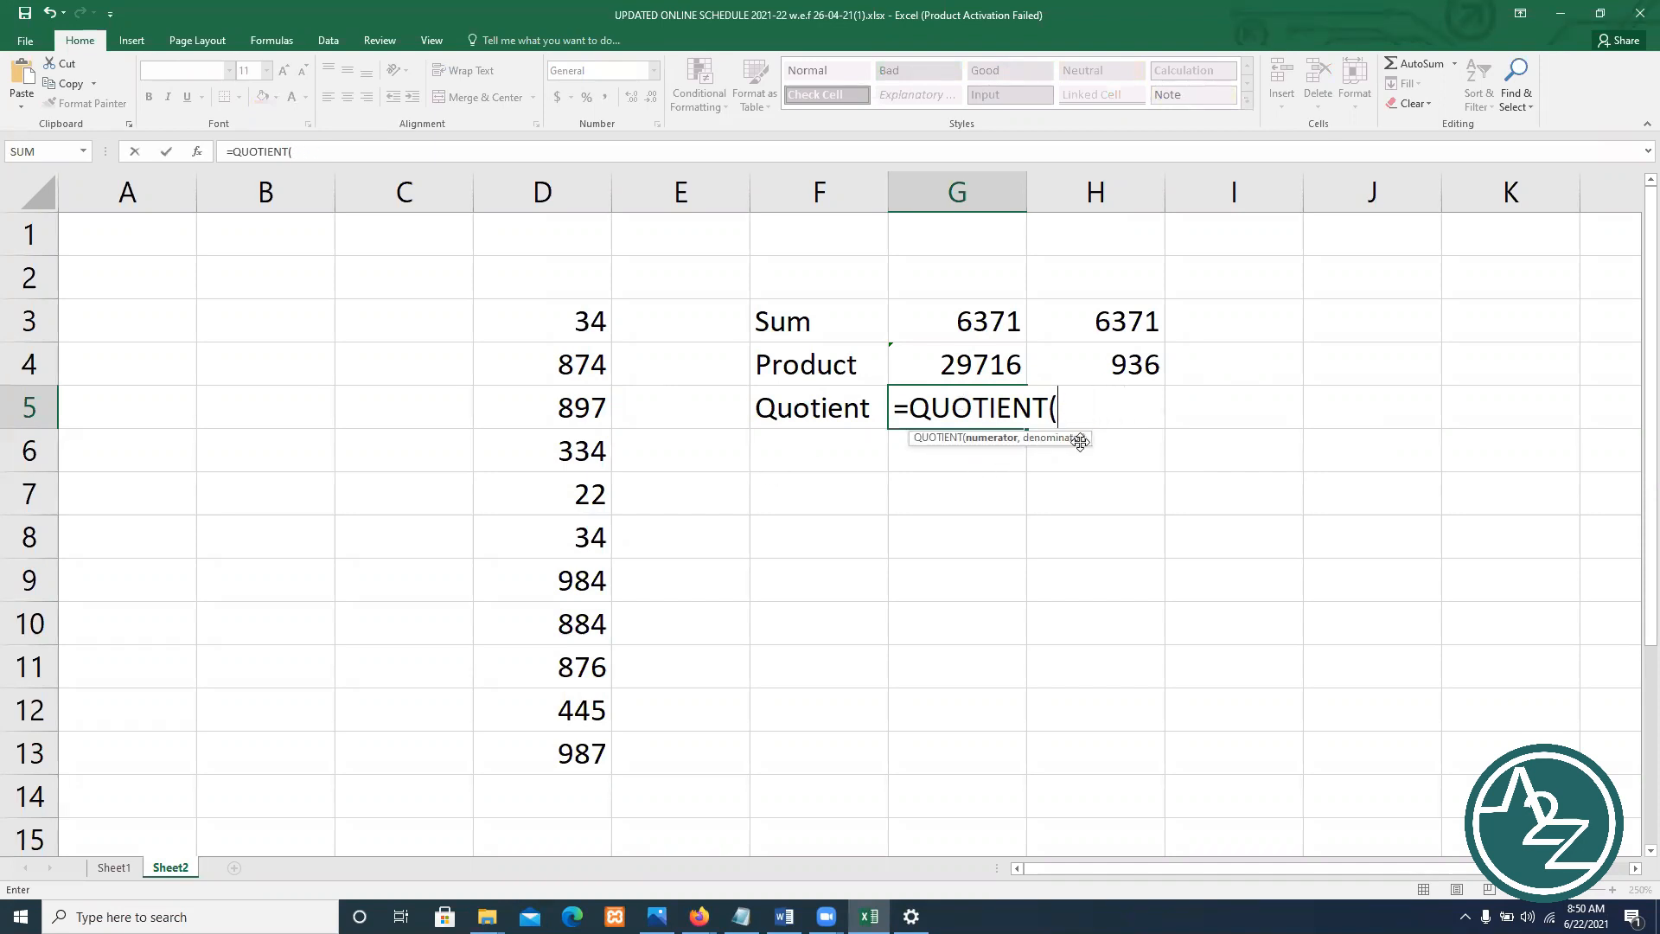
Complete the QUOTIENT formula in G5 with 13 as numerator and 3 as denominator
{"action": "type", "text": "13,3"}
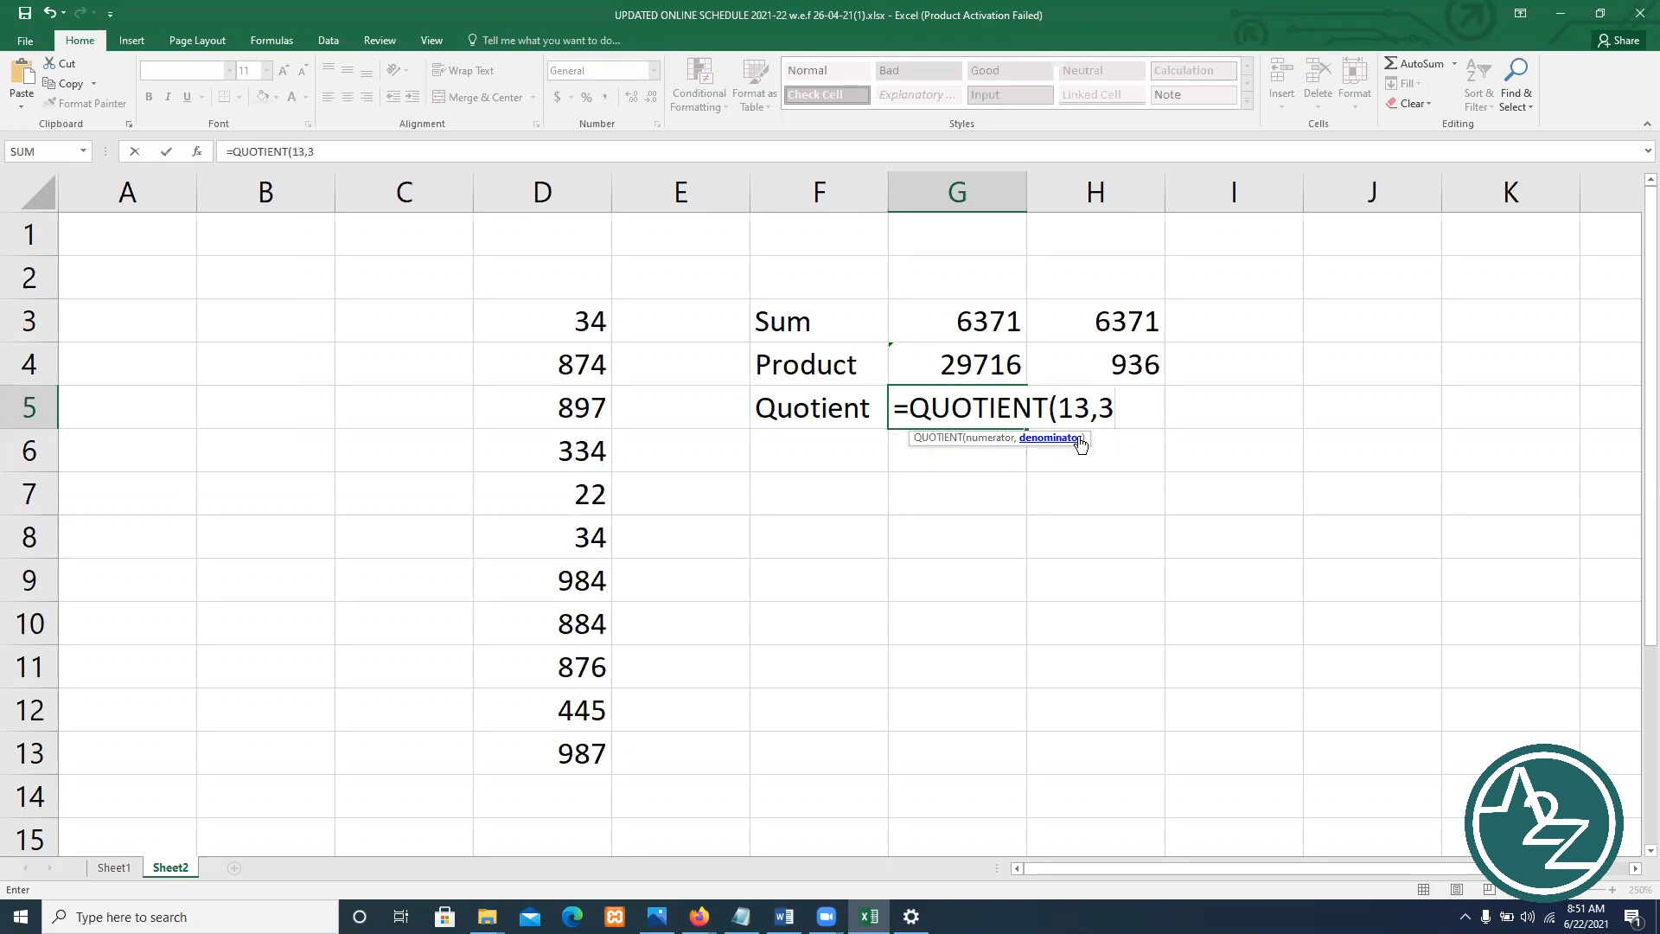
{"action": "type", "text": ")"}
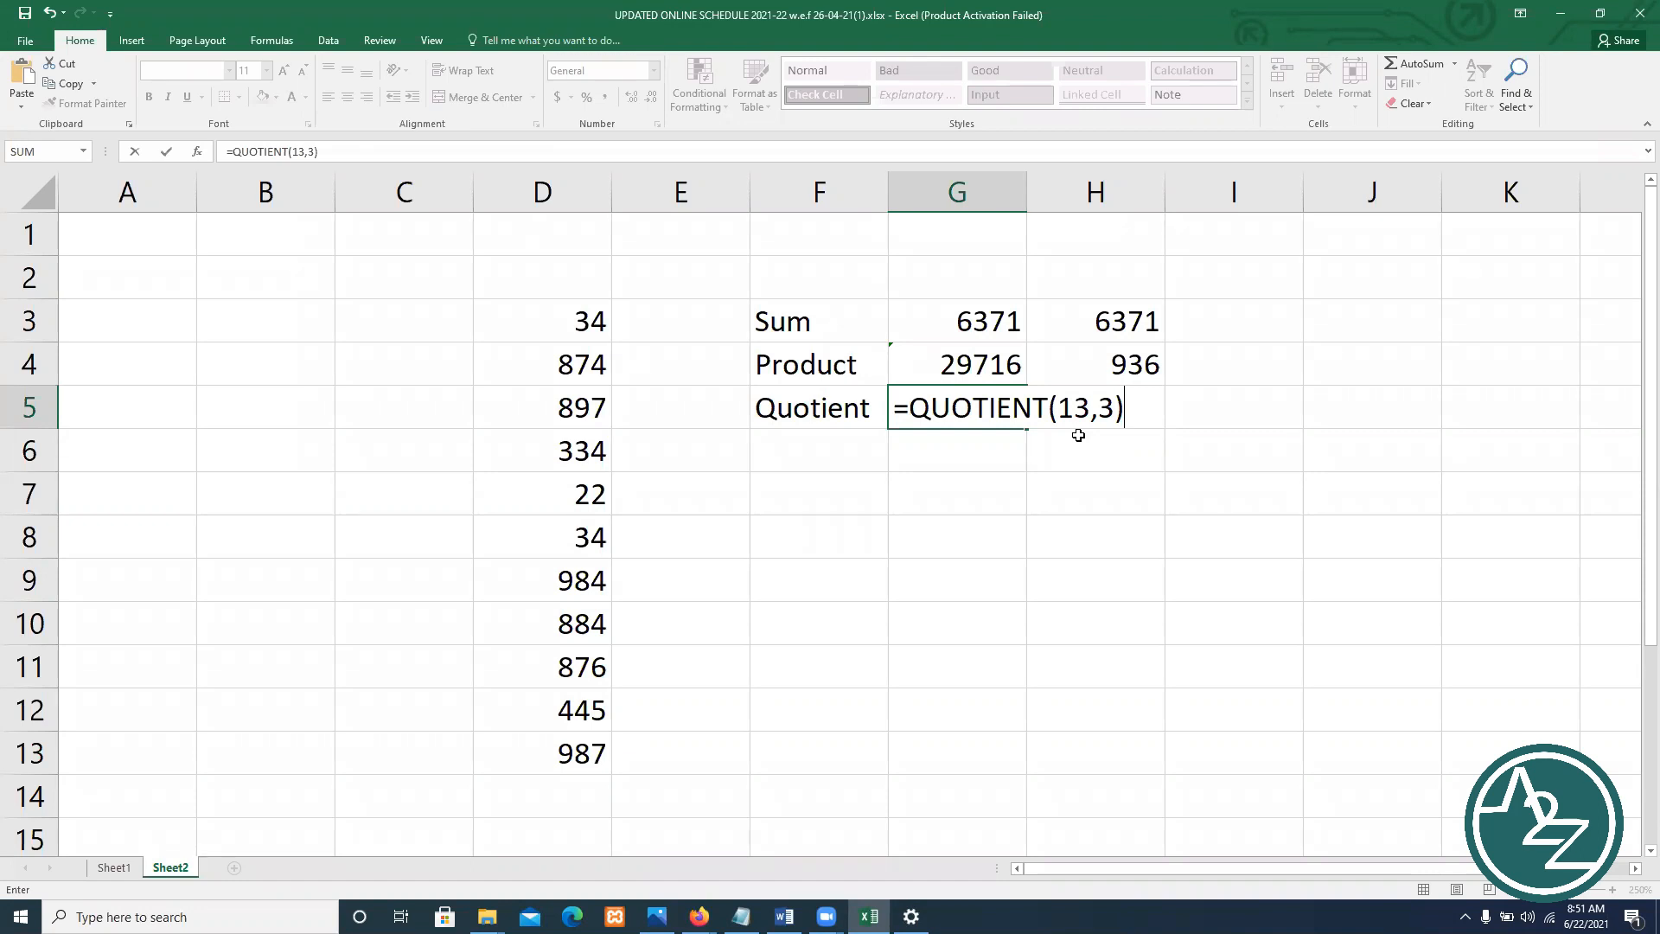
{"action": "key", "text": "Return"}
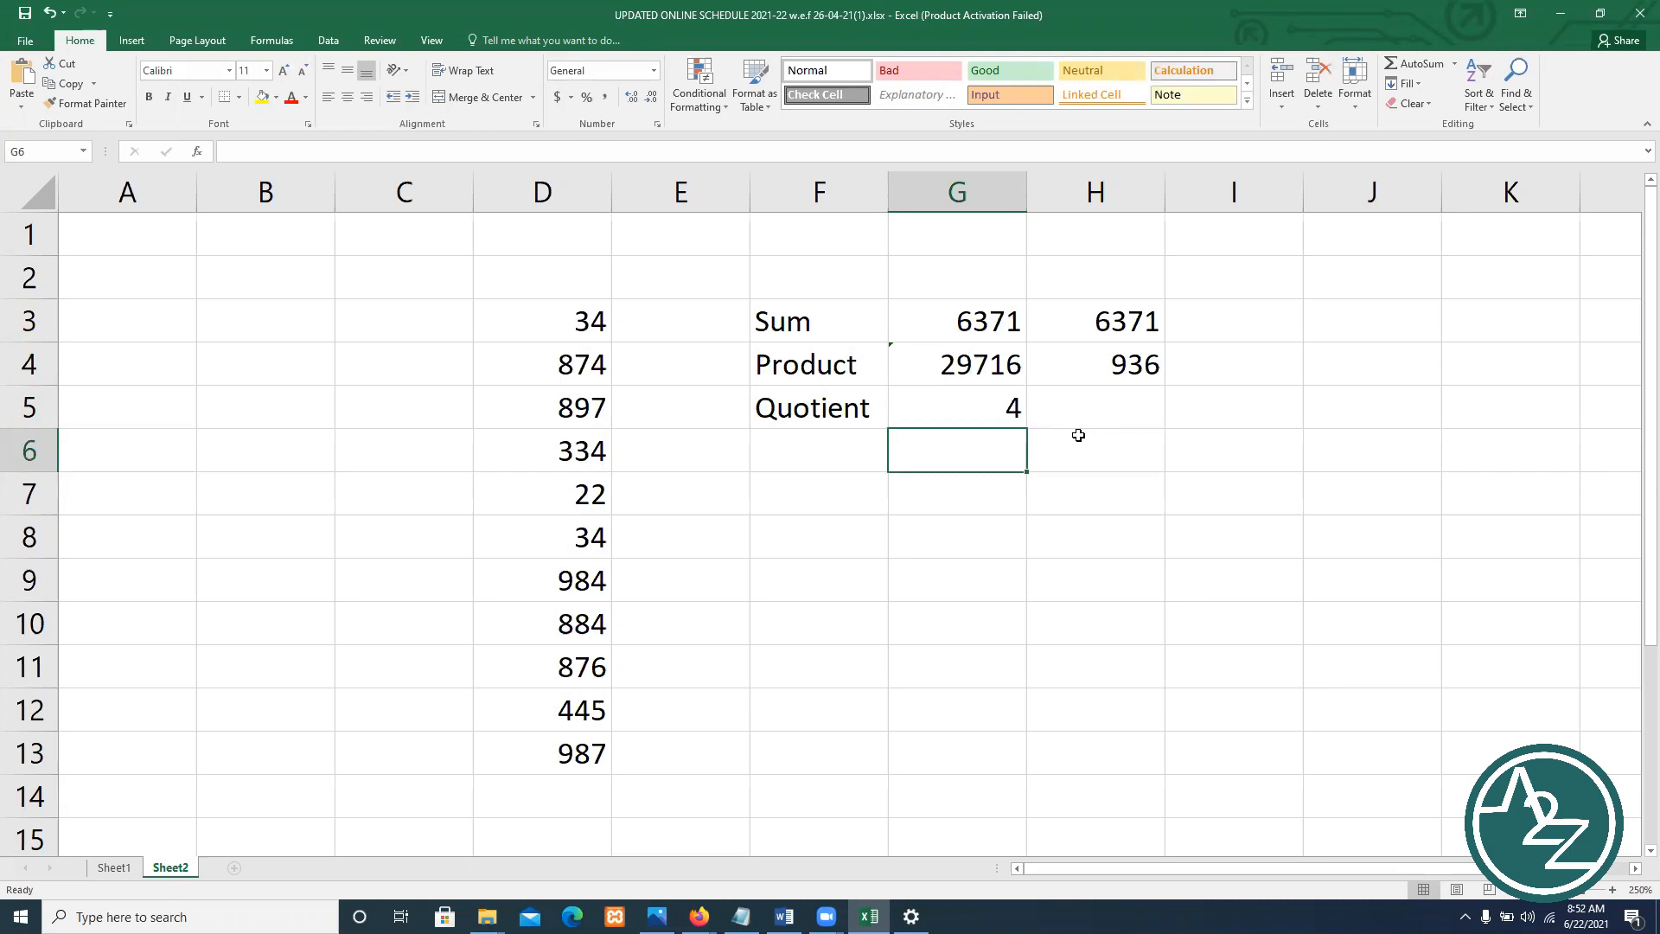
Label cell F6 as "Mod" and calculate the remainder of 13 divided by 3 in G6 with =MOD(13,3)
{"action": "key", "text": "Left"}
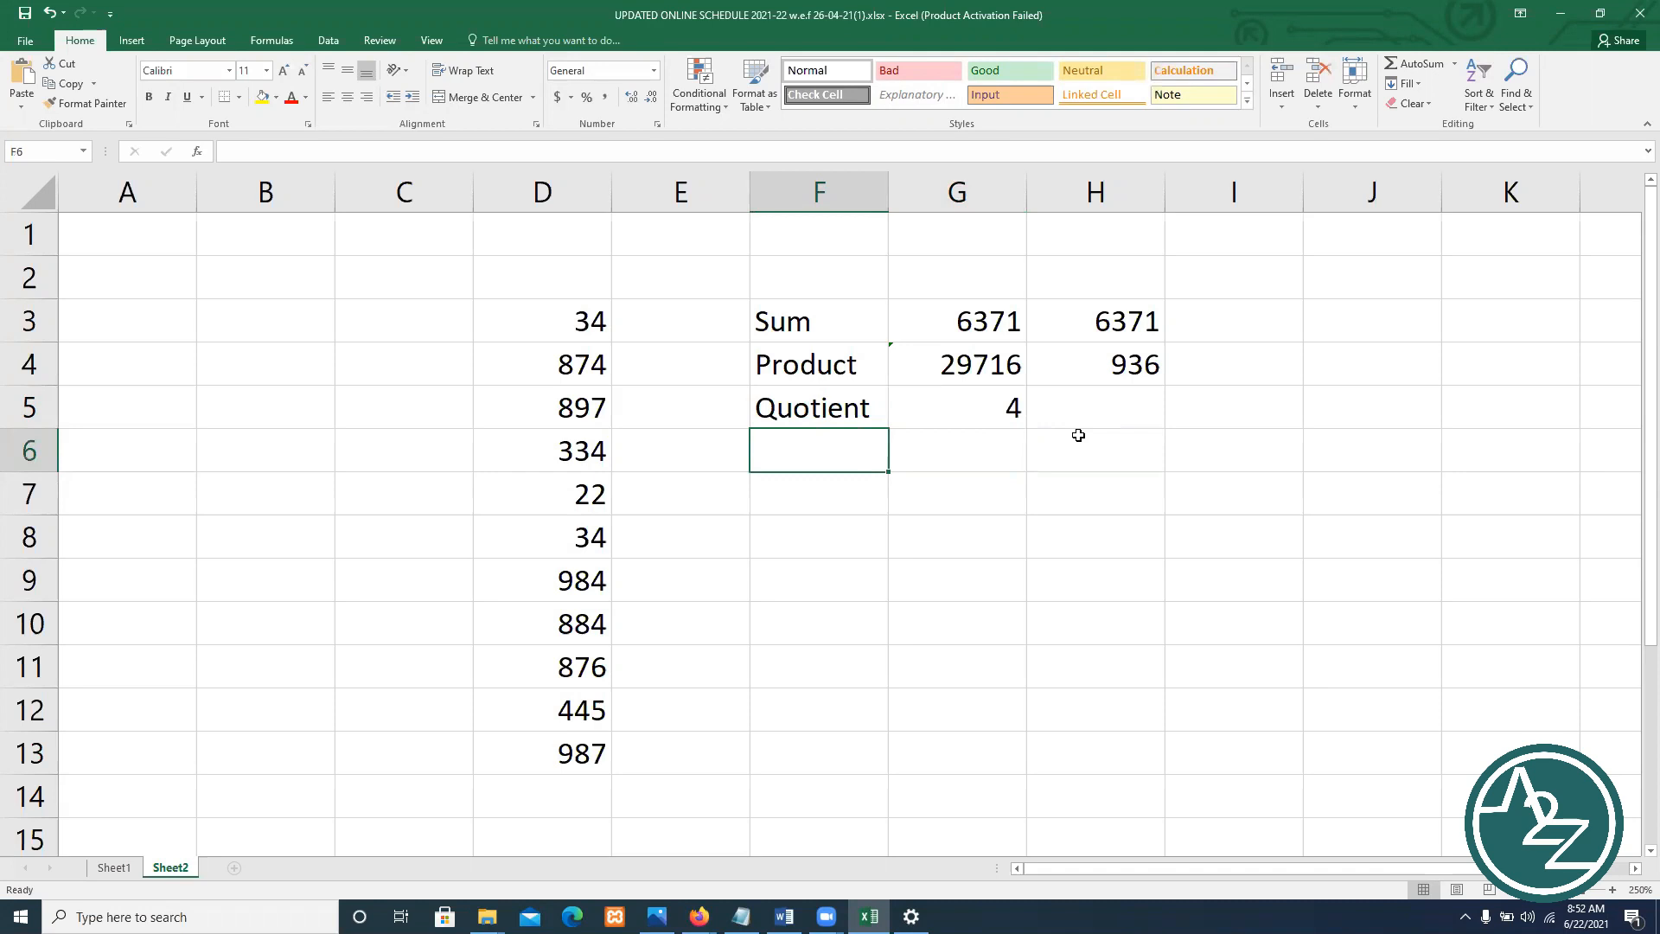
{"action": "type", "text": "Mod"}
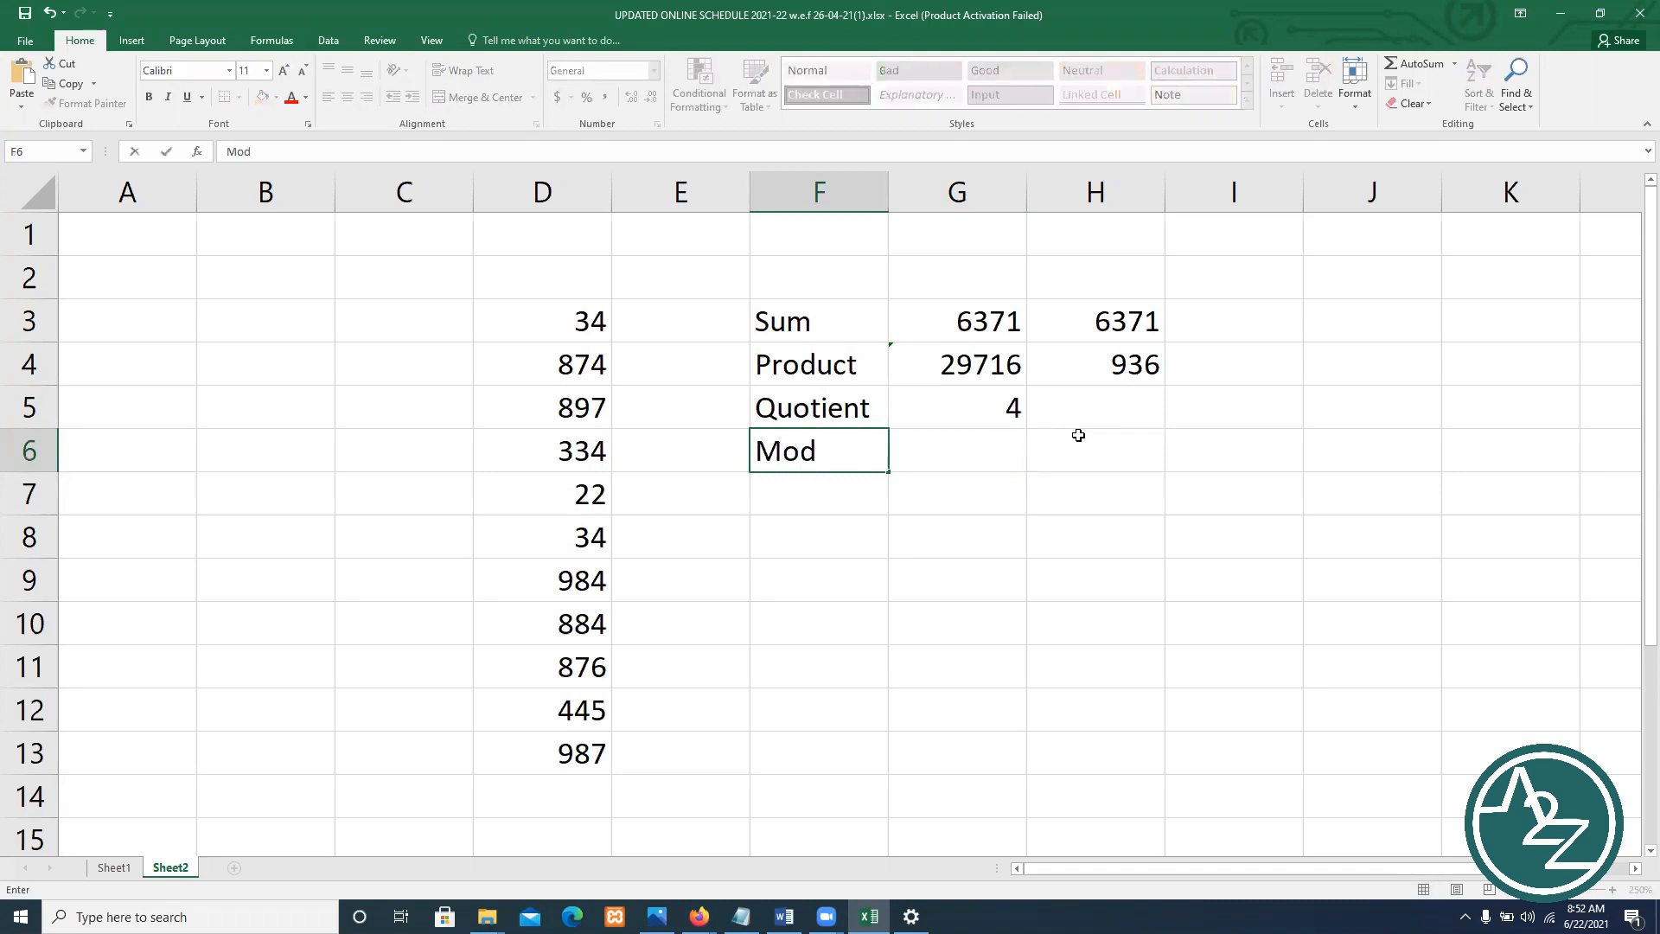
{"action": "key", "text": "Right"}
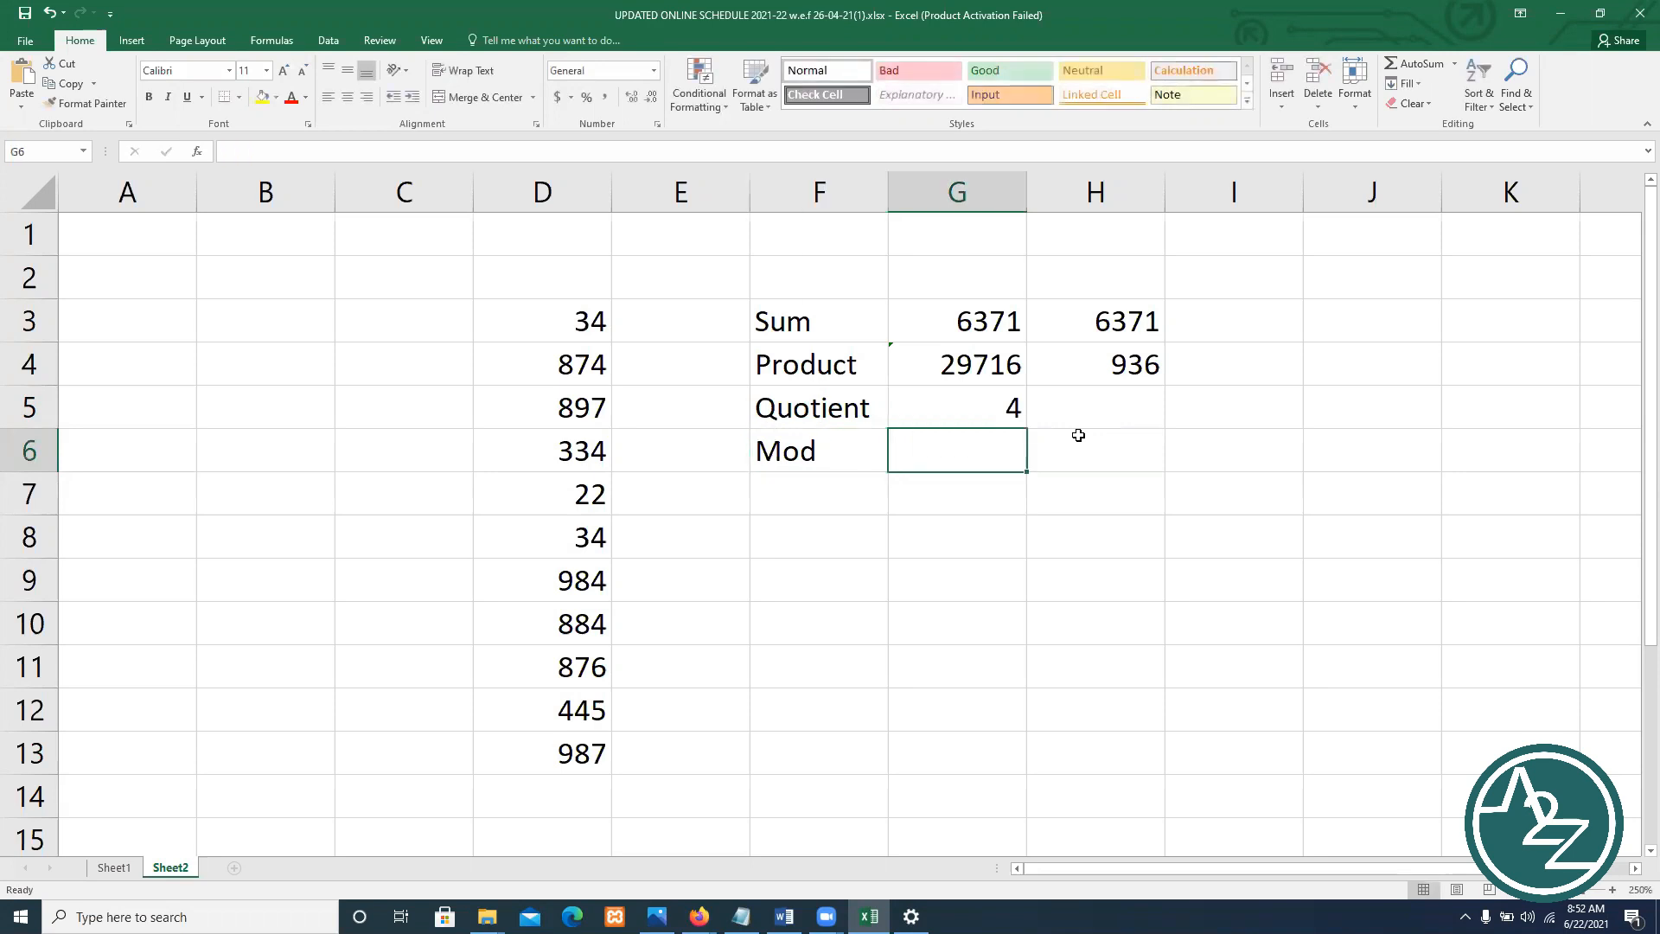
{"action": "type", "text": "=mod"}
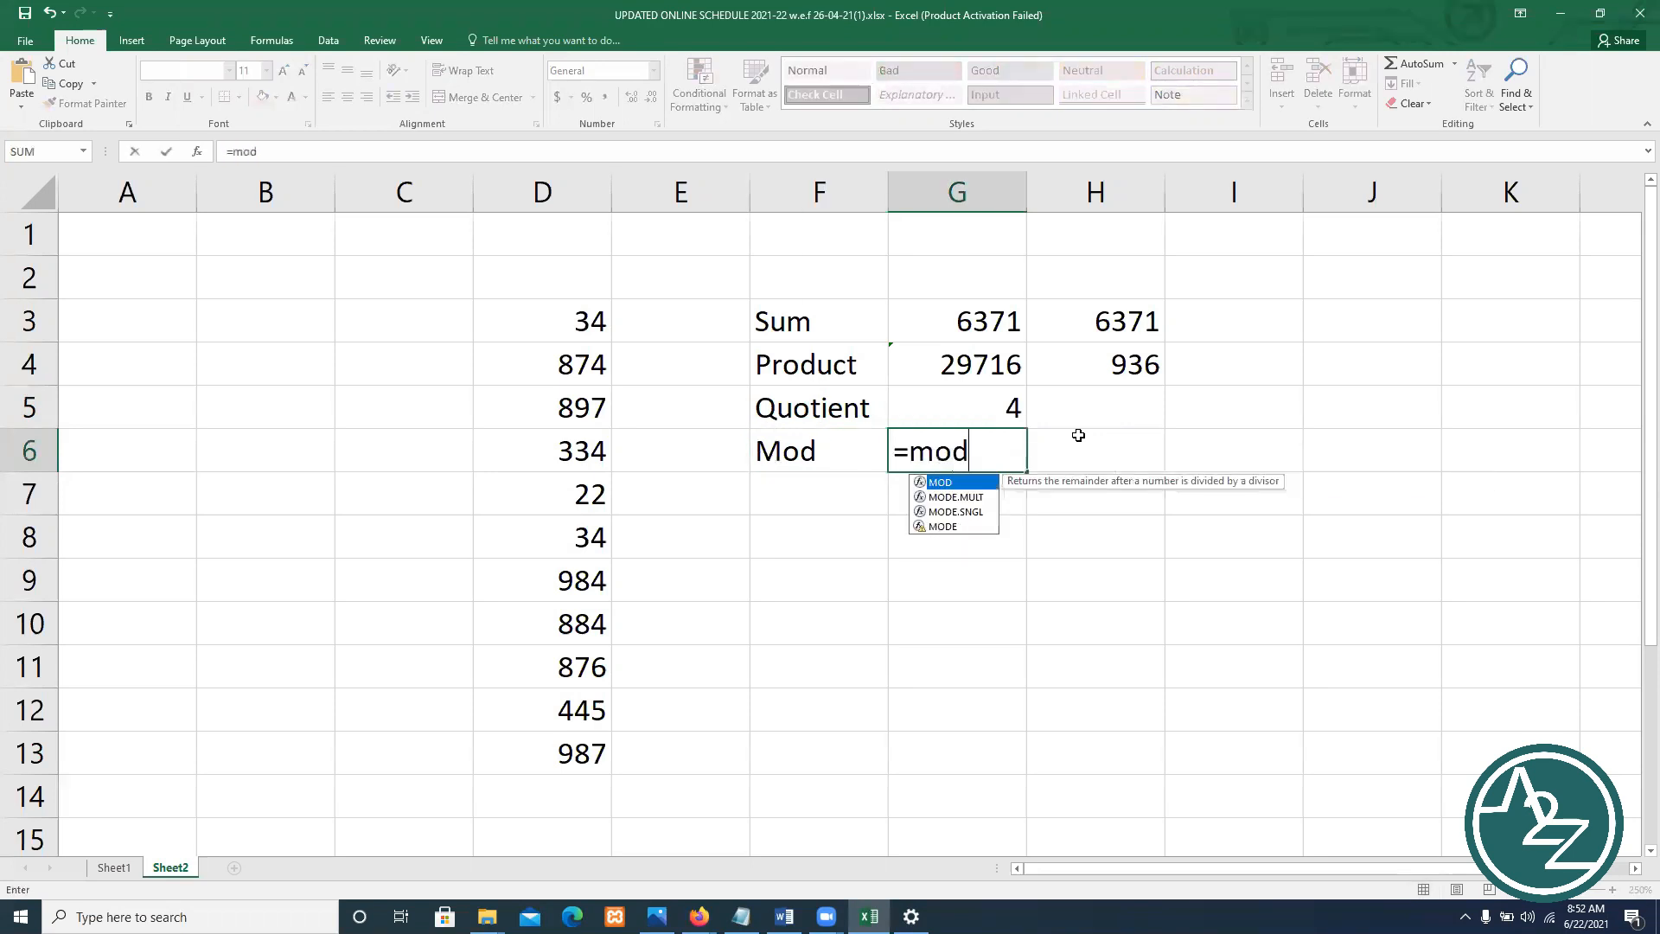
{"action": "type", "text": "("}
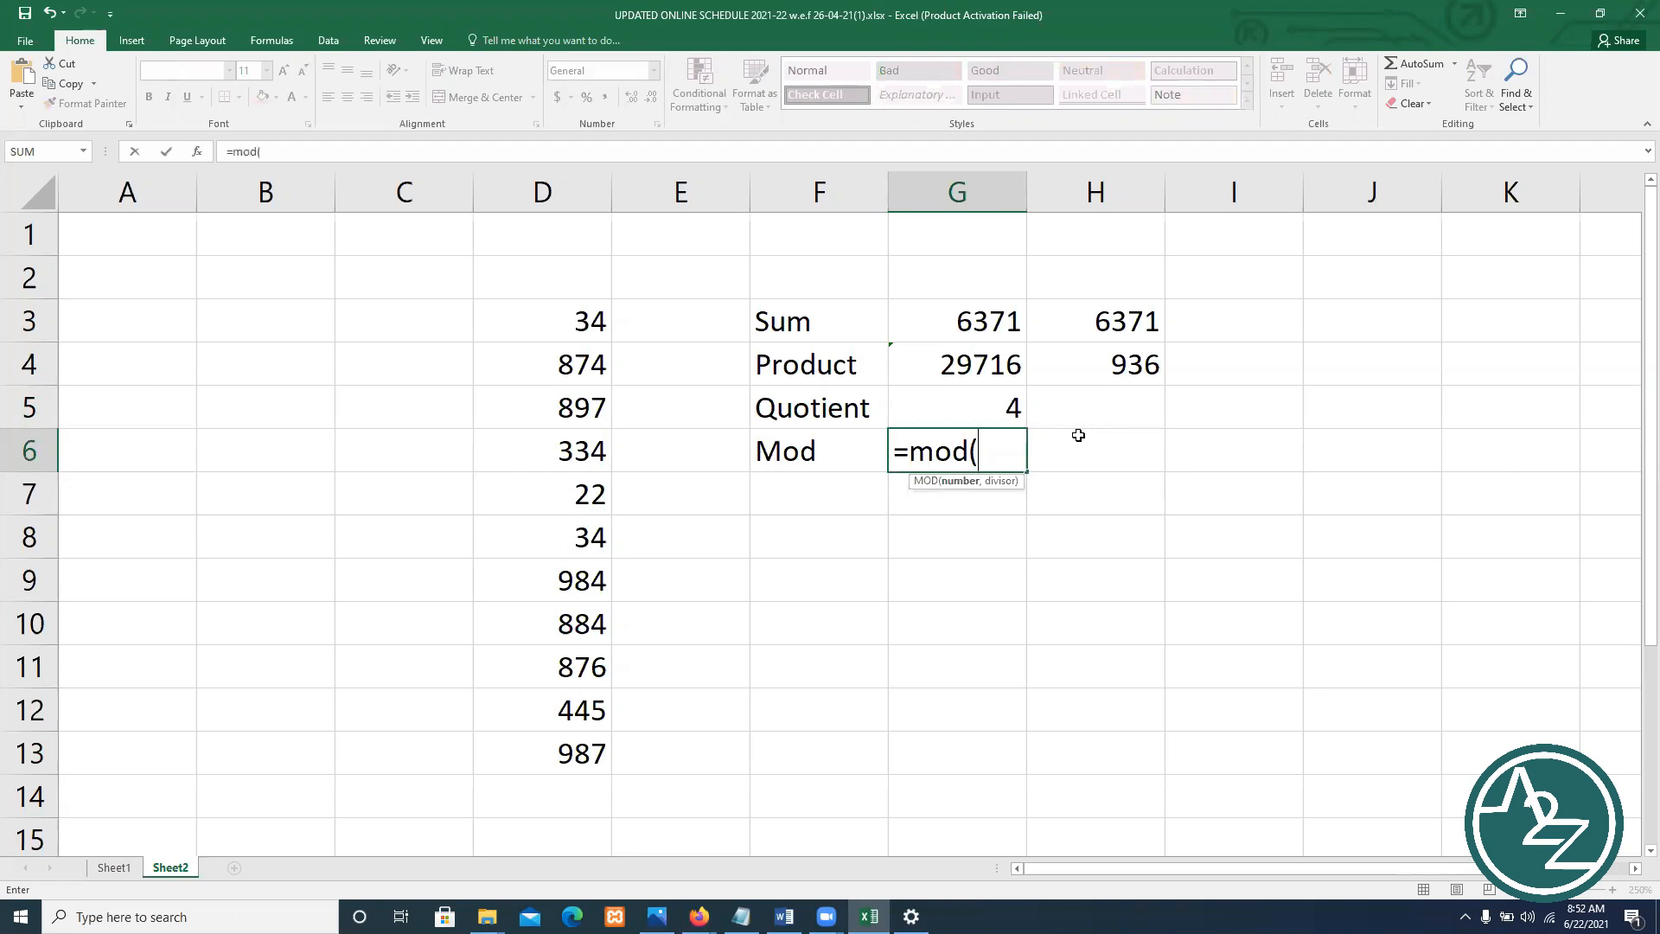
{"action": "type", "text": "13,3"}
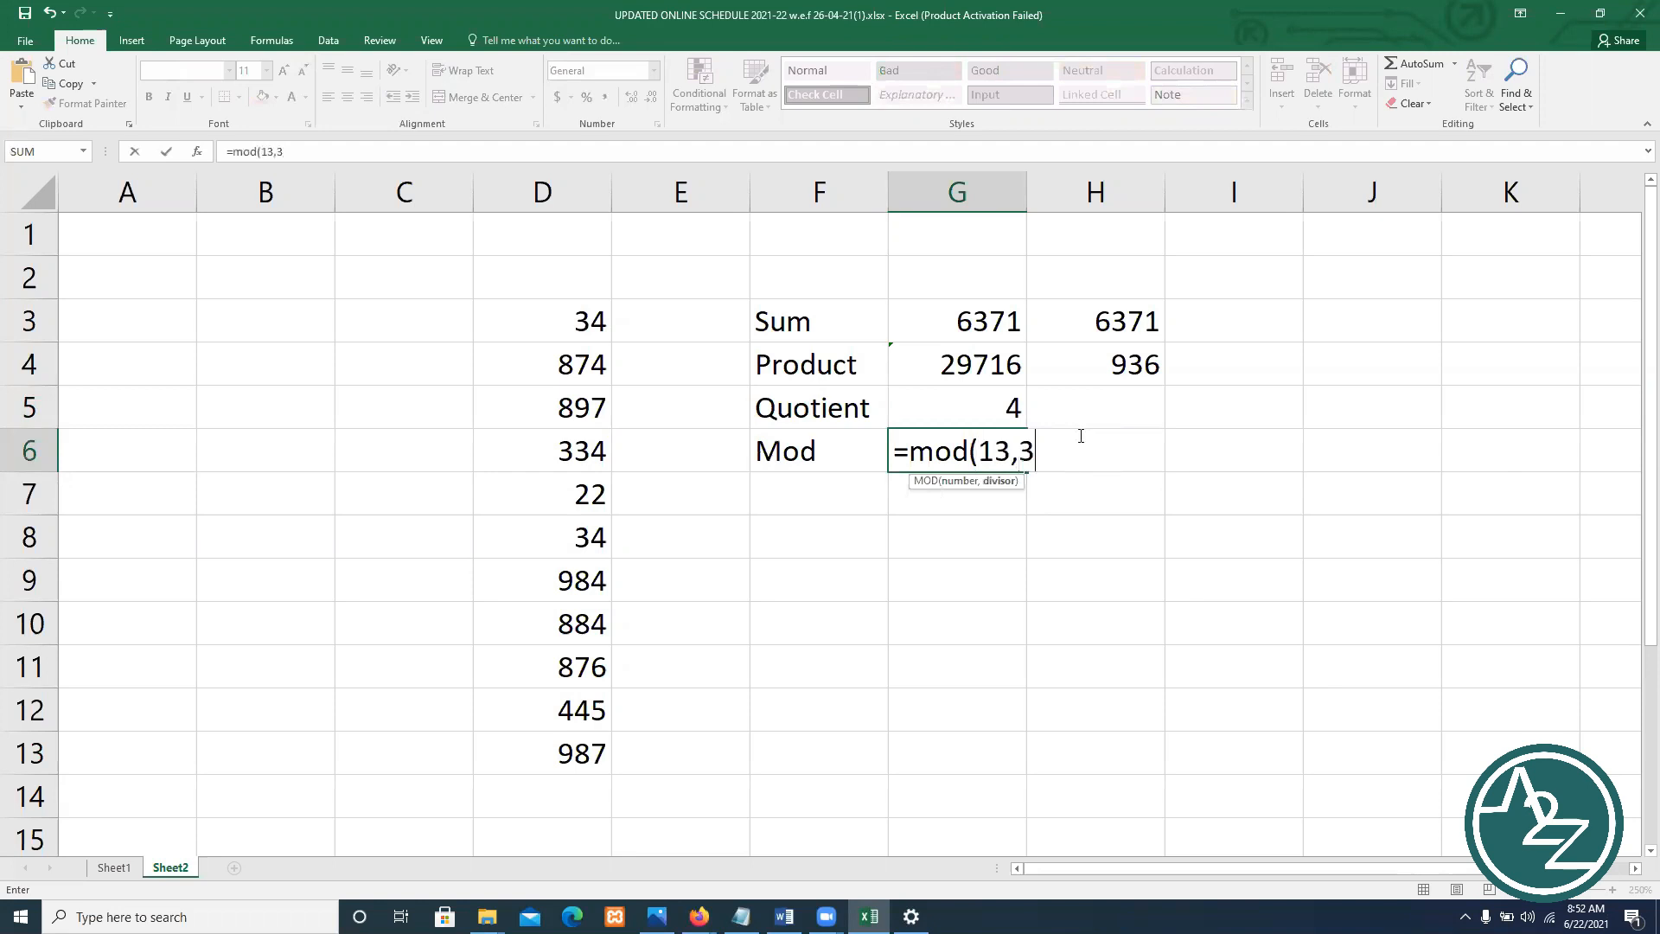
{"action": "type", "text": ")"}
{"action": "key", "text": "Return"}
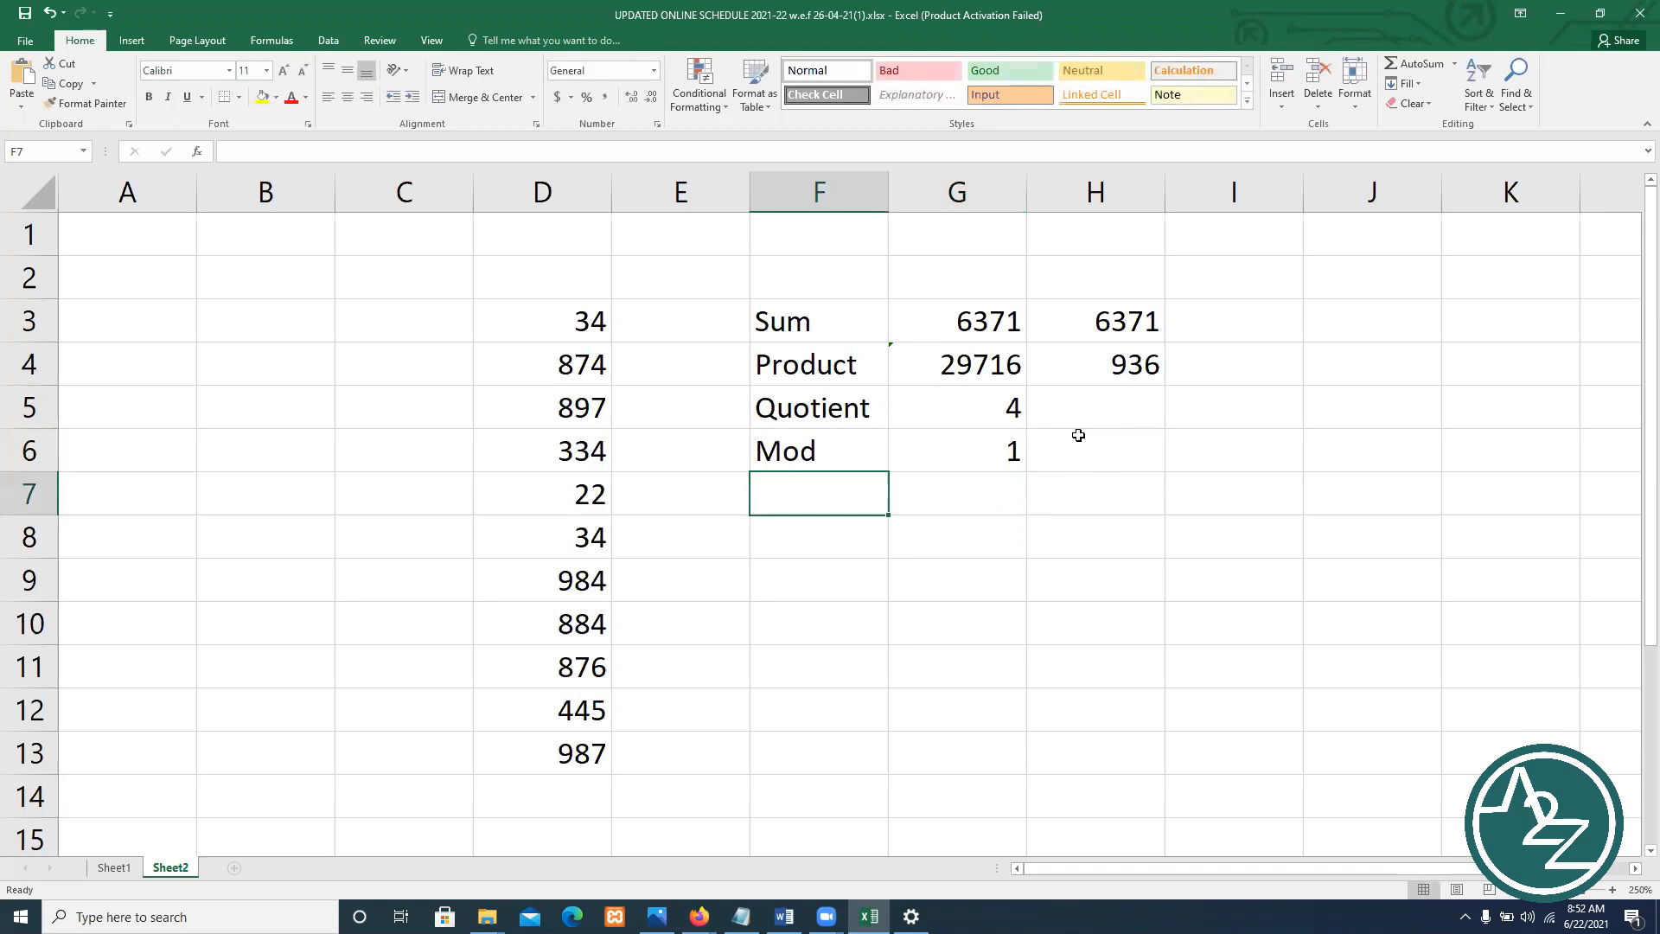
{"action": "left_click", "coordinate": [1001, 442]}
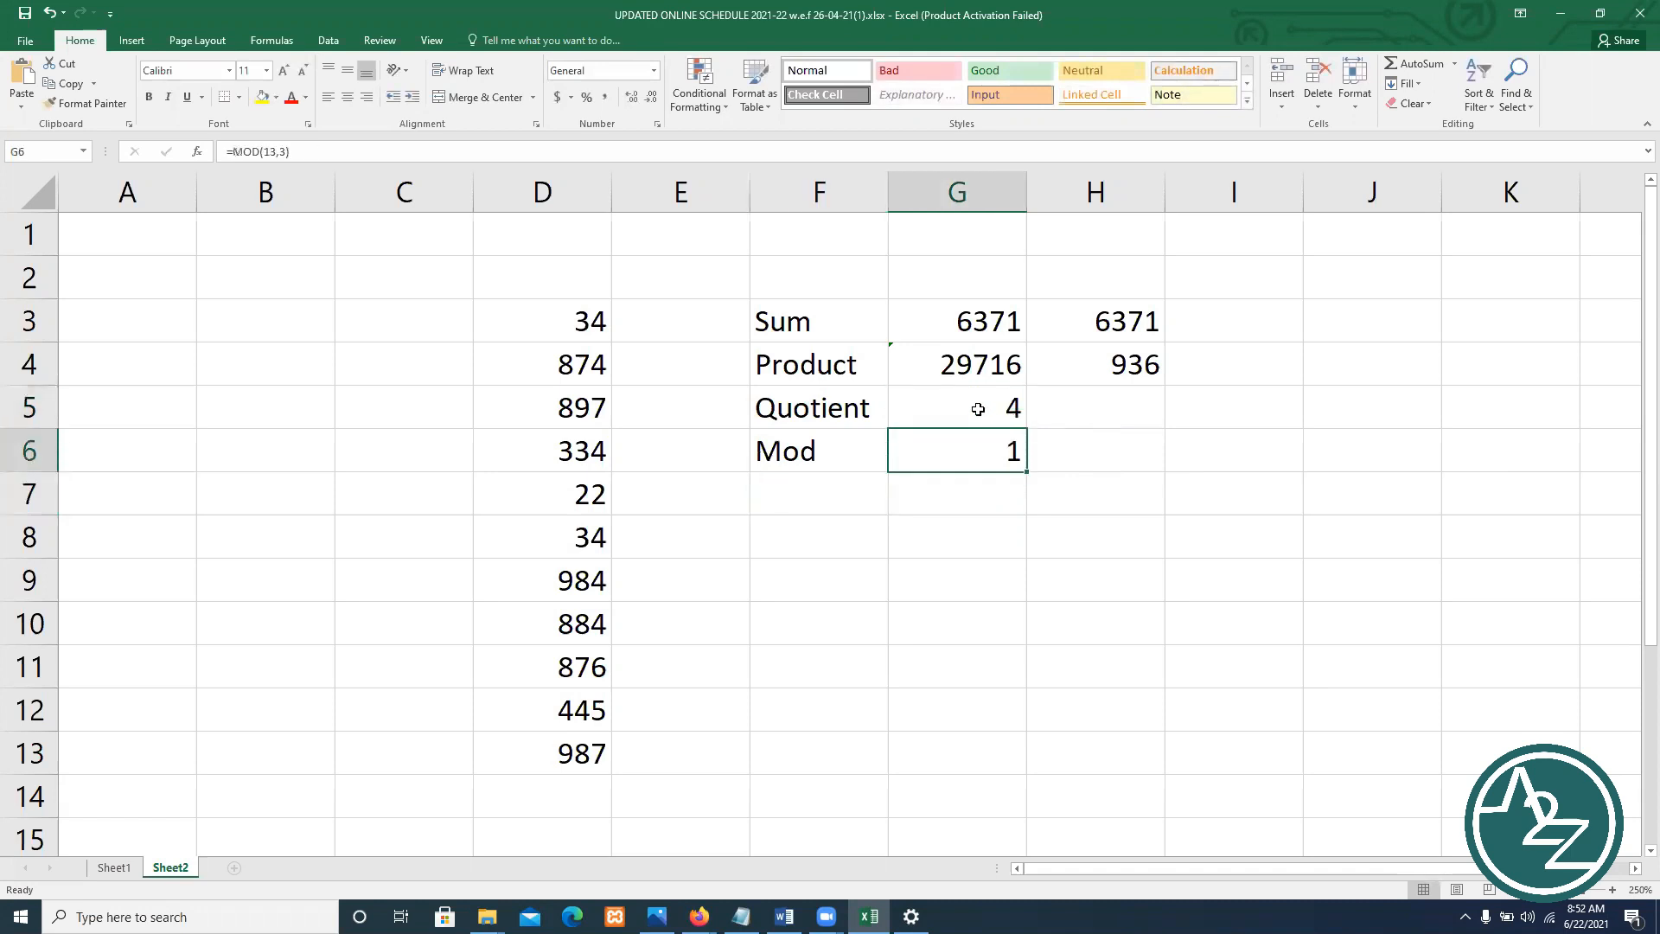
Review the Quotient and Mod labels and the formulas beside them in F5:G6
{"action": "left_click_drag", "start_coordinate": [949, 407], "coordinate": [955, 436]}
{"action": "left_click", "coordinate": [809, 415]}
{"action": "left_click", "coordinate": [811, 448]}
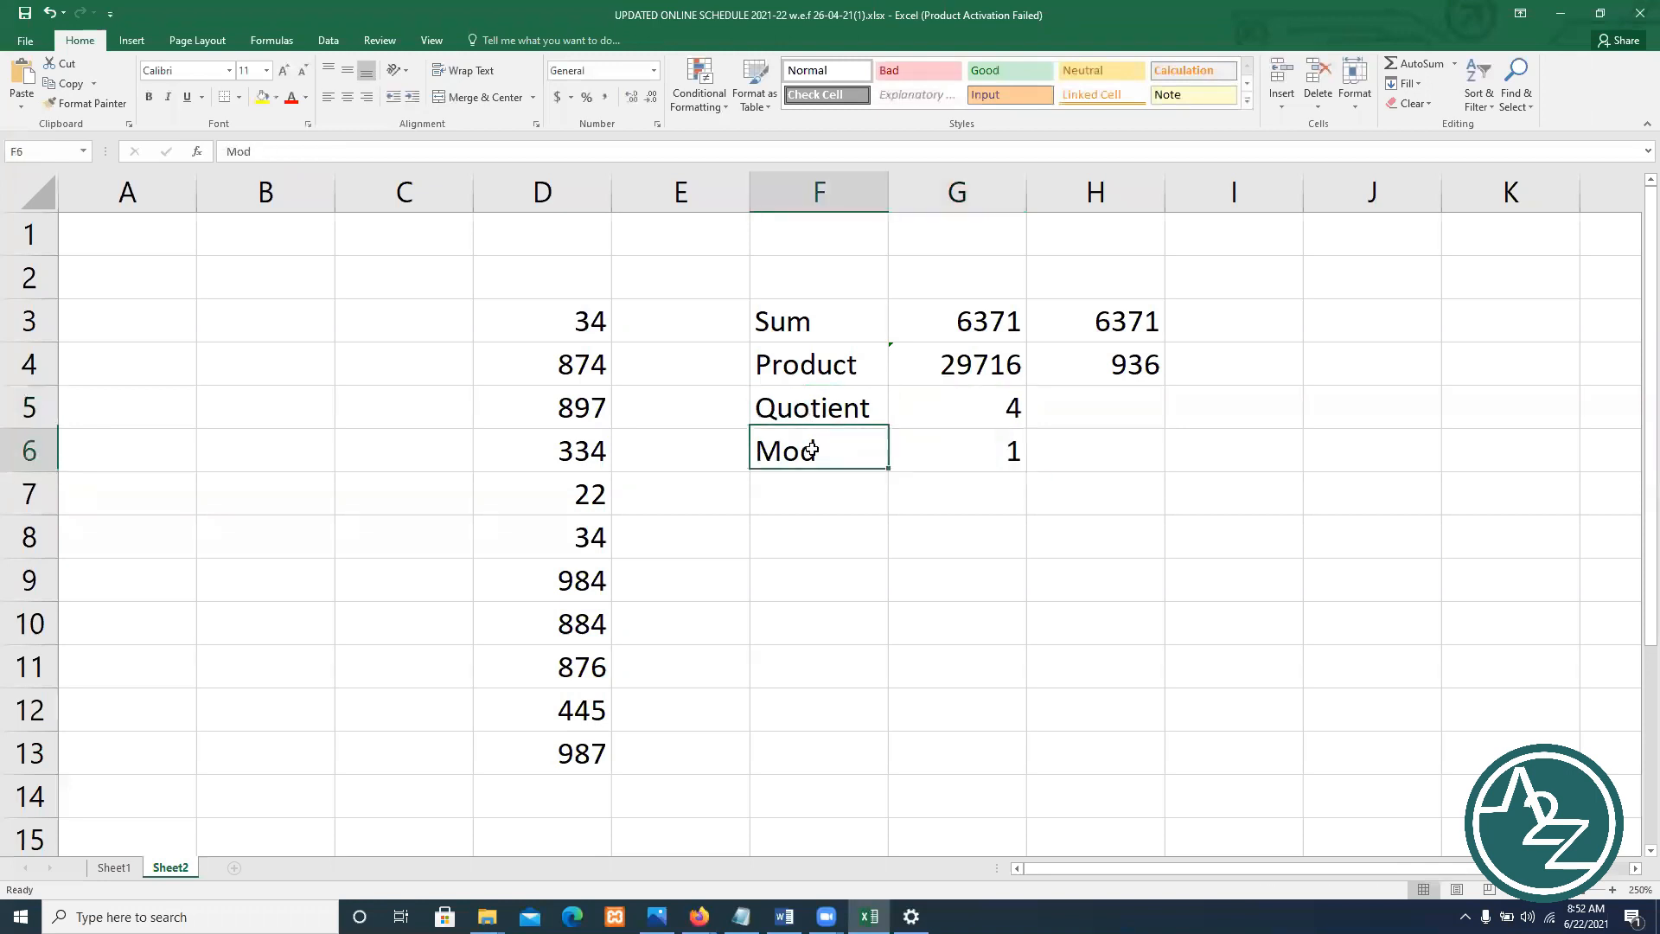
{"action": "left_click", "coordinate": [964, 452]}
{"action": "left_click", "coordinate": [839, 412]}
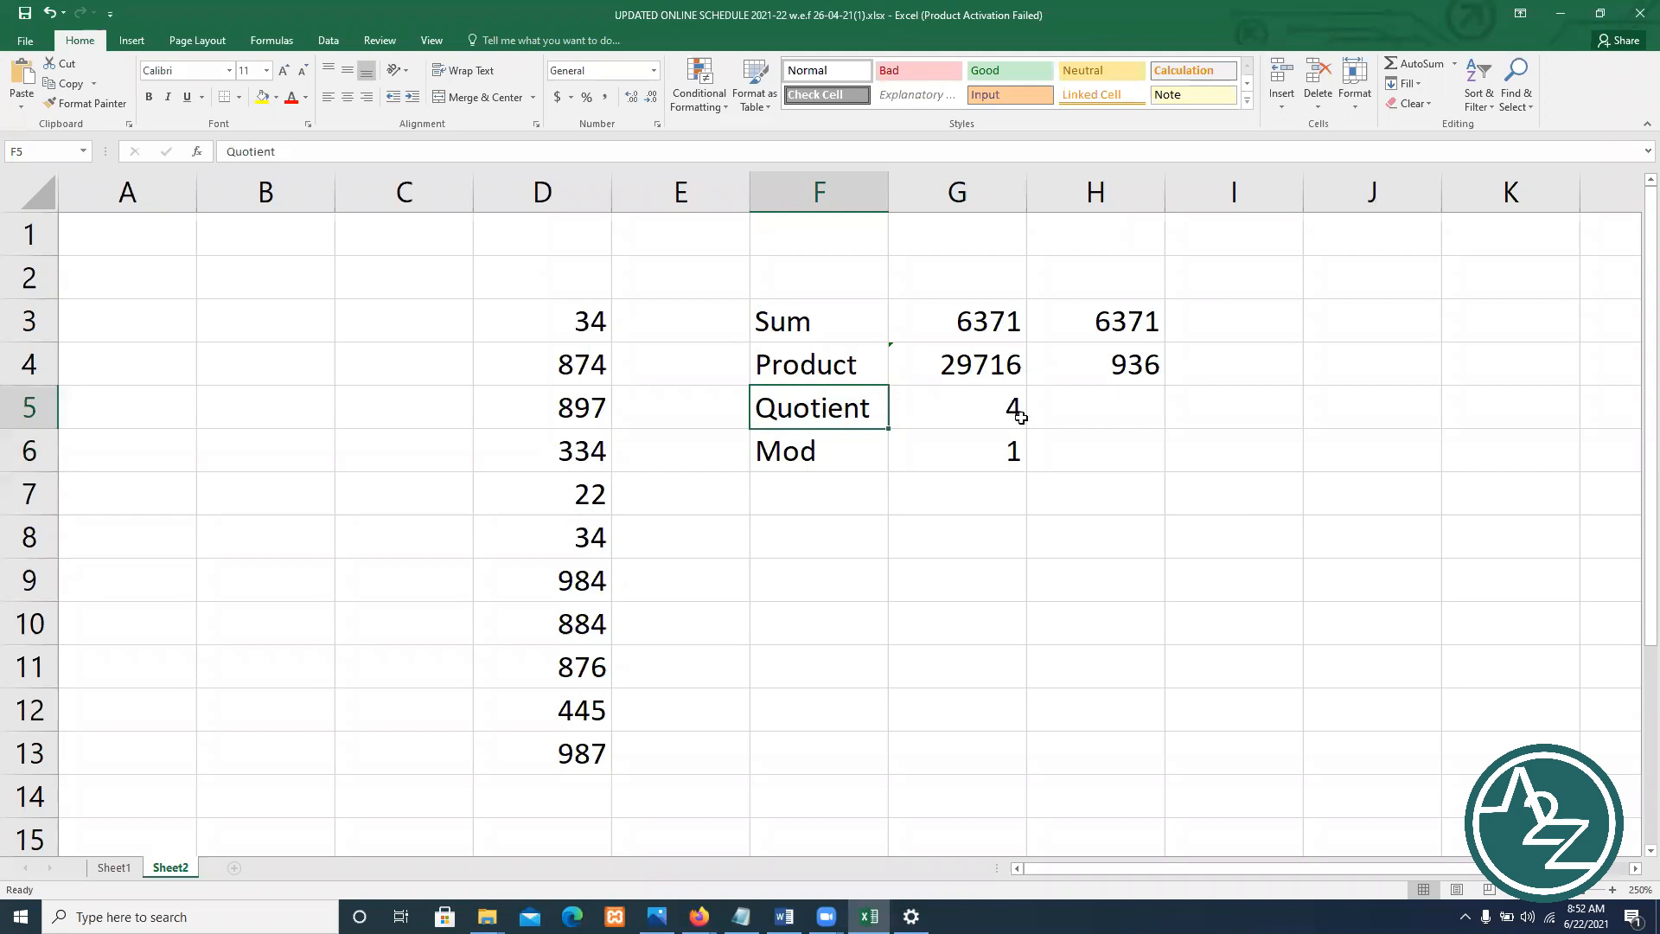
{"action": "left_click", "coordinate": [946, 441]}
{"action": "left_click", "coordinate": [865, 452]}
{"action": "left_click", "coordinate": [998, 452]}
Label cell F7, below the Mod label, as "Max" and cell F8 as "Min"
{"action": "left_click", "coordinate": [837, 499]}
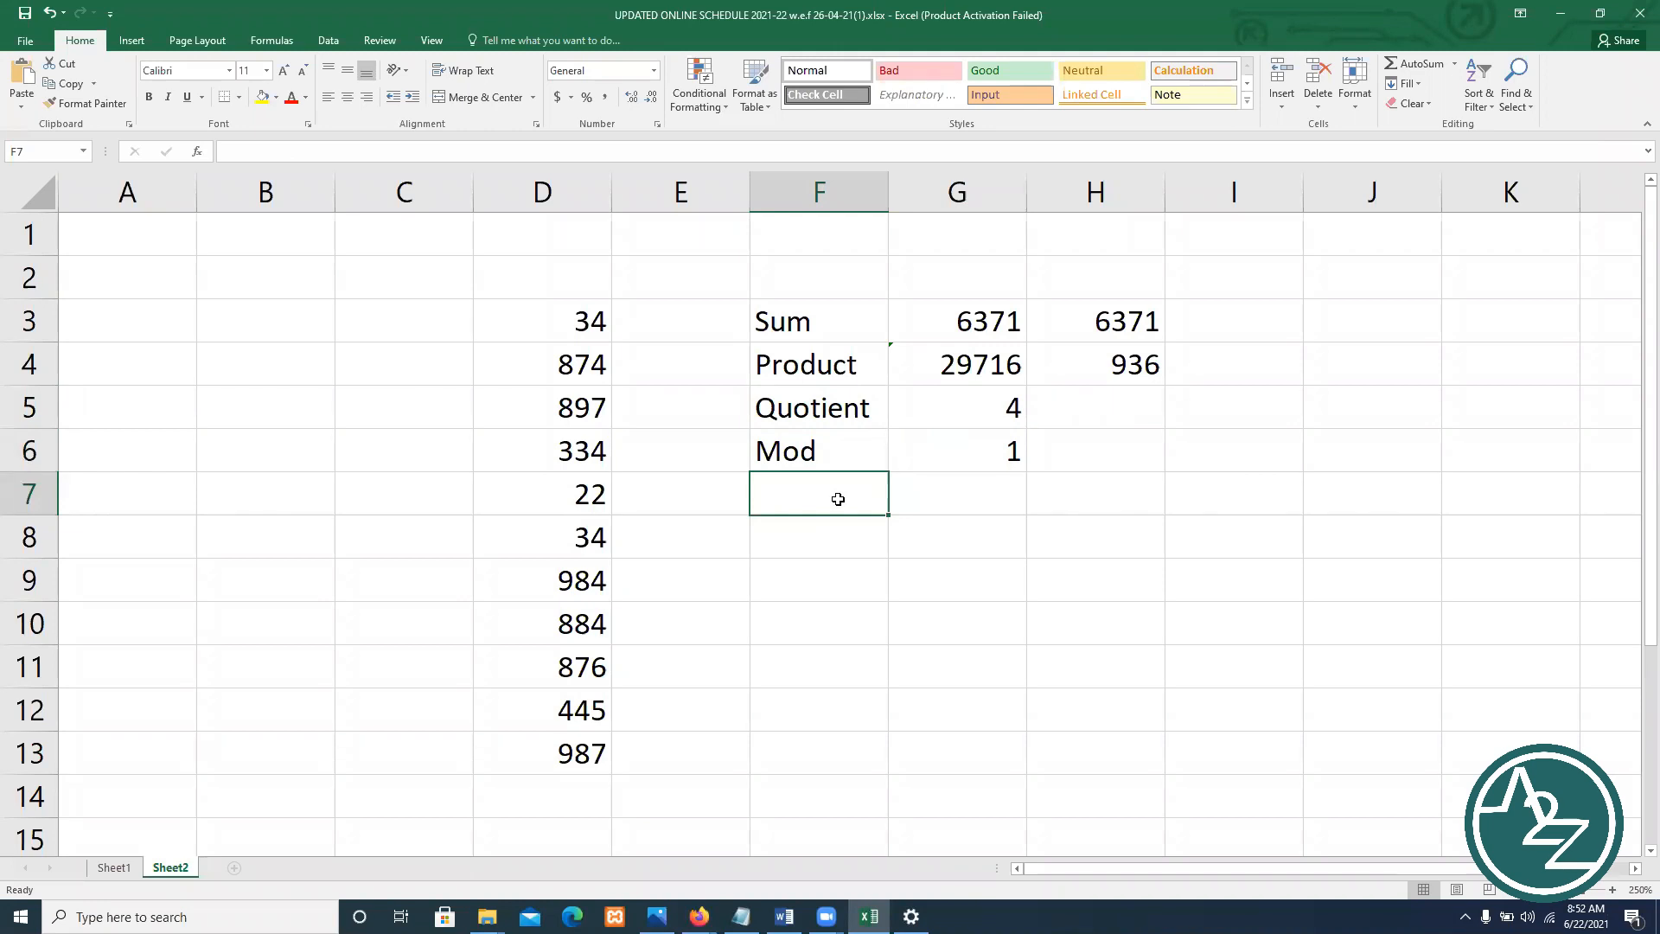
{"action": "type", "text": "Max"}
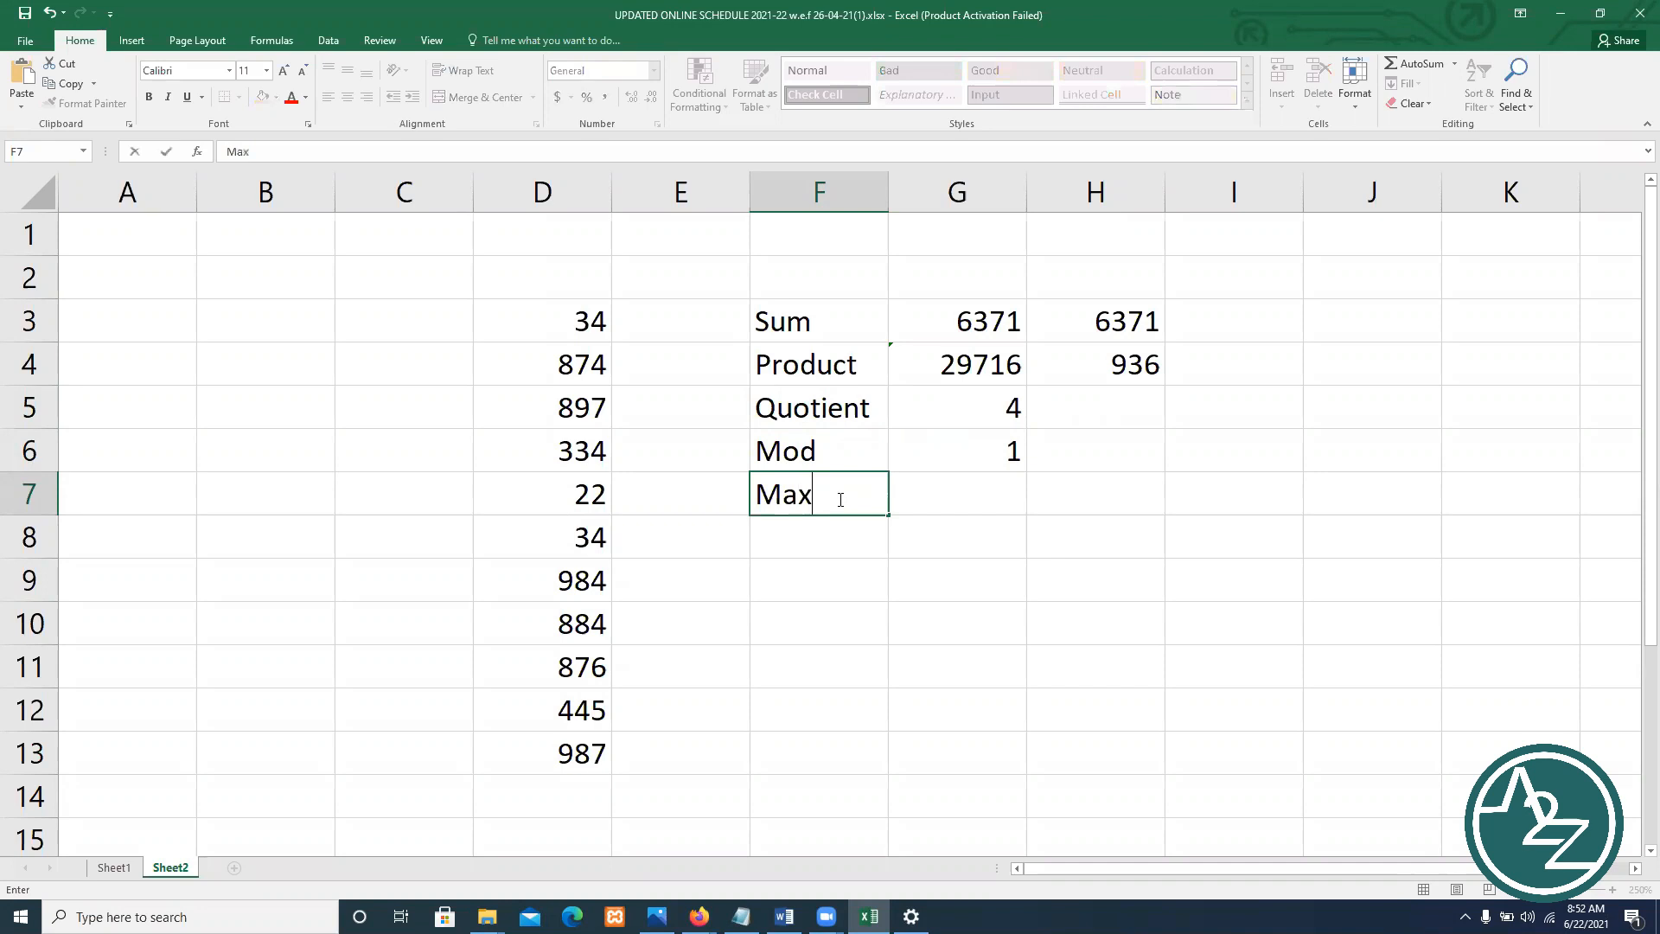
{"action": "key", "text": "Return"}
{"action": "type", "text": "Min"}
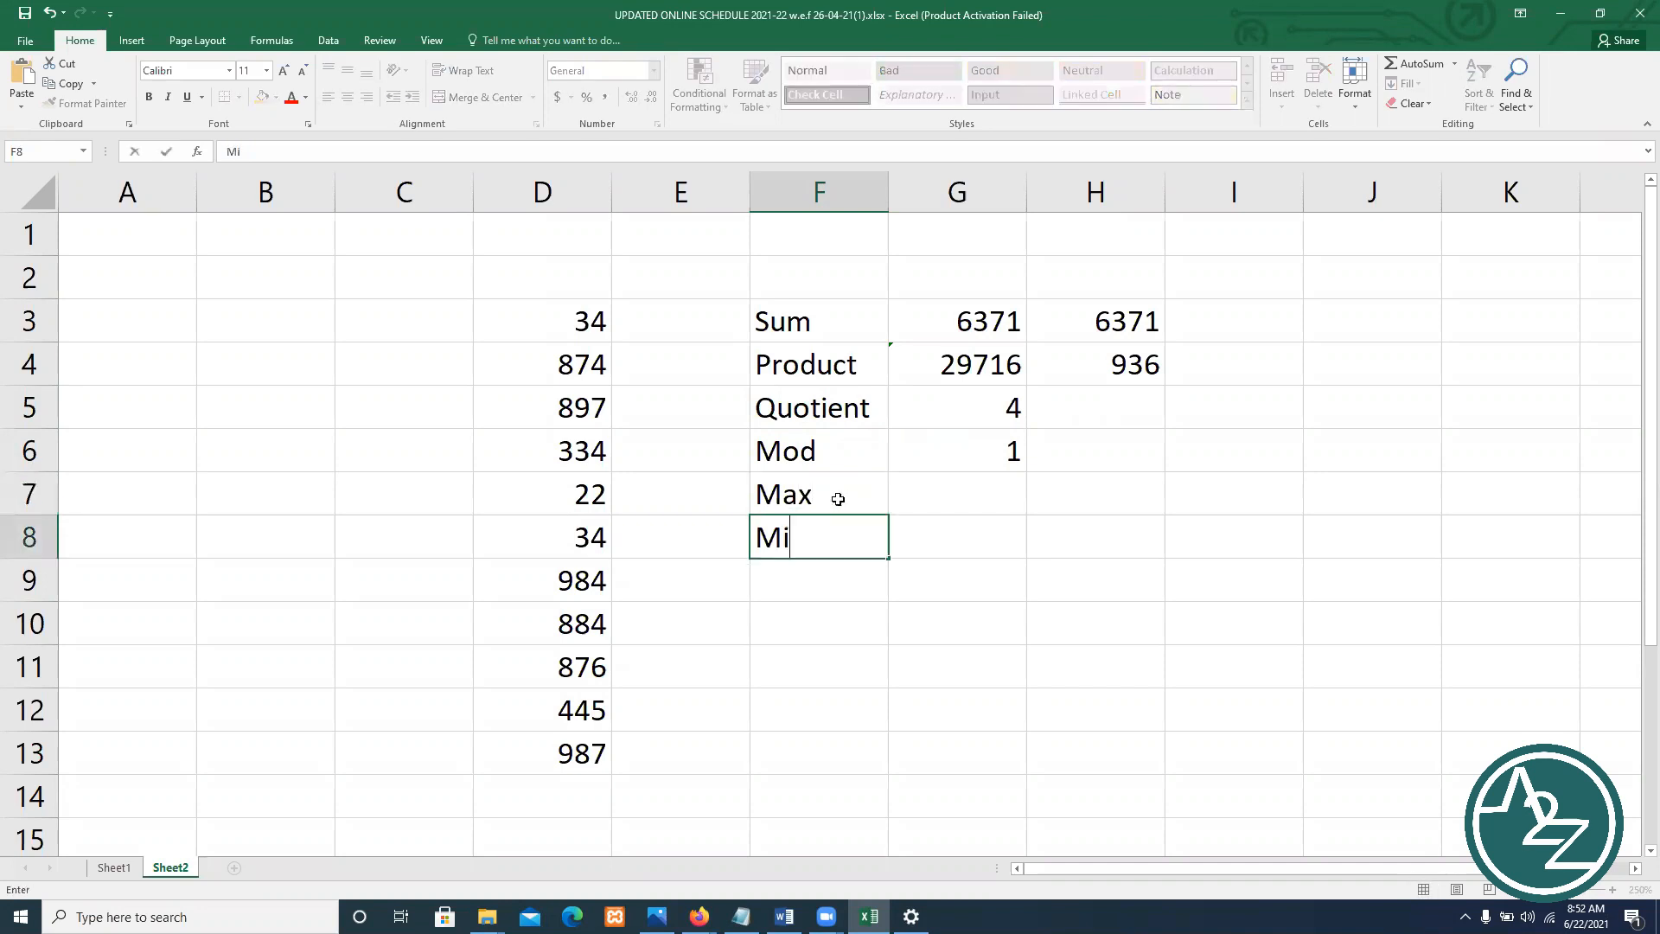
{"action": "key", "text": "Tab"}
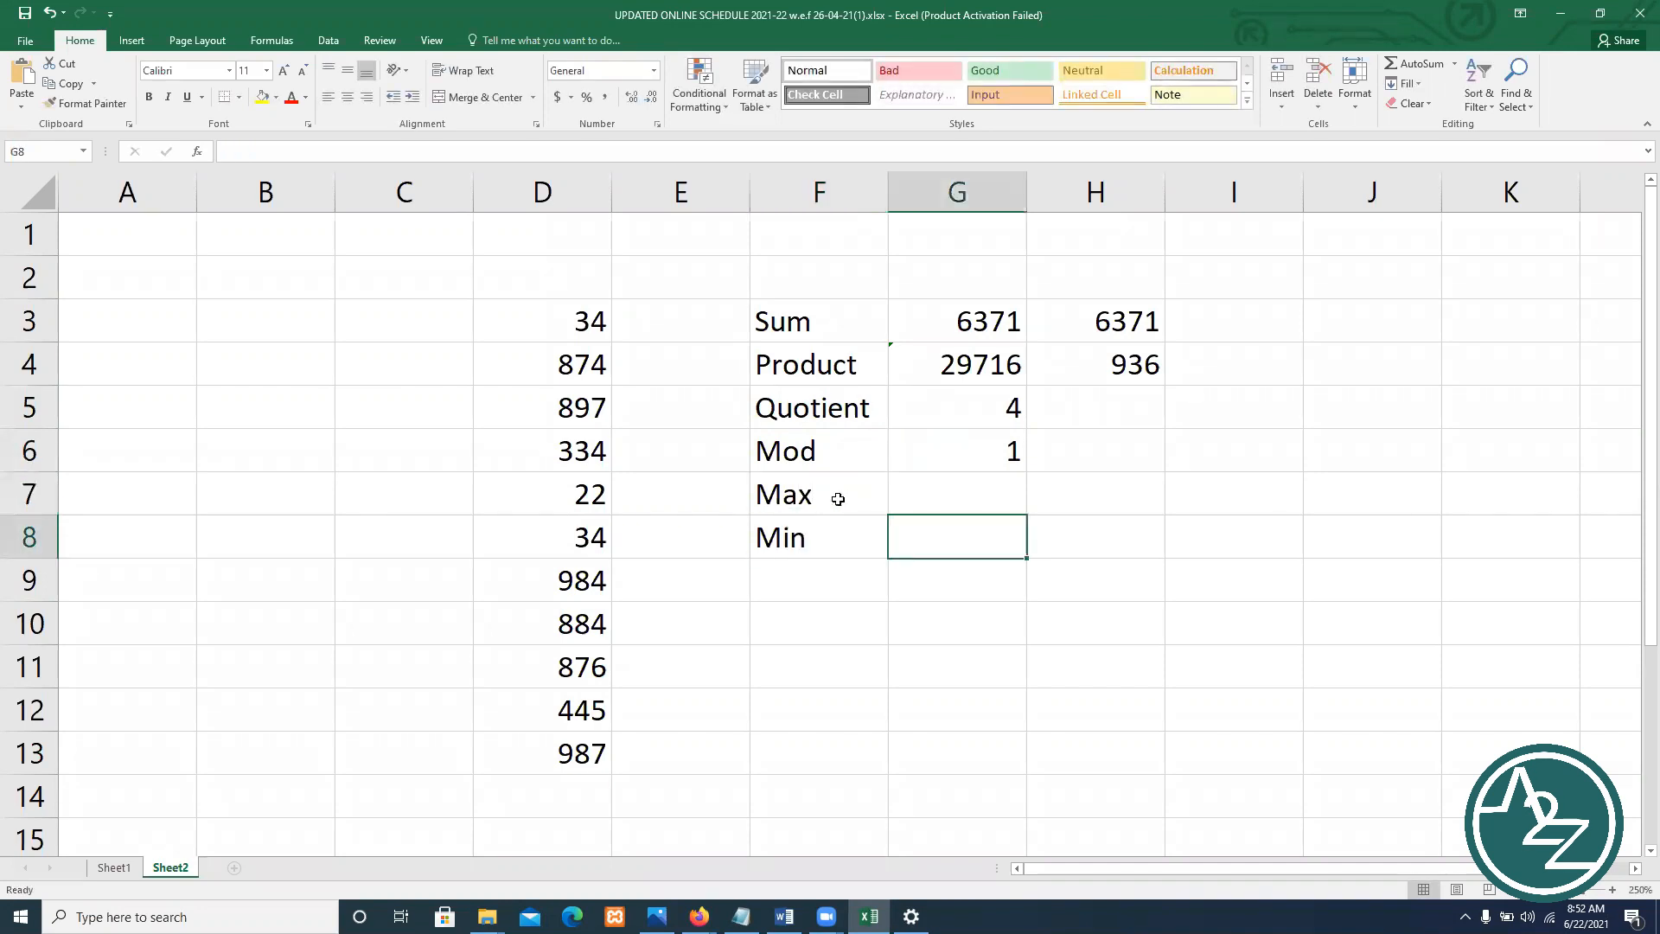
Calculate the largest of the column D numbers in G7 with =MAX(D3:D13)
{"action": "key", "text": "Up"}
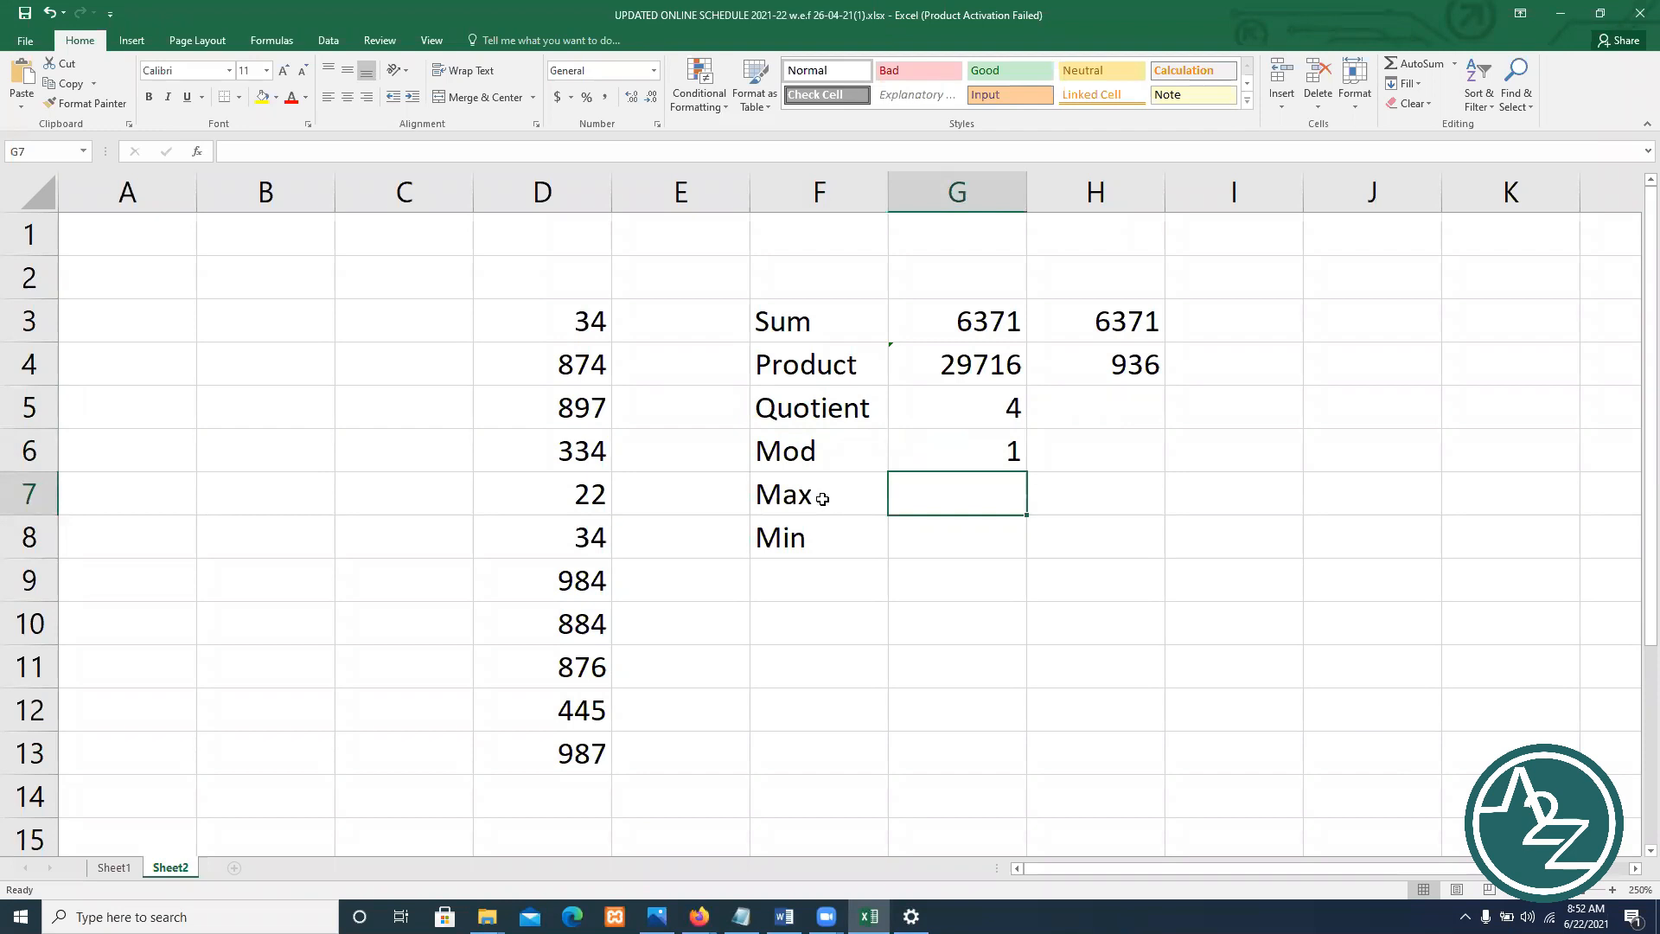
{"action": "left_click", "coordinate": [818, 499]}
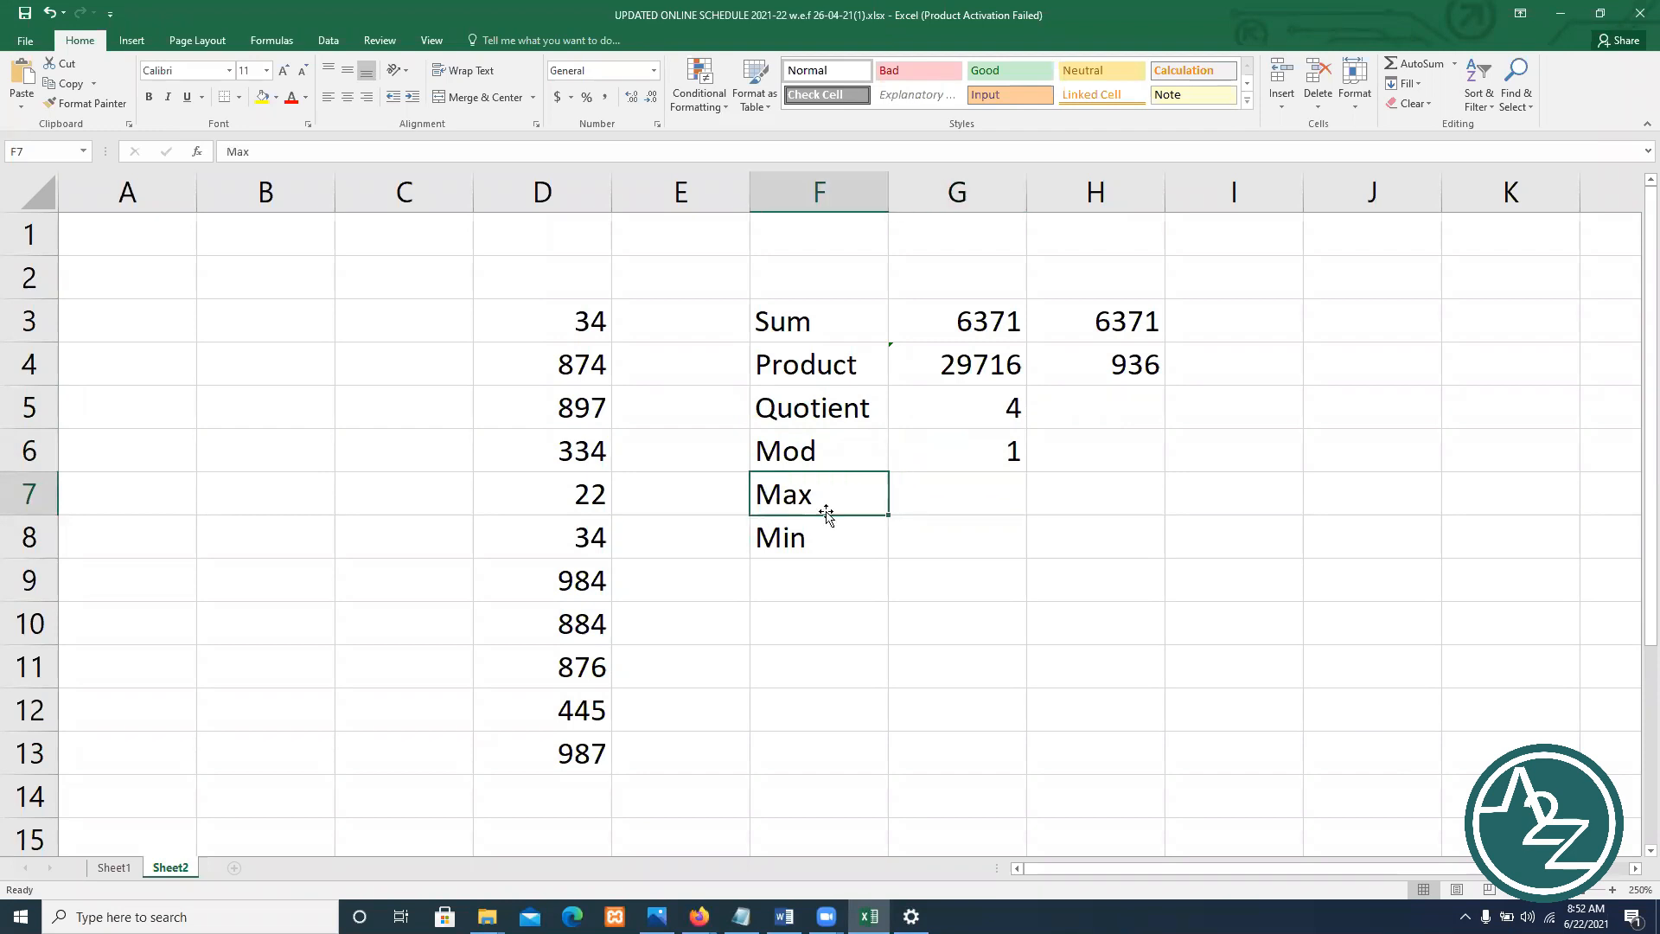
{"action": "left_click", "coordinate": [819, 533]}
{"action": "left_click", "coordinate": [966, 496]}
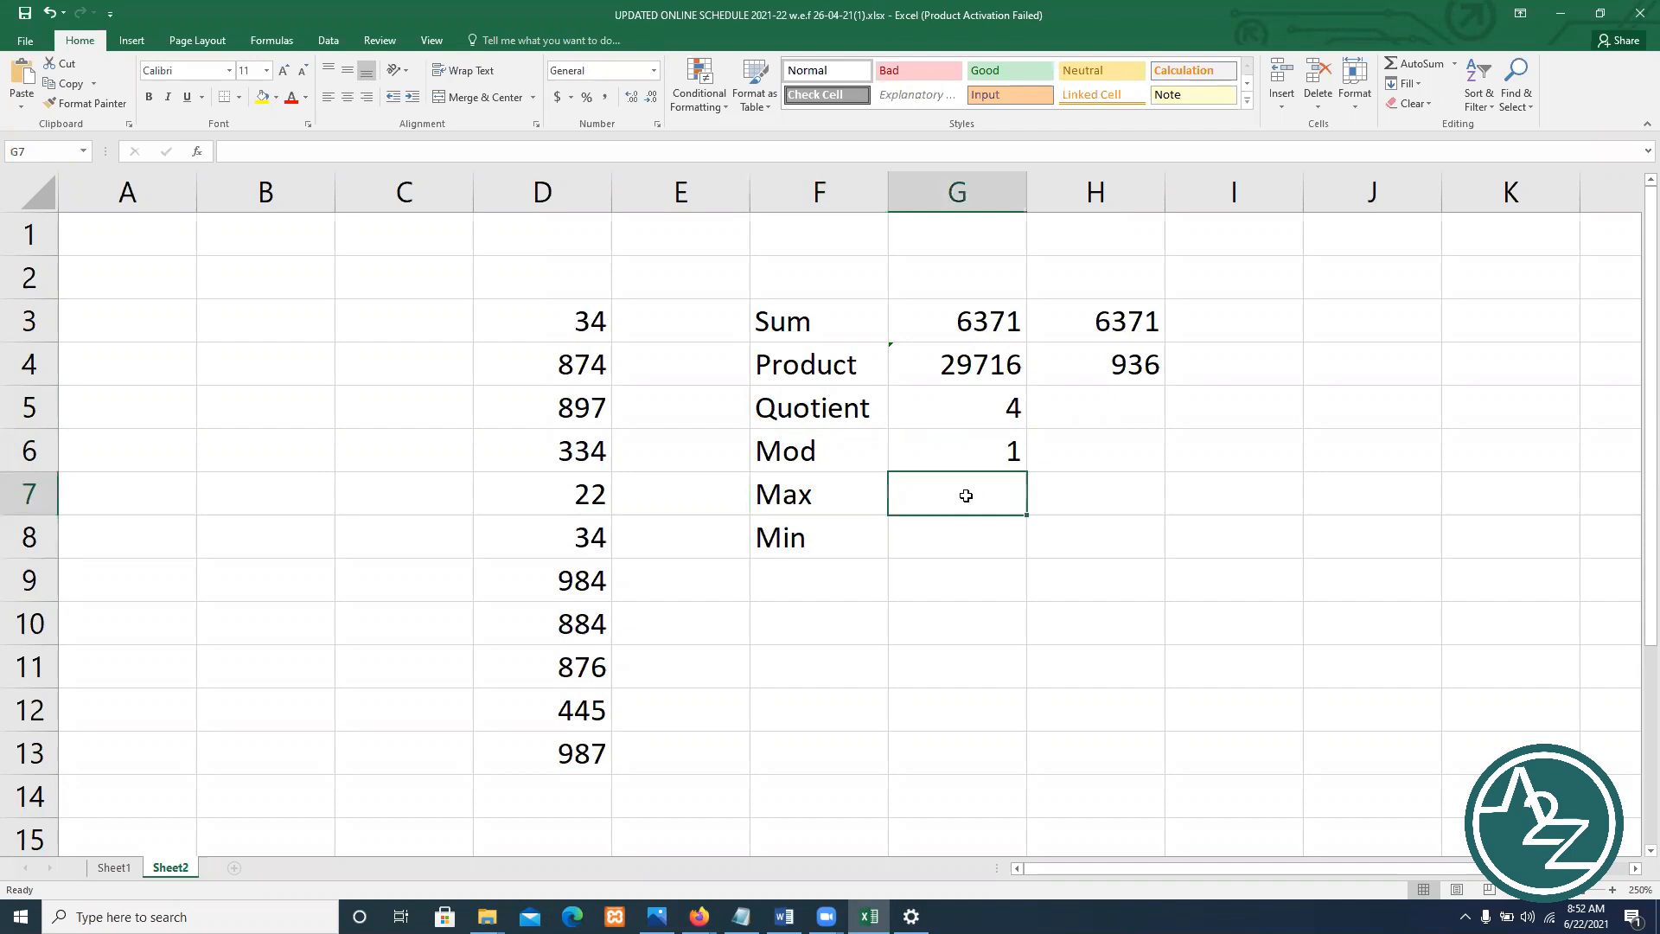
{"action": "type", "text": "="}
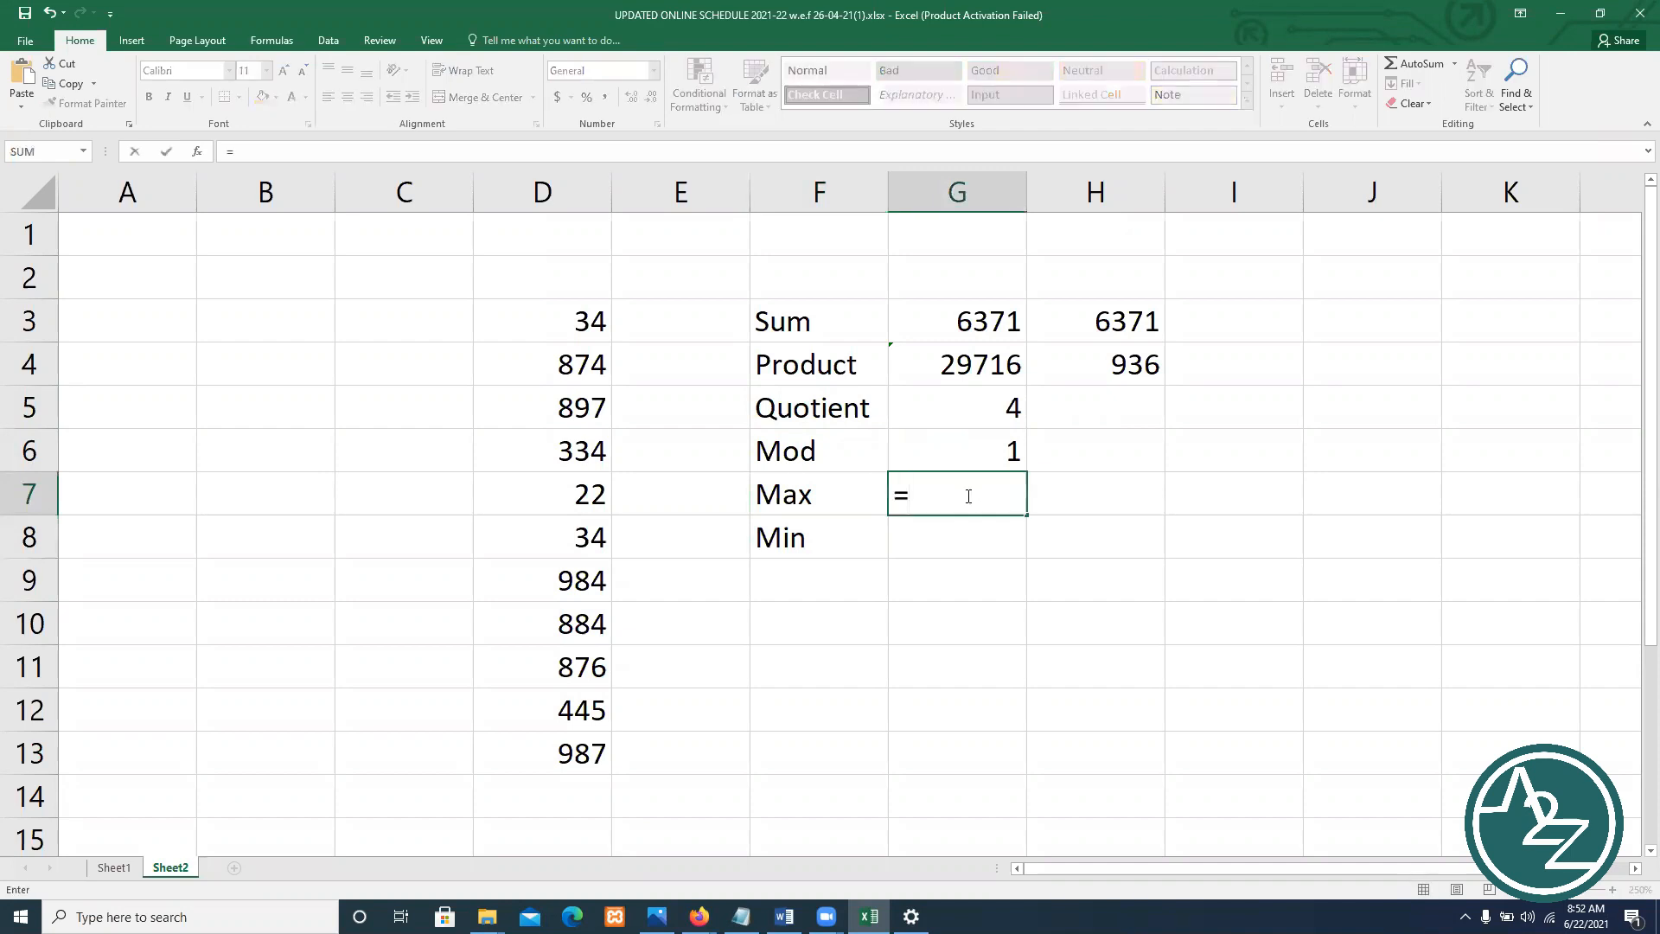
{"action": "type", "text": "Max("}
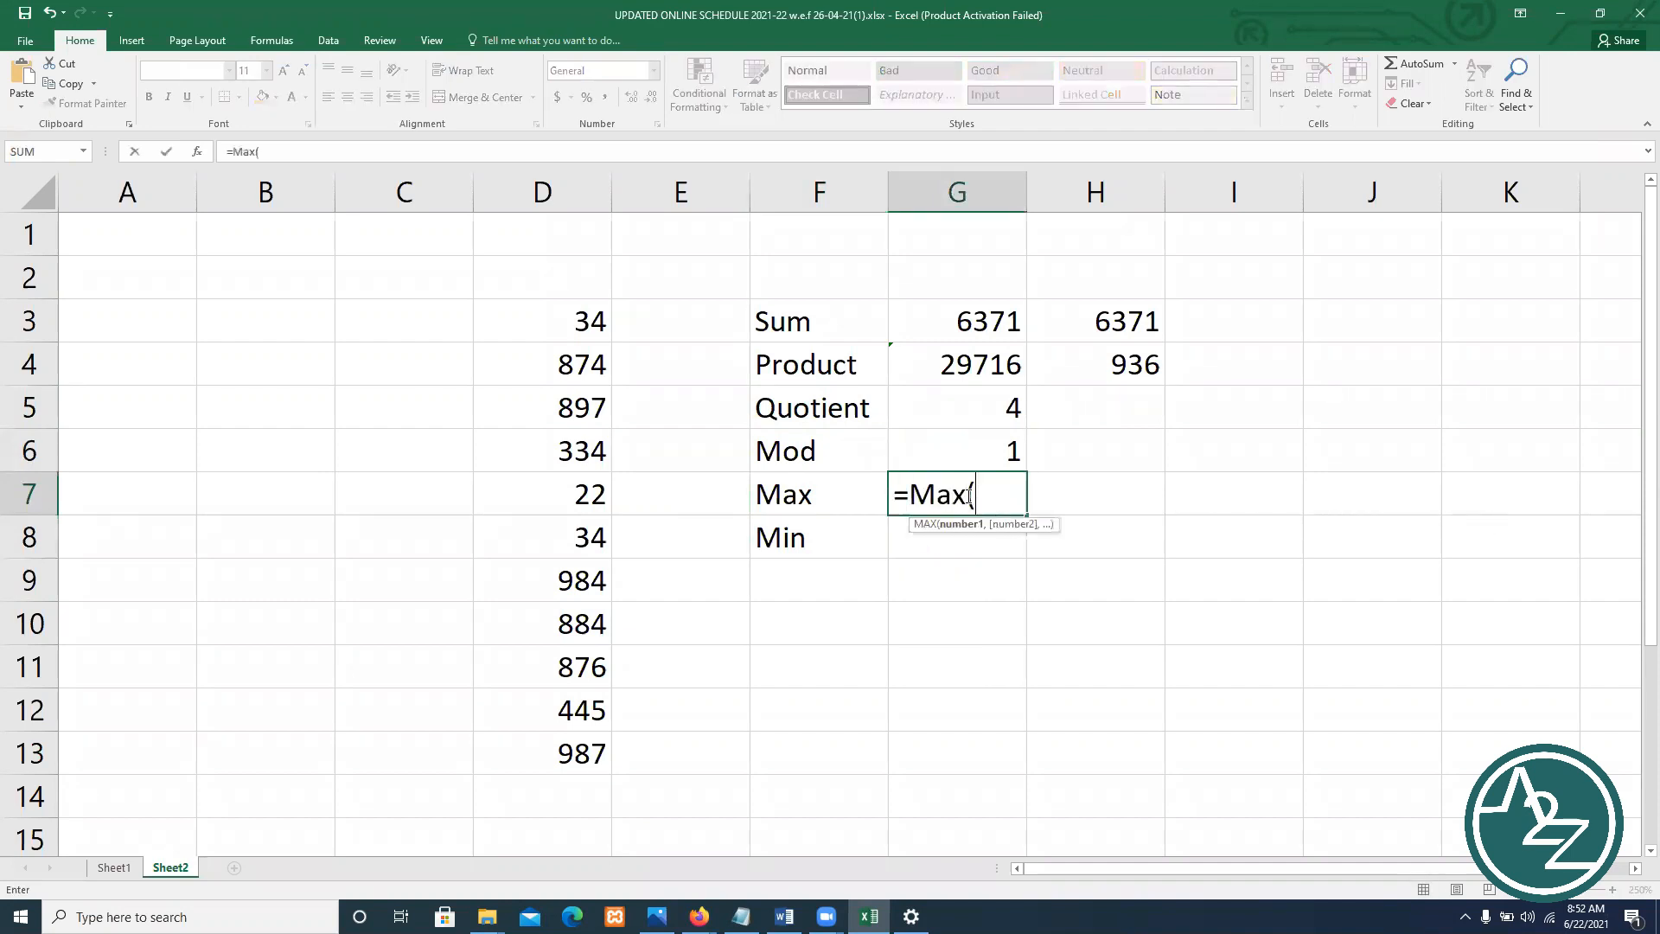
{"action": "left_click_drag", "start_coordinate": [555, 329], "coordinate": [540, 757]}
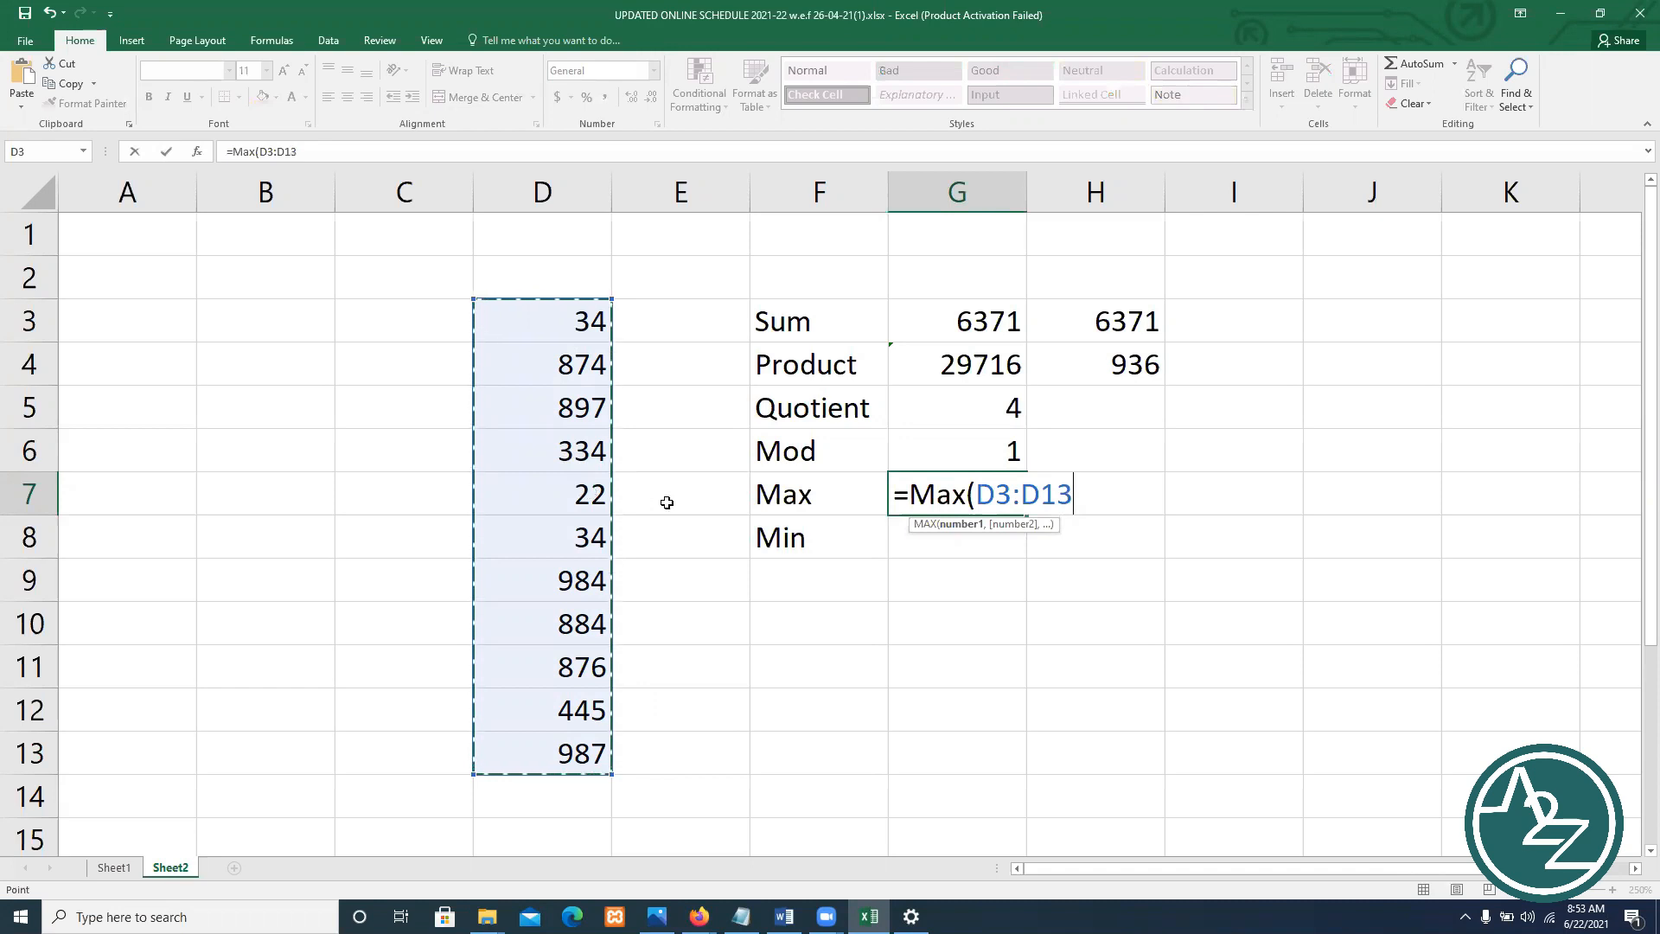
{"action": "type", "text": ")"}
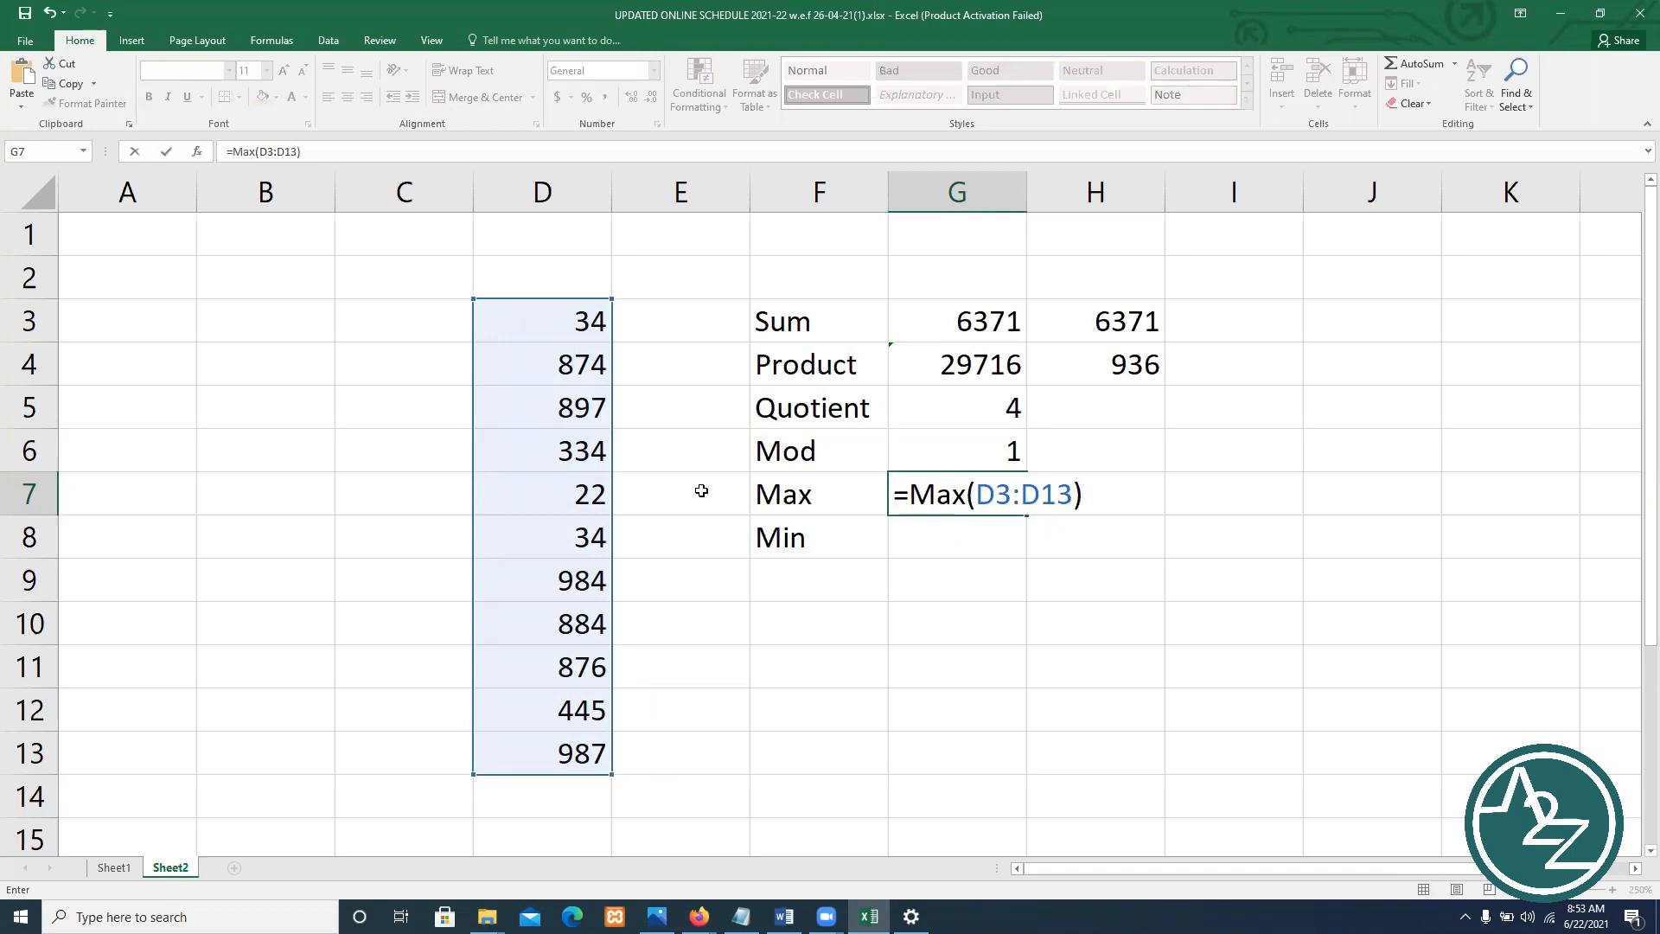
{"action": "key", "text": "Return"}
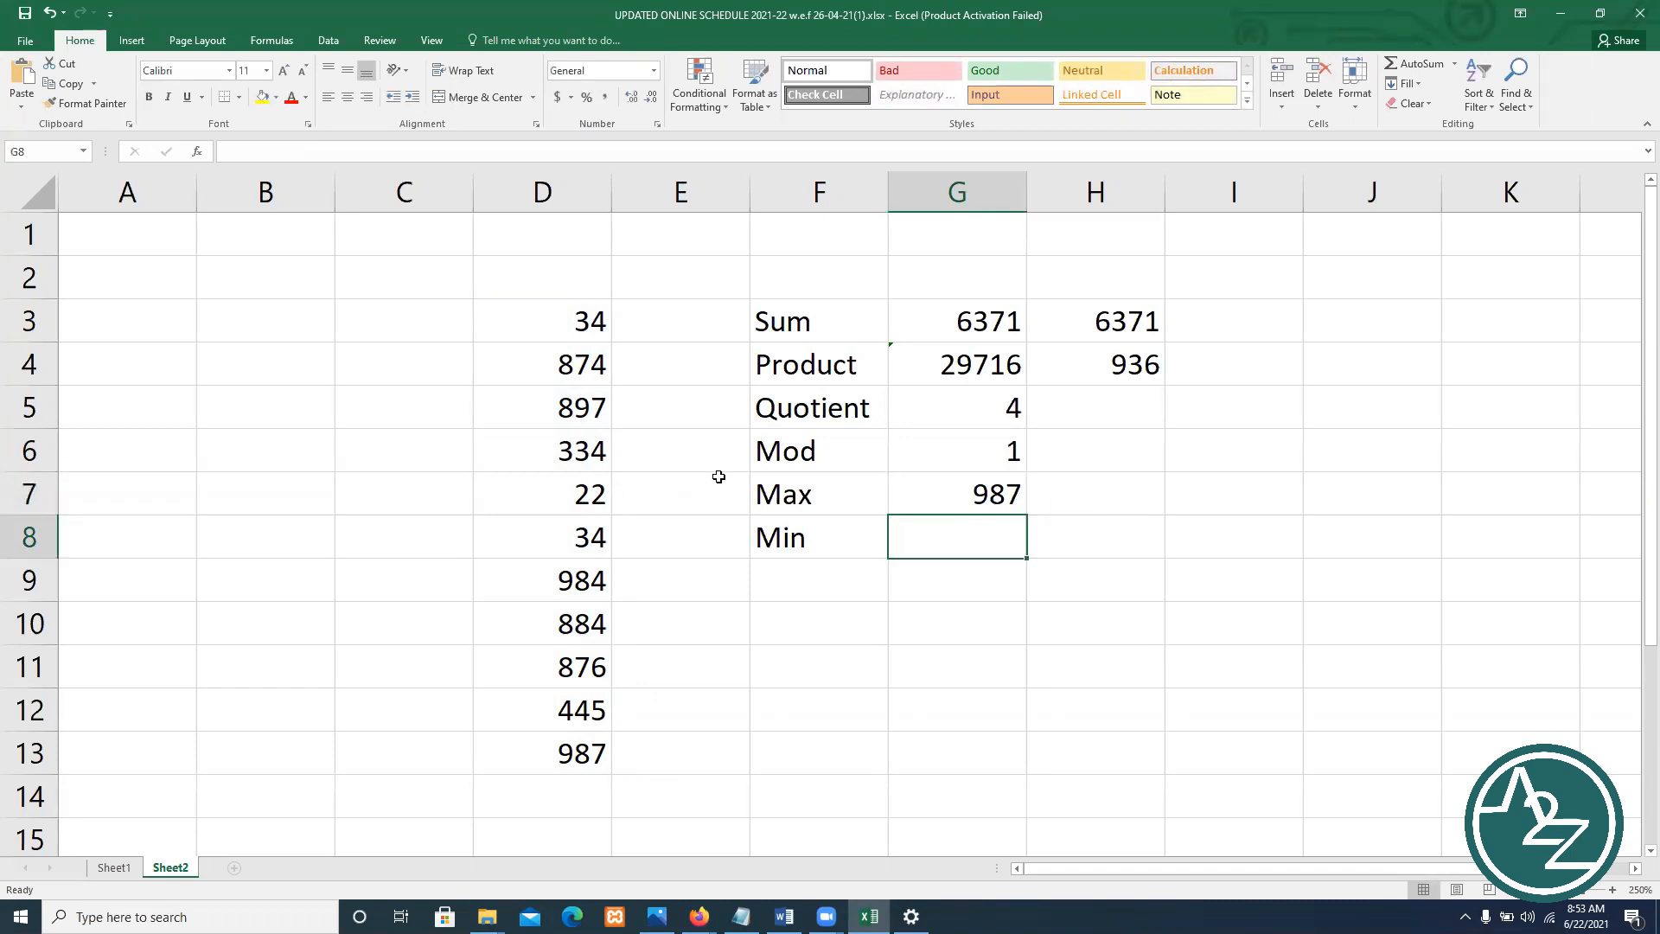
Calculate the smallest of the column D numbers in G8 with =MIN(D3:D13)
{"action": "left_click", "coordinate": [773, 491]}
{"action": "left_click", "coordinate": [952, 500]}
{"action": "left_click", "coordinate": [955, 537]}
{"action": "type", "text": "="}
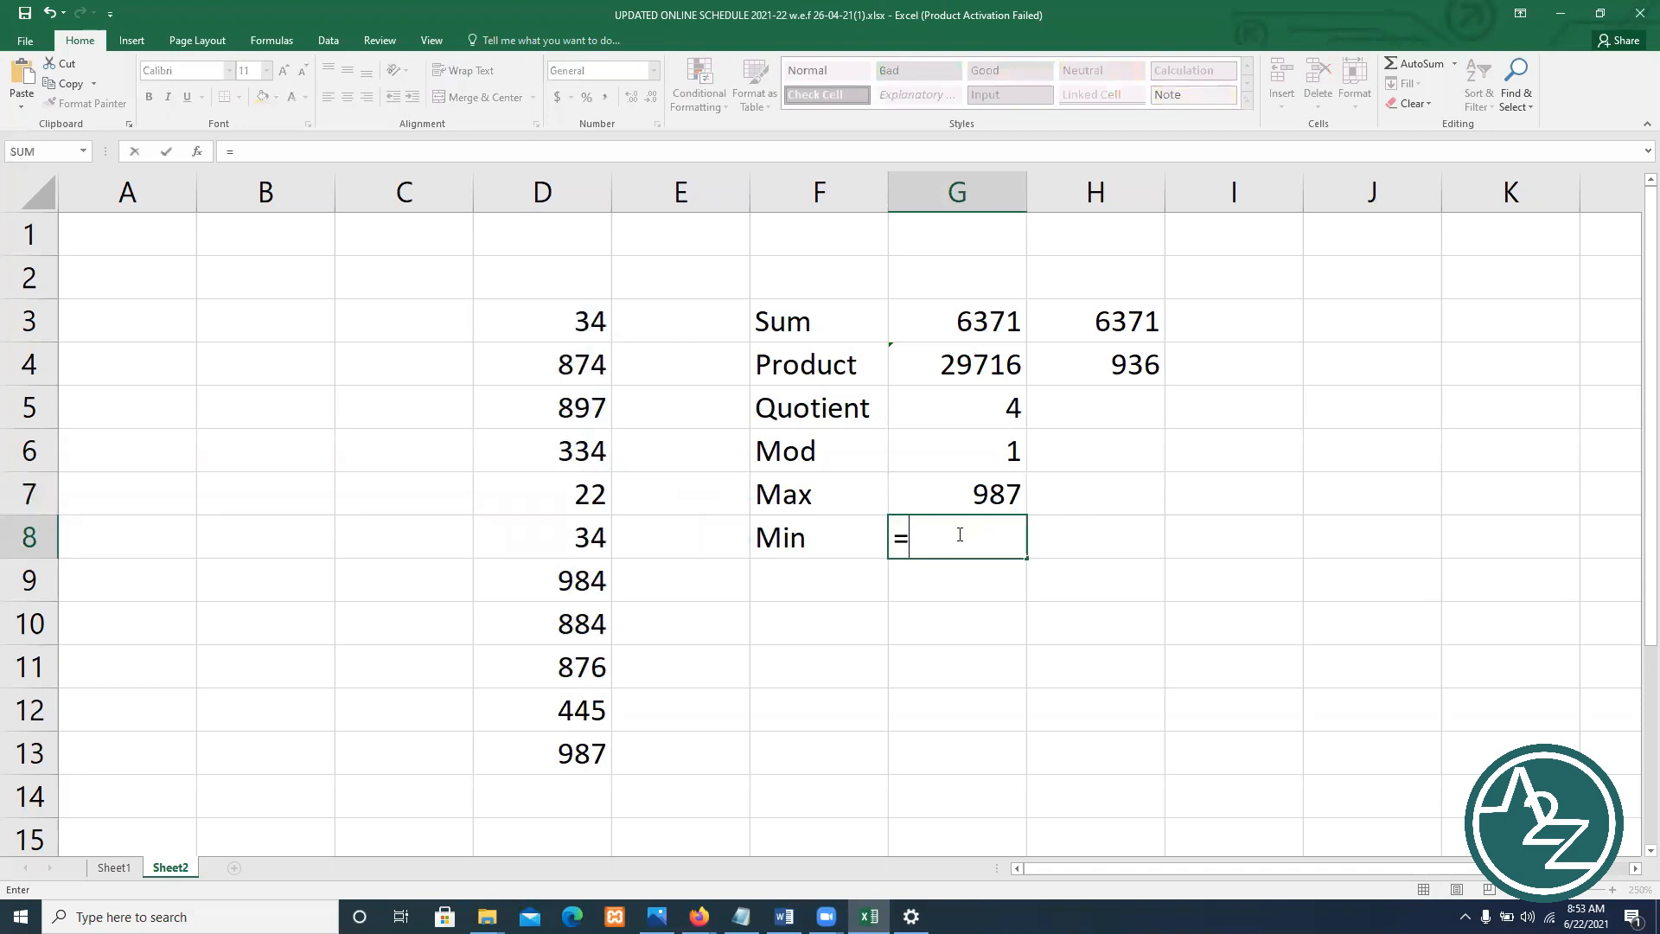
{"action": "type", "text": "min"}
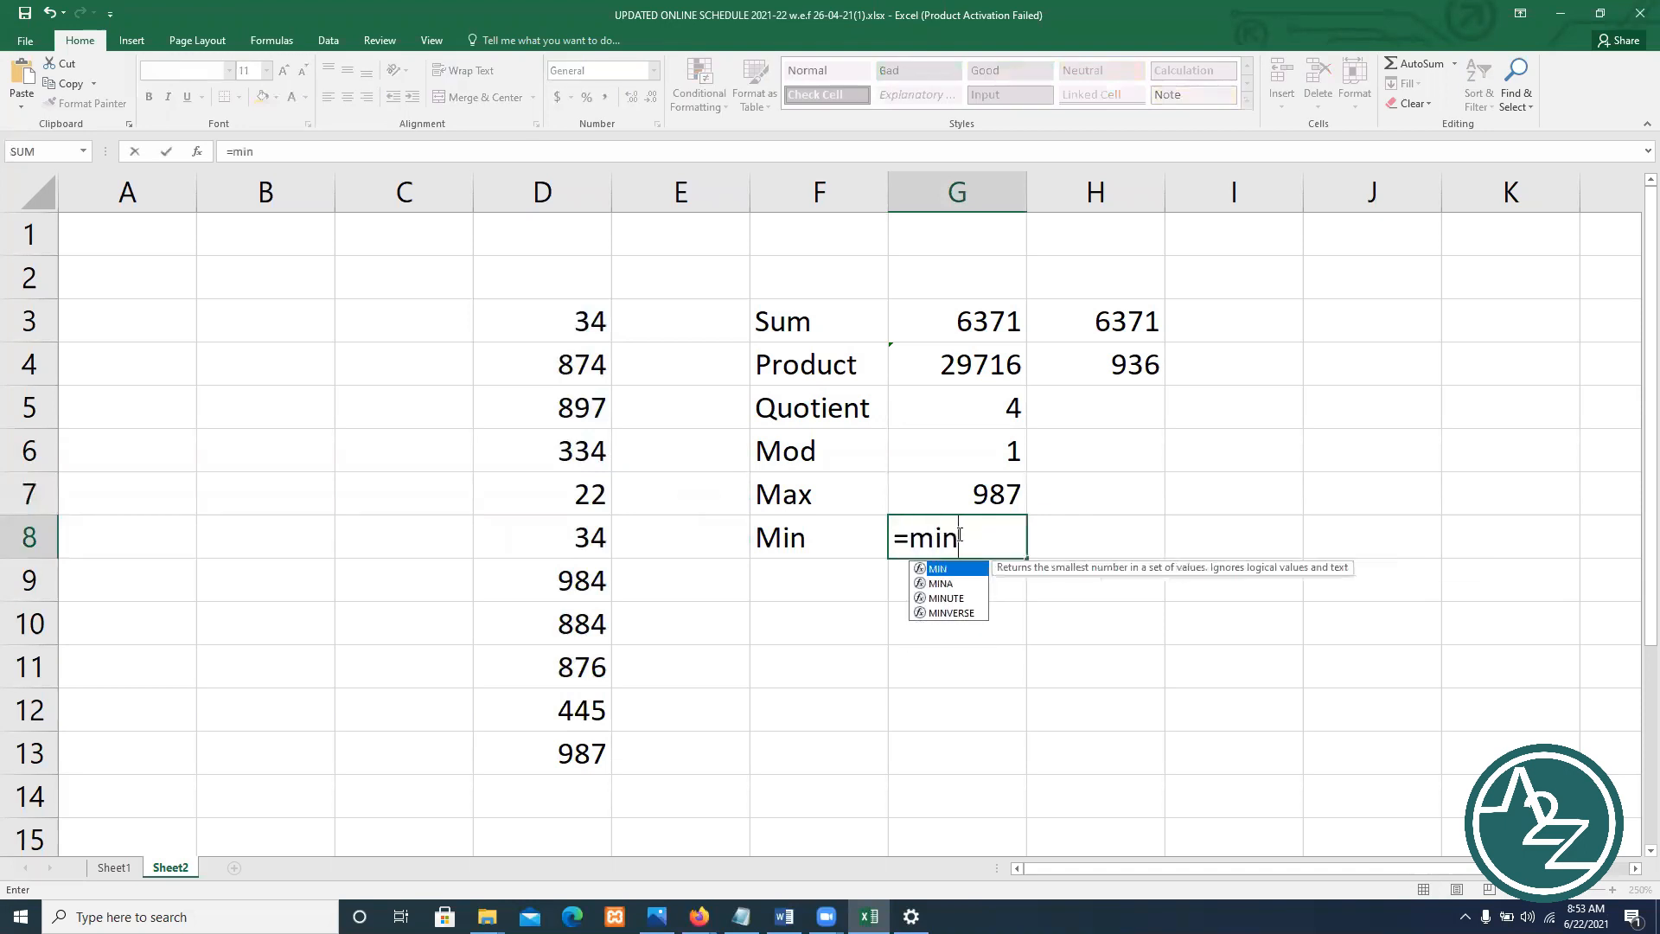
{"action": "type", "text": "("}
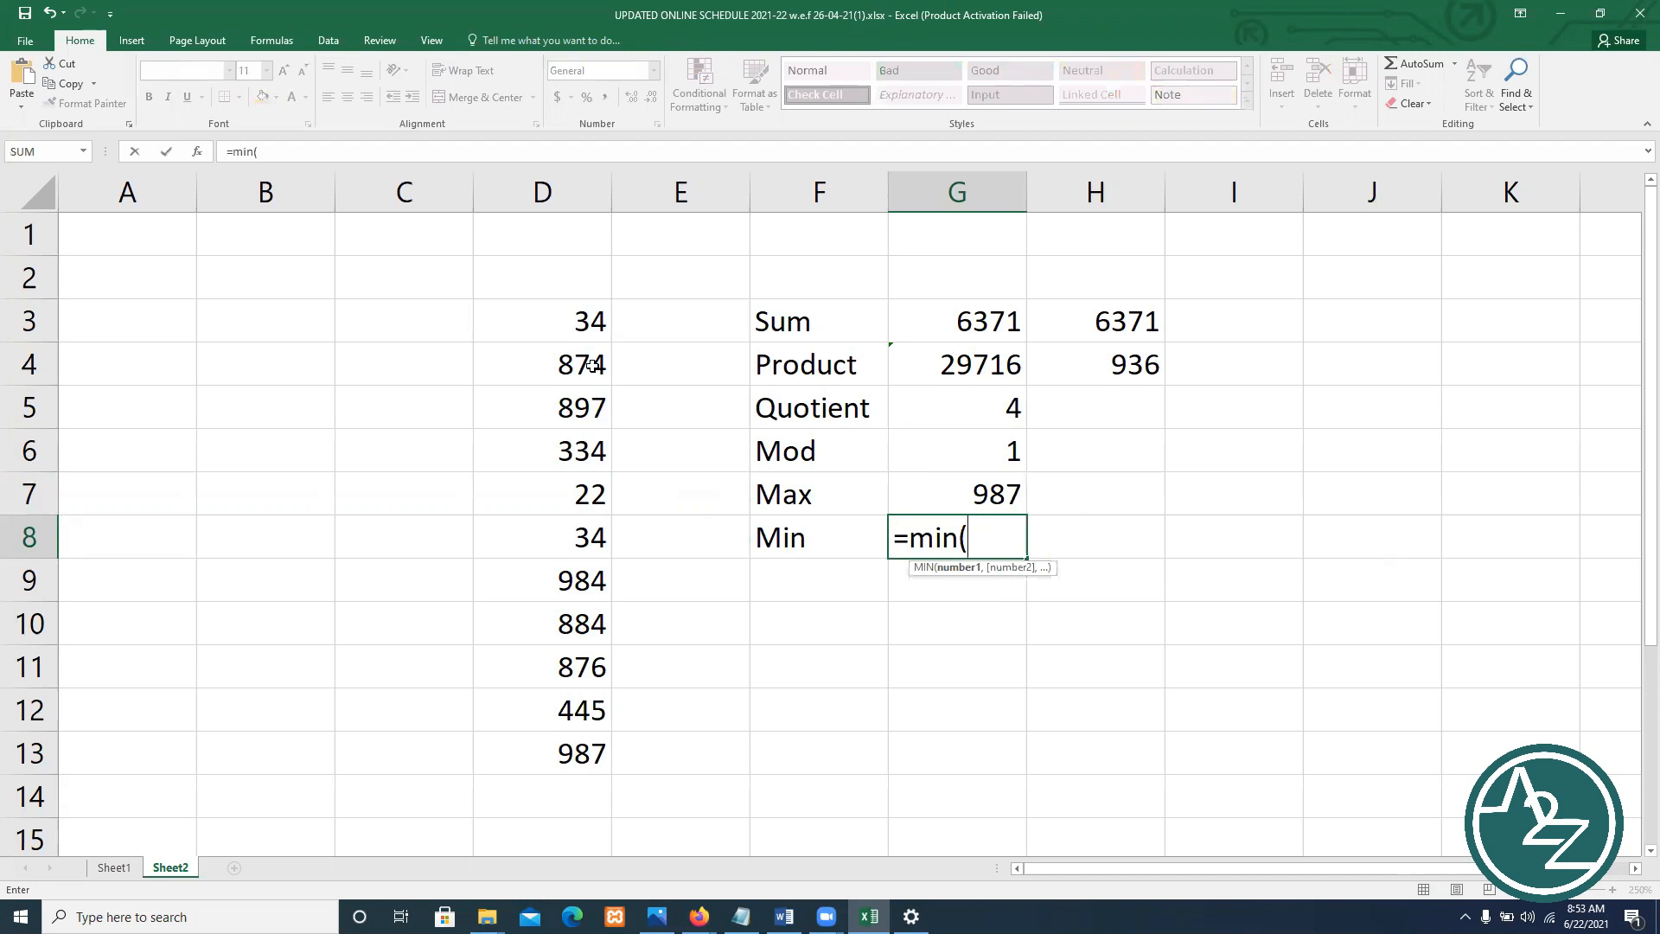
{"action": "left_click", "coordinate": [565, 334]}
{"action": "left_click_drag", "start_coordinate": [564, 334], "coordinate": [530, 754]}
{"action": "type", "text": ")"}
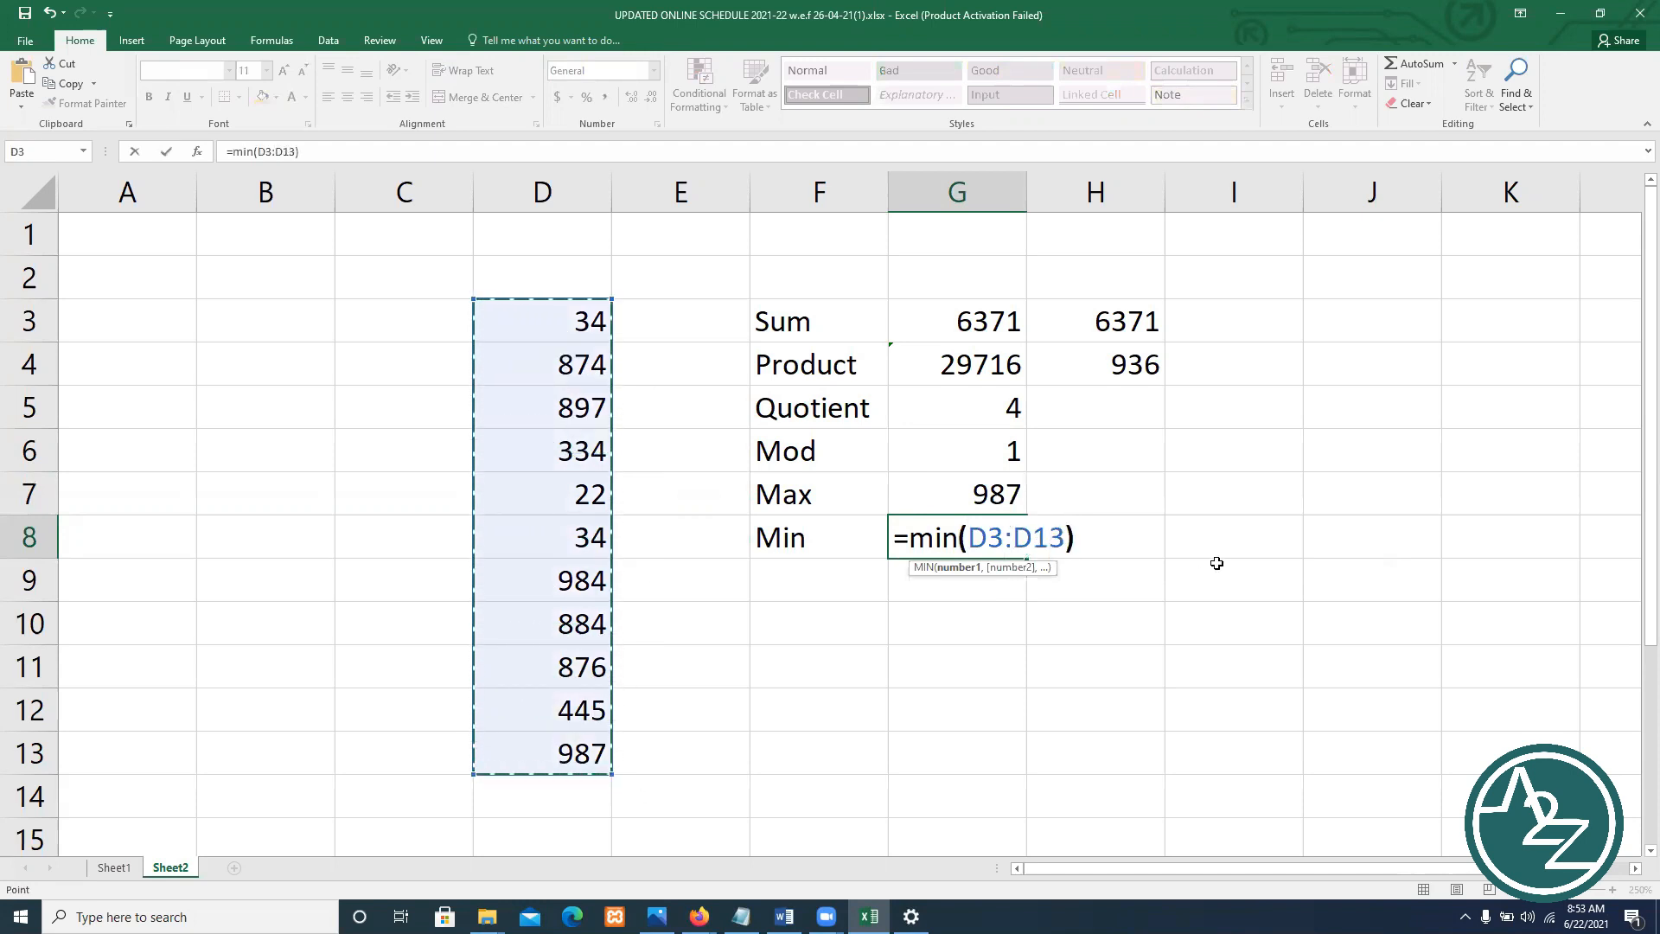
{"action": "key", "text": "Return"}
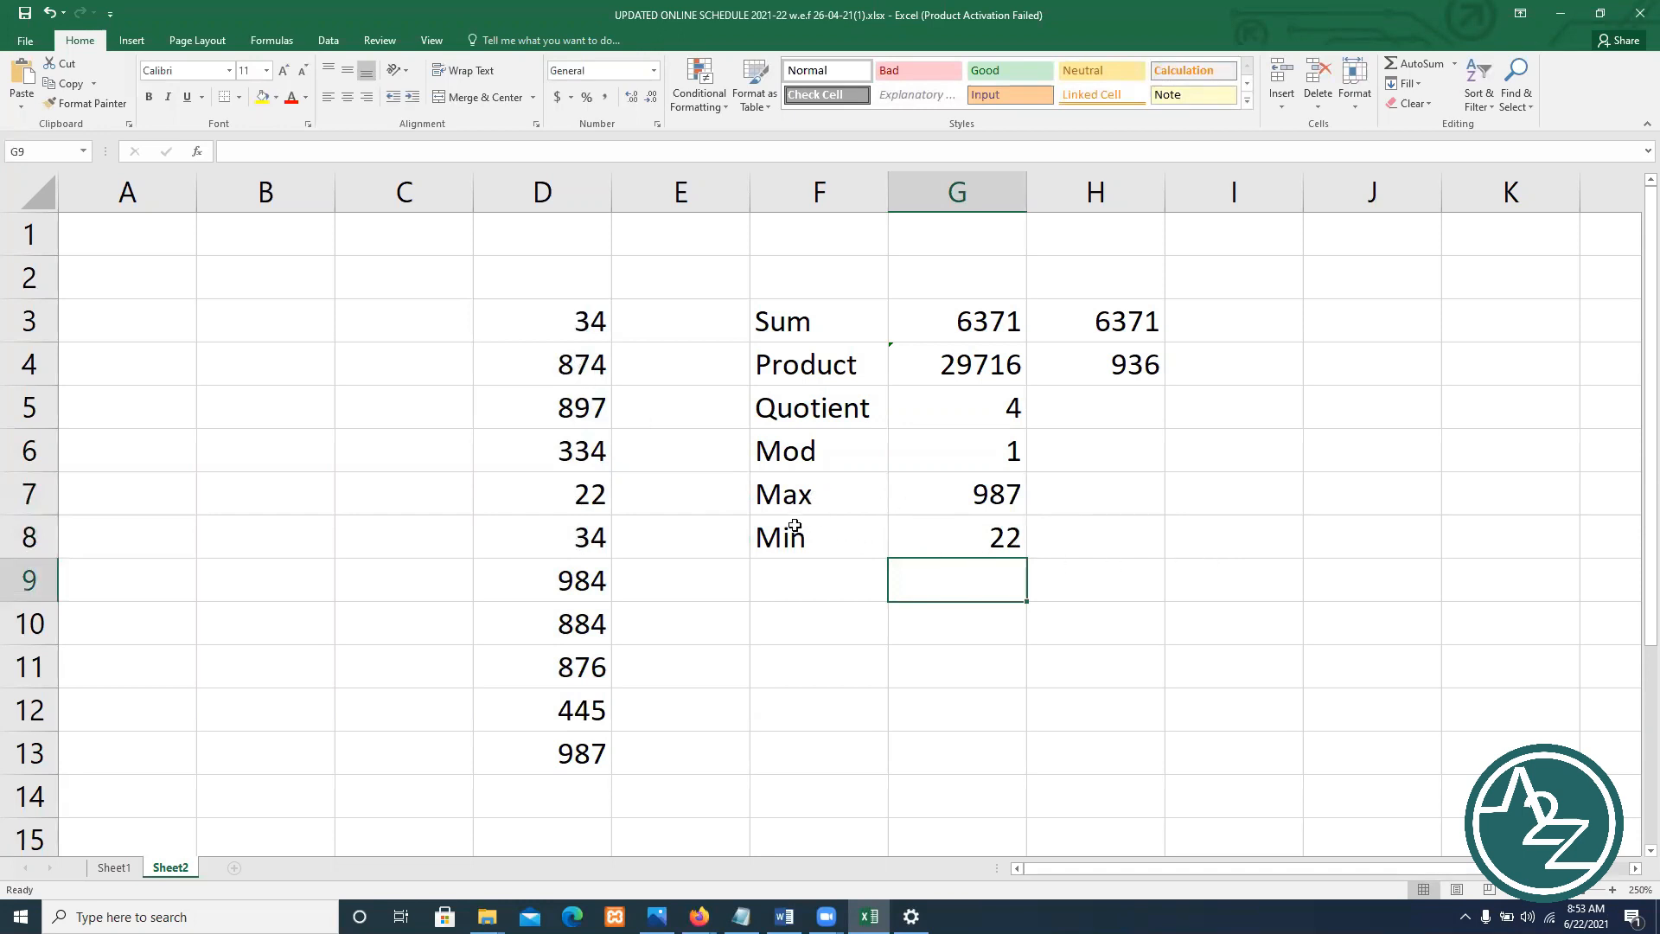
Label cell F9, below the Min label, as "Small" and cell F10 as "Large"
{"action": "left_click", "coordinate": [765, 573]}
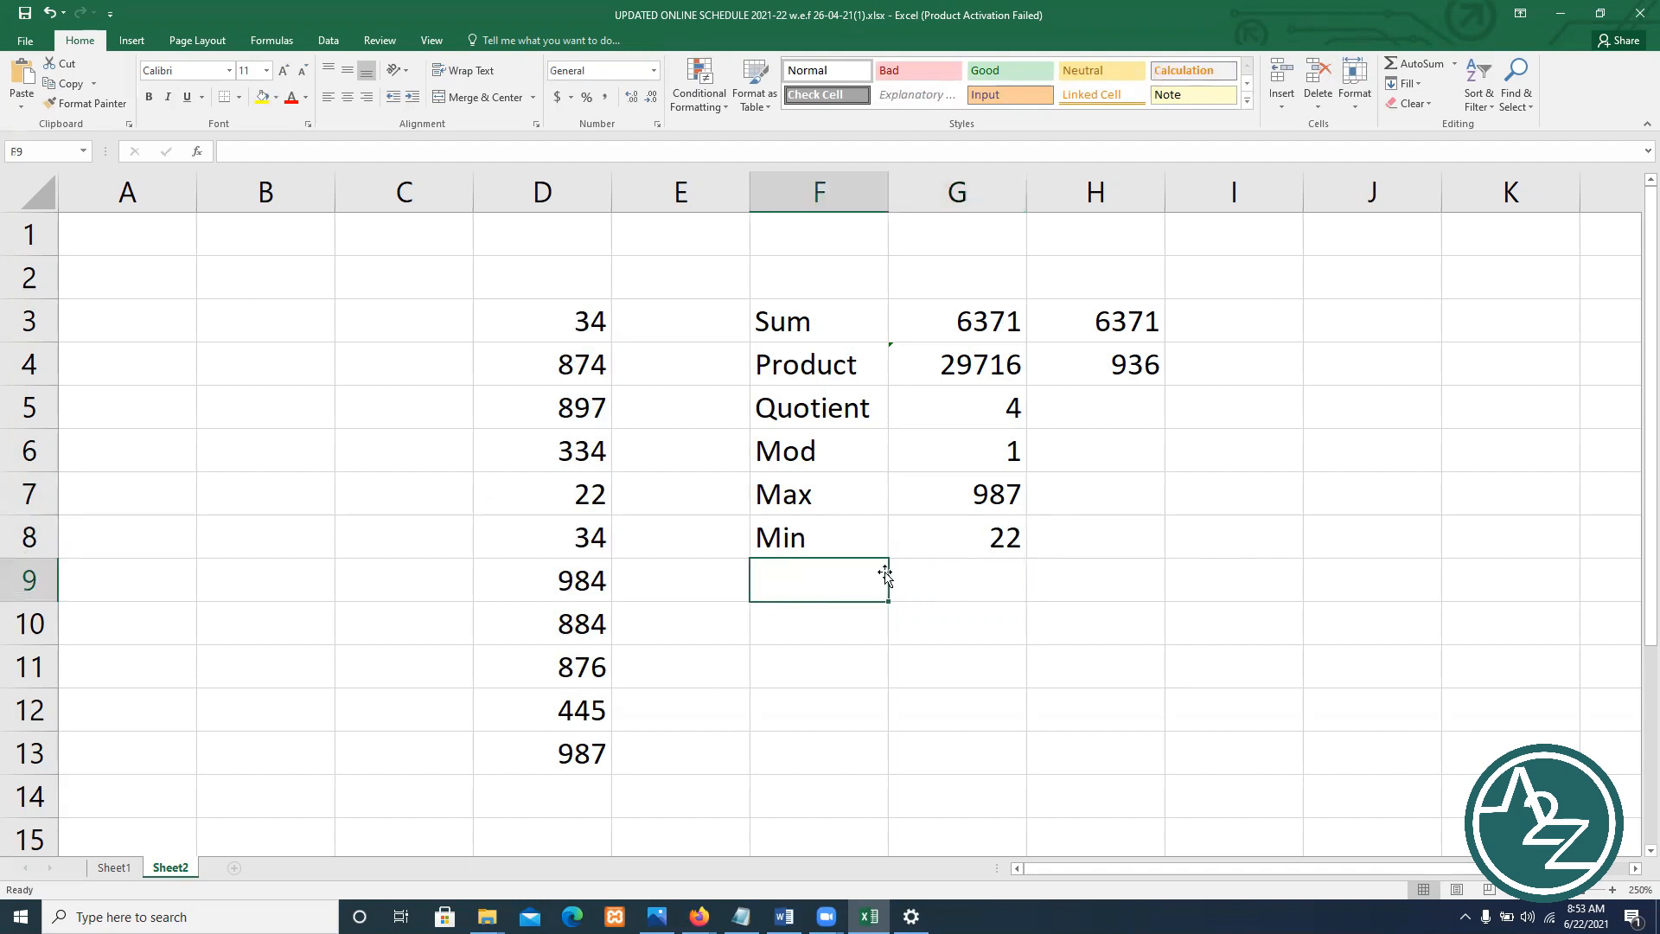
{"action": "type", "text": "Small"}
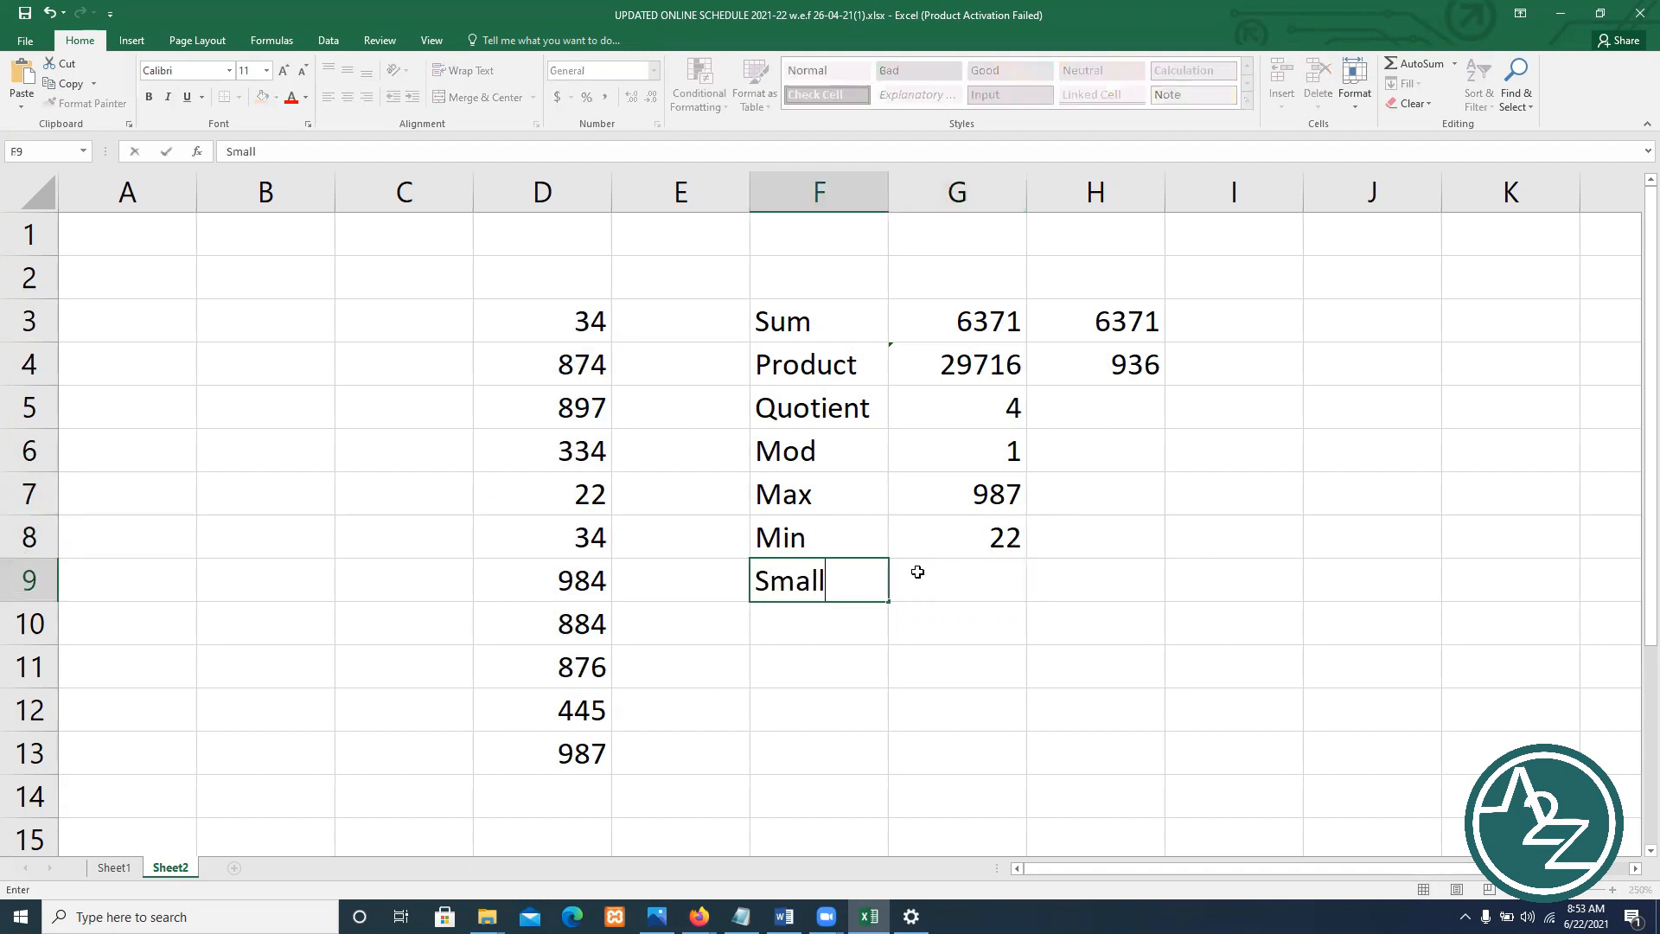
{"action": "key", "text": "Return"}
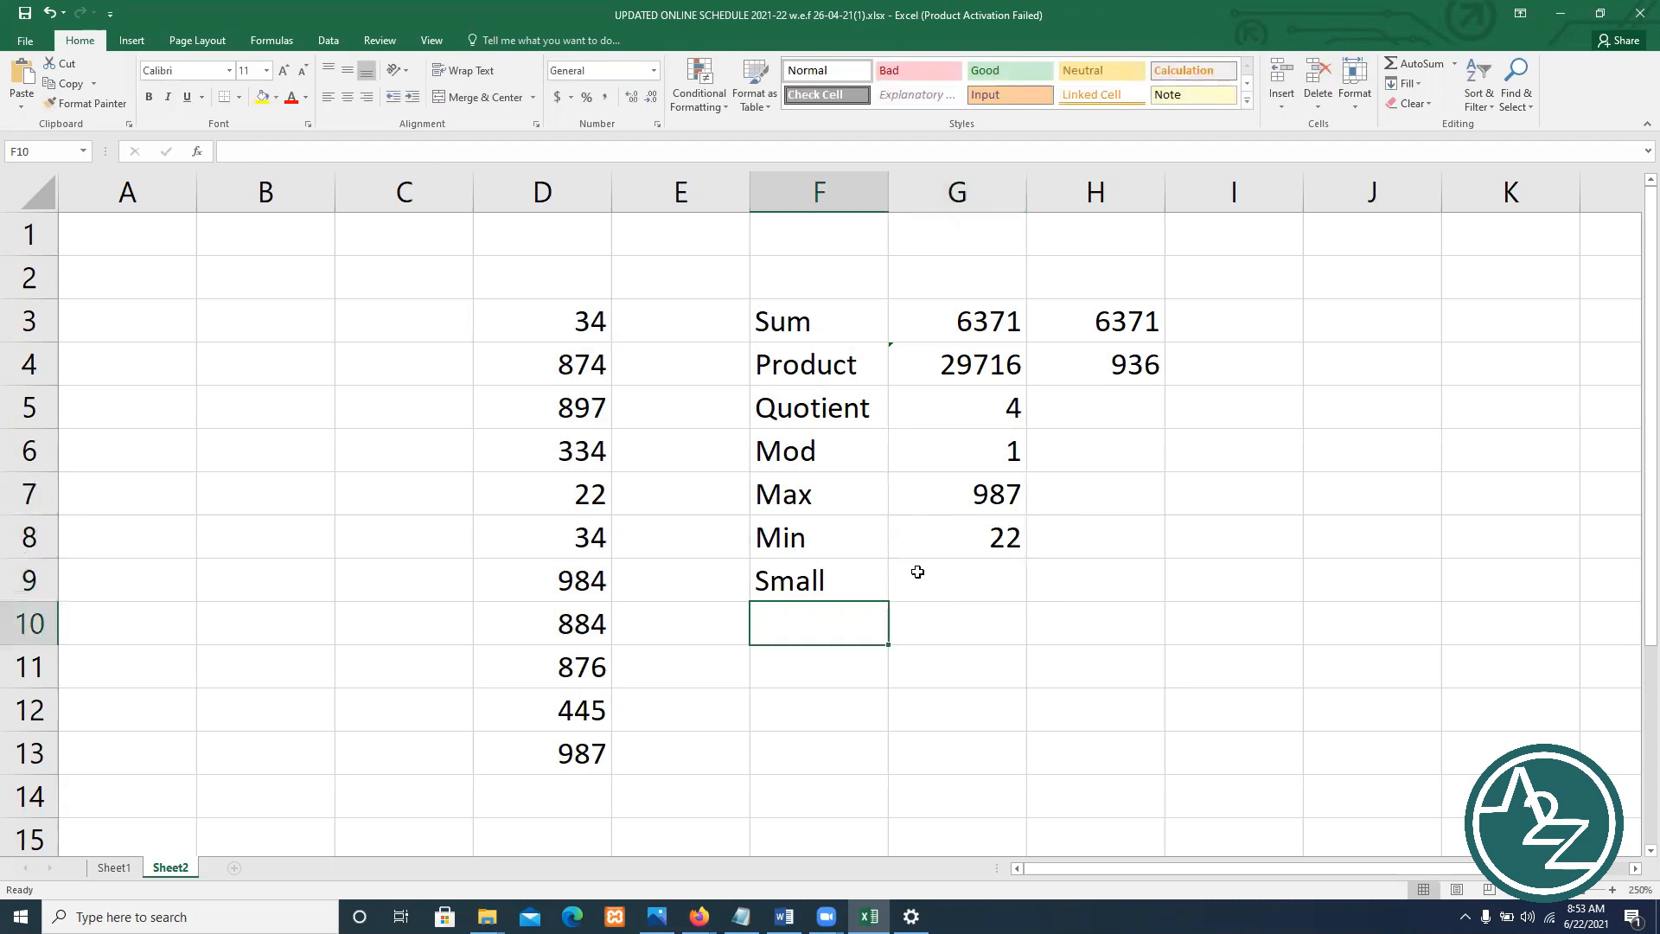
{"action": "type", "text": "Large"}
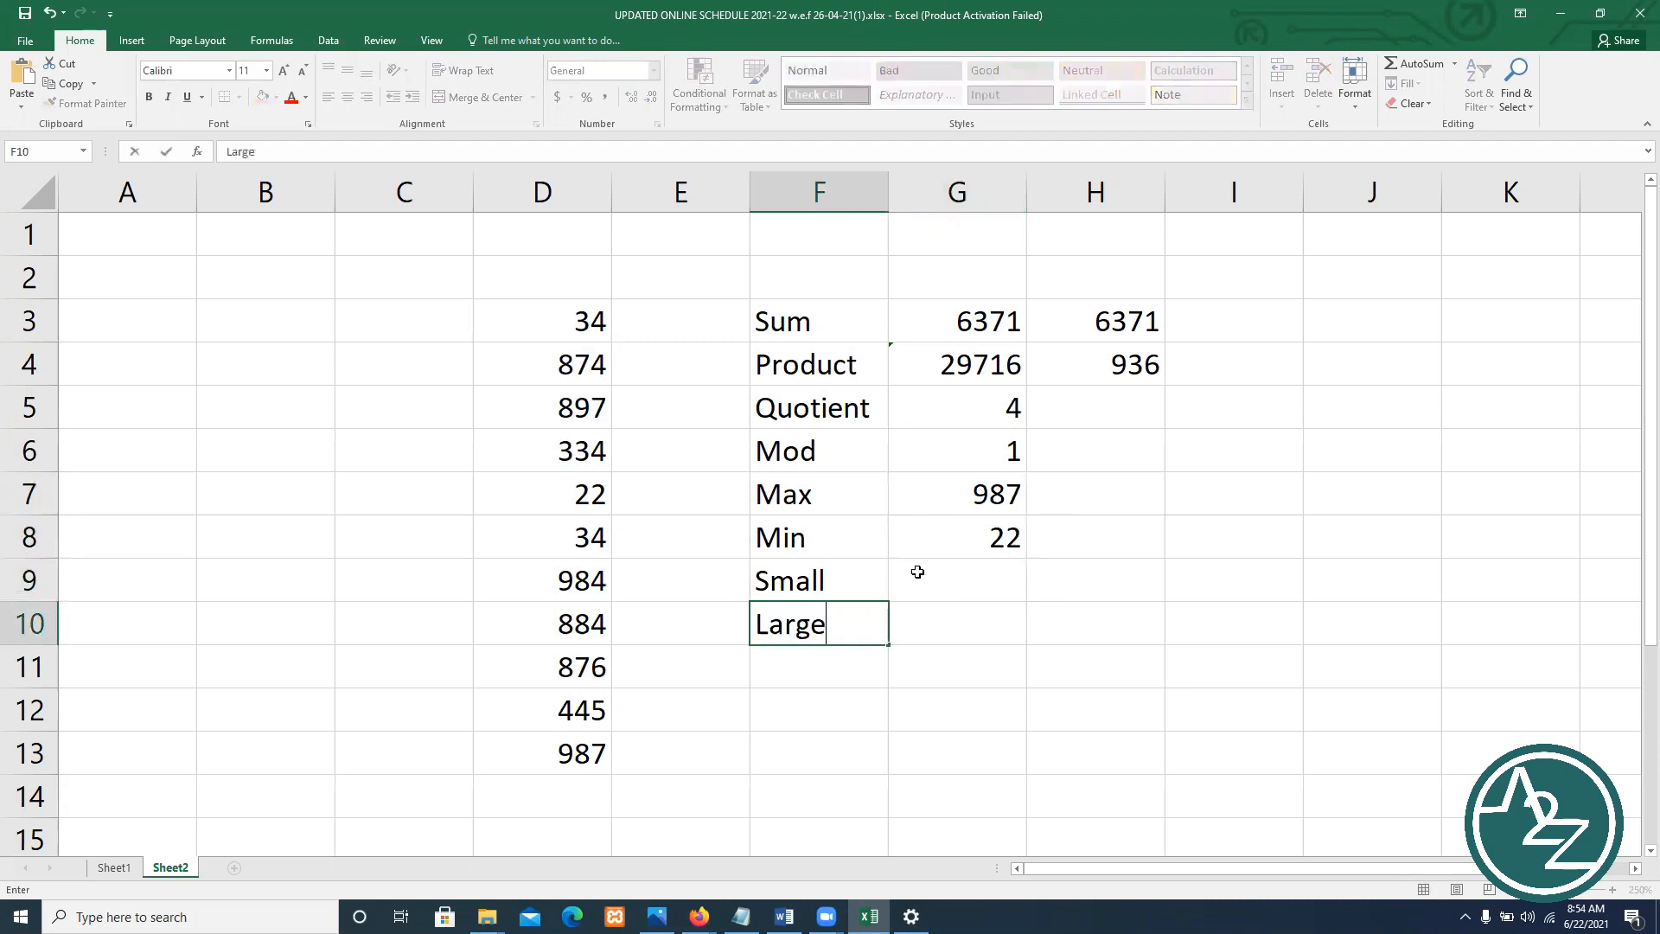
{"action": "left_click", "coordinate": [962, 576]}
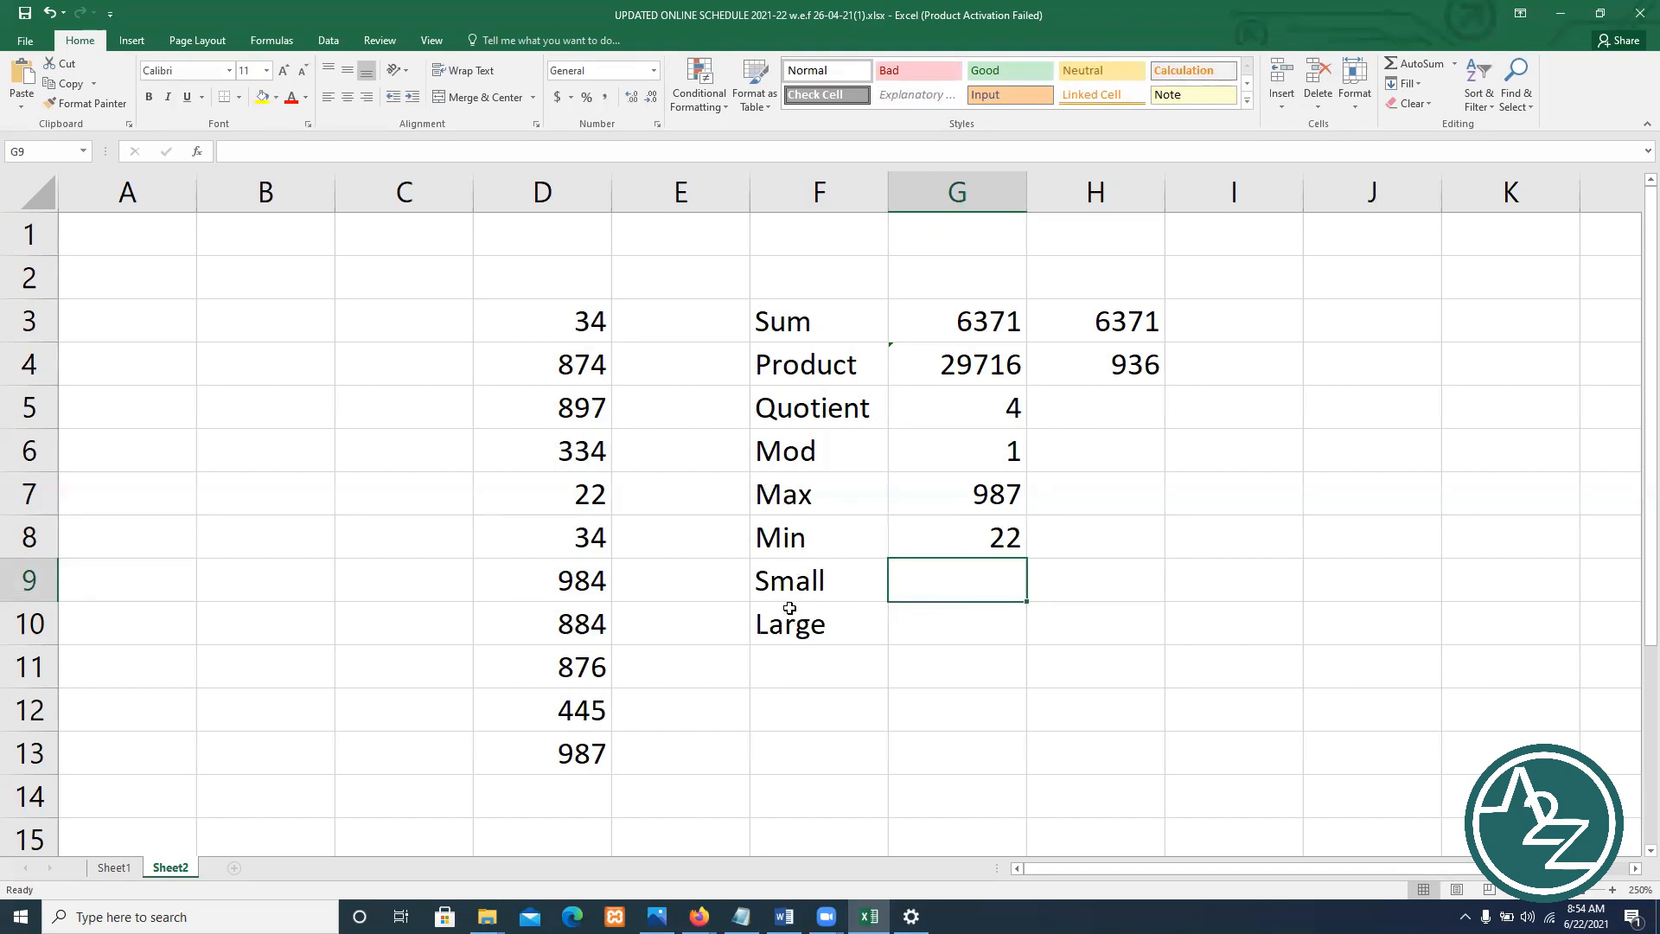
Examine the Max and Min formulas, the Small and Large labels, and the number range D3:D13
{"action": "left_click", "coordinate": [983, 499]}
{"action": "left_click", "coordinate": [945, 525]}
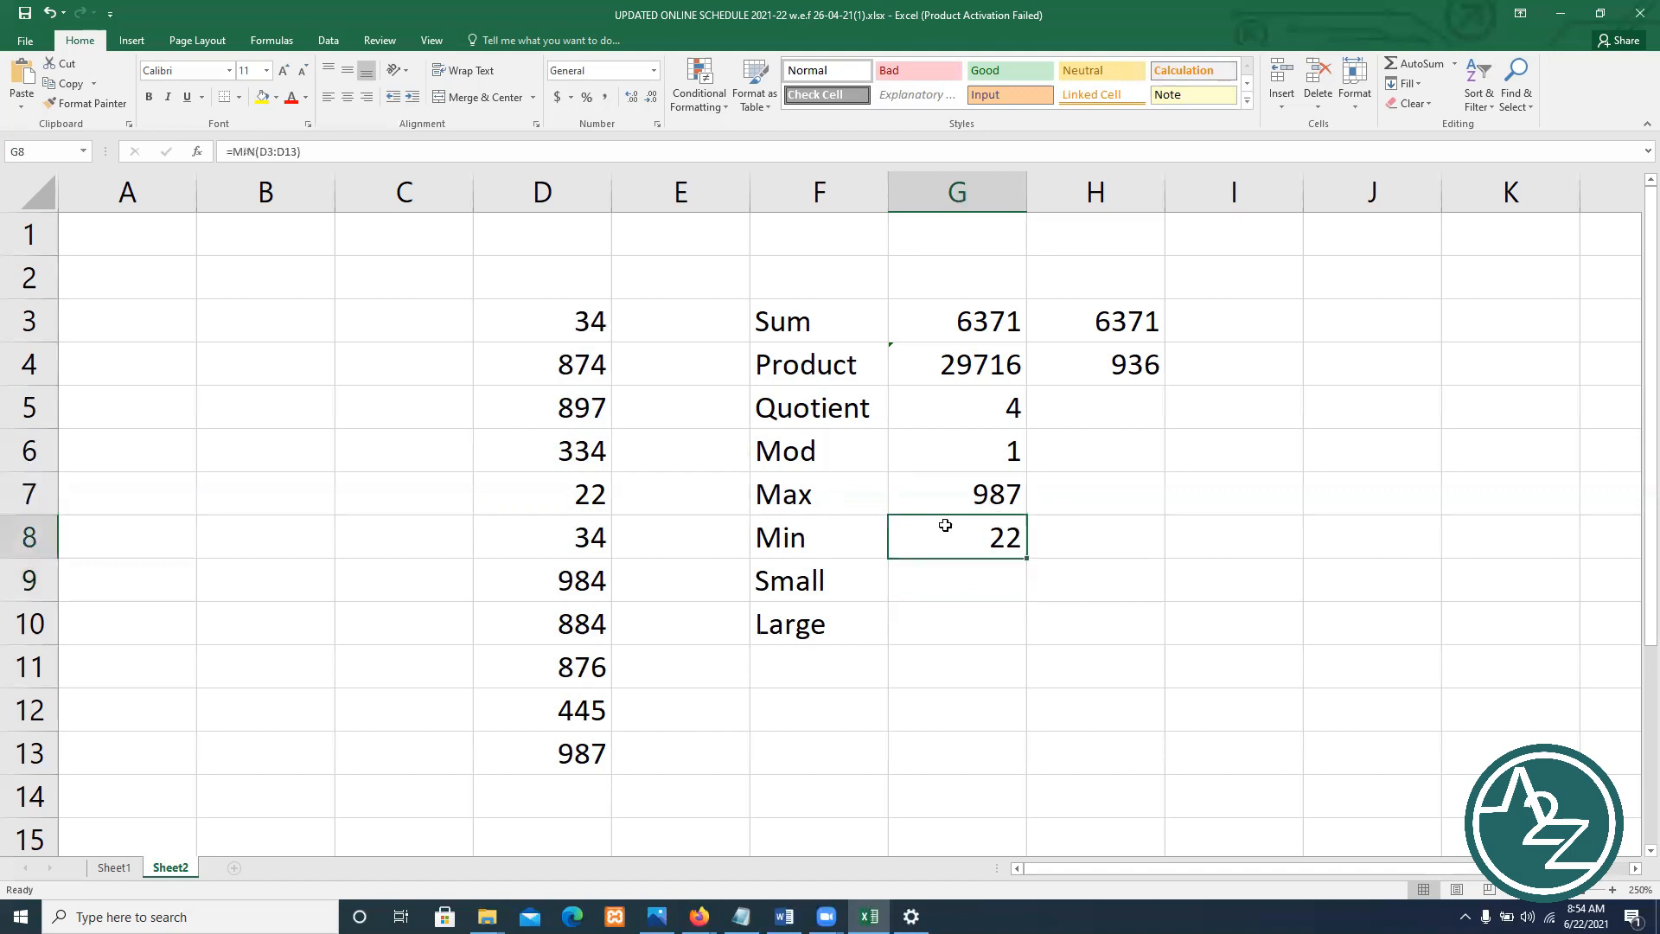
{"action": "left_click", "coordinate": [821, 584]}
{"action": "left_click", "coordinate": [825, 630]}
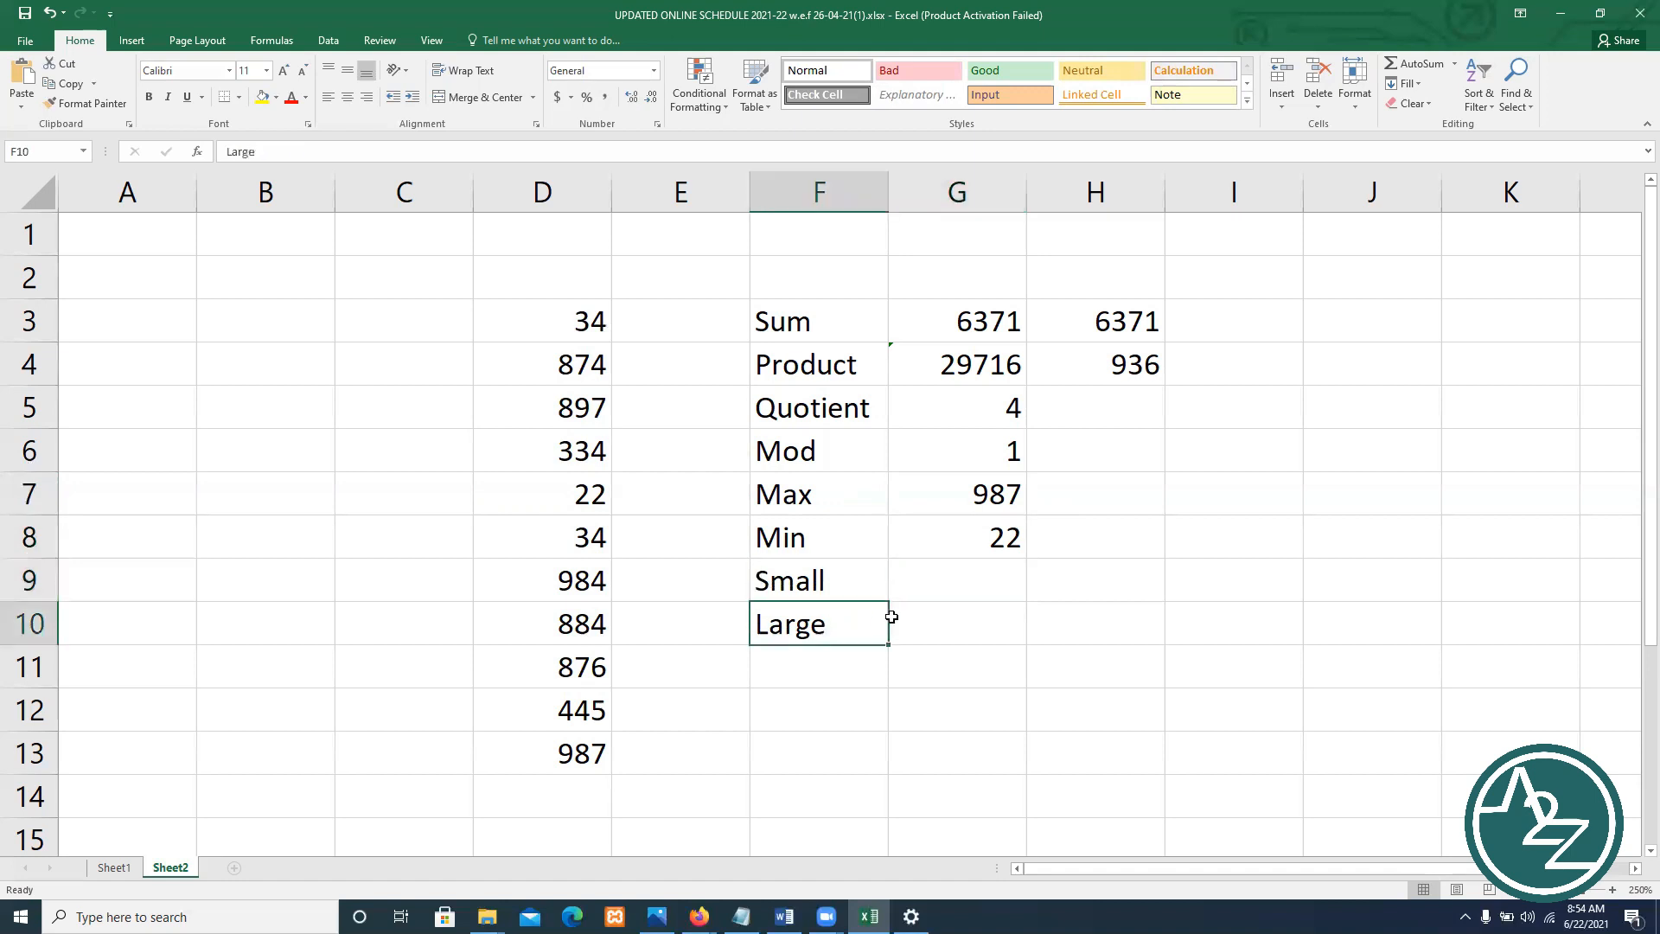
{"action": "left_click", "coordinate": [957, 577]}
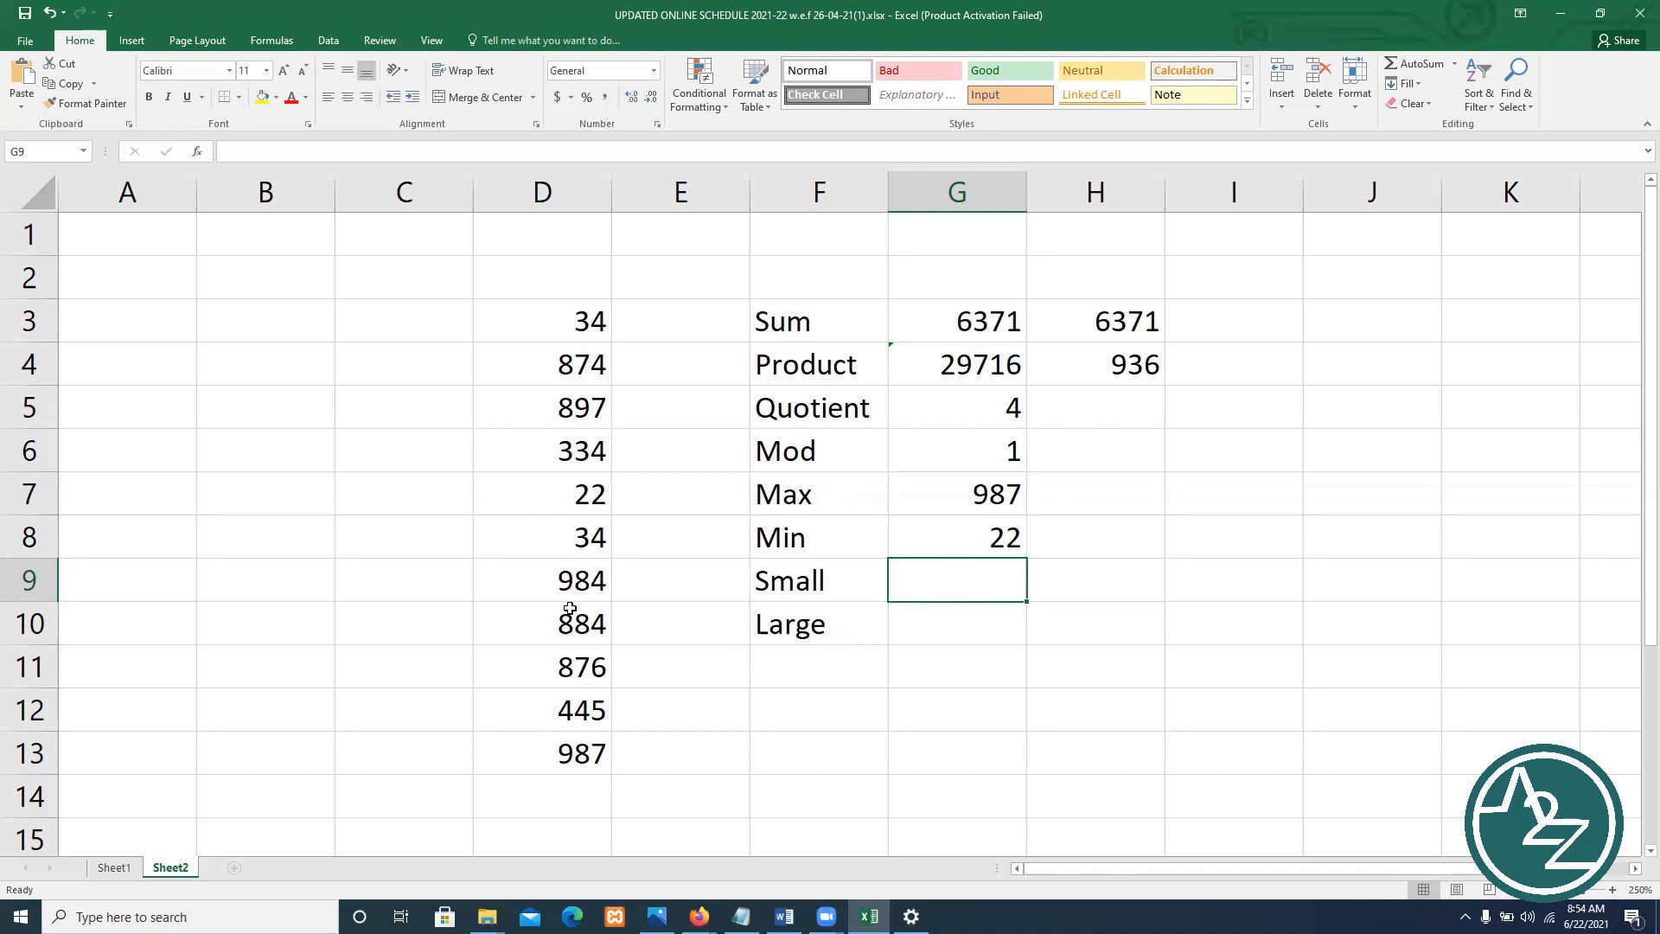
{"action": "left_click_drag", "start_coordinate": [563, 321], "coordinate": [560, 753]}
{"action": "left_click_drag", "start_coordinate": [560, 753], "coordinate": [561, 750]}
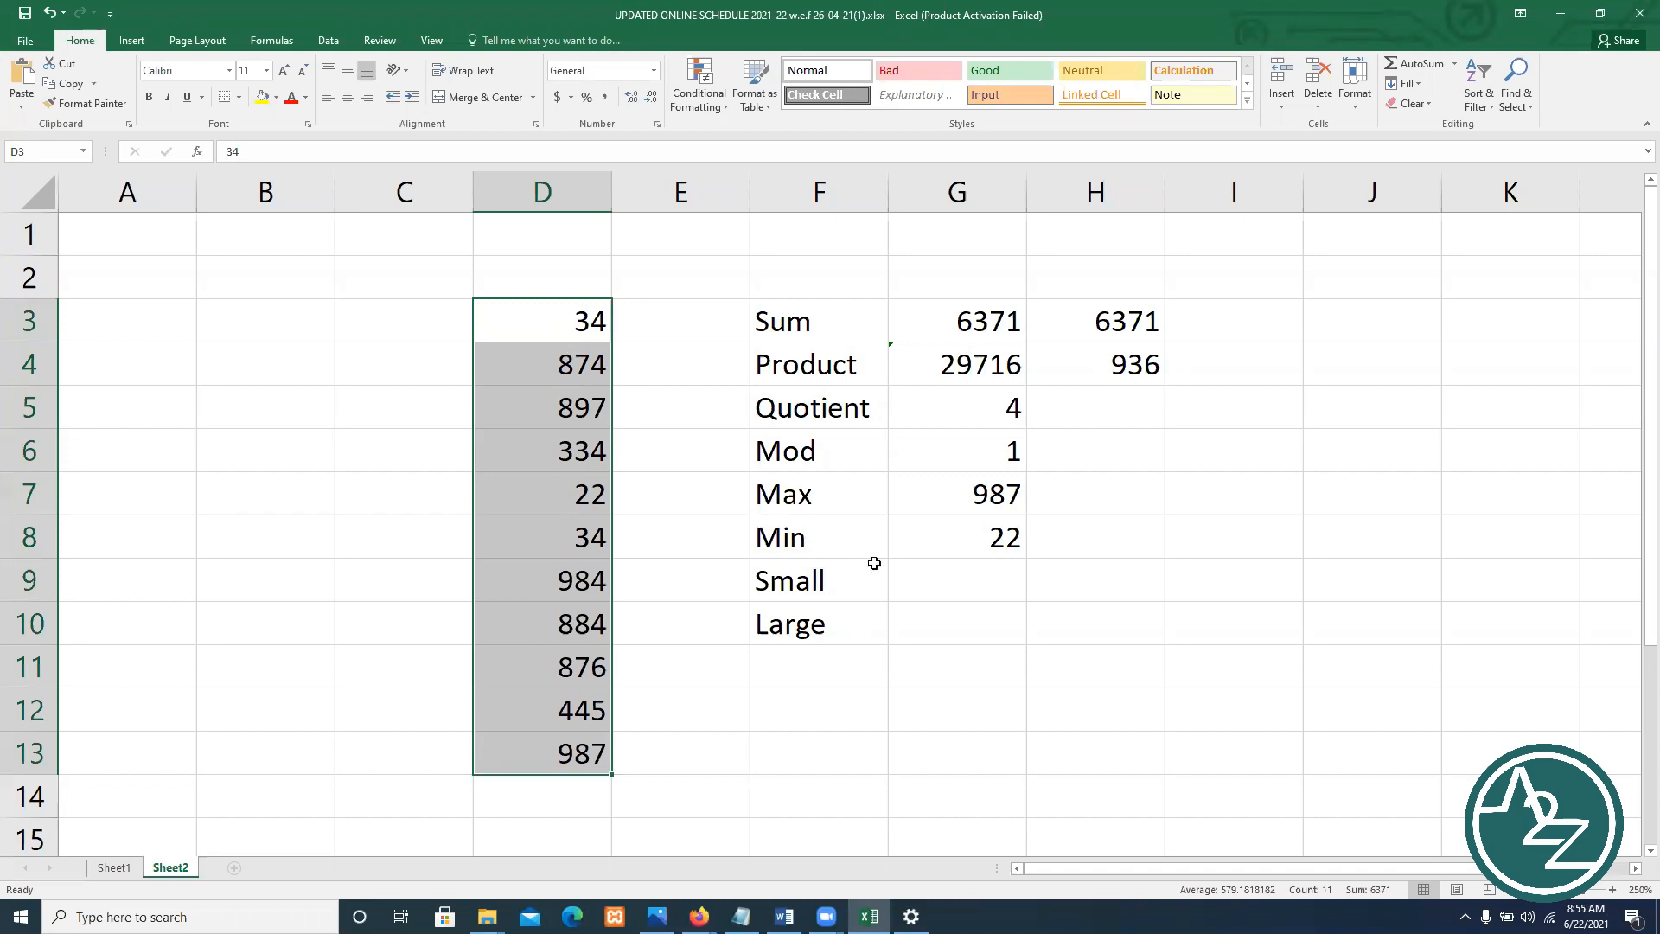
Calculate the fifth smallest of the column D numbers in G9 with =SMALL(D3:D13,5)
{"action": "left_click", "coordinate": [942, 587]}
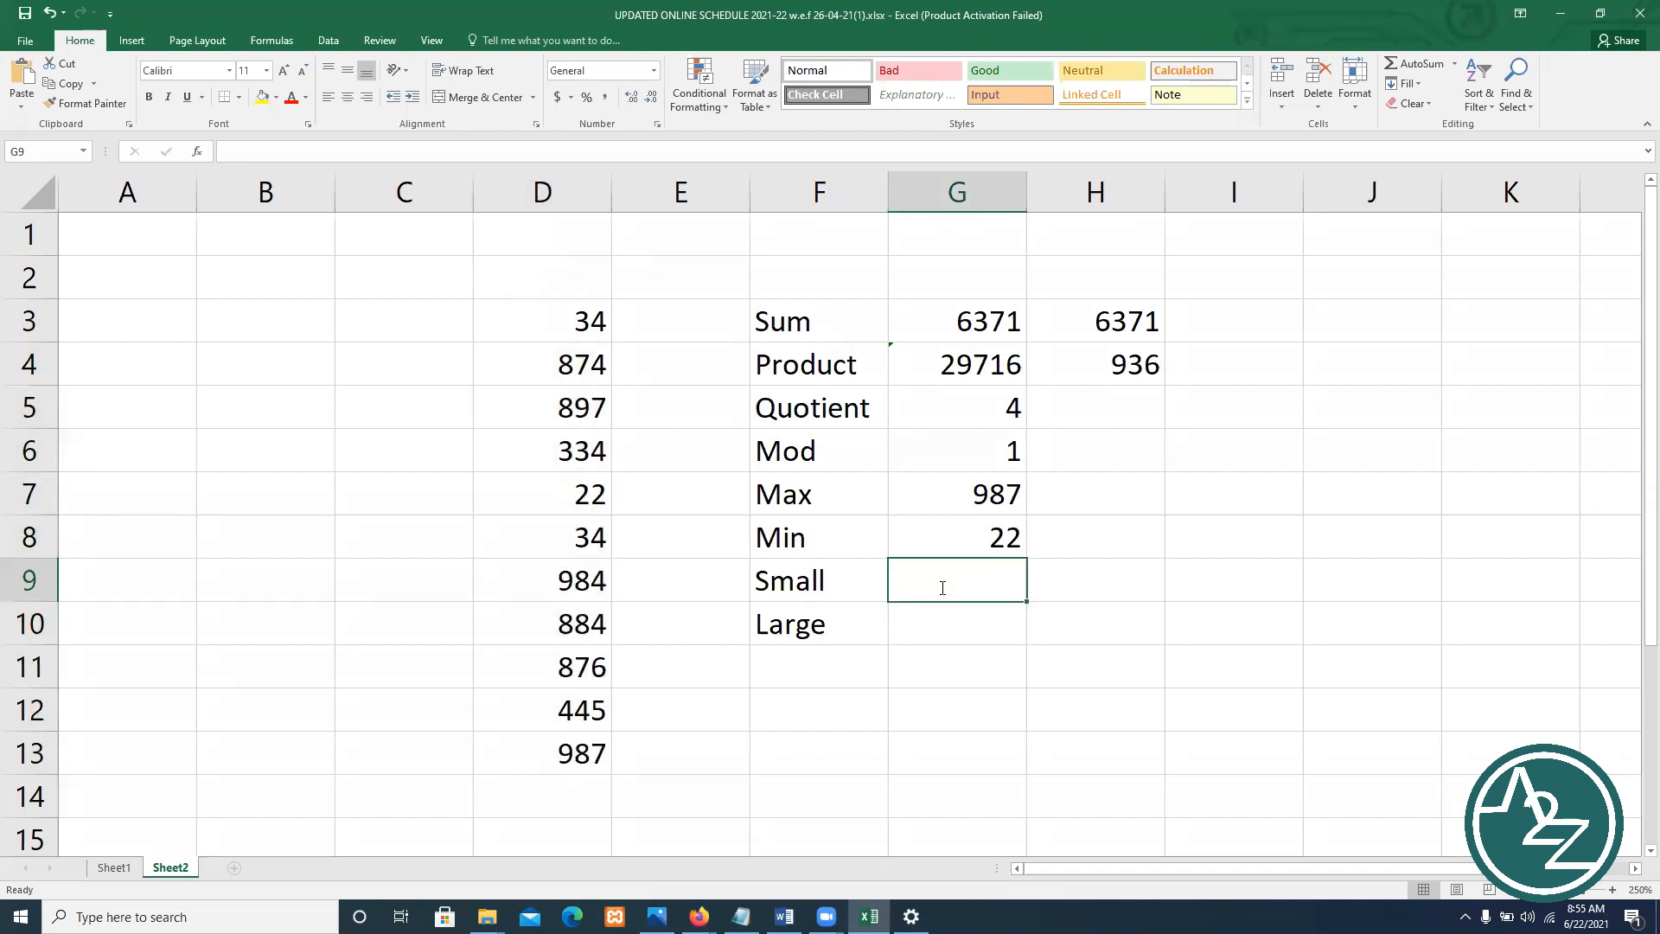
{"action": "type", "text": "=sm"}
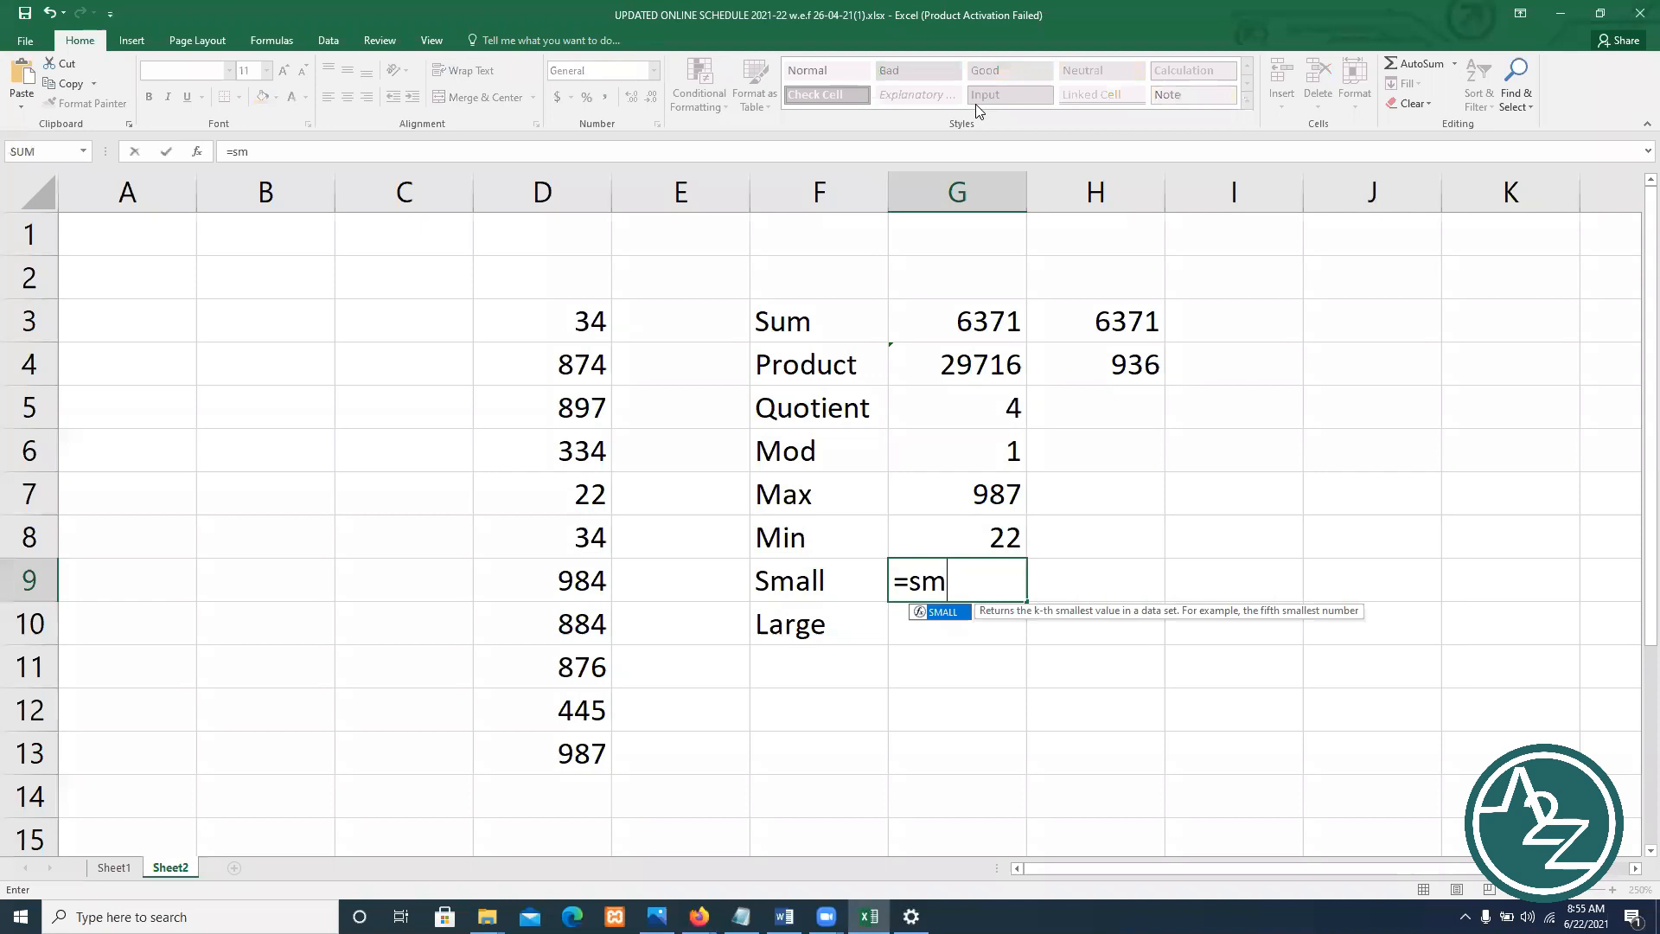
{"action": "type", "text": "all("}
{"action": "left_click_drag", "start_coordinate": [585, 318], "coordinate": [520, 745]}
{"action": "type", "text": ","}
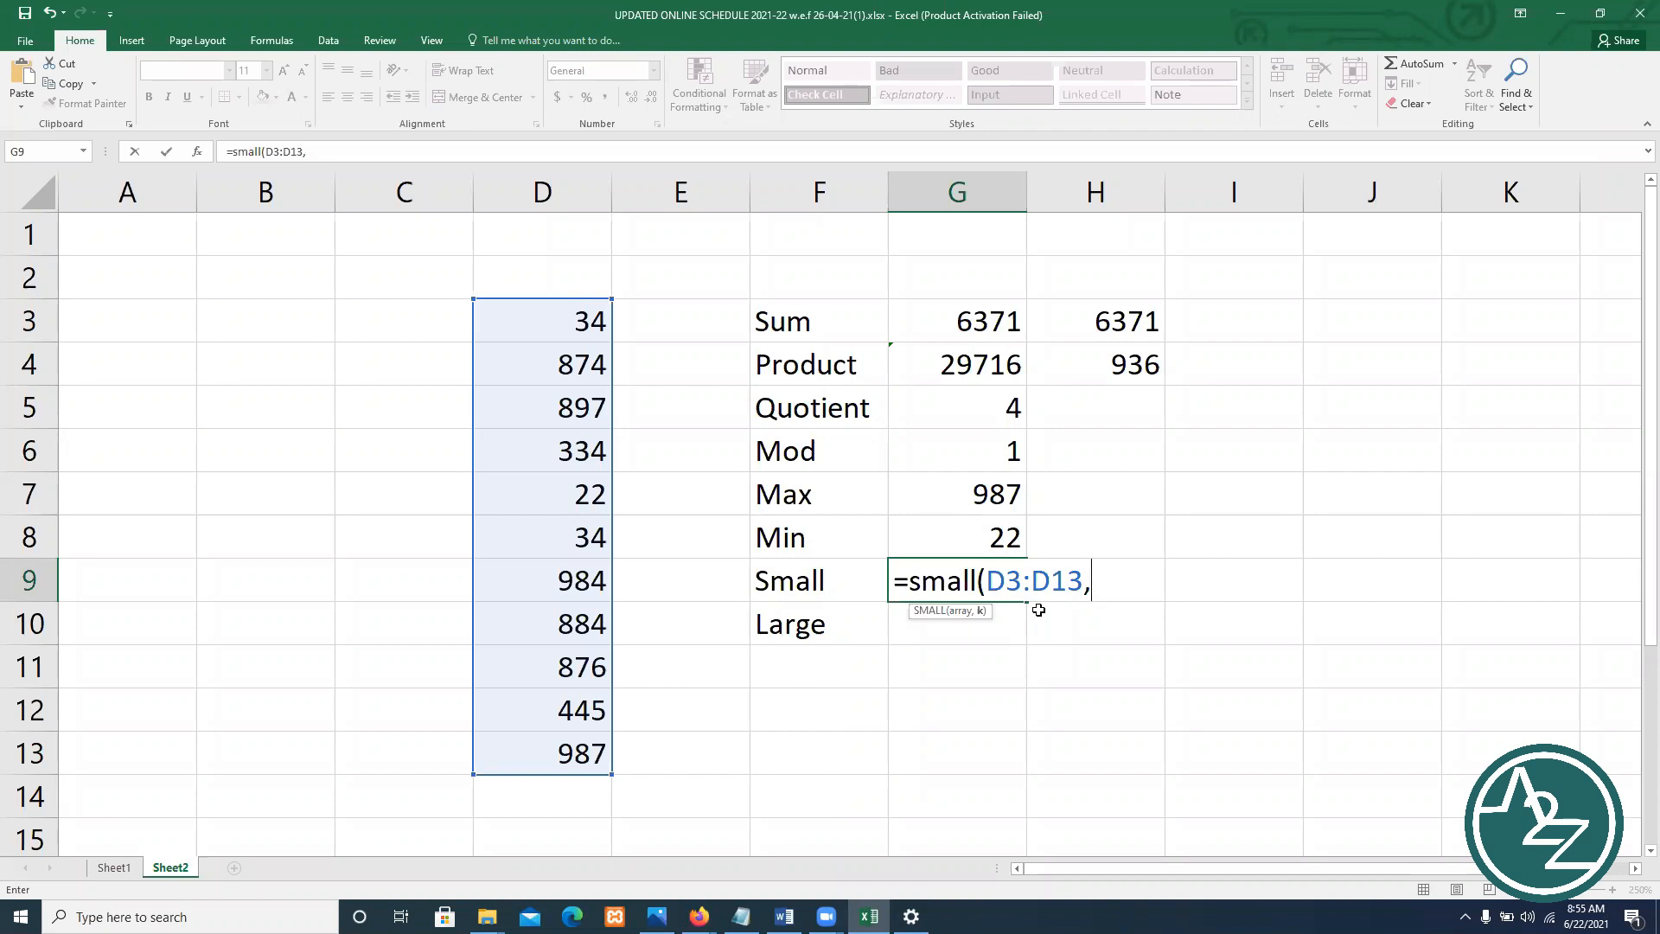
{"action": "type", "text": "5)"}
{"action": "key", "text": "Return"}
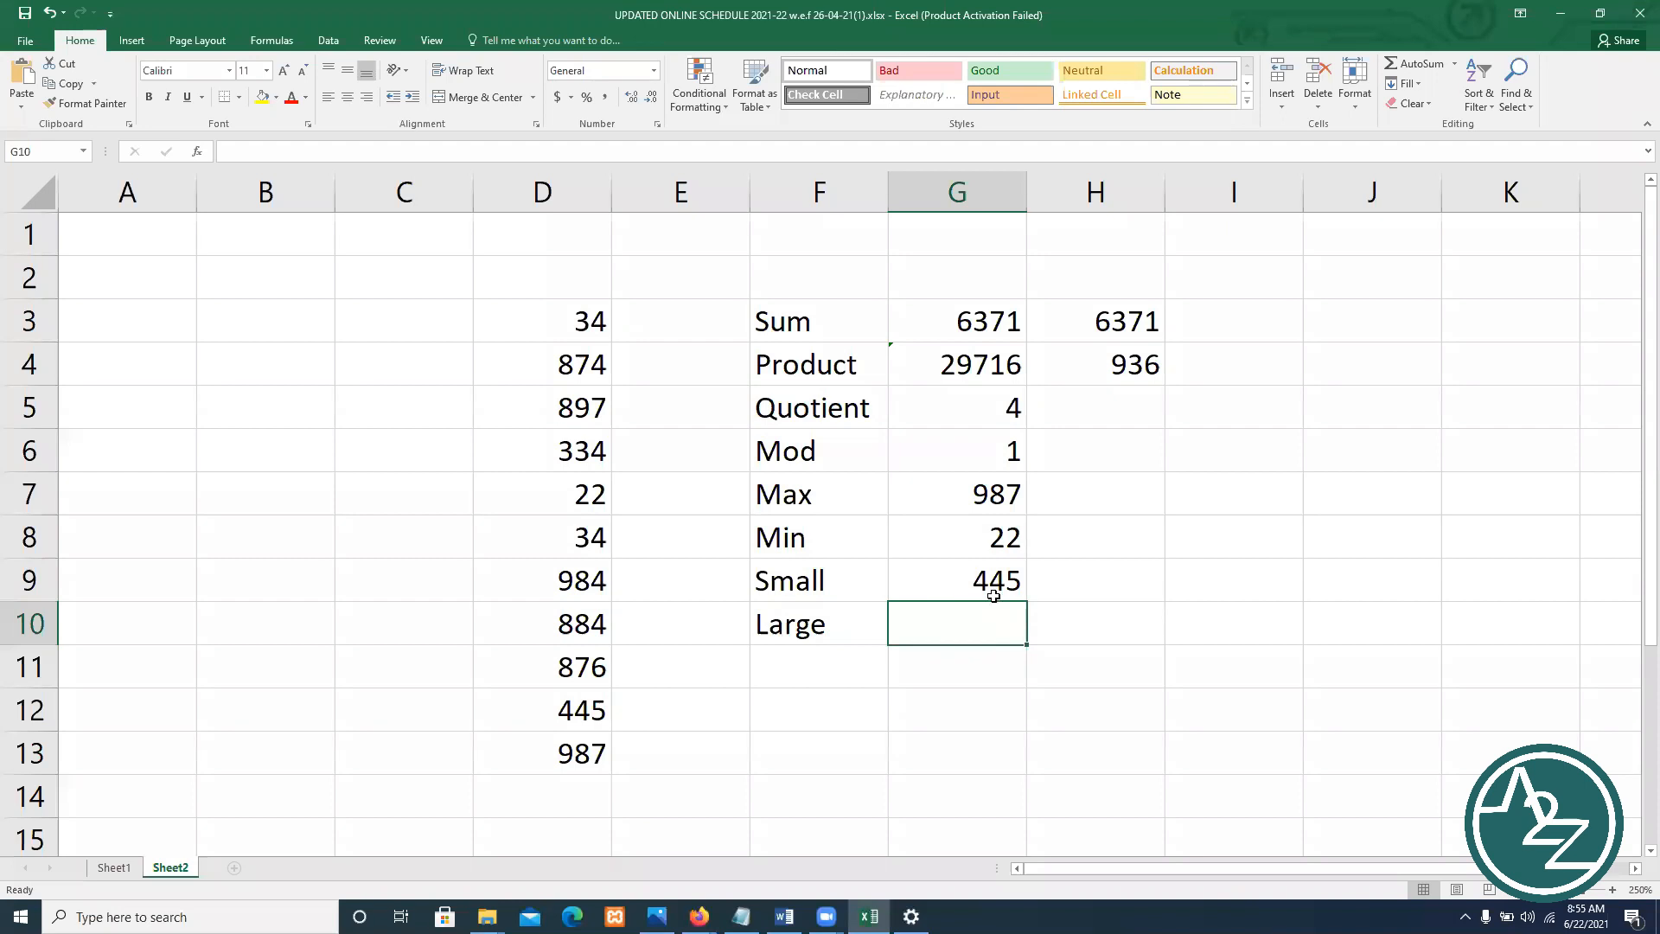
Calculate the first smallest of the column D numbers in H9 with =SMALL(D3:D13,1)
{"action": "left_click", "coordinate": [1068, 590]}
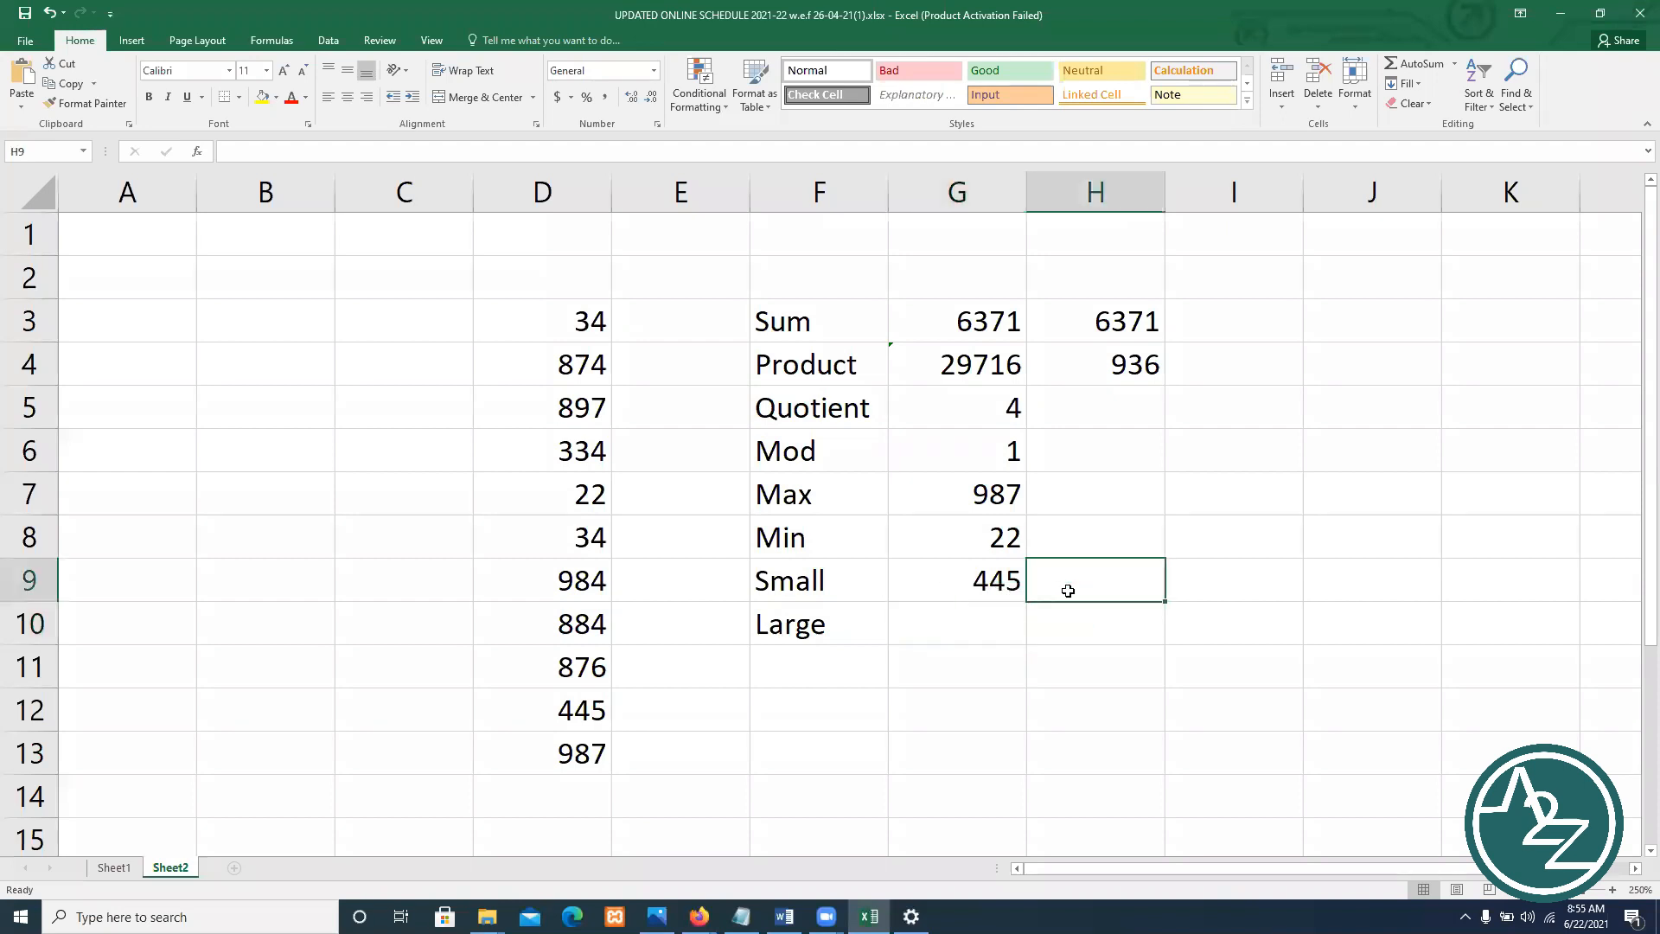
{"action": "left_click", "coordinate": [944, 518]}
{"action": "left_click", "coordinate": [1115, 583]}
{"action": "type", "text": "-sm"}
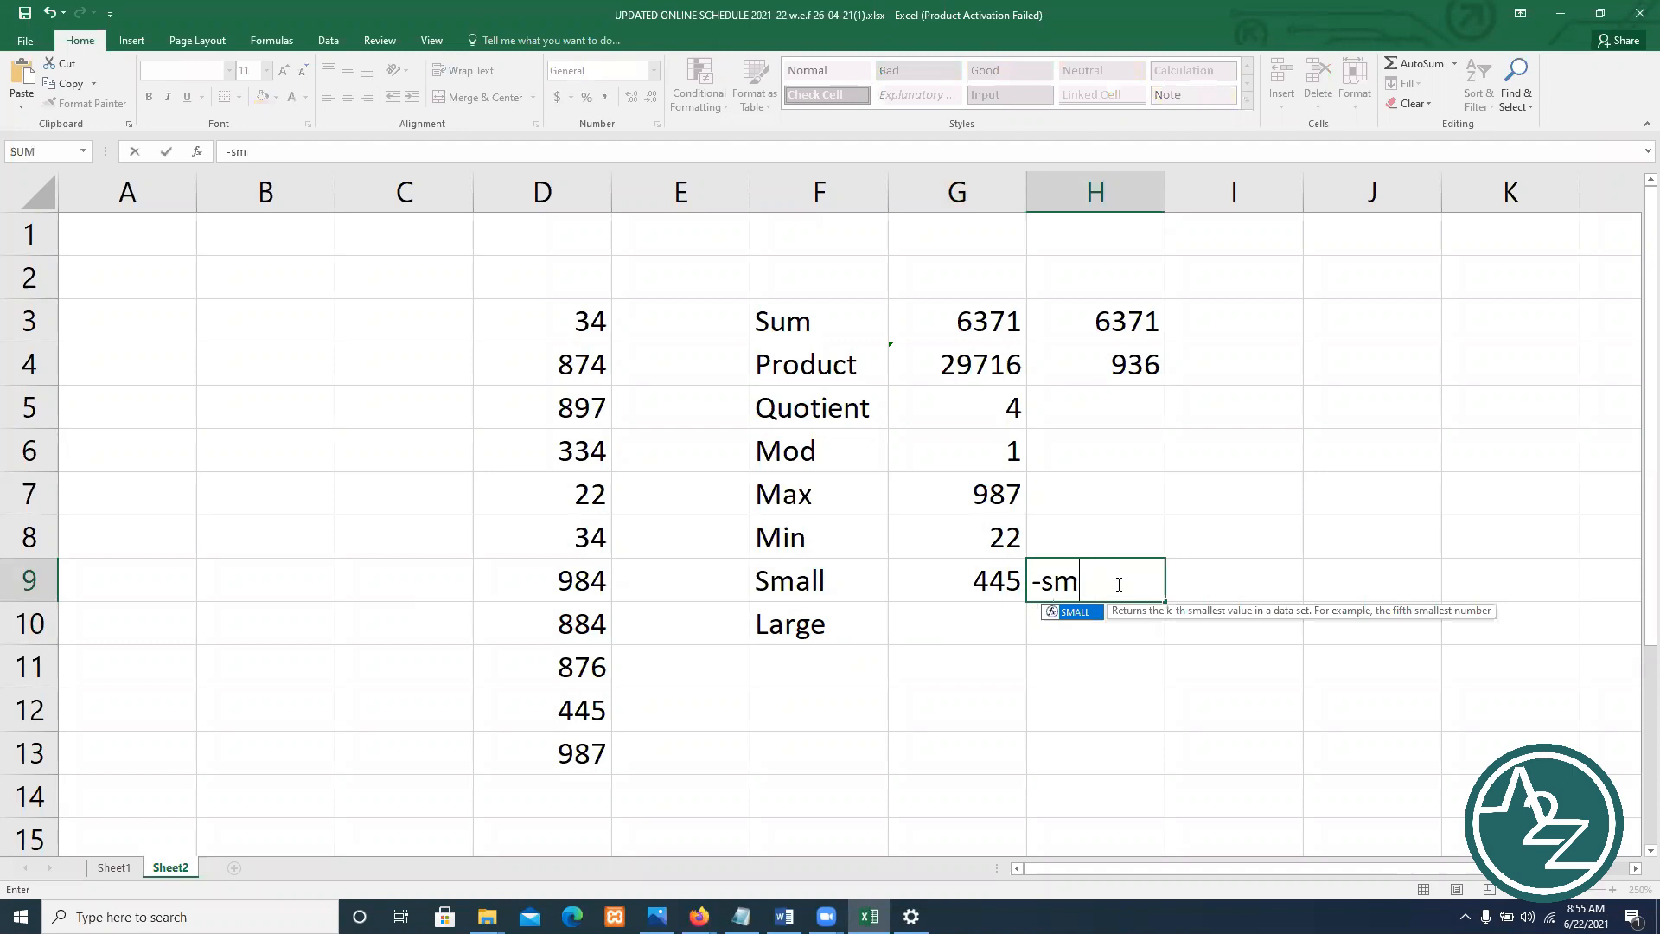
{"action": "key", "text": "BackSpace"}
{"action": "key", "text": "BackSpace"}
{"action": "key", "text": "BackSpace"}
{"action": "type", "text": "=sma"}
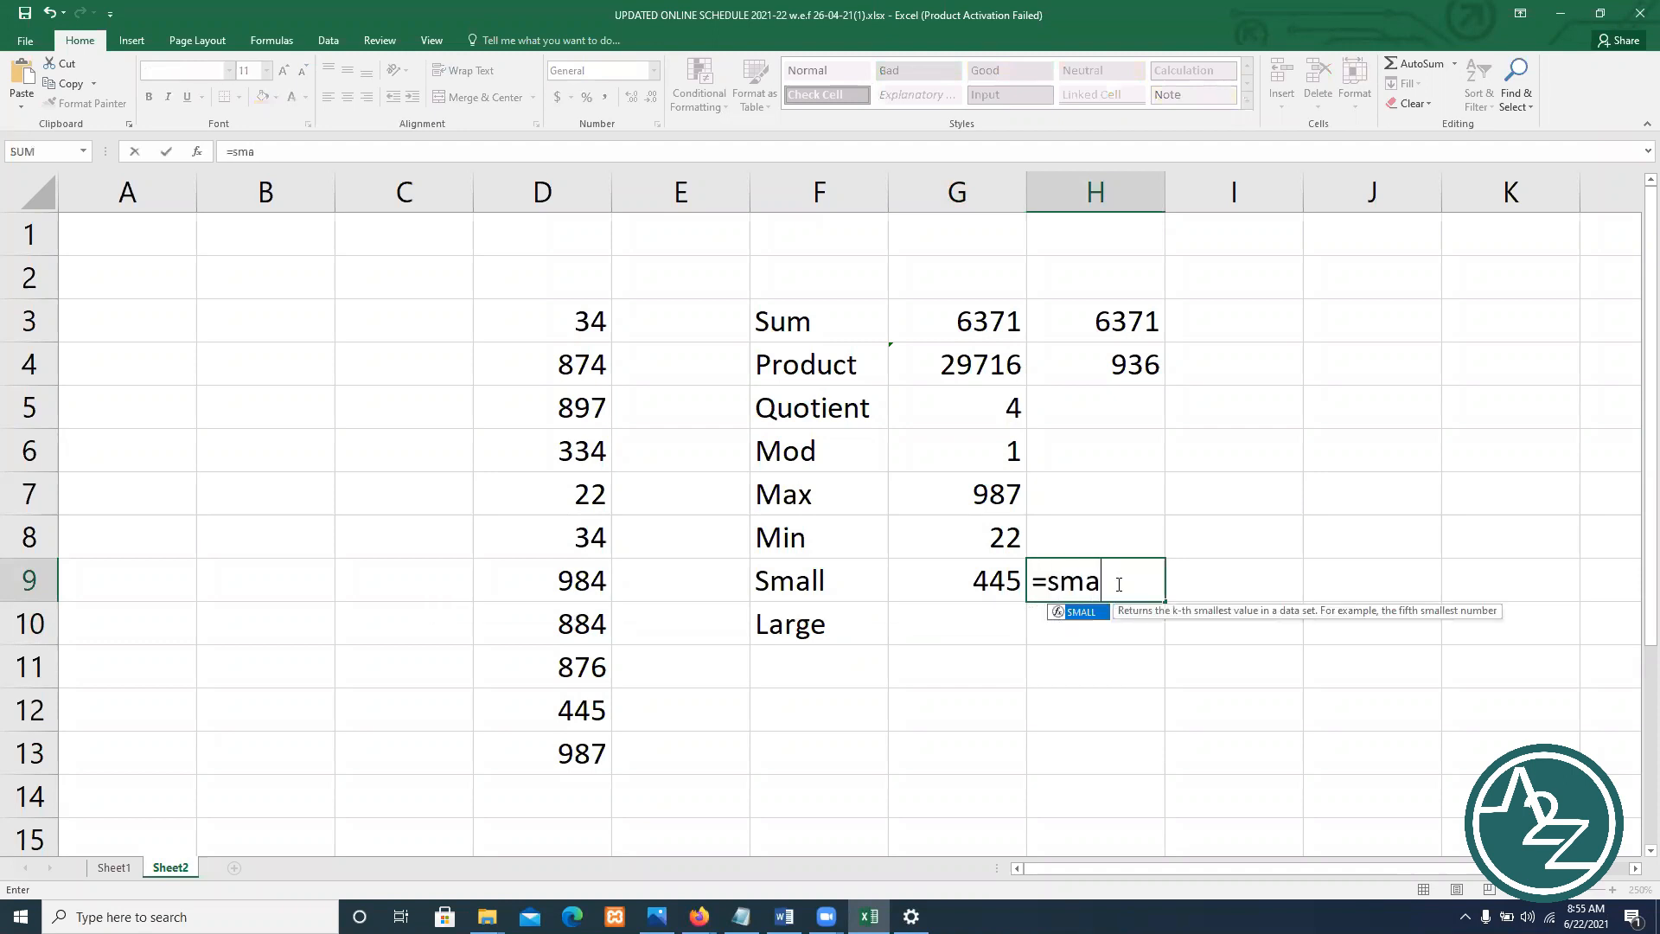
{"action": "type", "text": "ll("}
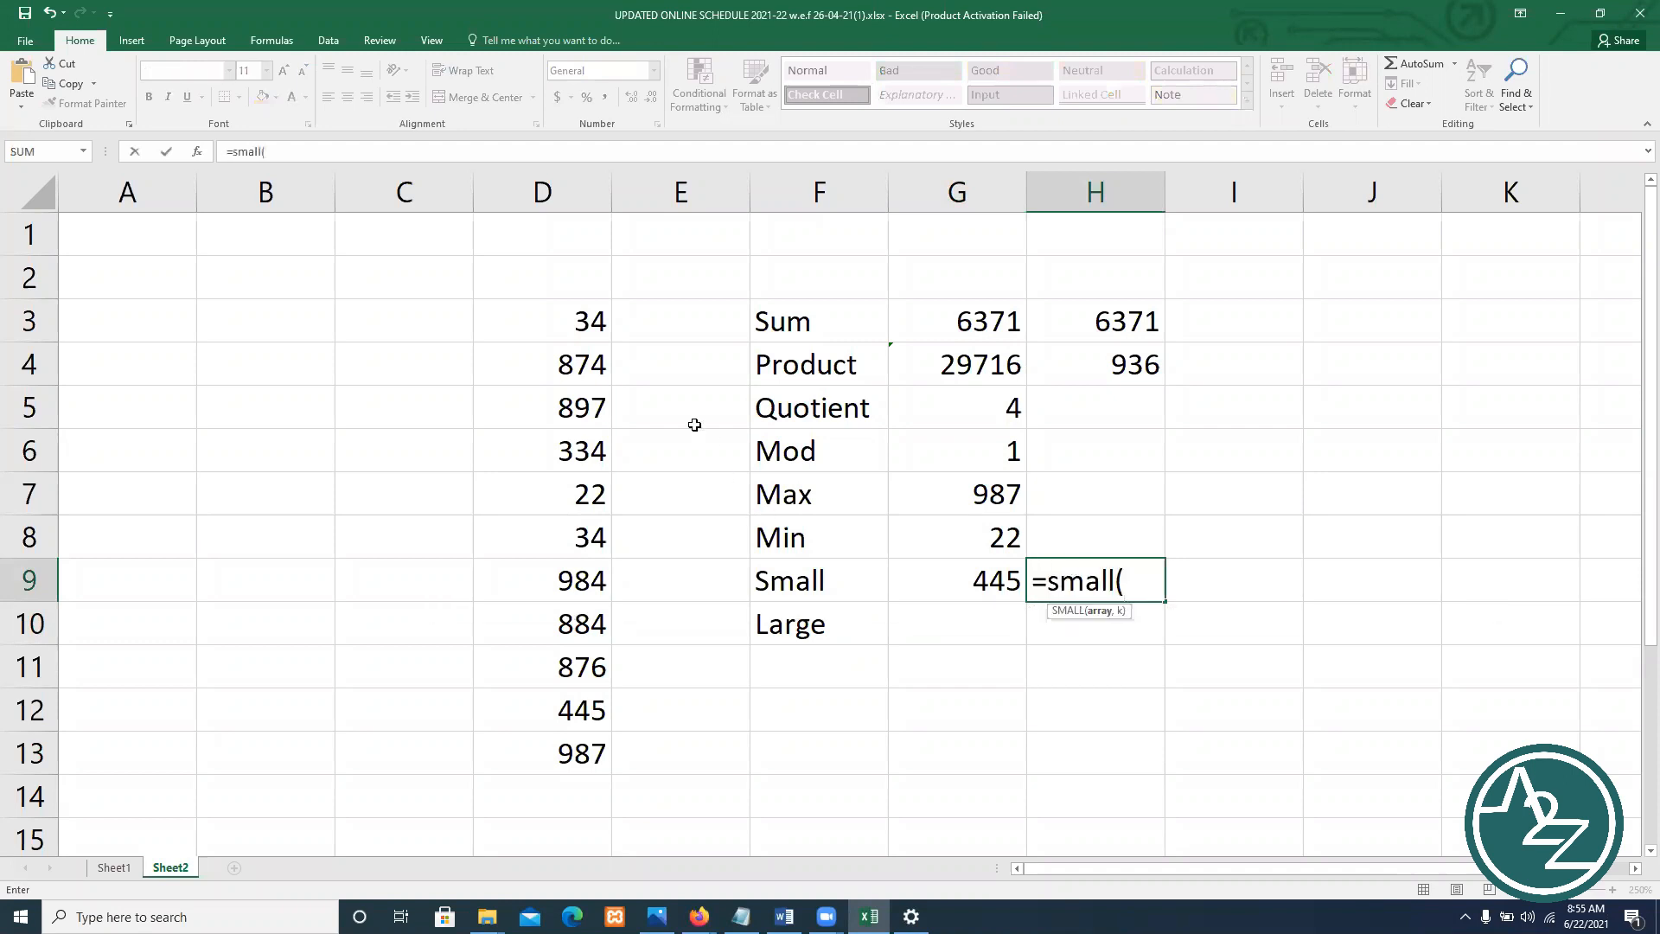
{"action": "left_click_drag", "start_coordinate": [602, 319], "coordinate": [600, 765]}
{"action": "type", "text": ",1)"}
{"action": "key", "text": "Return"}
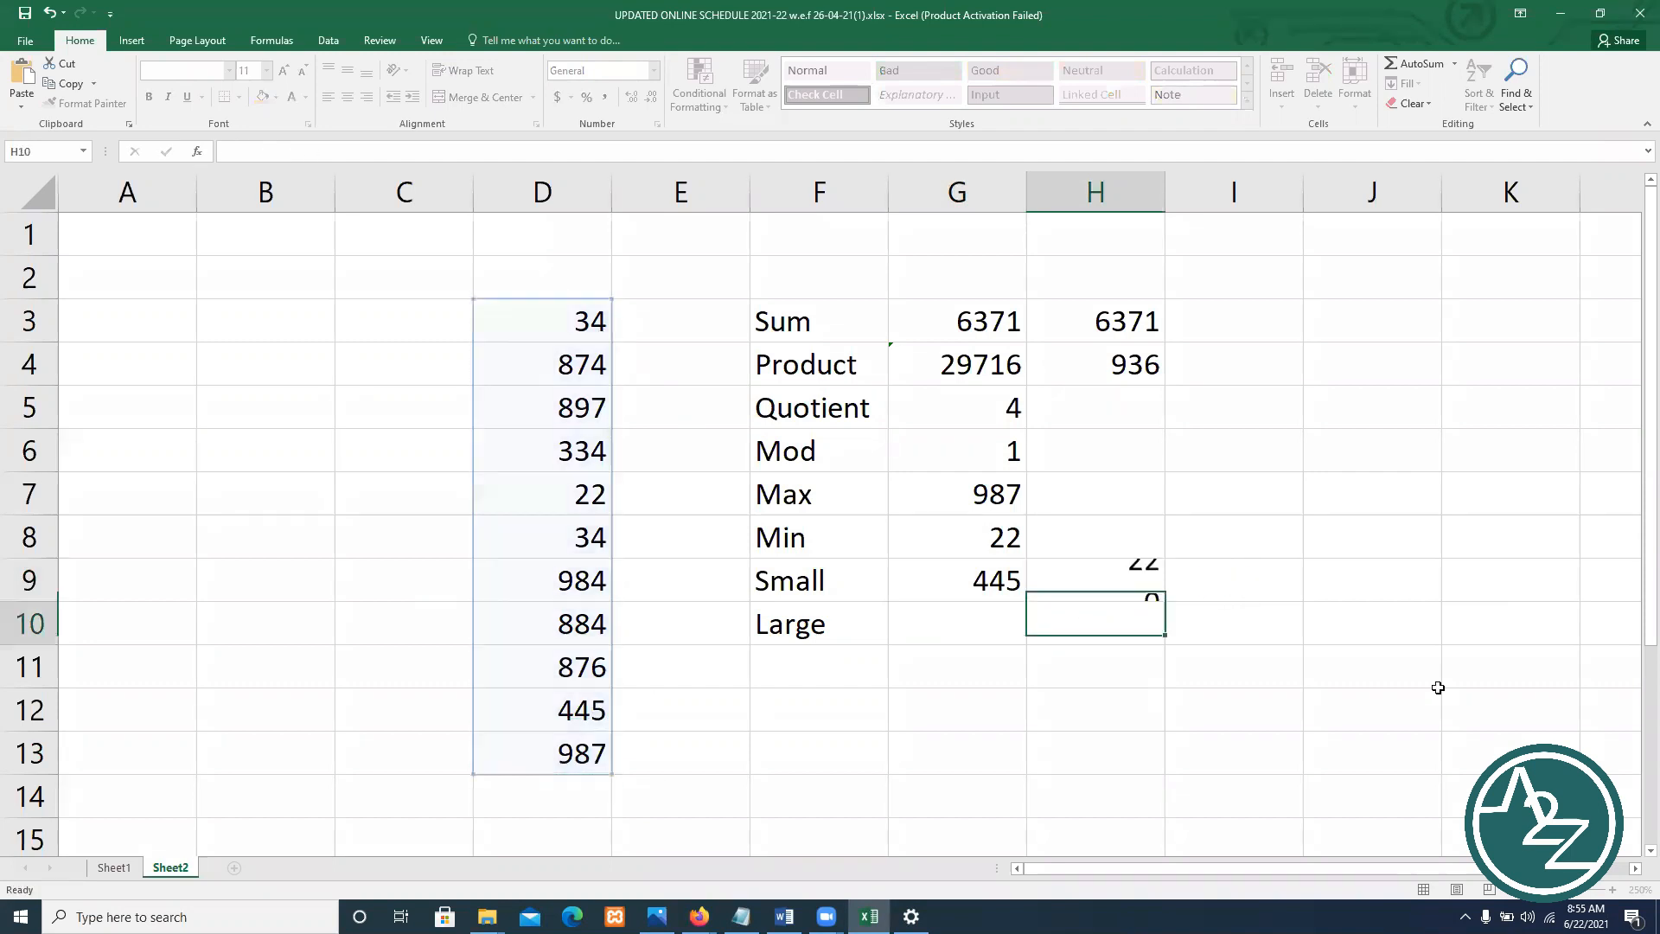
{"action": "left_click", "coordinate": [979, 589]}
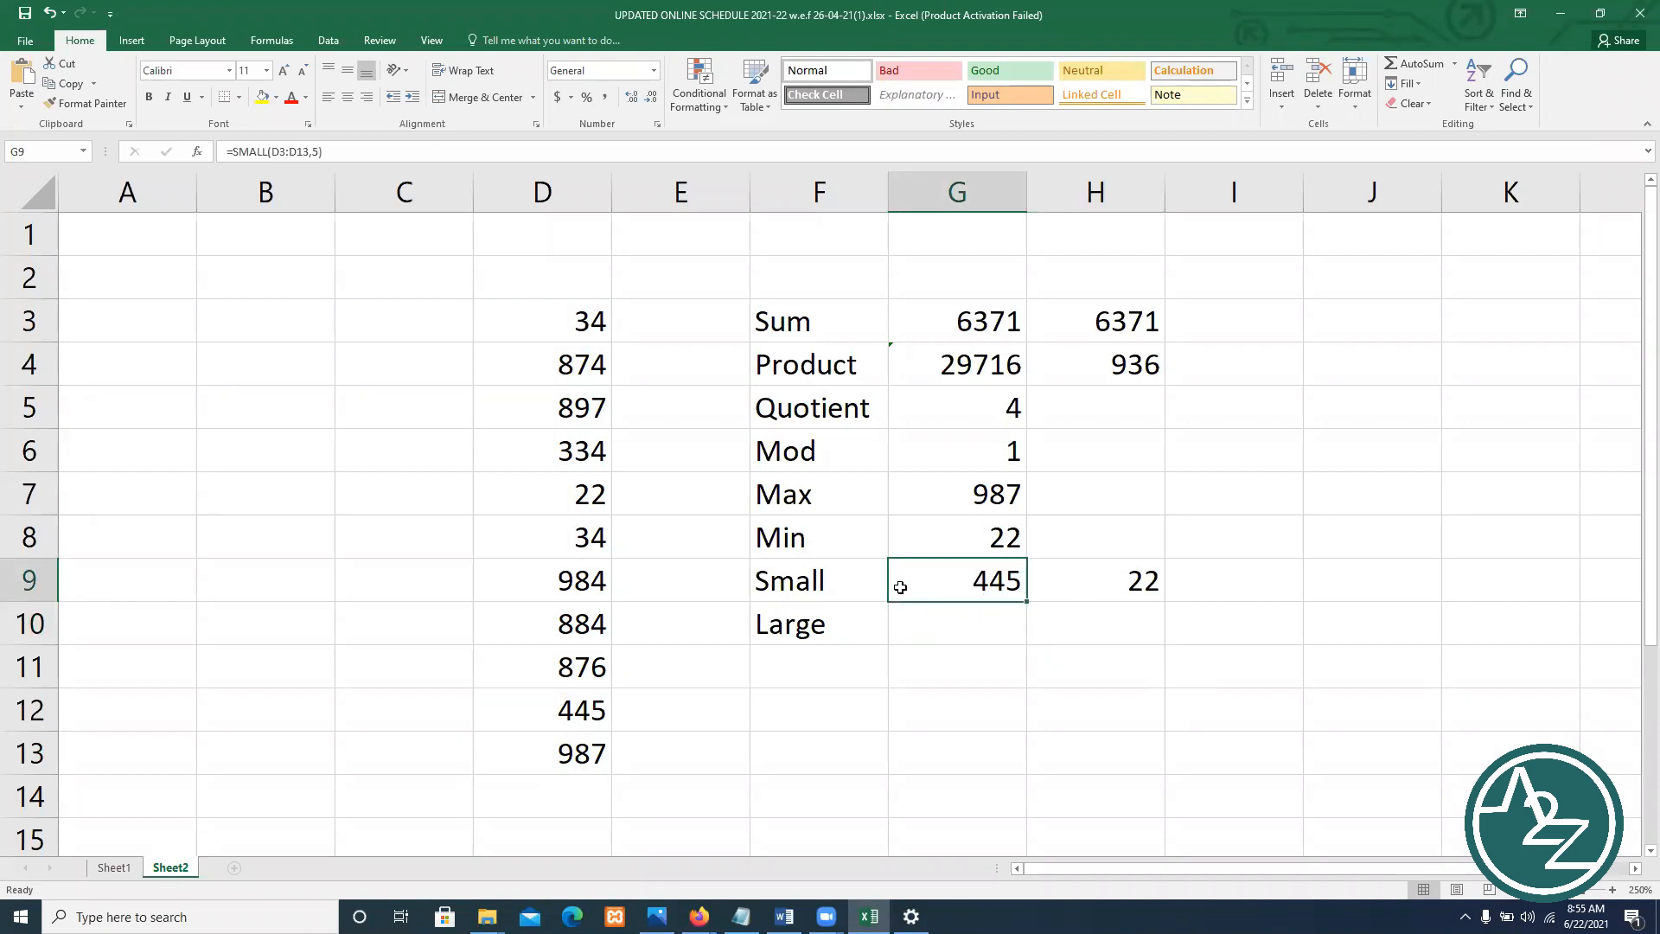
{"action": "left_click_drag", "start_coordinate": [852, 581], "coordinate": [1101, 594]}
Calculate the eighth largest of the column D numbers in G10 with =LARGE(D3:D13,8)
{"action": "left_click", "coordinate": [959, 623]}
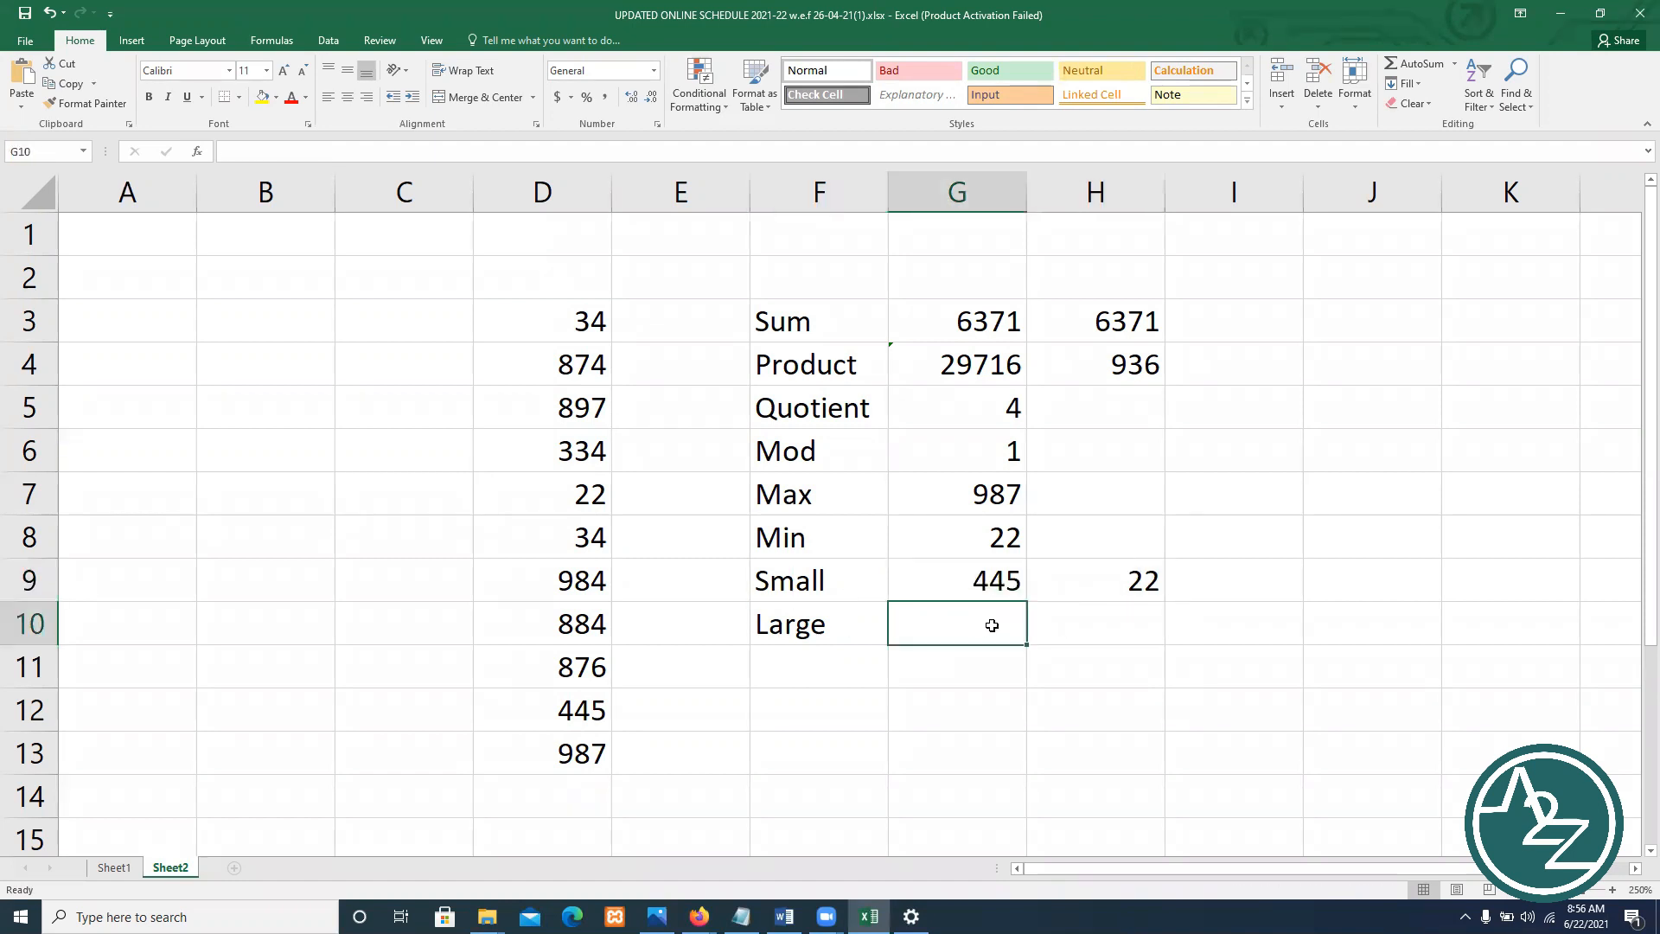
{"action": "type", "text": "="}
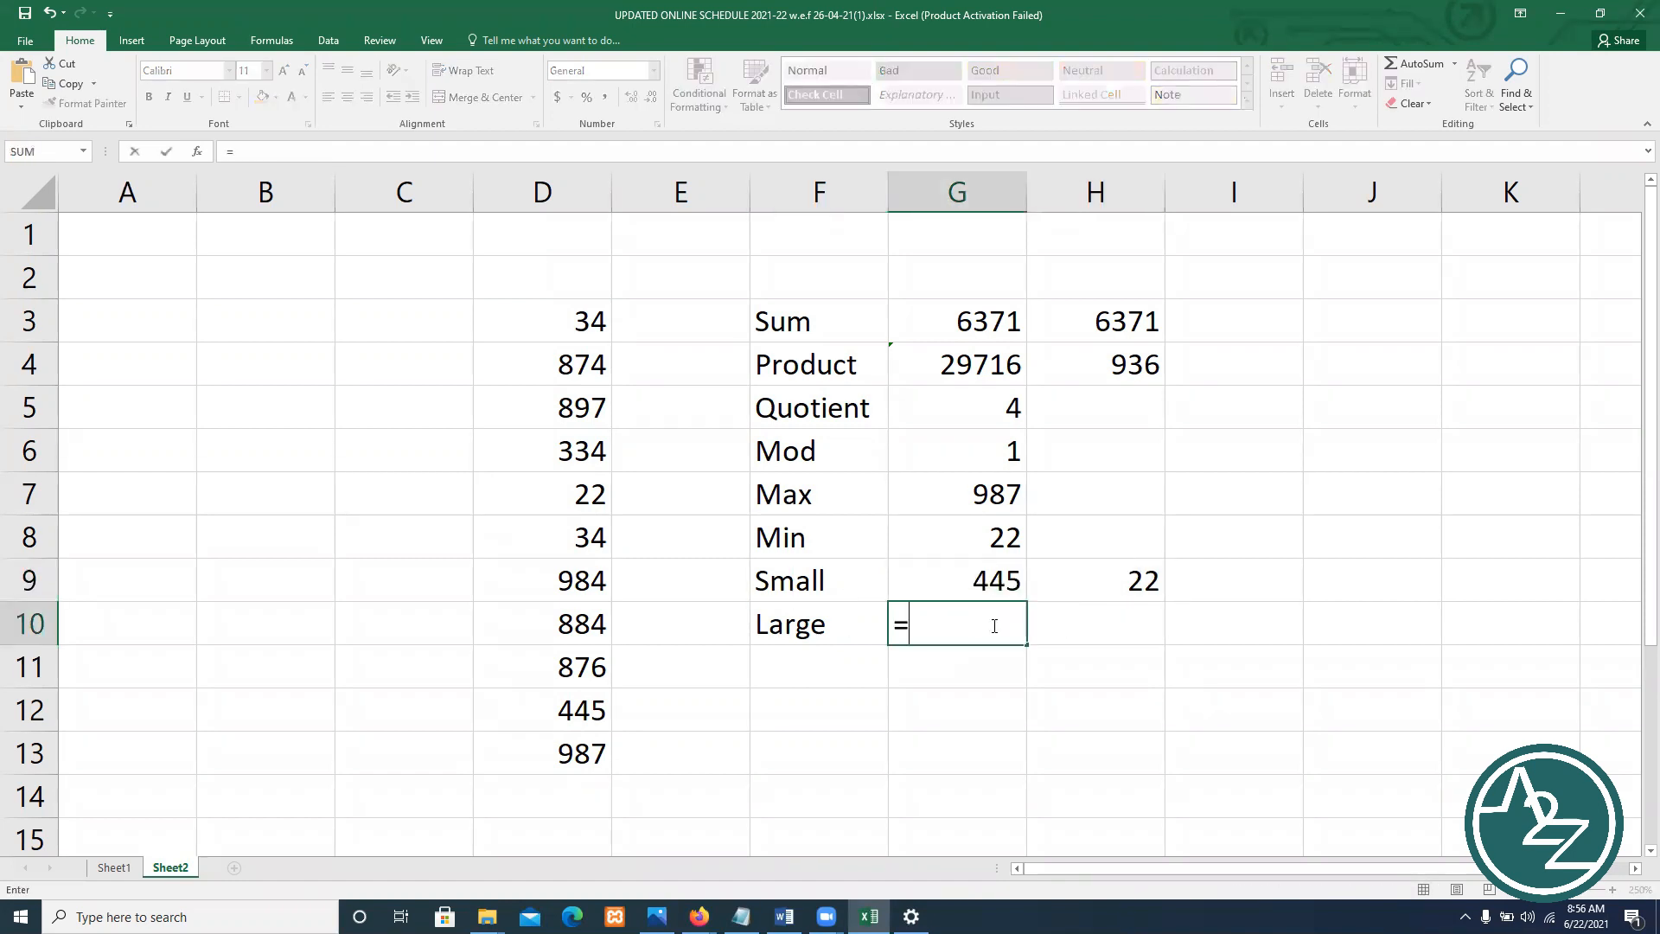
{"action": "type", "text": "large"}
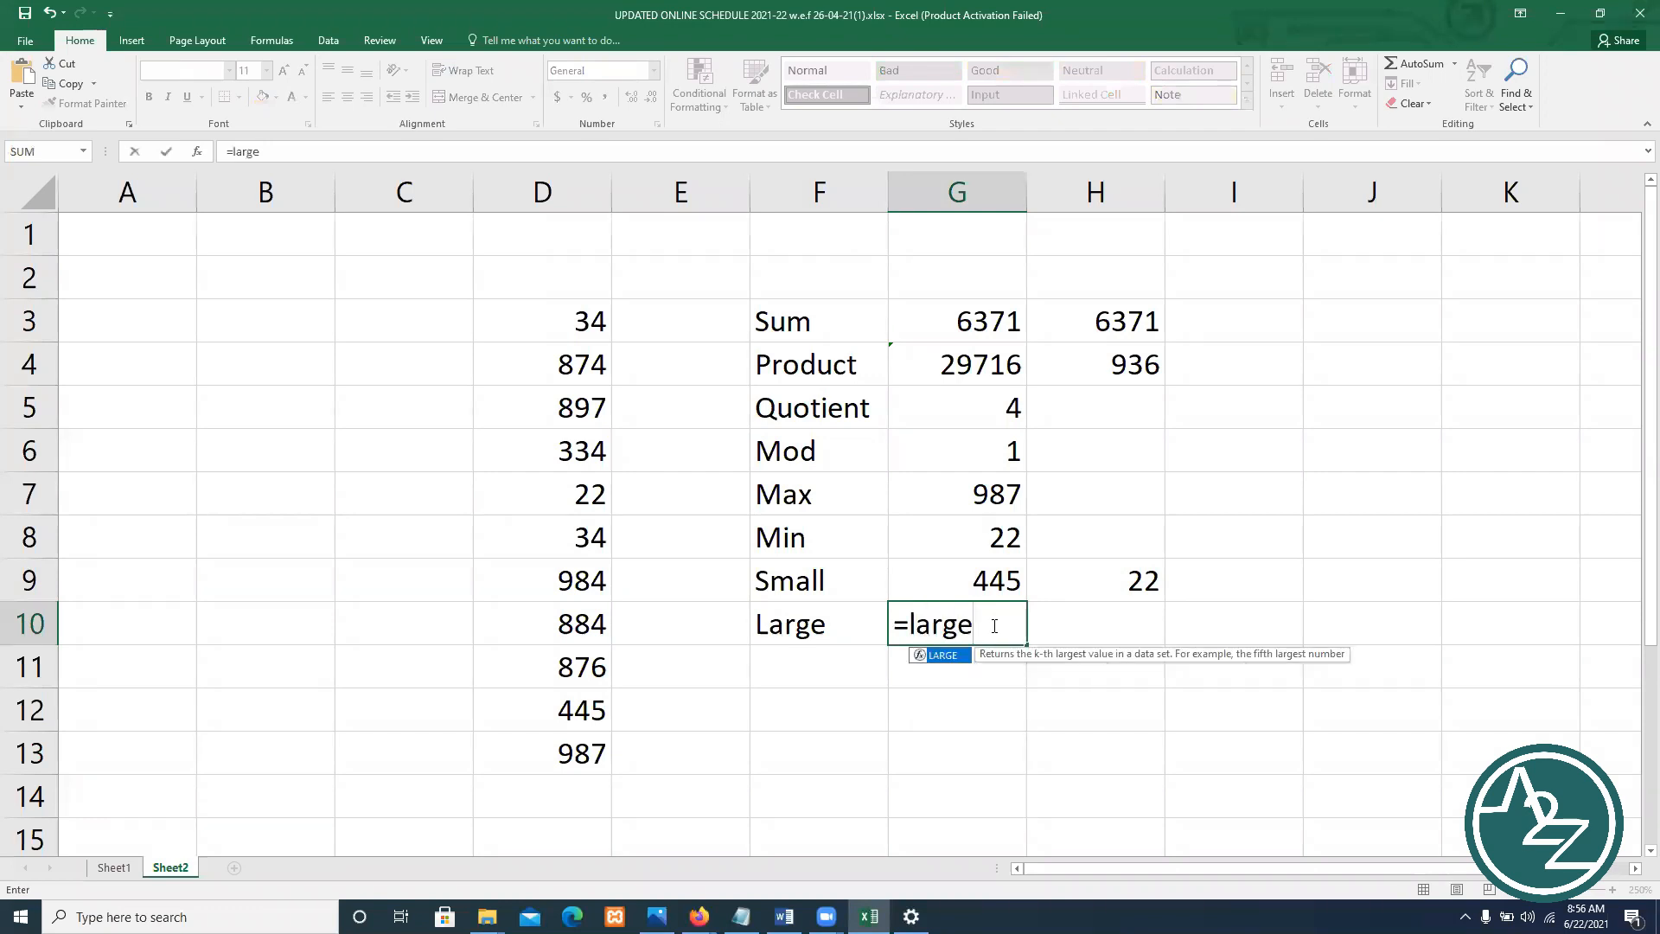
{"action": "type", "text": "("}
{"action": "left_click_drag", "start_coordinate": [524, 314], "coordinate": [544, 743]}
{"action": "type", "text": ","}
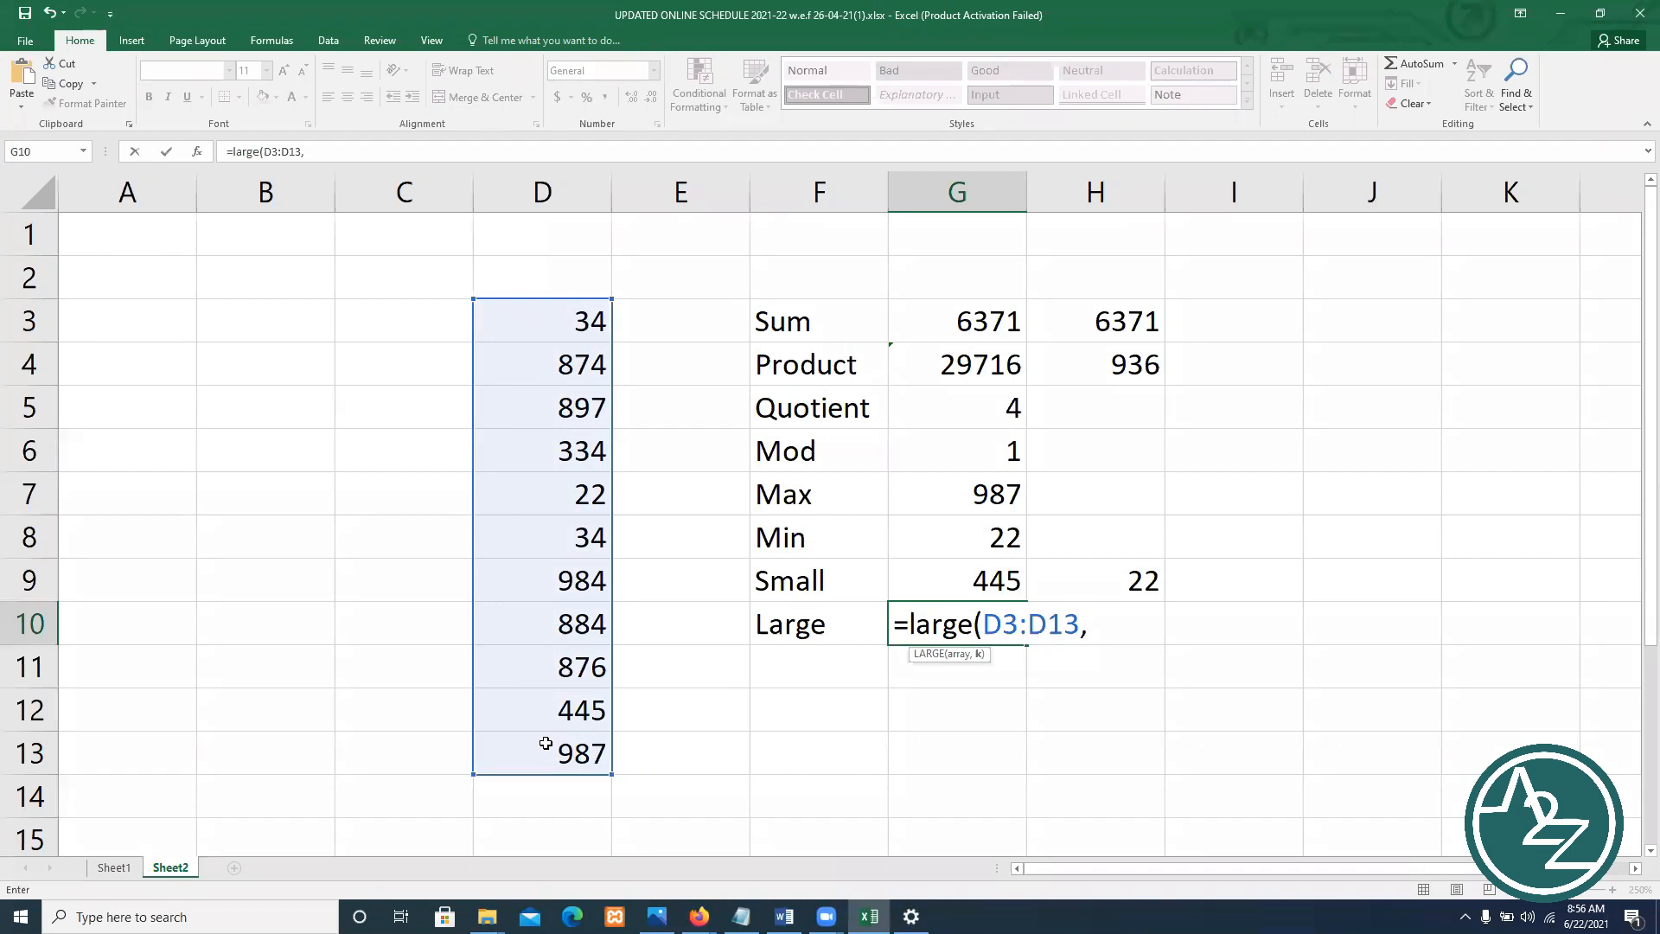
{"action": "type", "text": "8)"}
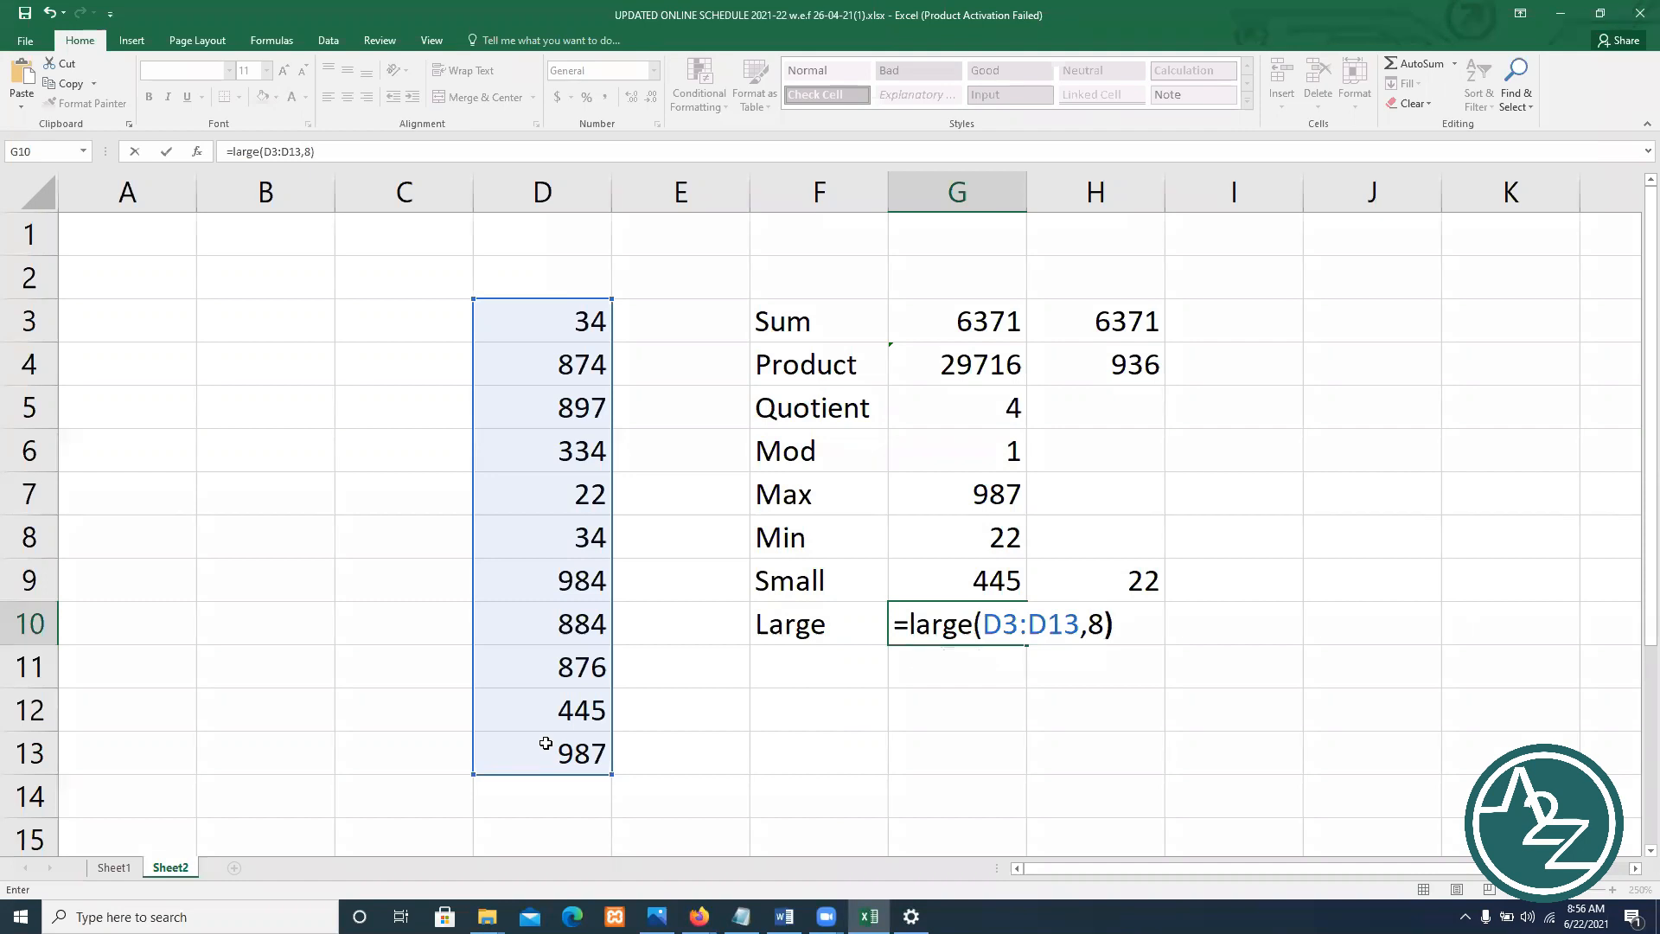
{"action": "key", "text": "Return"}
Calculate the second largest of the column D numbers in H10 with =LARGE(D3:D13,2), and check it against the column D numbers
{"action": "left_click", "coordinate": [1075, 627]}
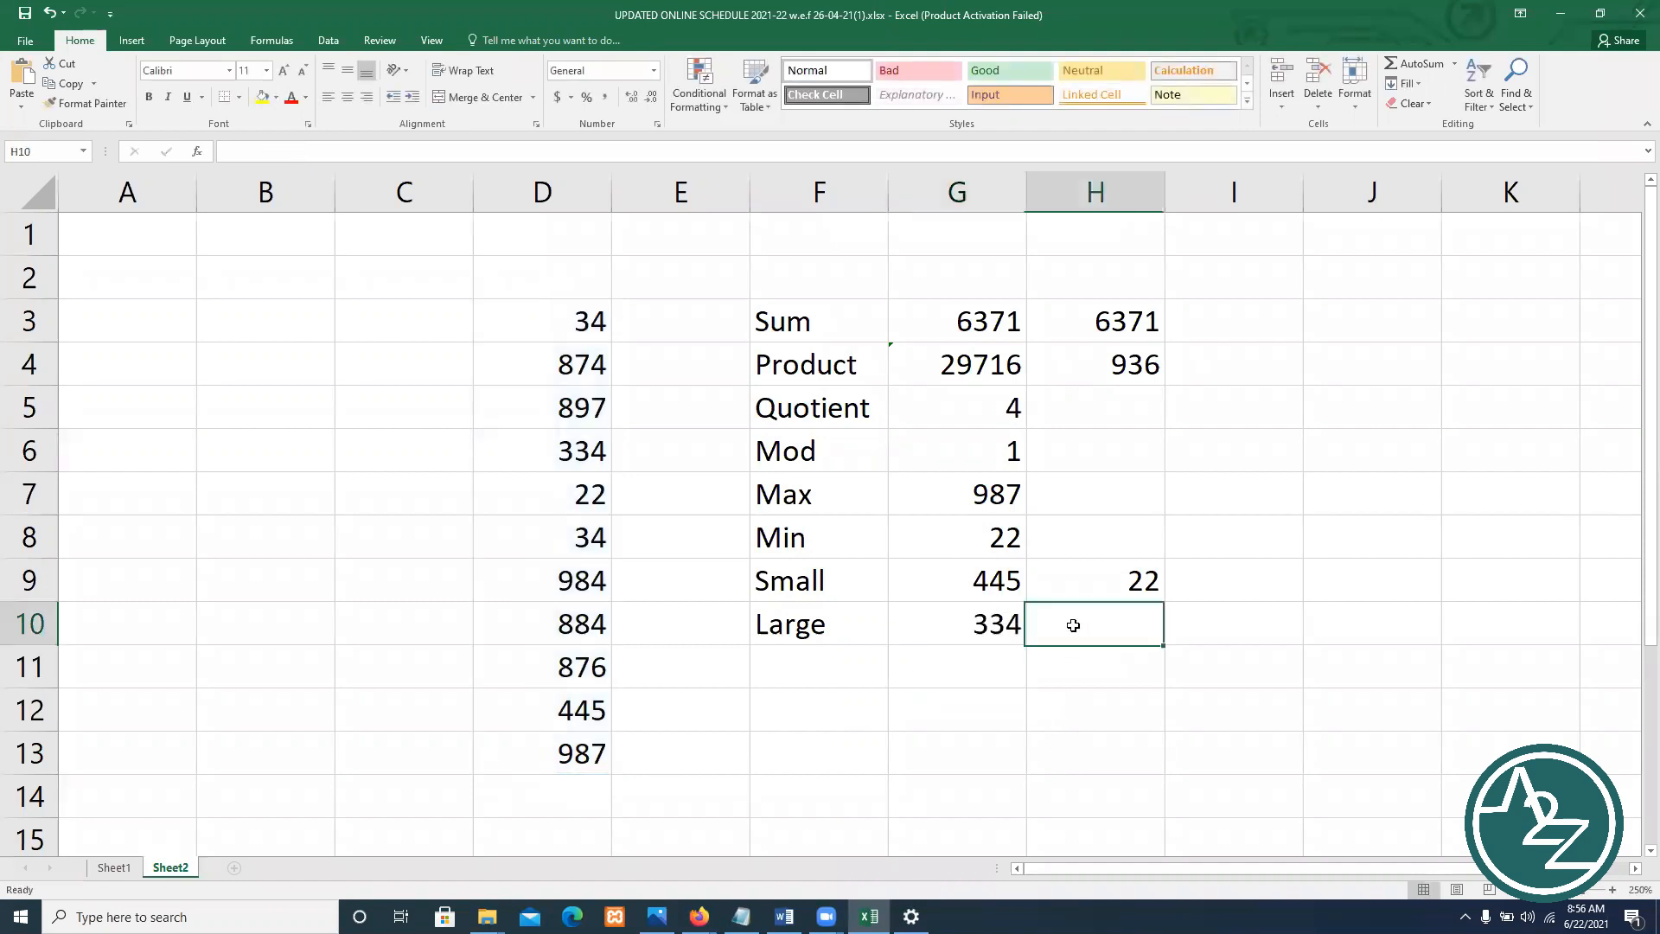
{"action": "type", "text": "="}
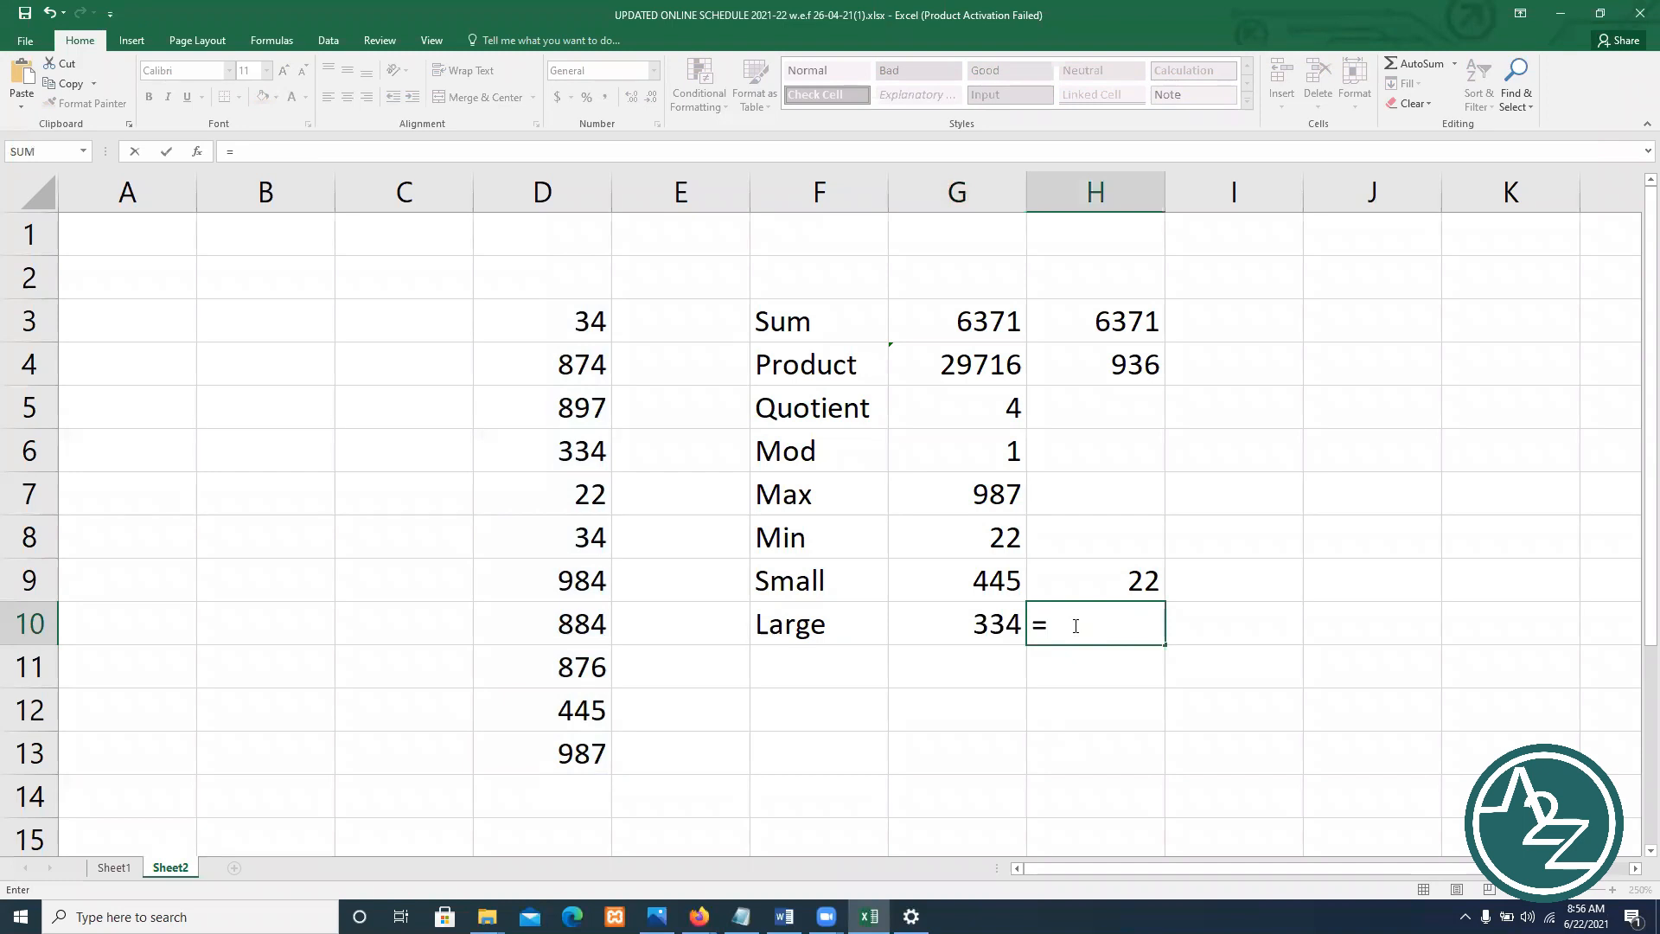
{"action": "type", "text": "lar"}
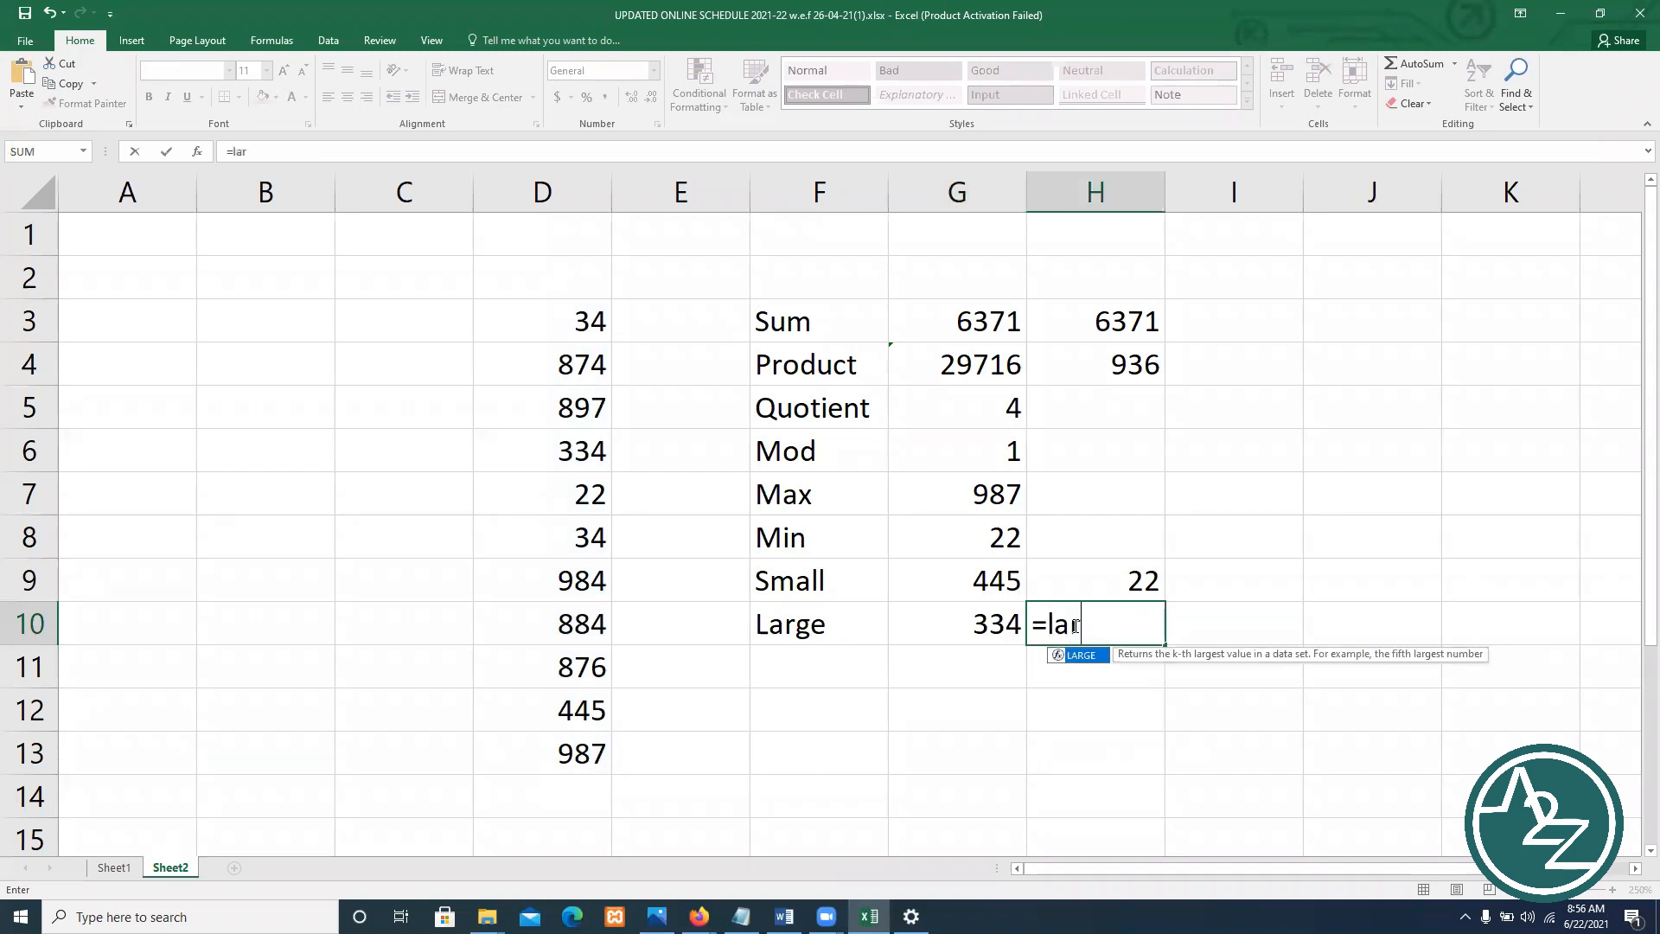
{"action": "type", "text": "ge("}
{"action": "left_click_drag", "start_coordinate": [579, 324], "coordinate": [530, 736]}
{"action": "type", "text": ",2)"}
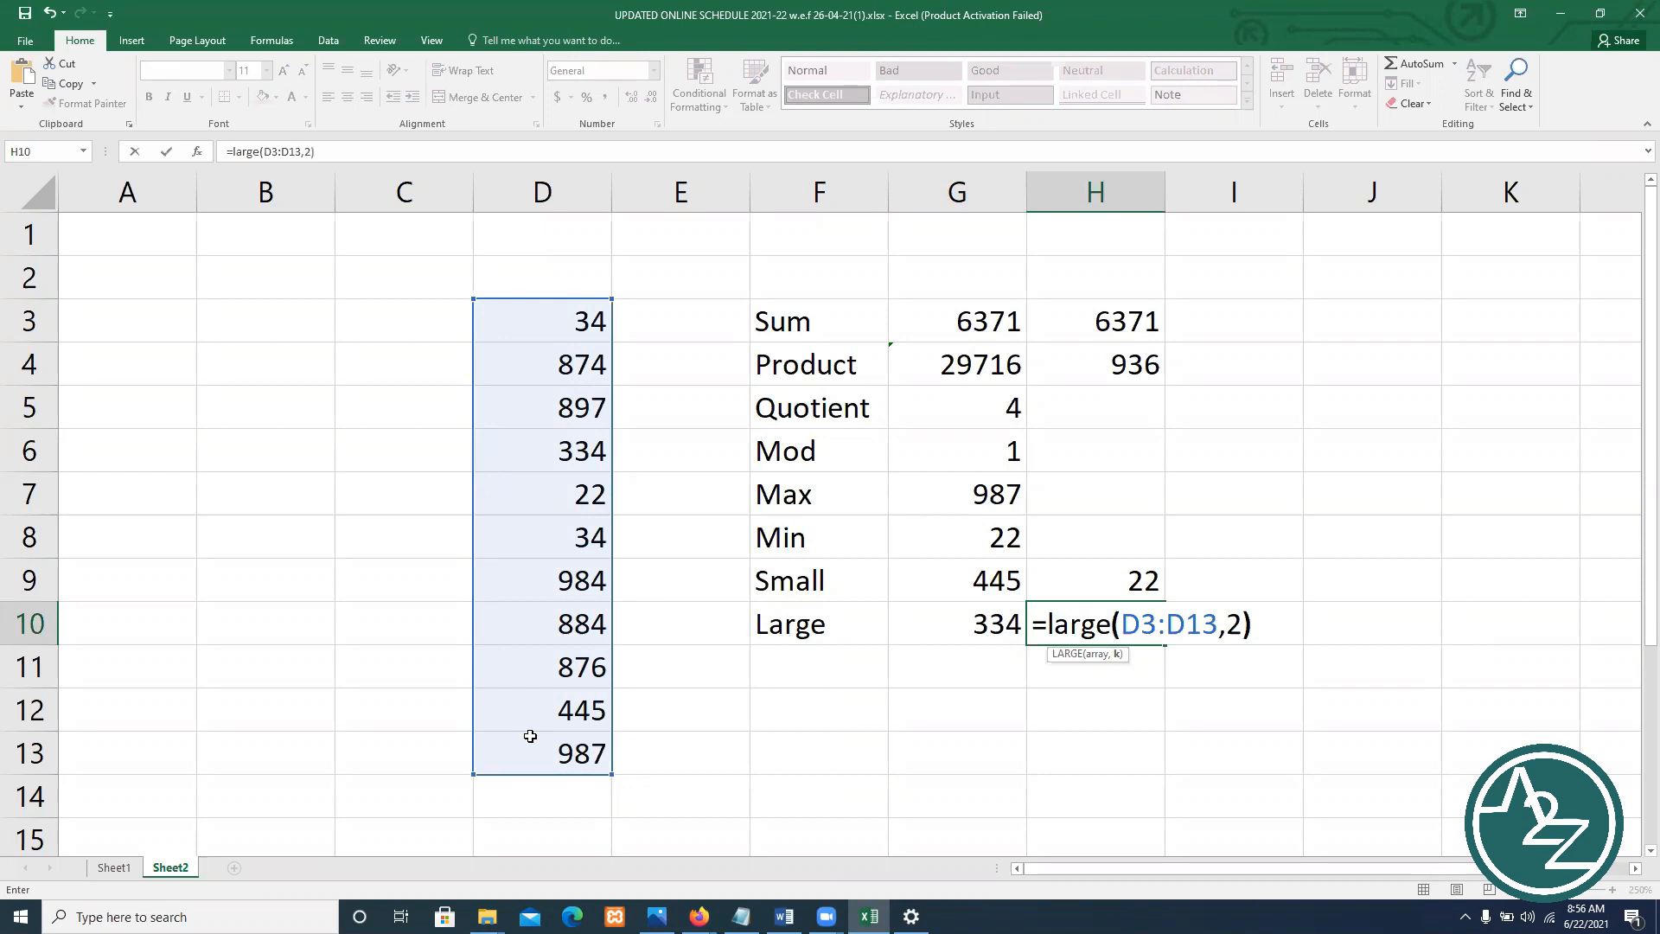
{"action": "key", "text": "Return"}
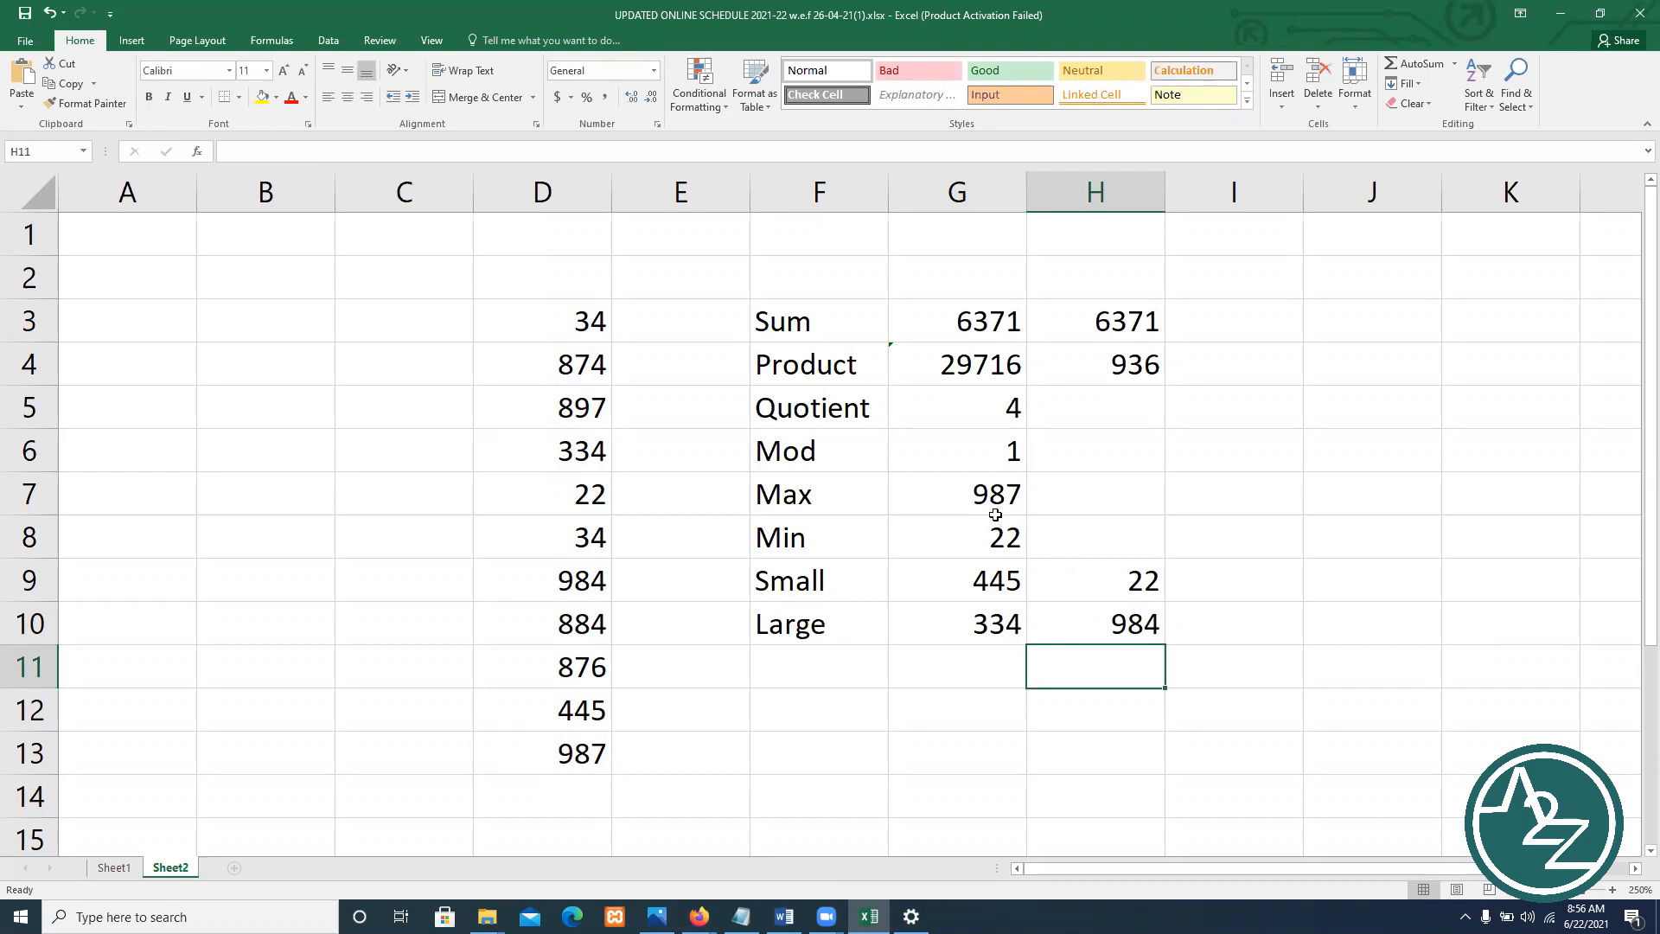
{"action": "left_click", "coordinate": [588, 757]}
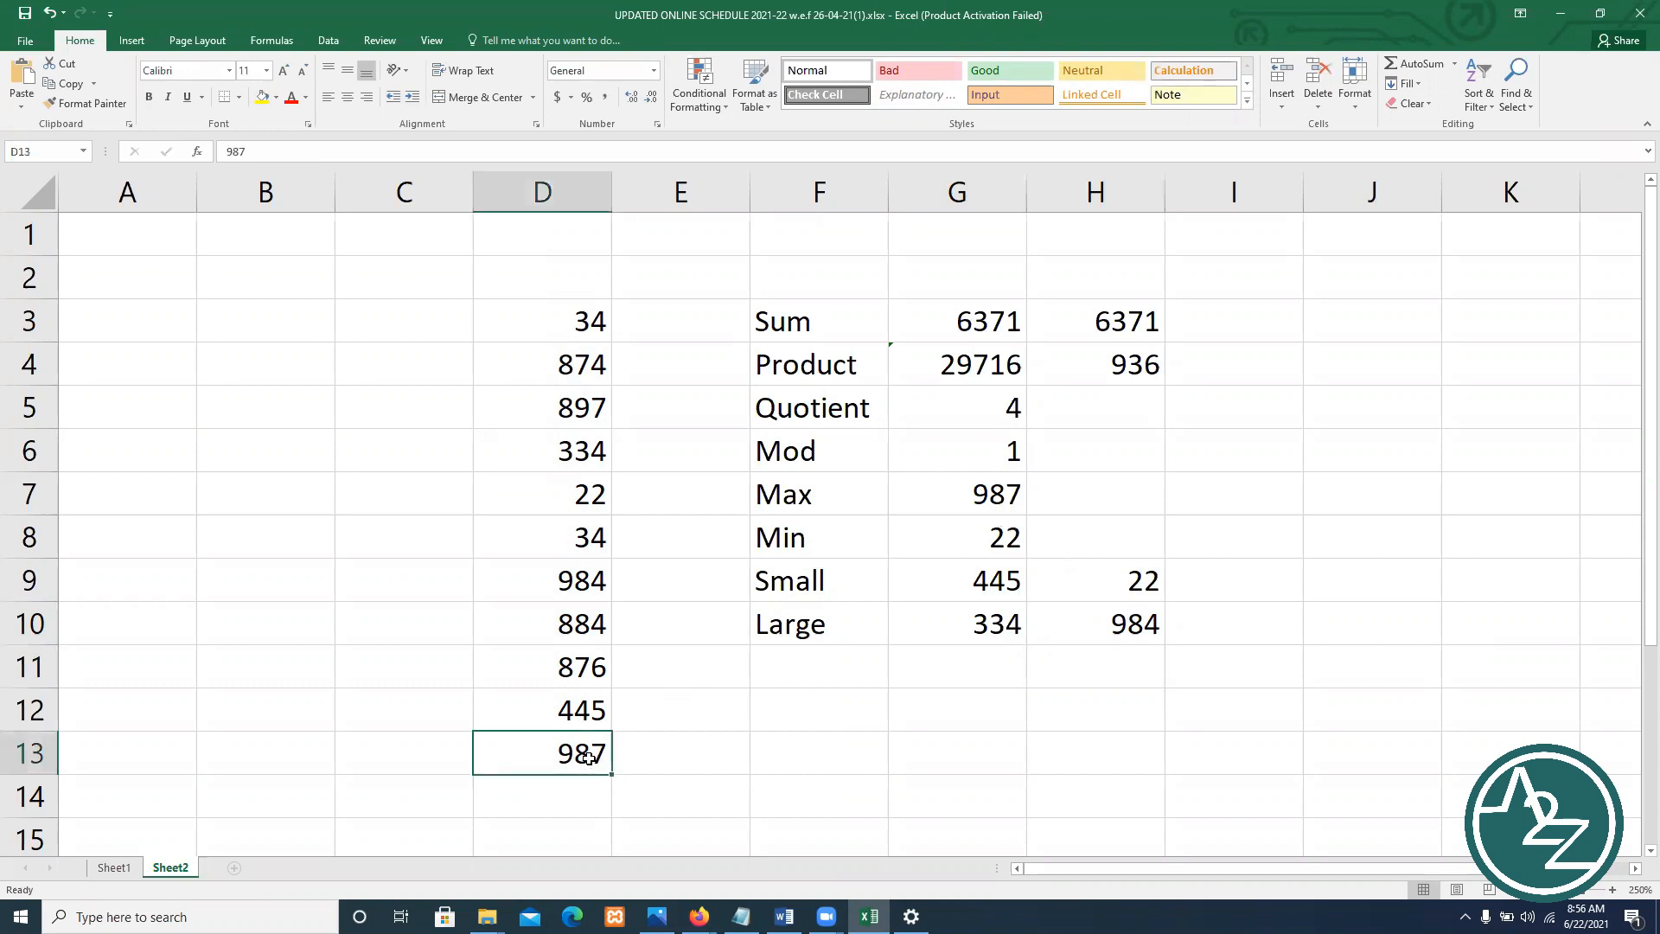
{"action": "left_click", "coordinate": [587, 632]}
{"action": "left_click", "coordinate": [576, 572]}
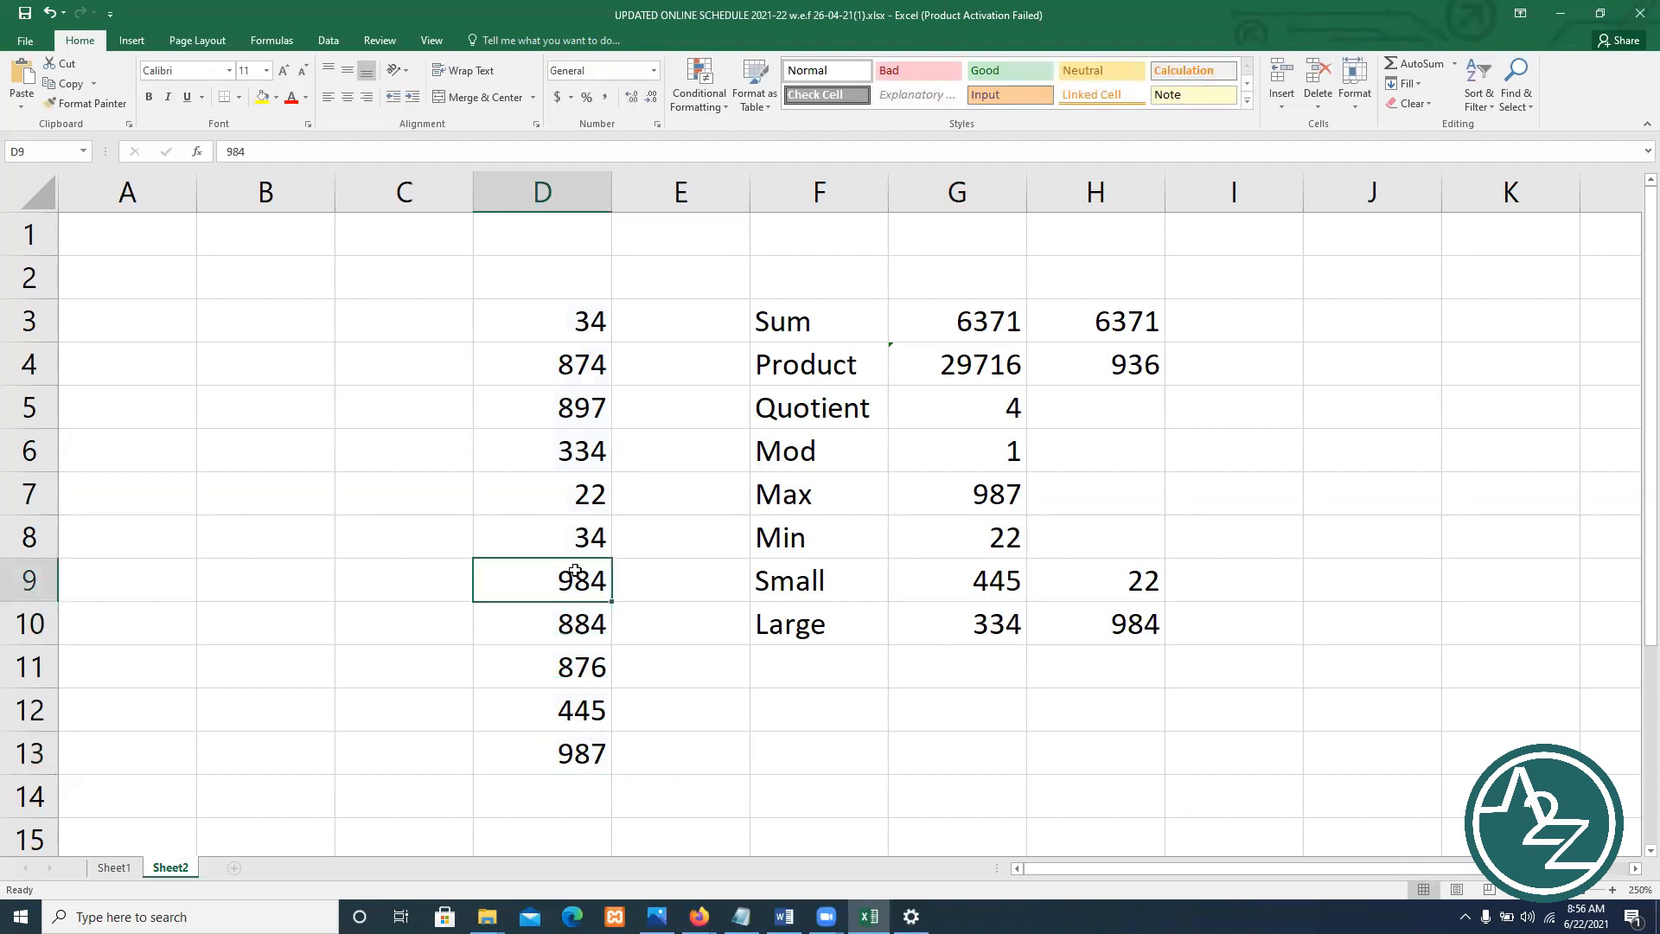
Label cell F11, below the Large label, as "LCM" and cell F12 as "GCD"
{"action": "left_click", "coordinate": [777, 656]}
{"action": "type", "text": "LCM"}
{"action": "key", "text": "Return"}
{"action": "type", "text": "GCD"}
Calculate the least common multiple of 12, 60 and 120 in G11 with =LCM(12,60,120)
{"action": "left_click", "coordinate": [950, 665]}
{"action": "type", "text": "=LCM(12"}
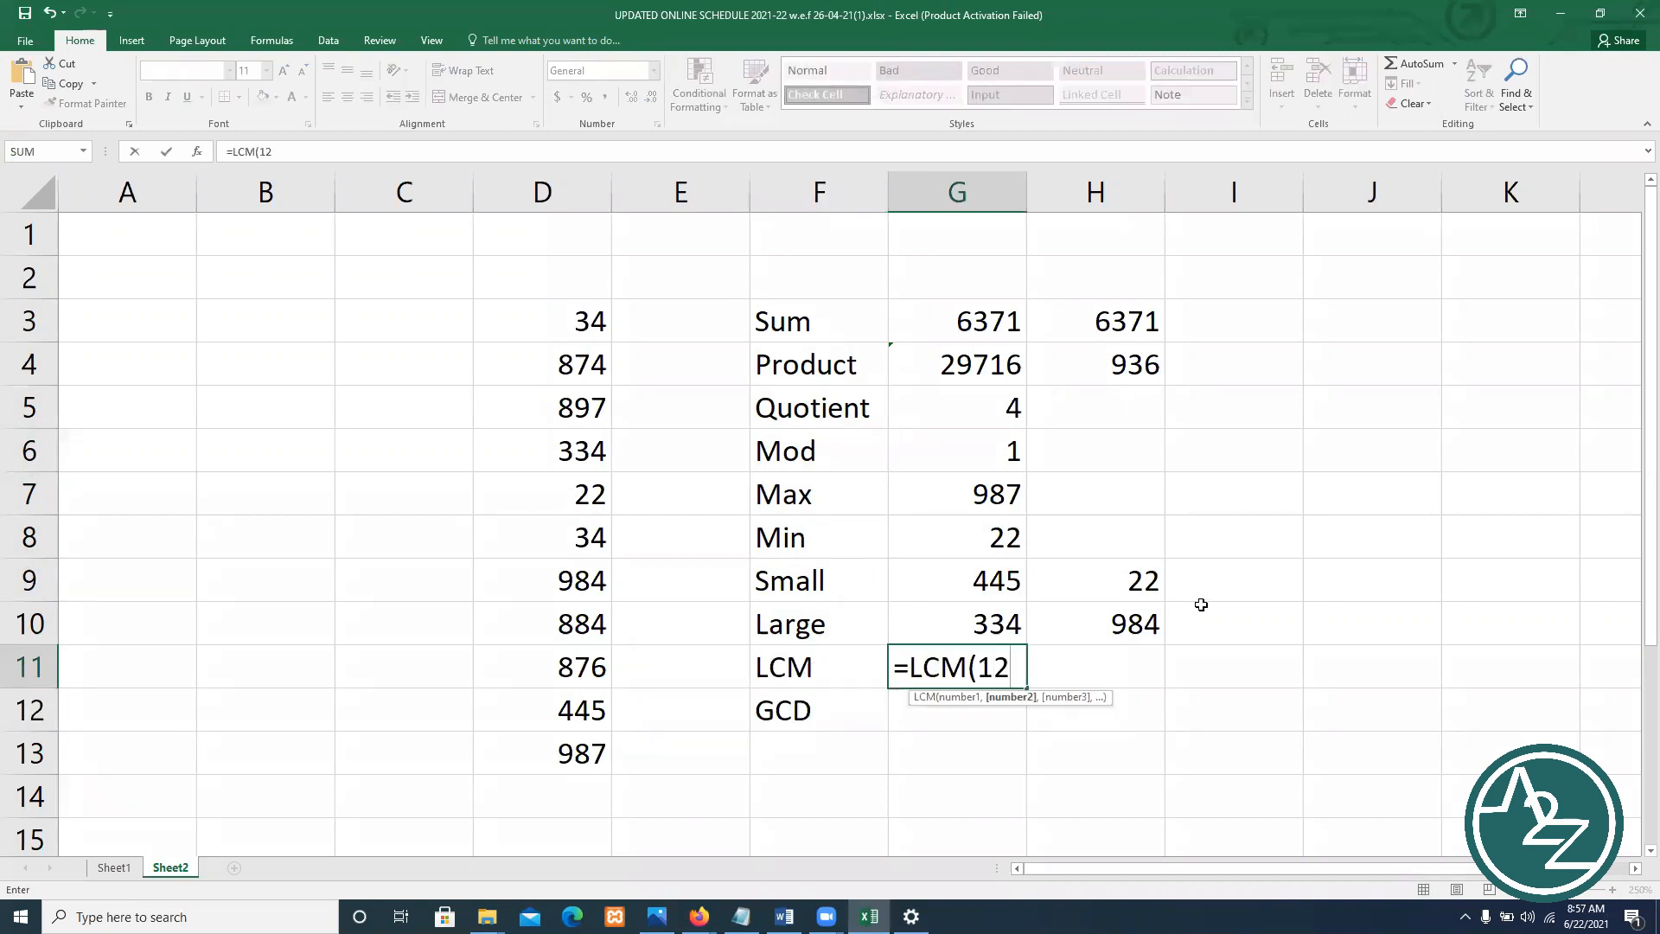
{"action": "type", "text": ",60,120"}
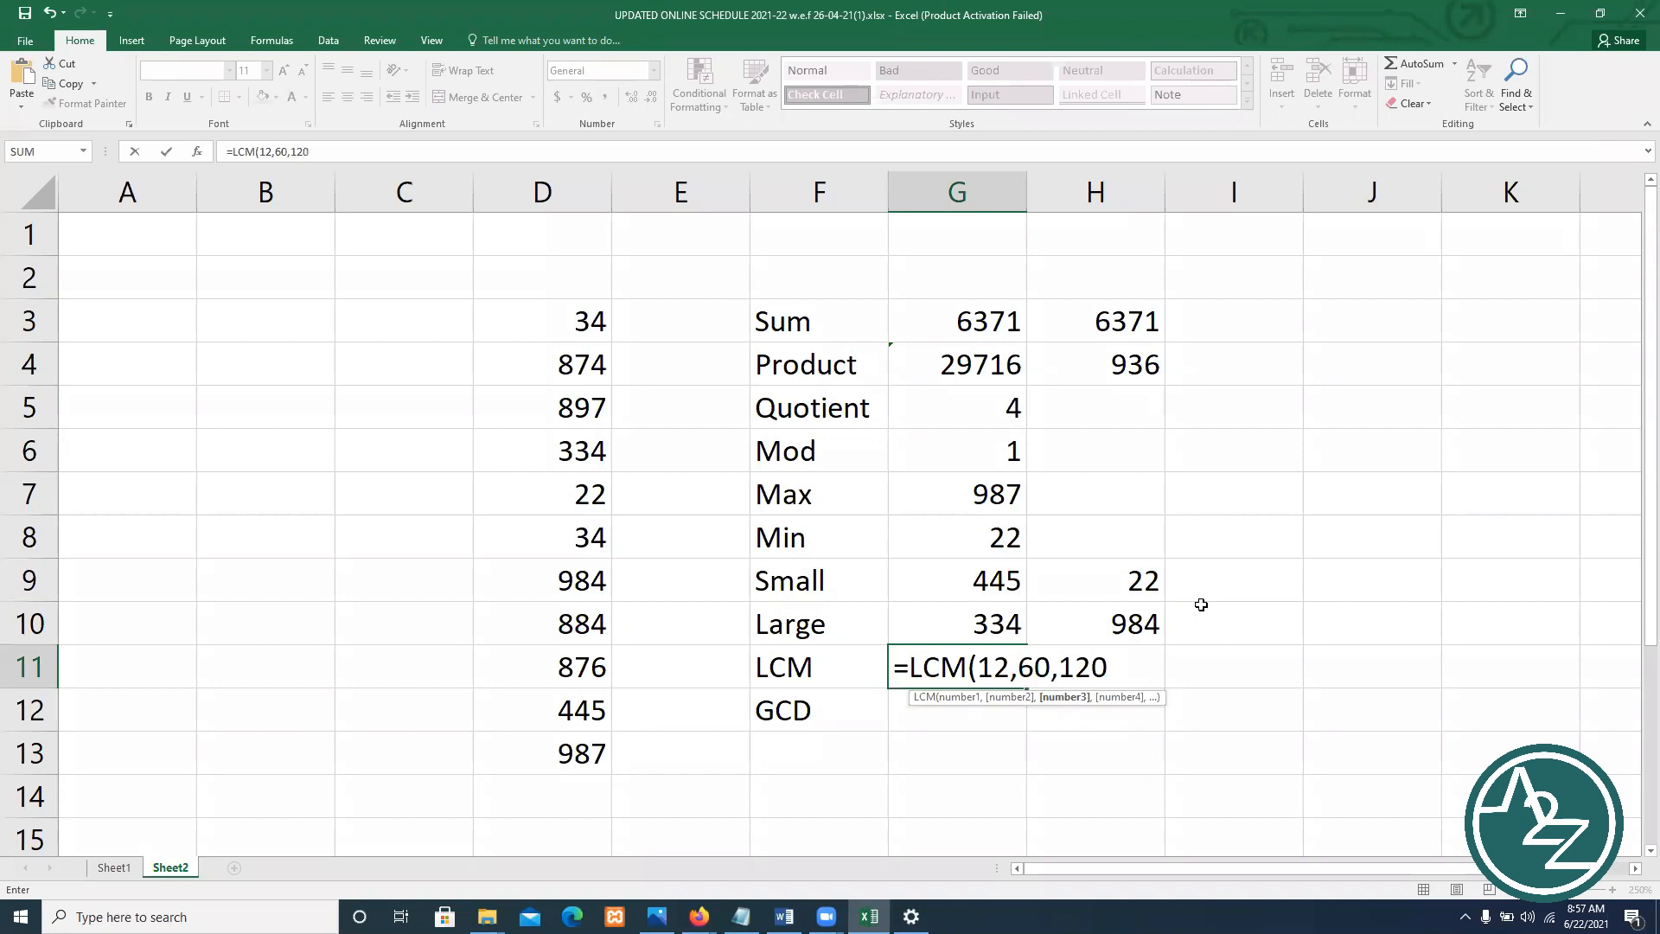
{"action": "type", "text": ")"}
{"action": "key", "text": "Return"}
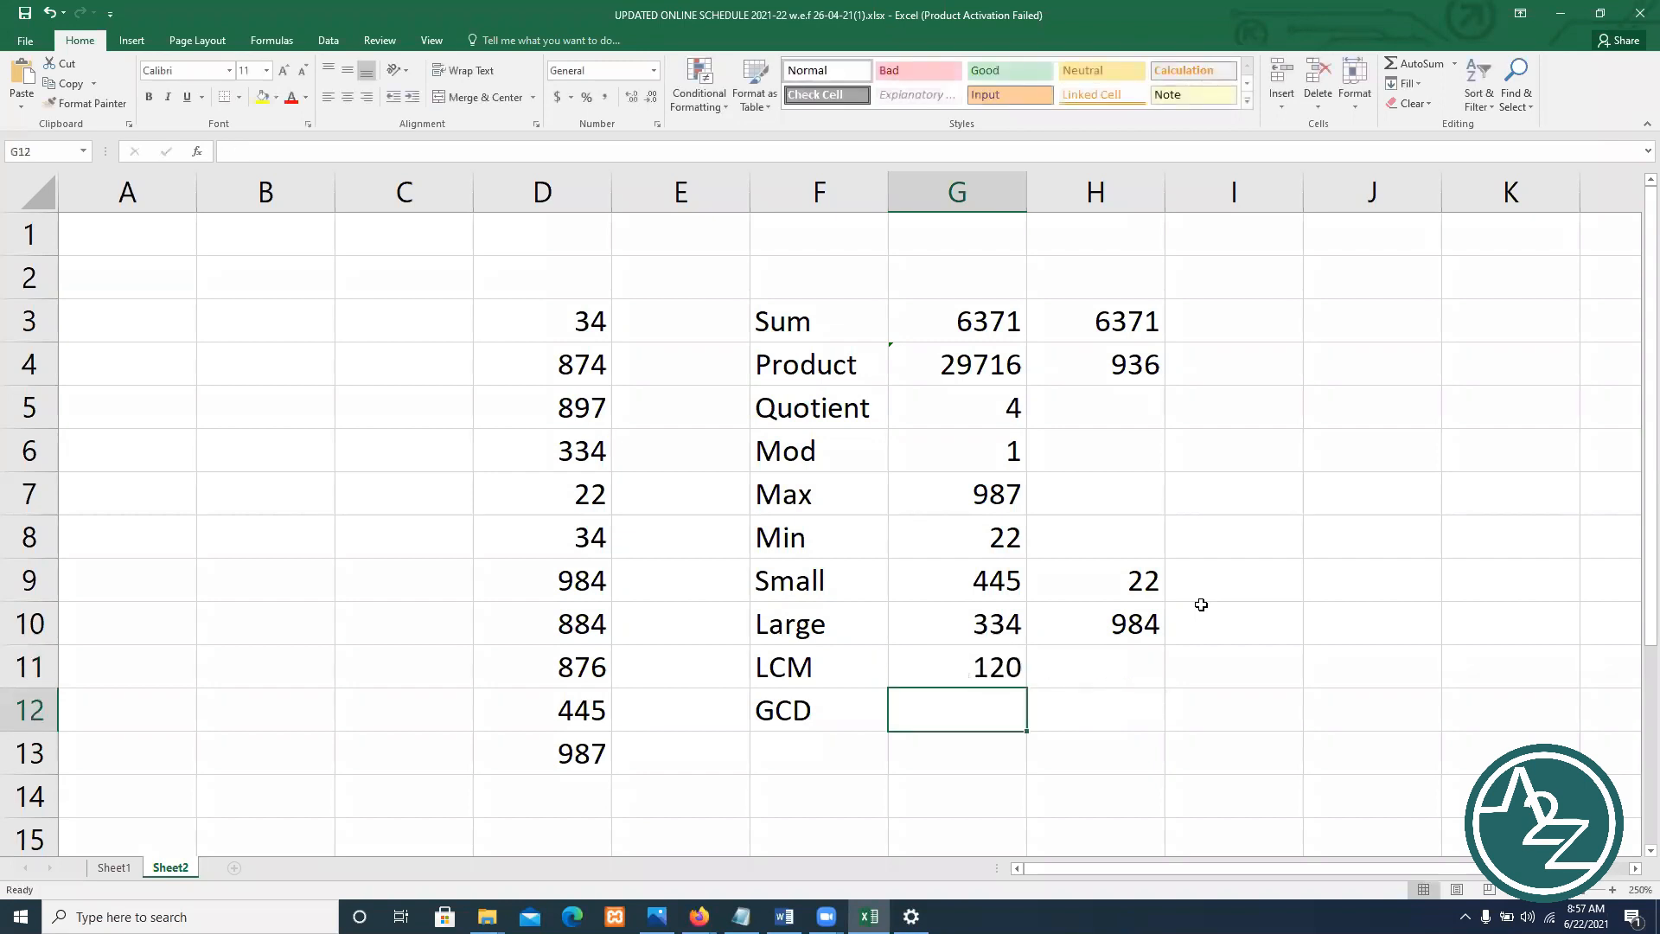
Examine the LCM formula in G11 and its directly entered numbers
{"action": "left_click", "coordinate": [1000, 665]}
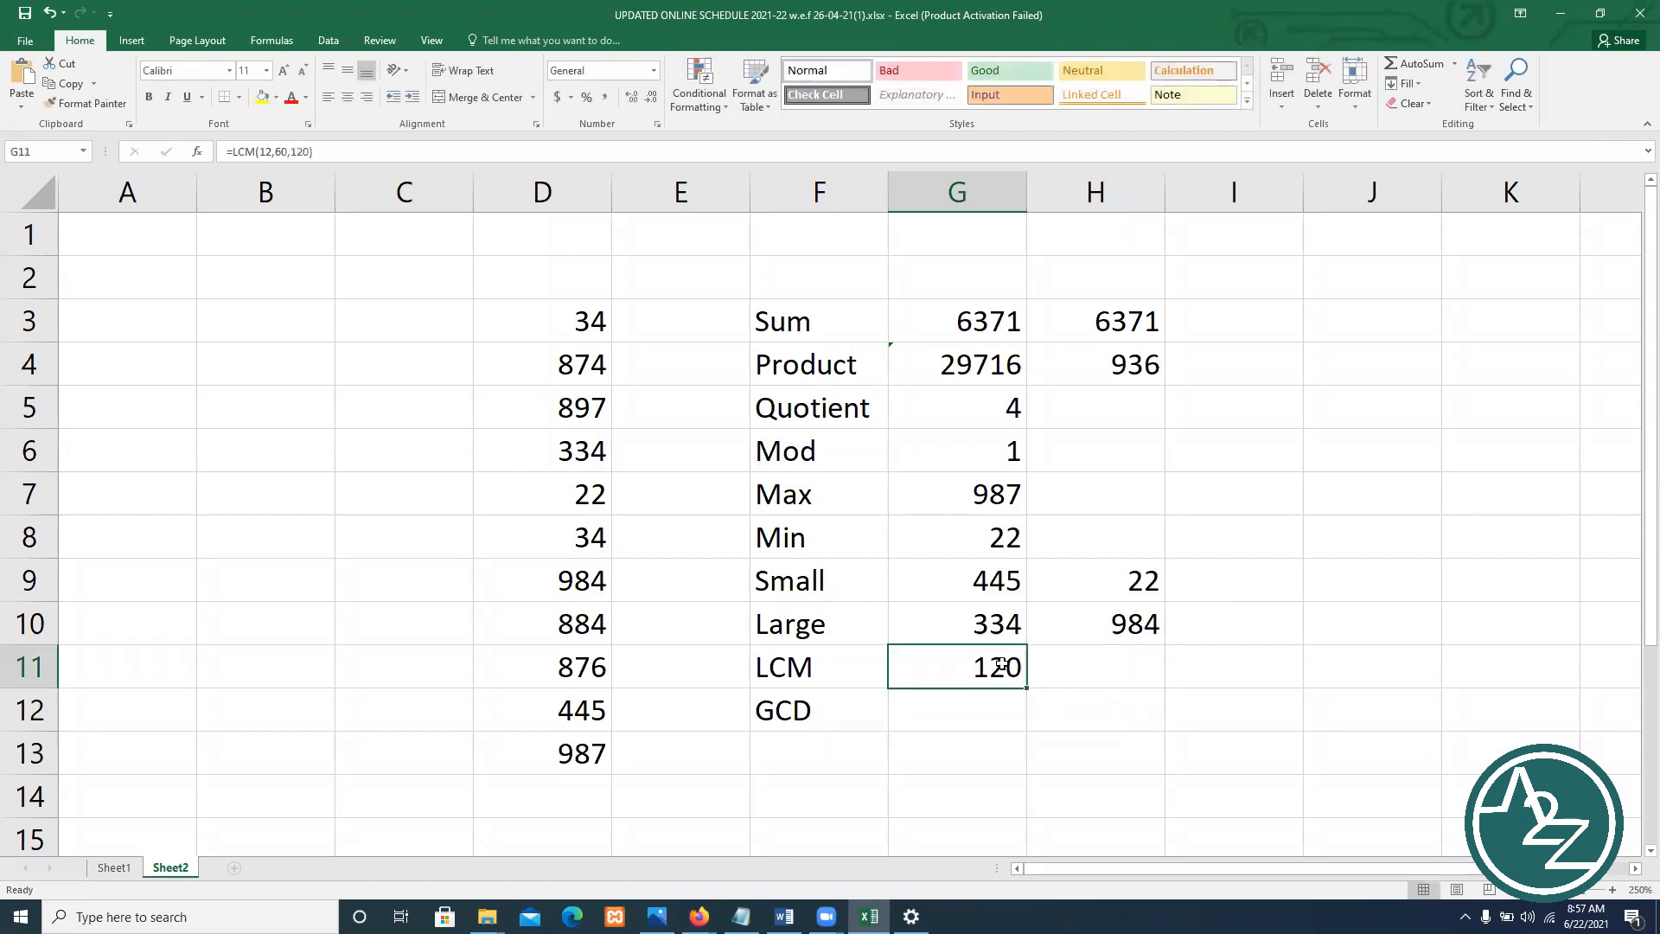
{"action": "double_click", "coordinate": [1000, 665]}
{"action": "left_click_drag", "start_coordinate": [993, 664], "coordinate": [1107, 648]}
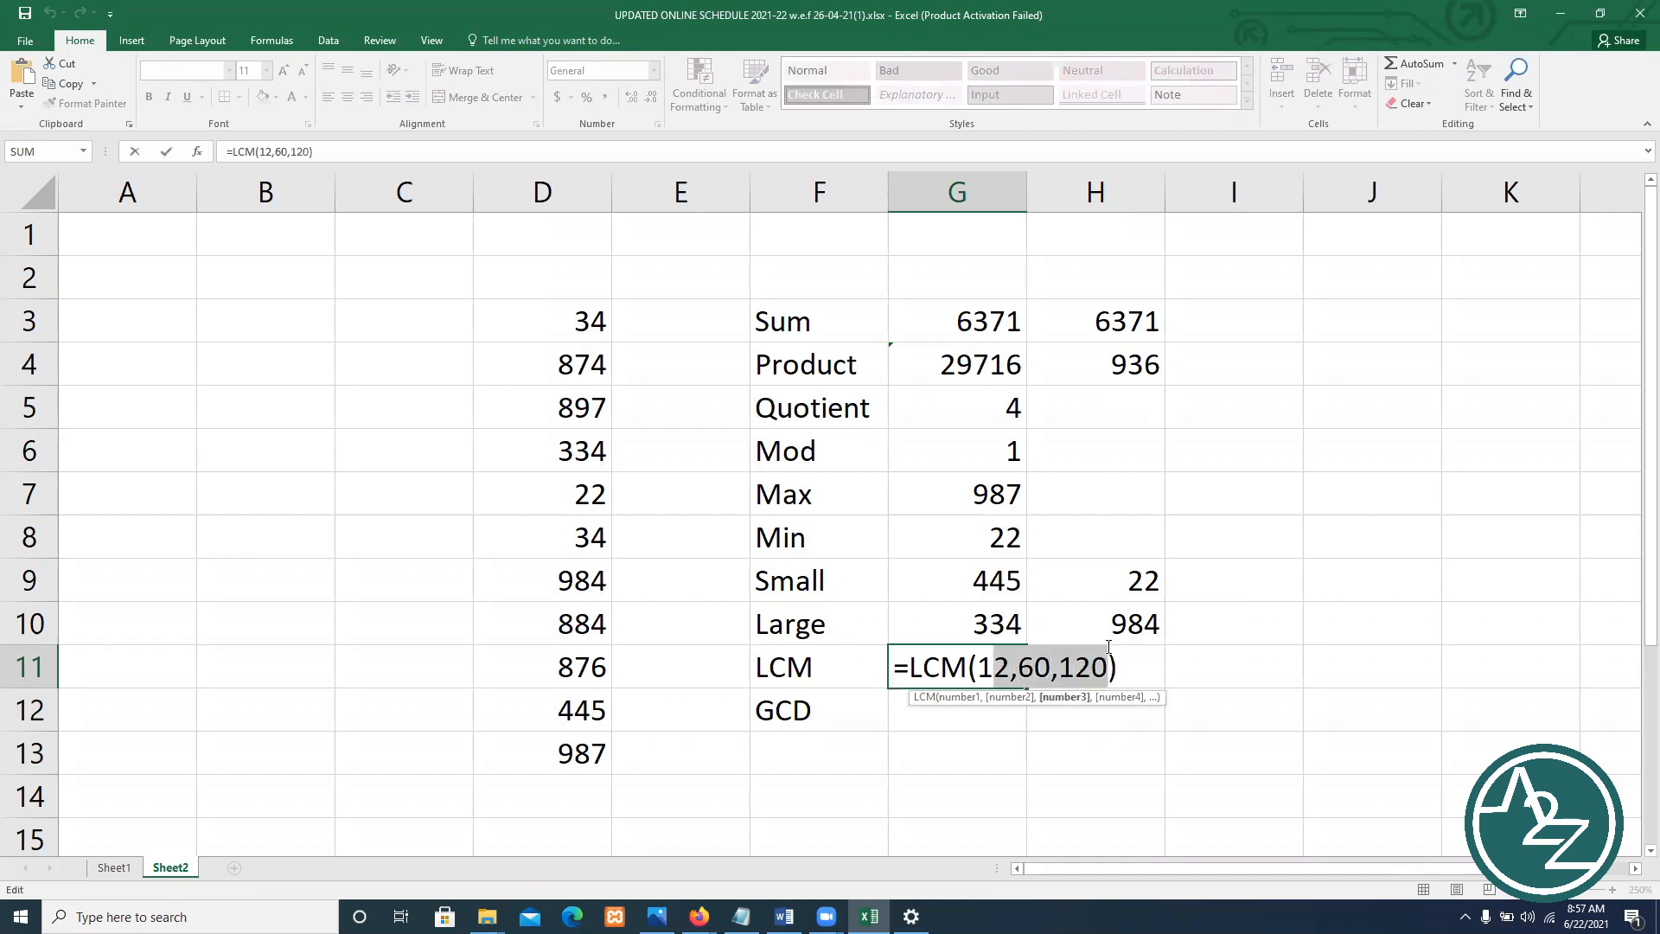
{"action": "key", "text": "Return"}
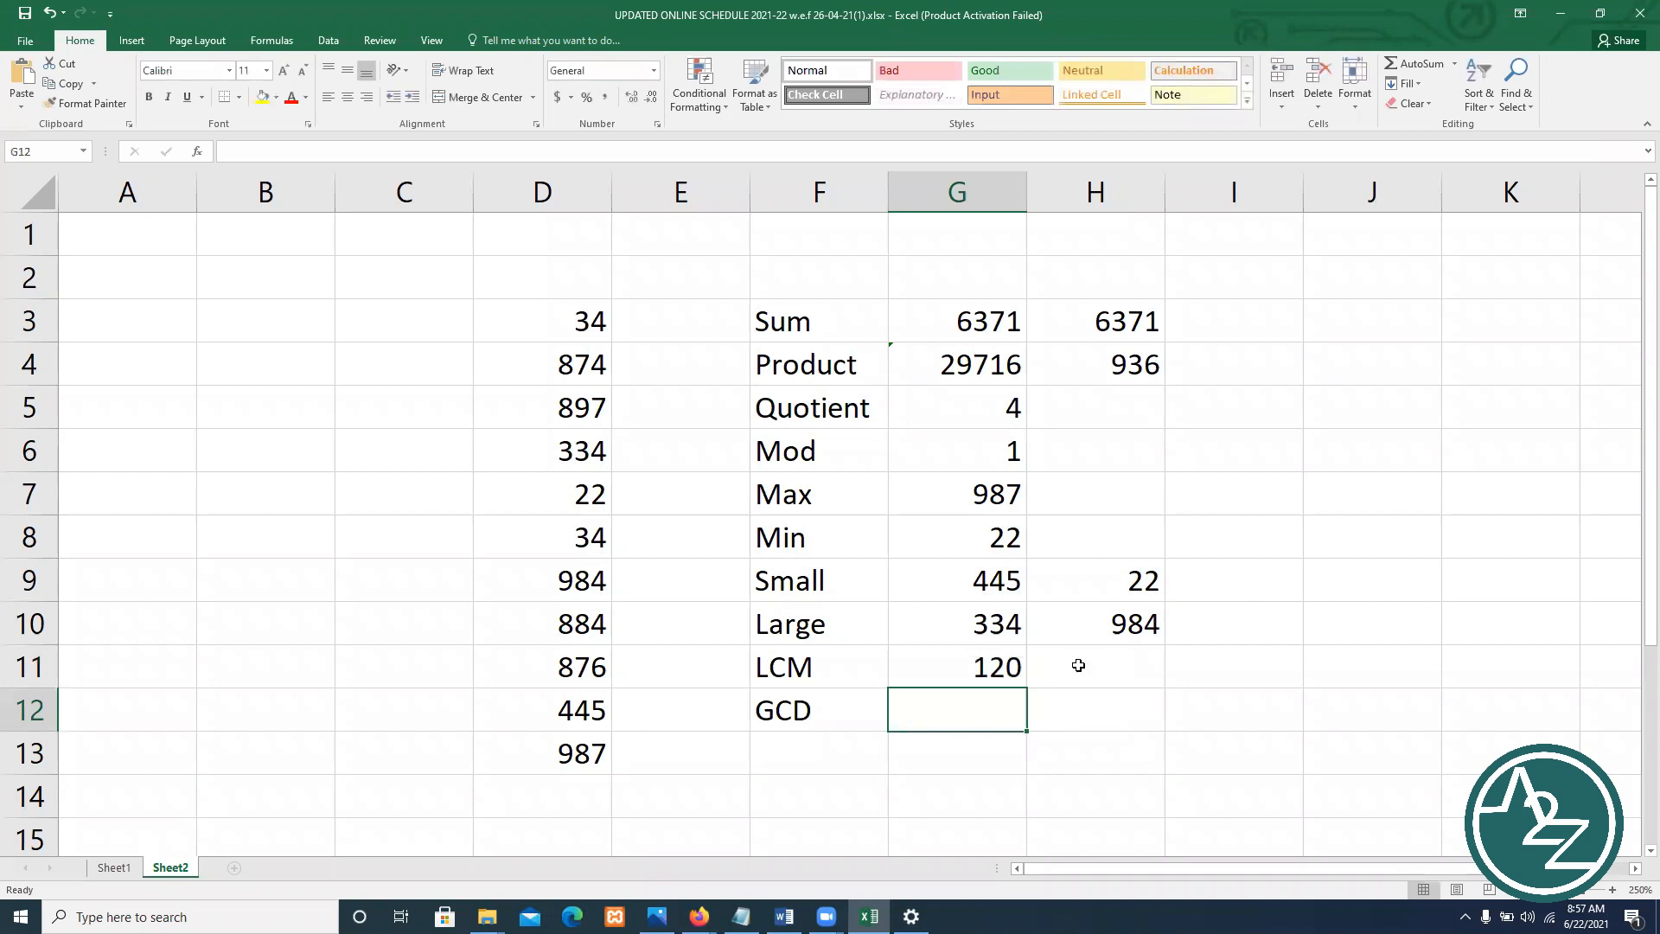
{"action": "left_click", "coordinate": [1108, 664]}
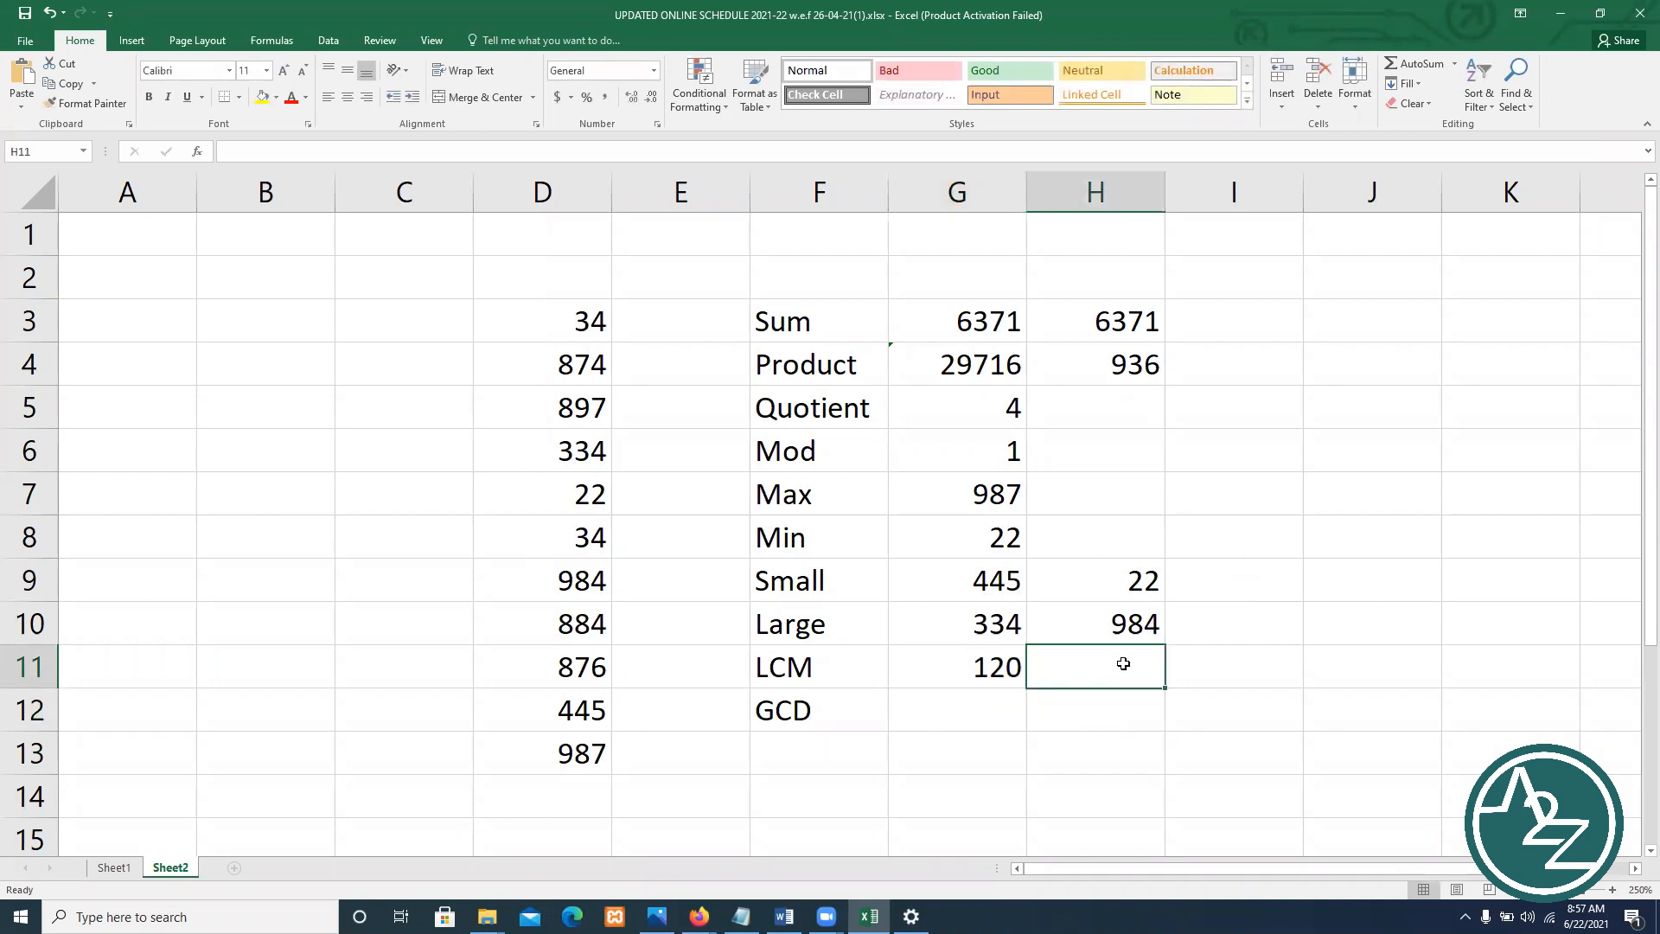
{"action": "left_click", "coordinate": [978, 669]}
{"action": "double_click", "coordinate": [979, 670]}
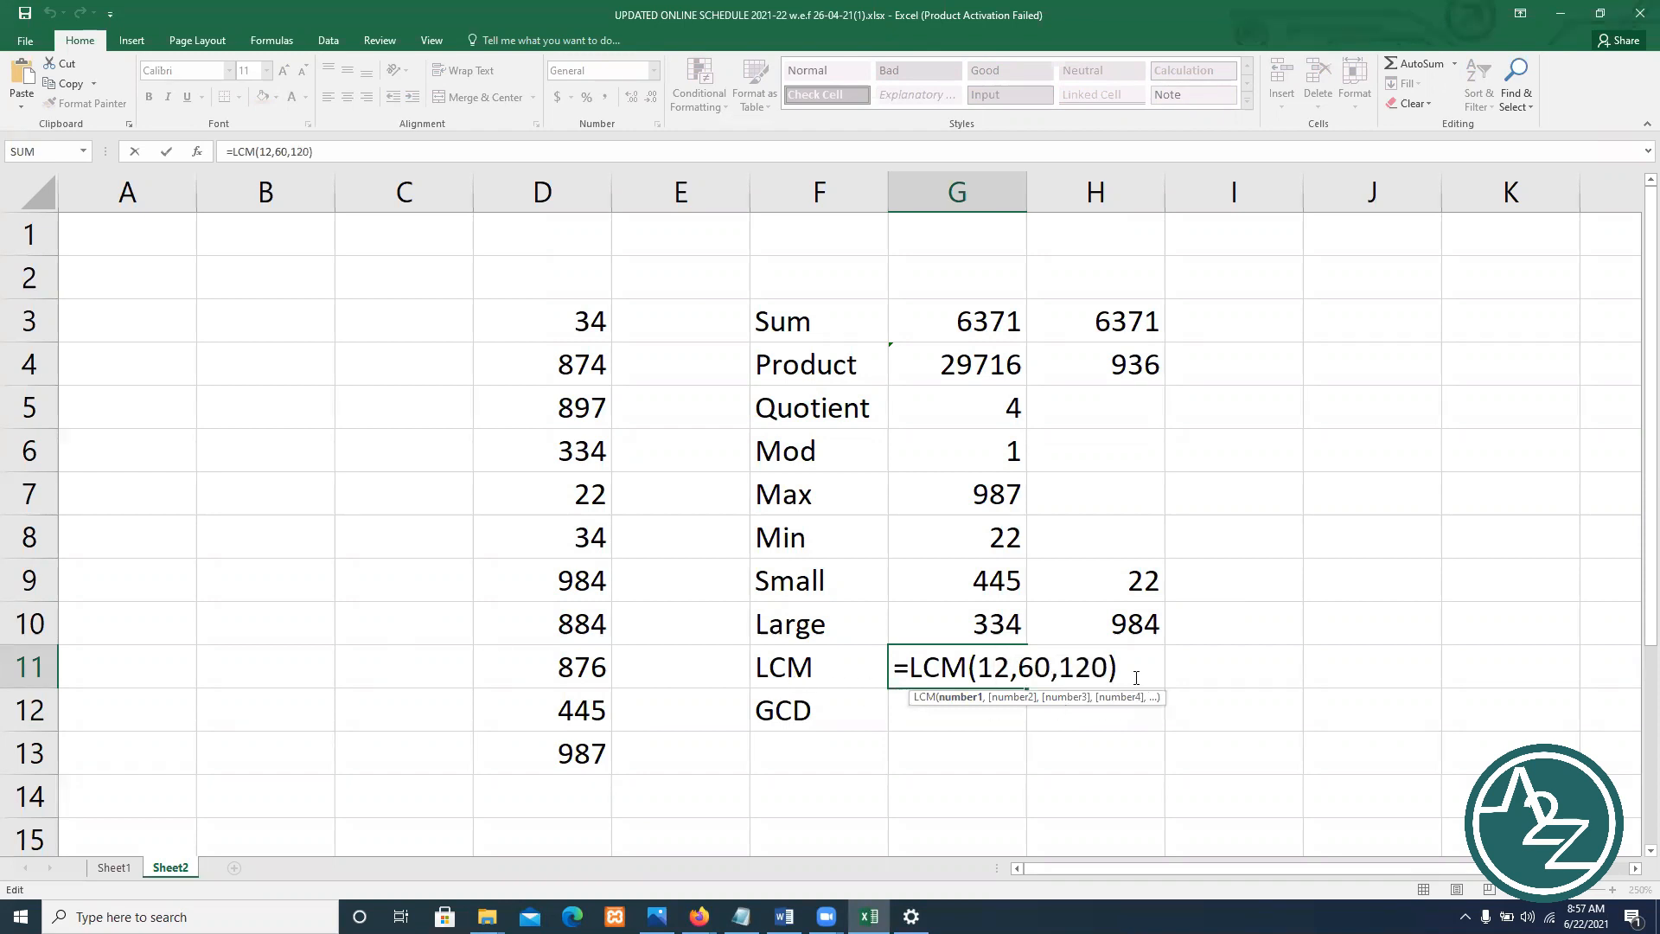
{"action": "key", "text": "Return"}
Enter the numbers 12, 60 and 120 in cells C5 to C7
{"action": "left_click", "coordinate": [388, 402]}
{"action": "type", "text": "12"}
{"action": "key", "text": "Return"}
{"action": "type", "text": "60"}
{"action": "key", "text": "Return"}
{"action": "type", "text": "12"}
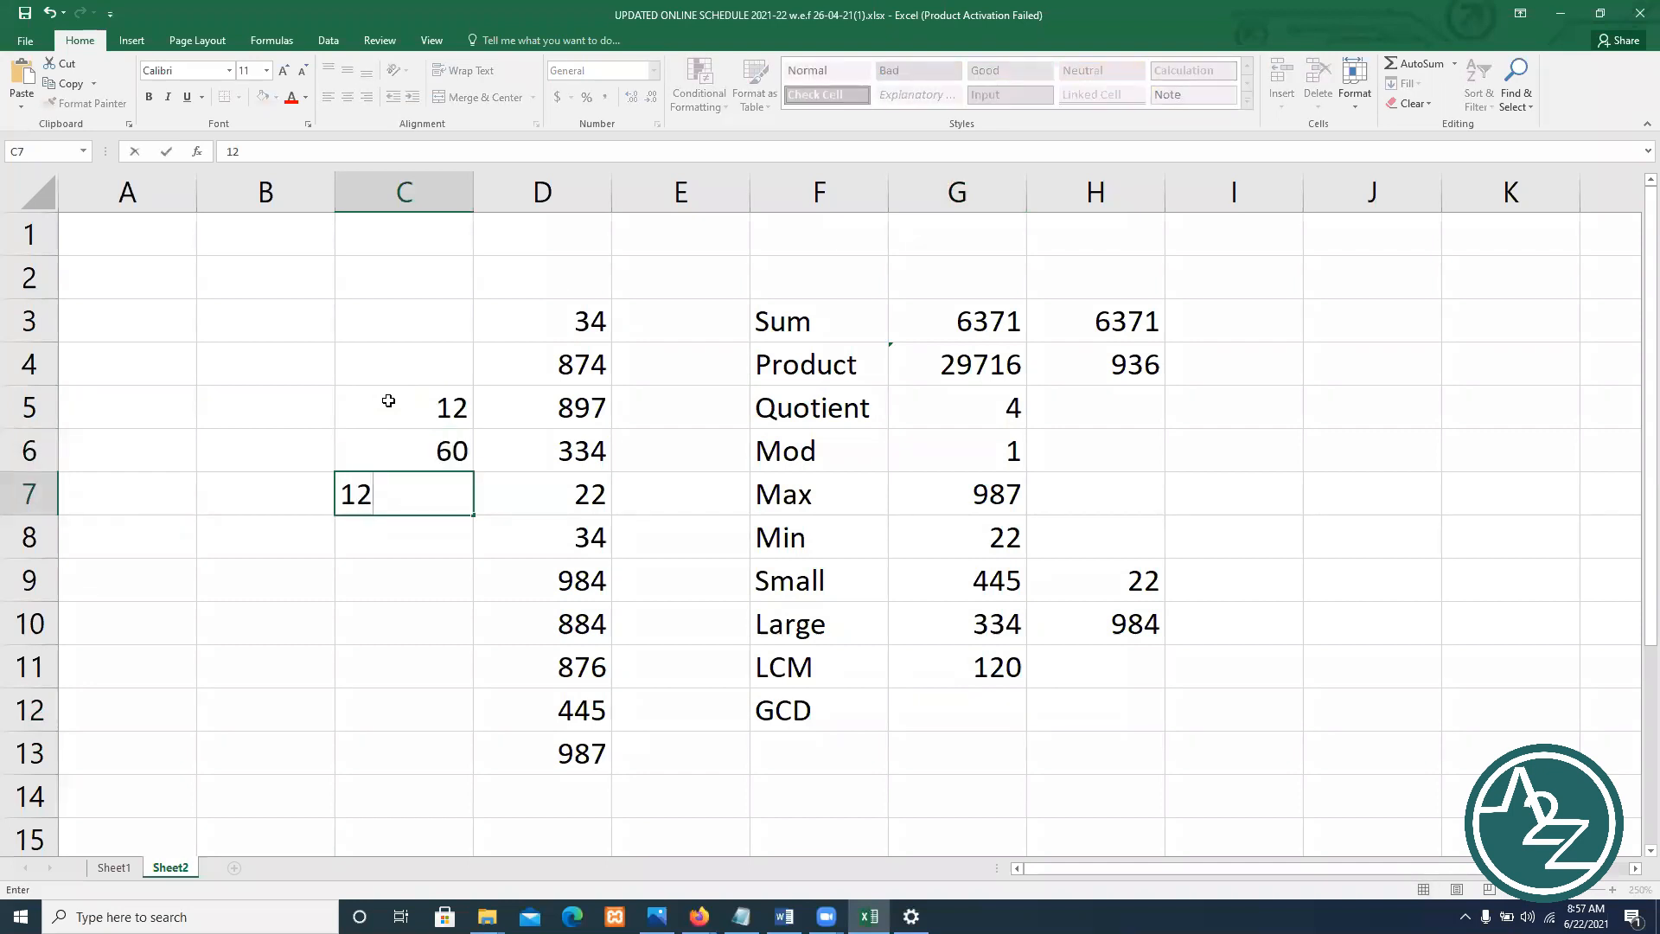
{"action": "type", "text": "0"}
{"action": "key", "text": "Return"}
Calculate the least common multiple of the column C numbers in H11 with =LCM(C5:C7), and compare it with the LCM formula in G11
{"action": "left_click", "coordinate": [1100, 701]}
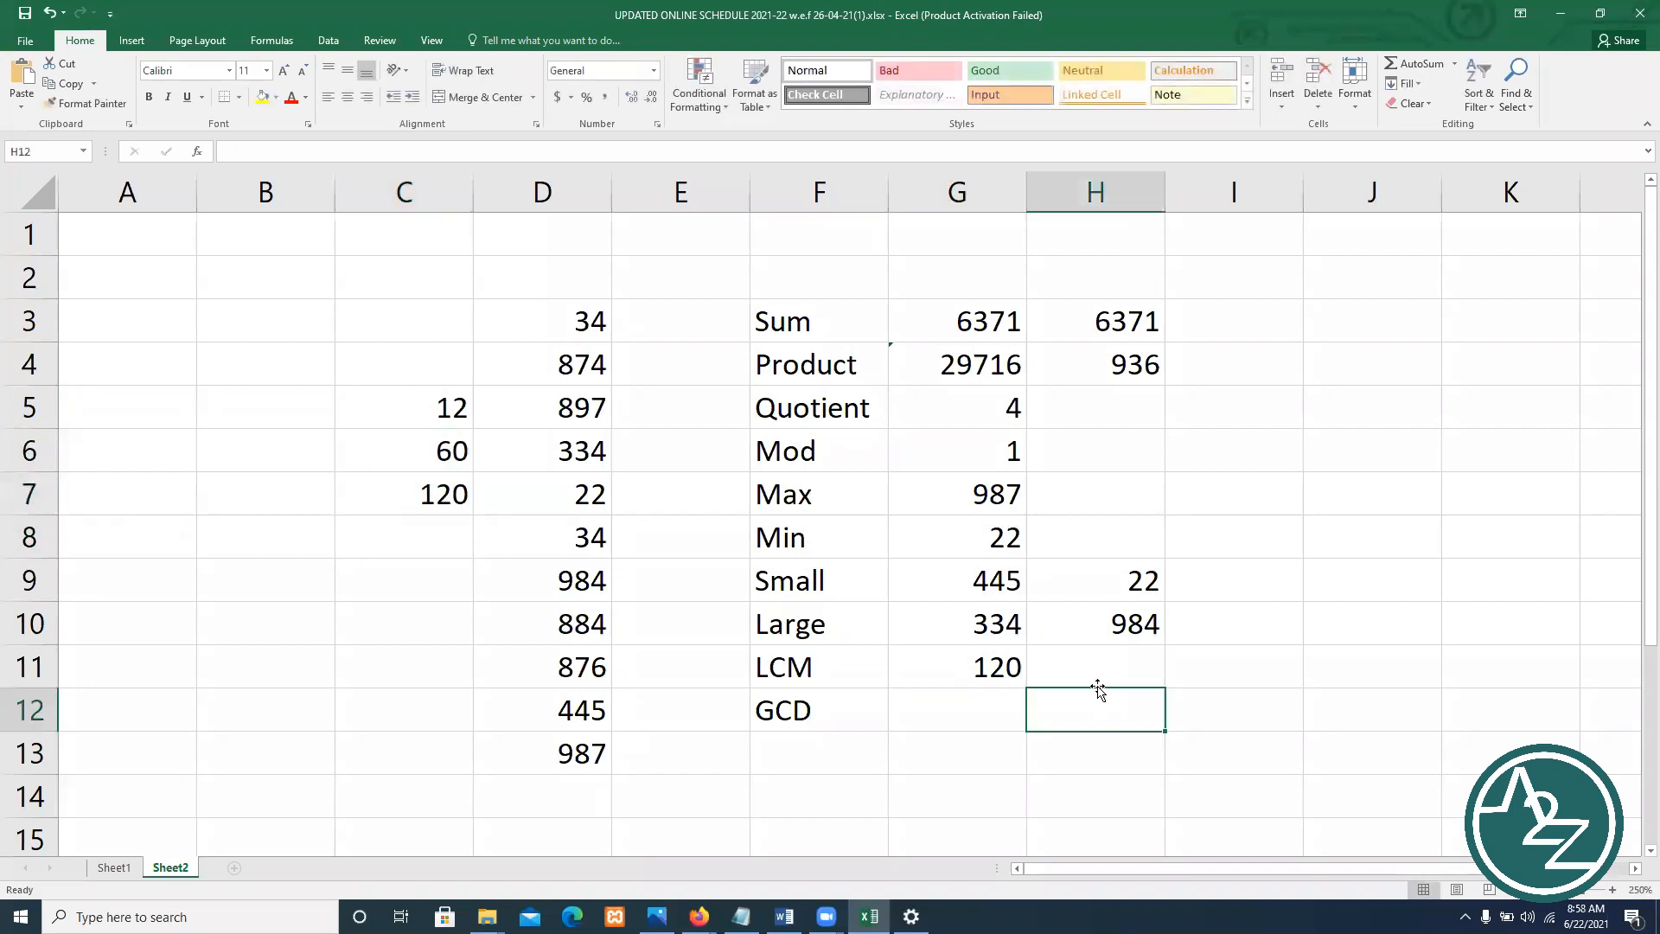
{"action": "left_click", "coordinate": [1095, 663]}
{"action": "type", "text": "="}
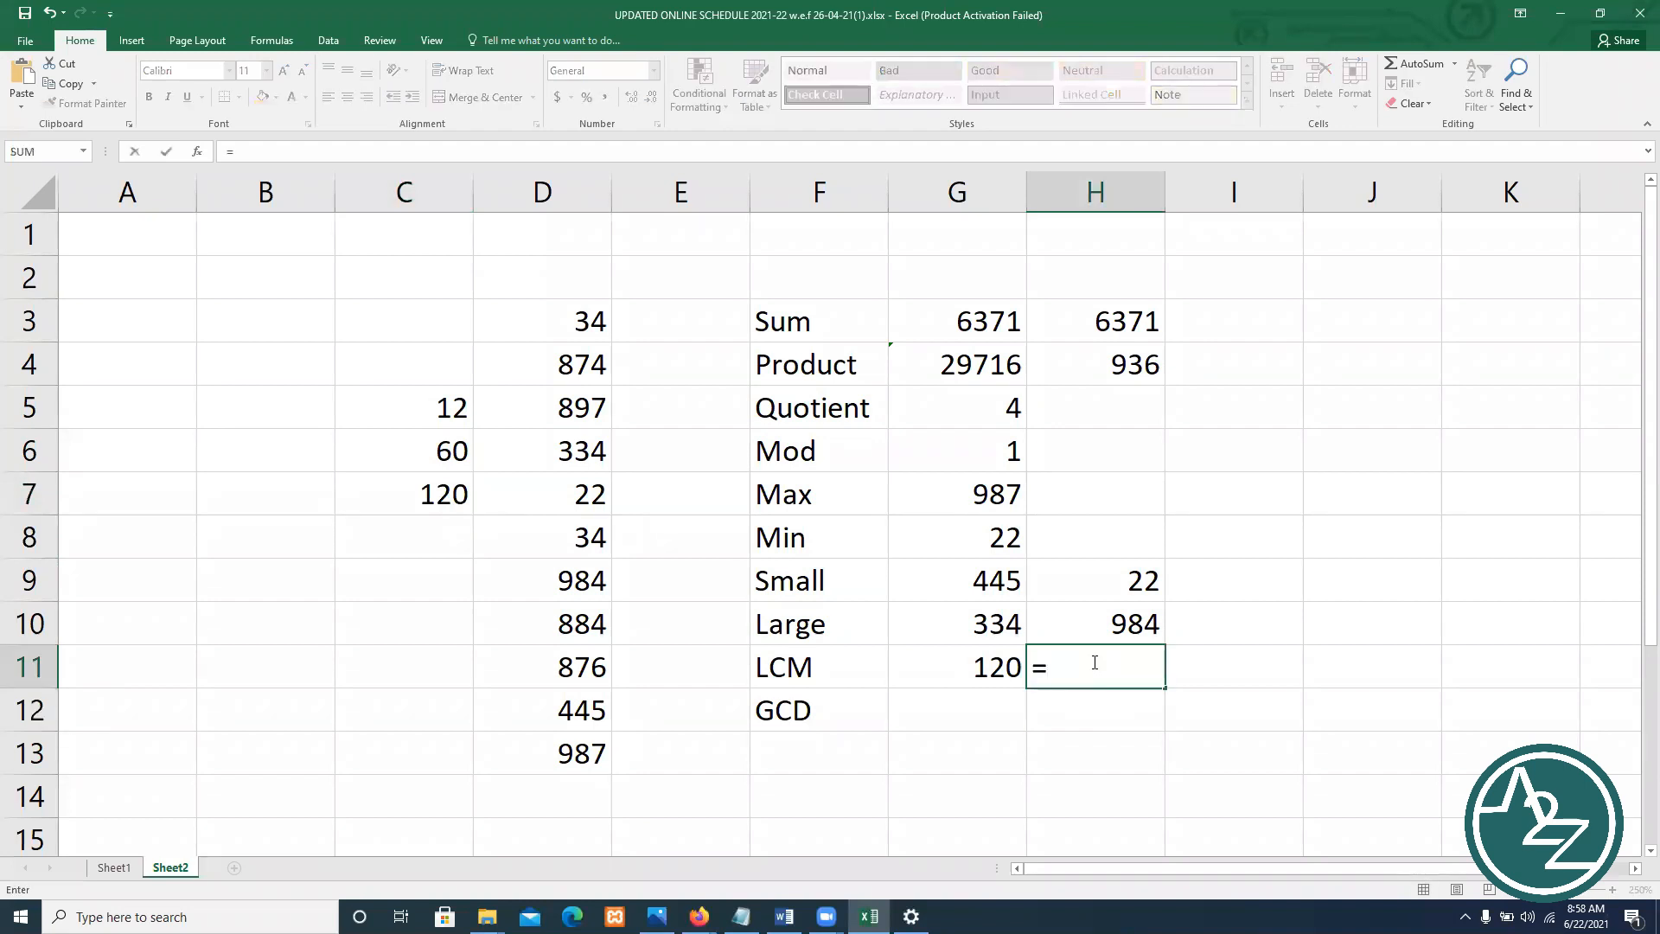
{"action": "type", "text": "lcm("}
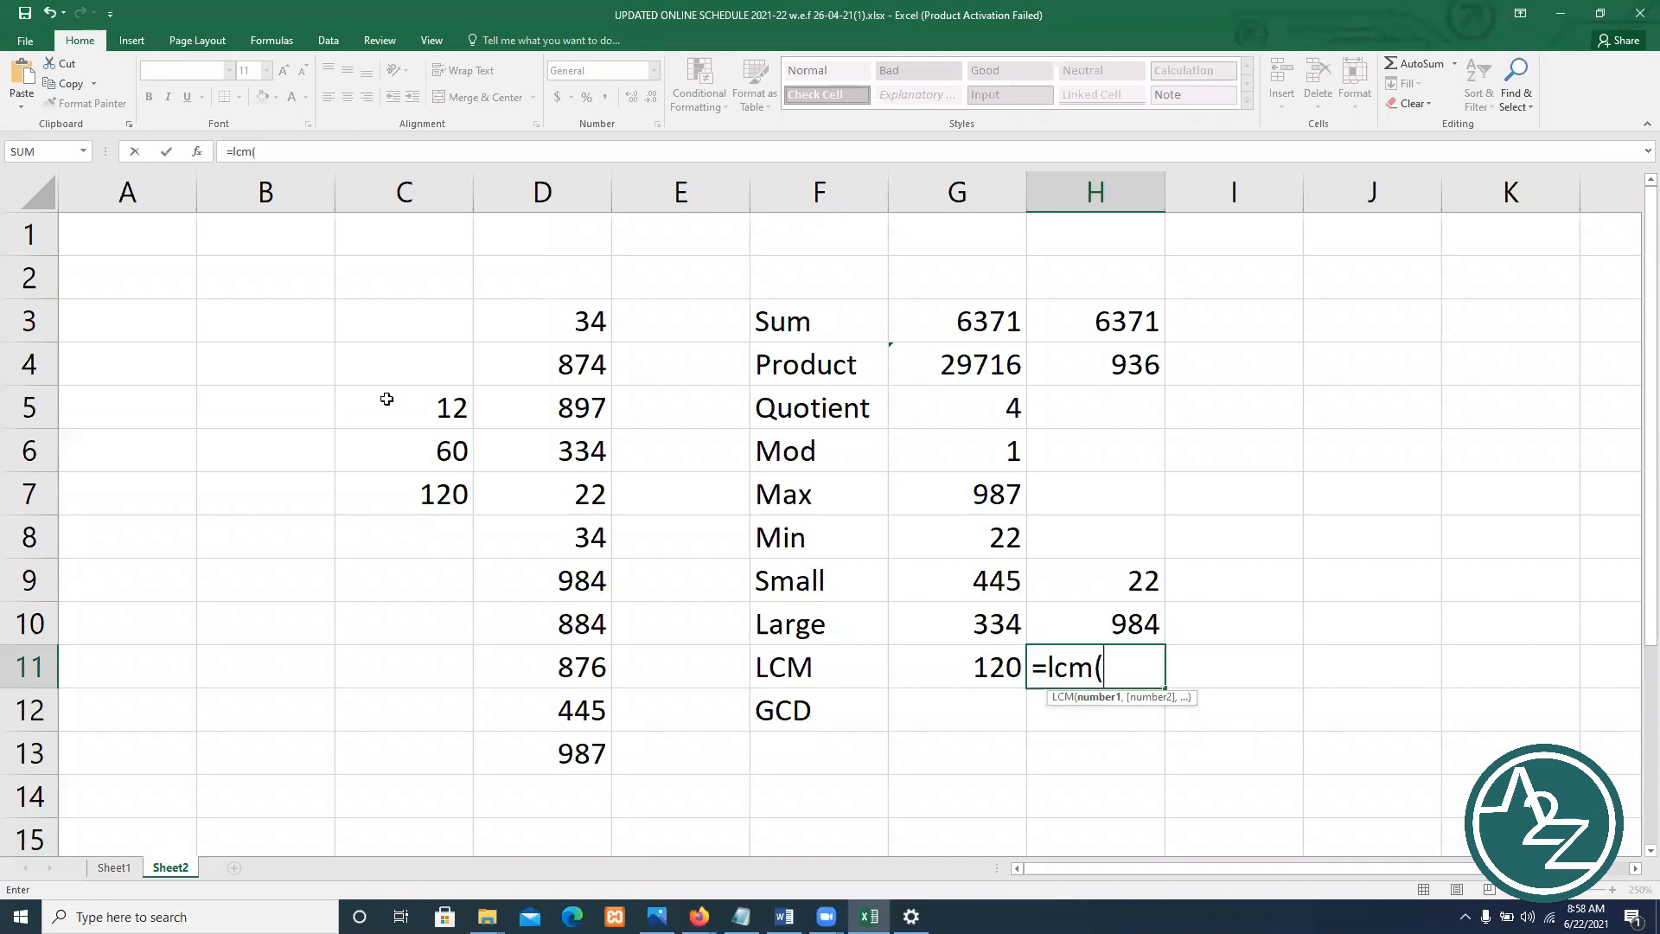
{"action": "left_click_drag", "start_coordinate": [386, 399], "coordinate": [411, 485]}
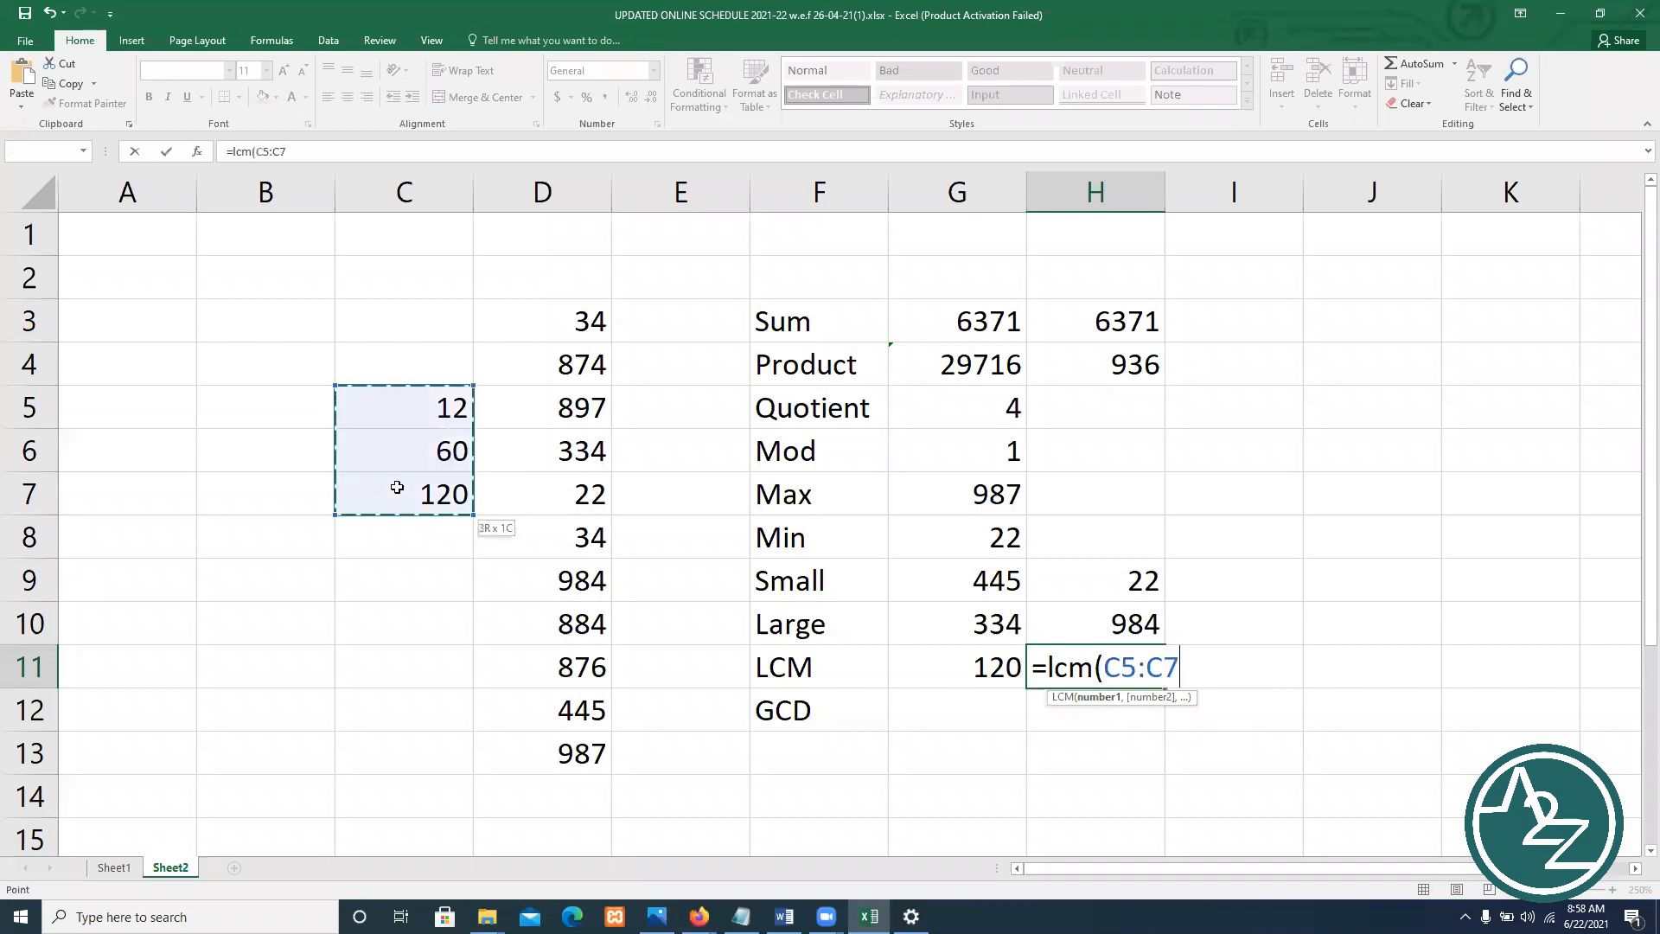
{"action": "type", "text": ")"}
{"action": "key", "text": "Return"}
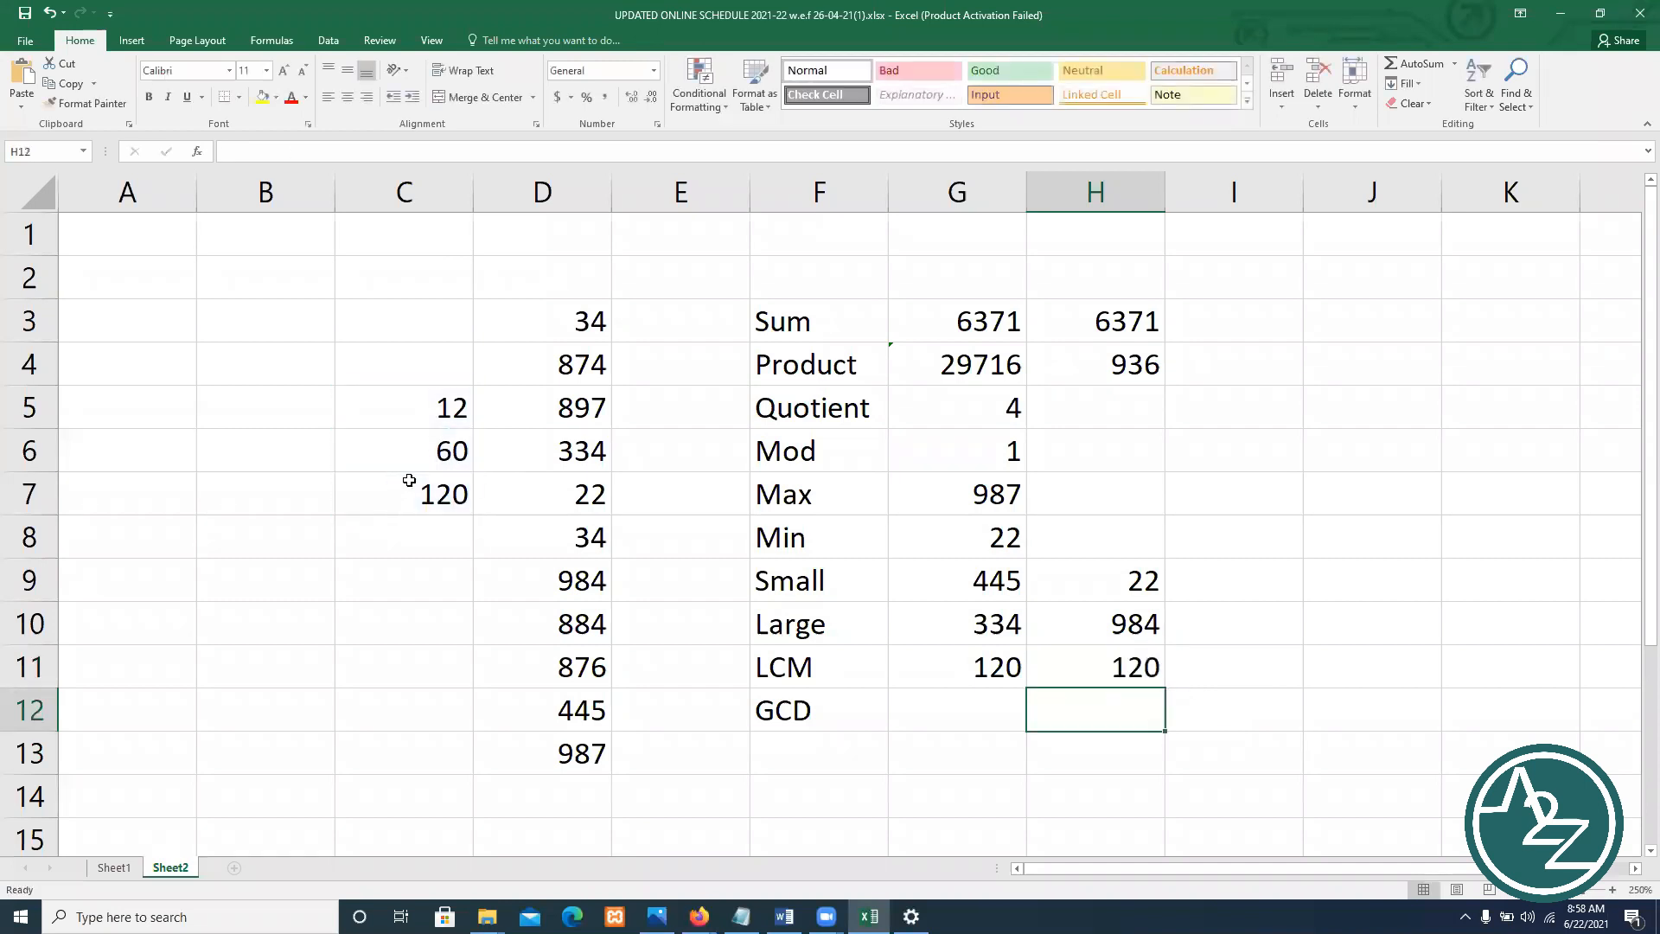
{"action": "left_click", "coordinate": [1004, 674]}
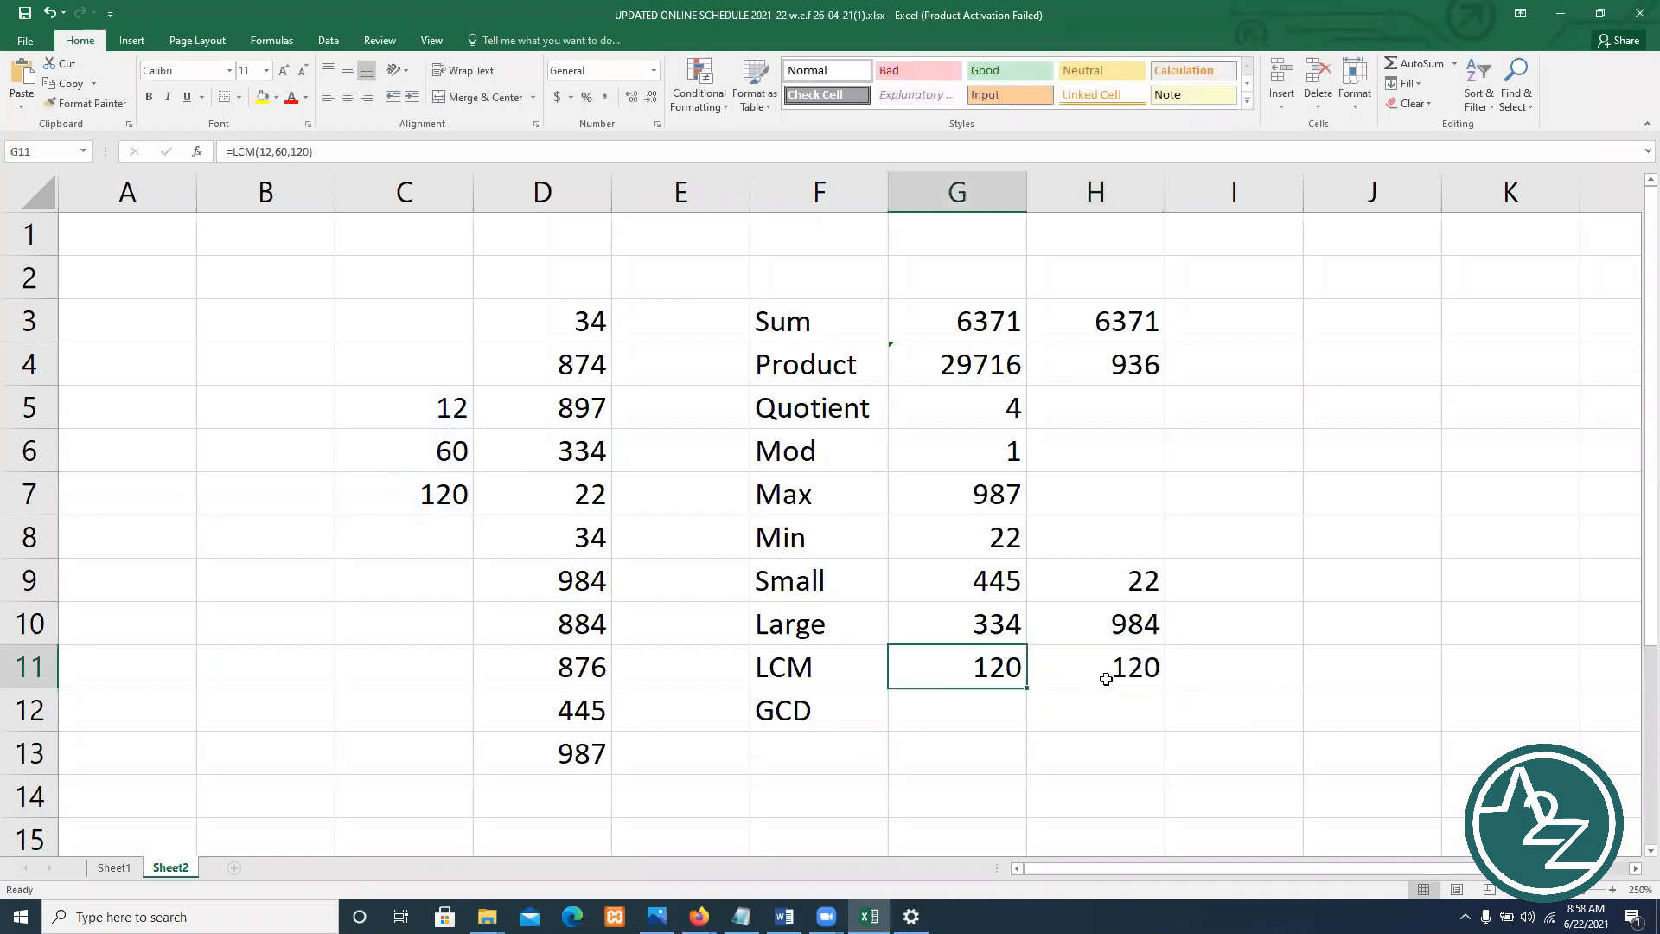
{"action": "left_click", "coordinate": [399, 403]}
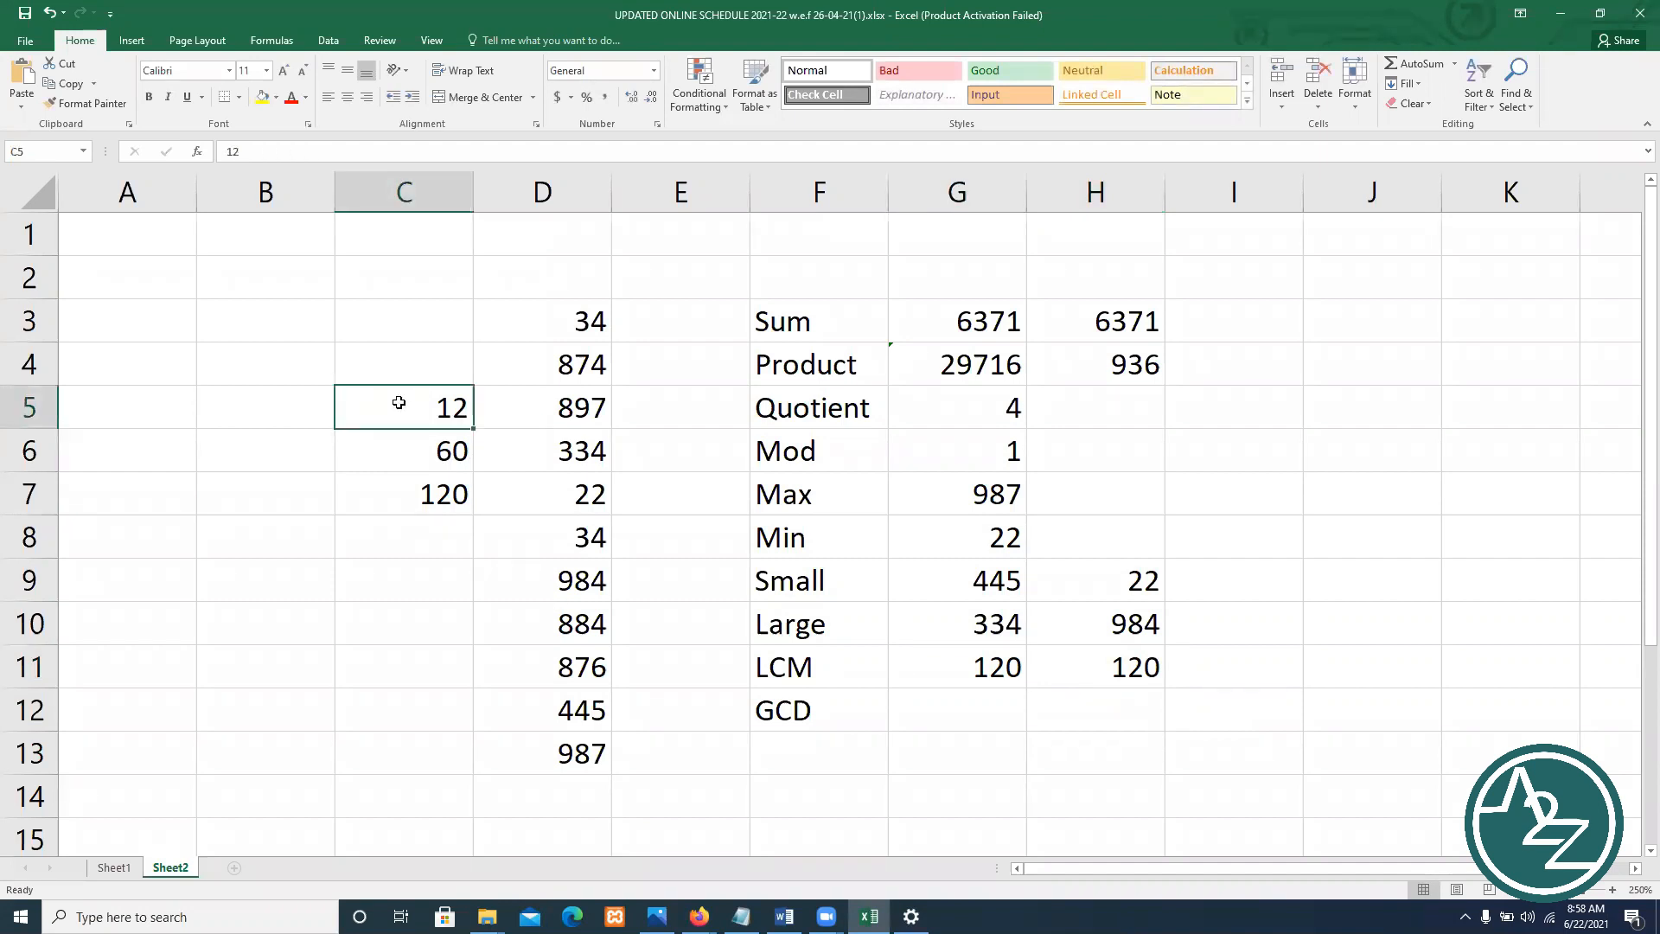
{"action": "left_click", "coordinate": [446, 493]}
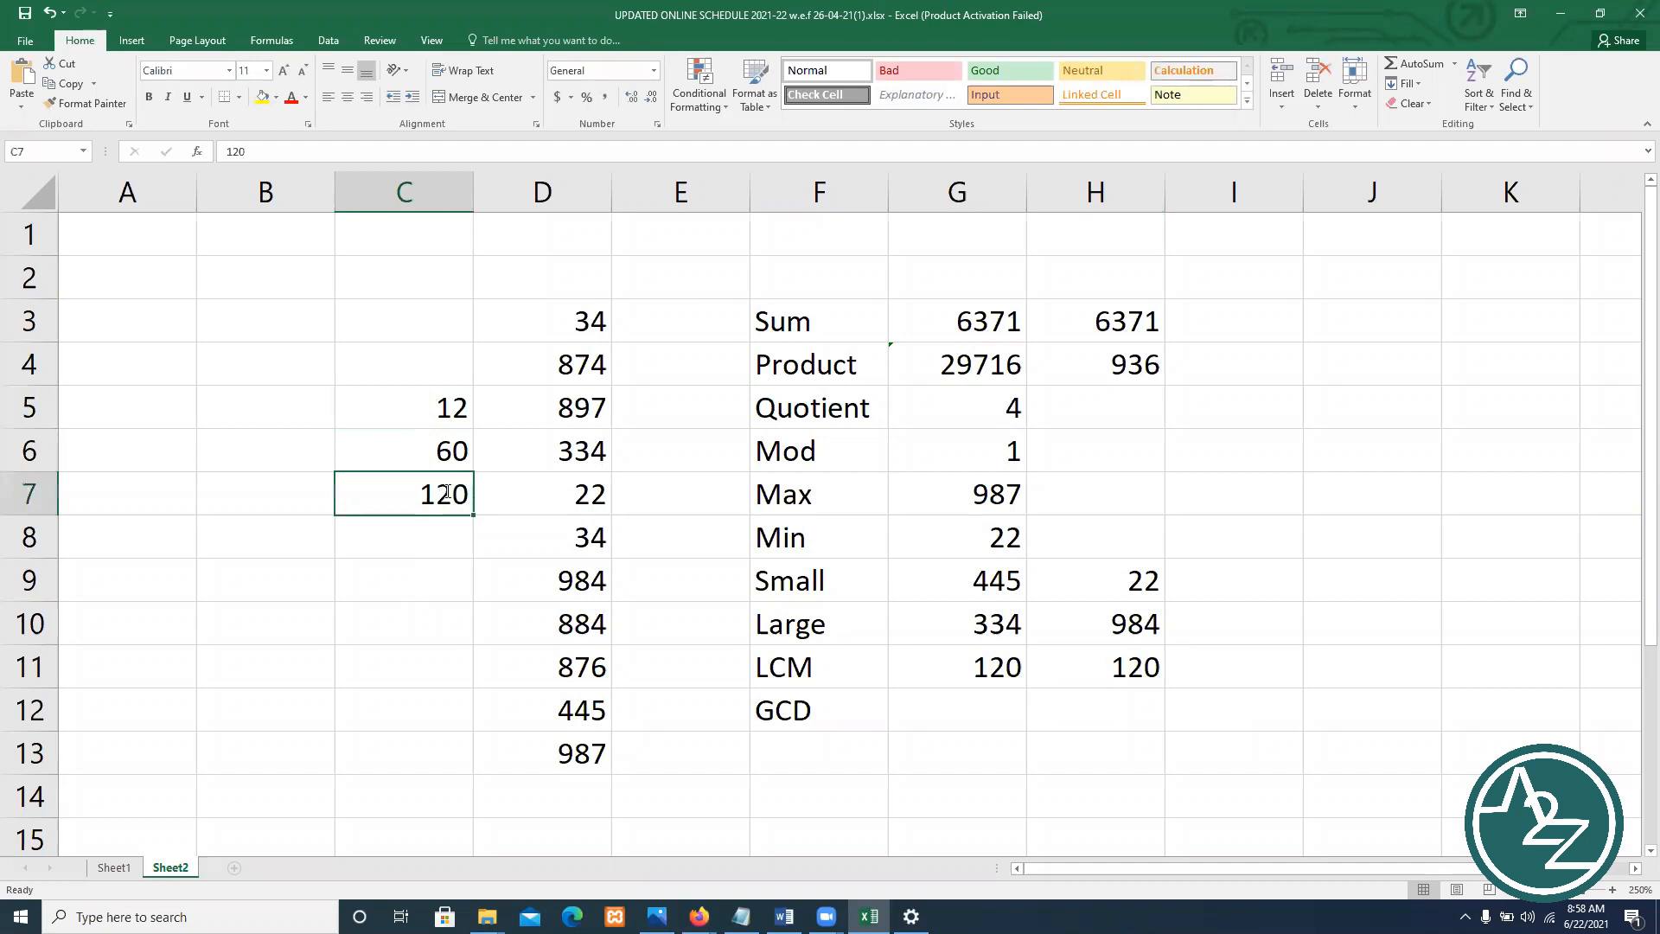
Change the number in C7 to 240 and compare the LCM cells H11 and G11
{"action": "type", "text": "240"}
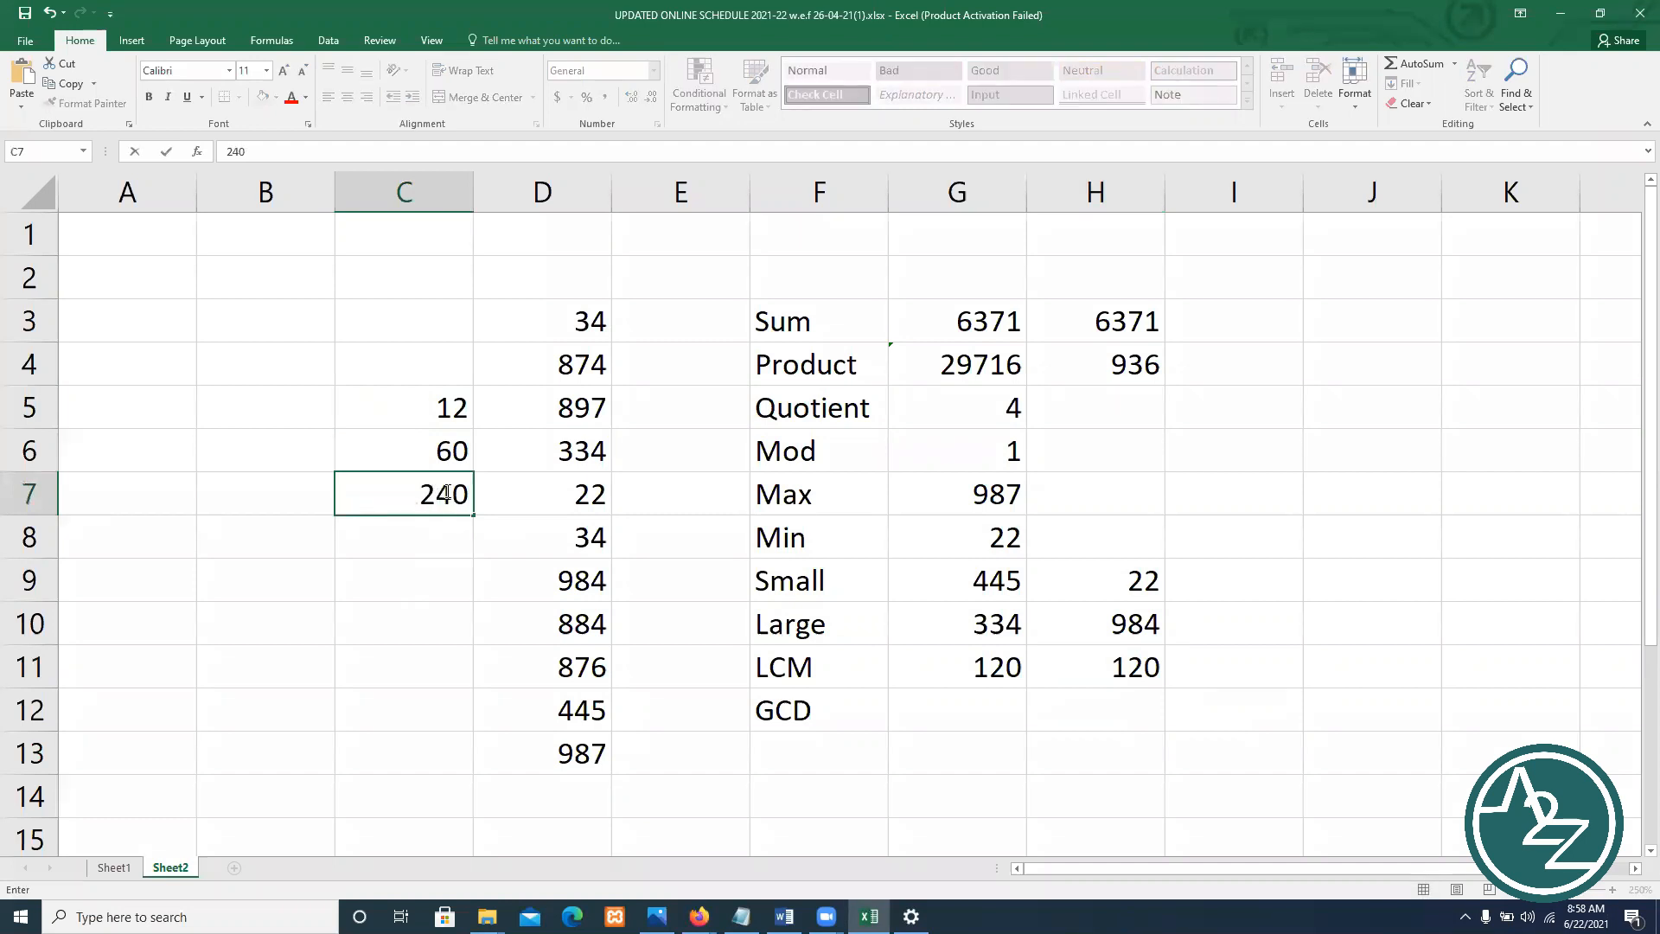
{"action": "key", "text": "Return"}
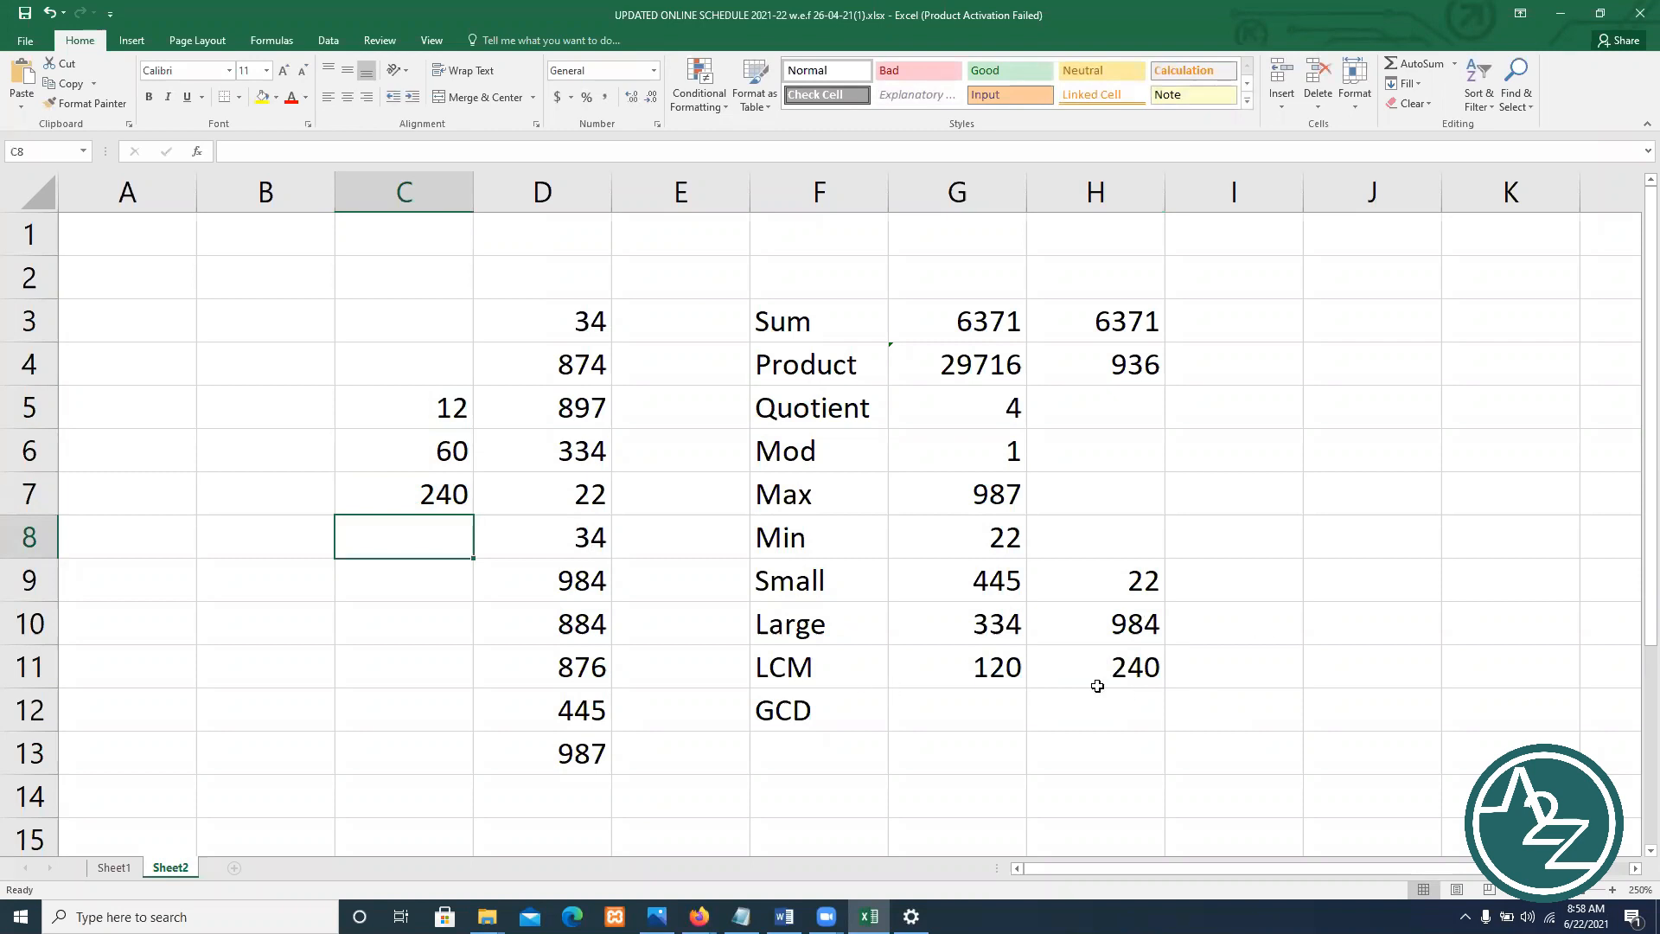
{"action": "left_click", "coordinate": [1135, 660]}
{"action": "left_click", "coordinate": [992, 679]}
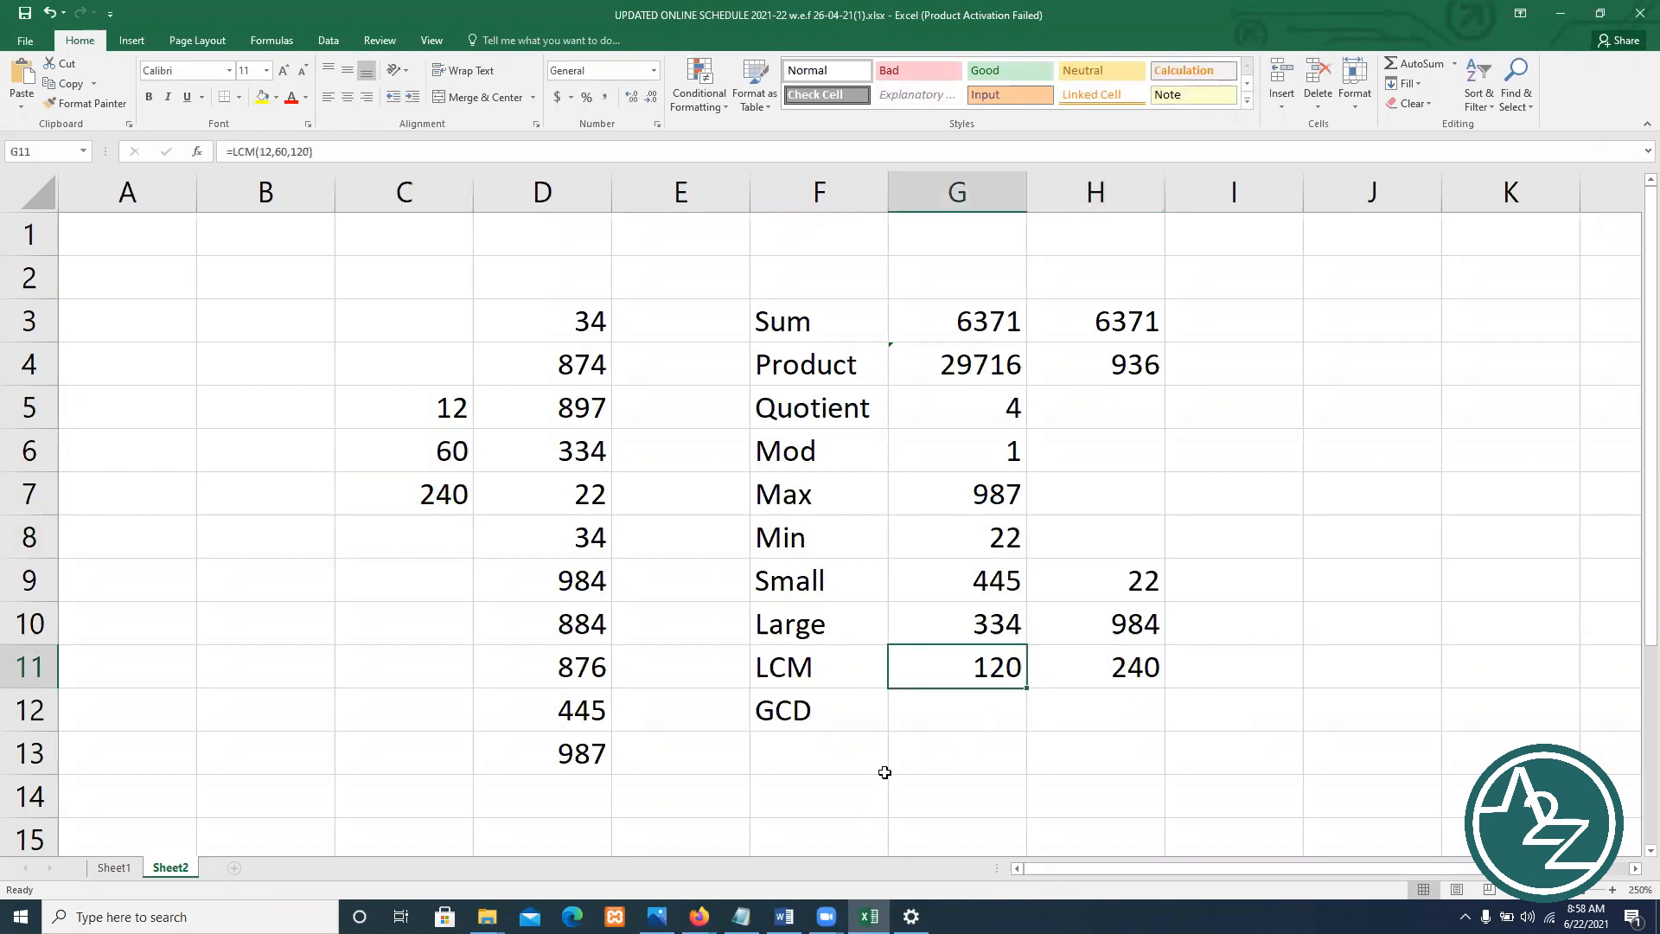
Examine the directly entered numbers in the LCM formula in G11, keeping the formula as it is
{"action": "double_click", "coordinate": [982, 677]}
{"action": "left_click_drag", "start_coordinate": [983, 678], "coordinate": [1109, 675]}
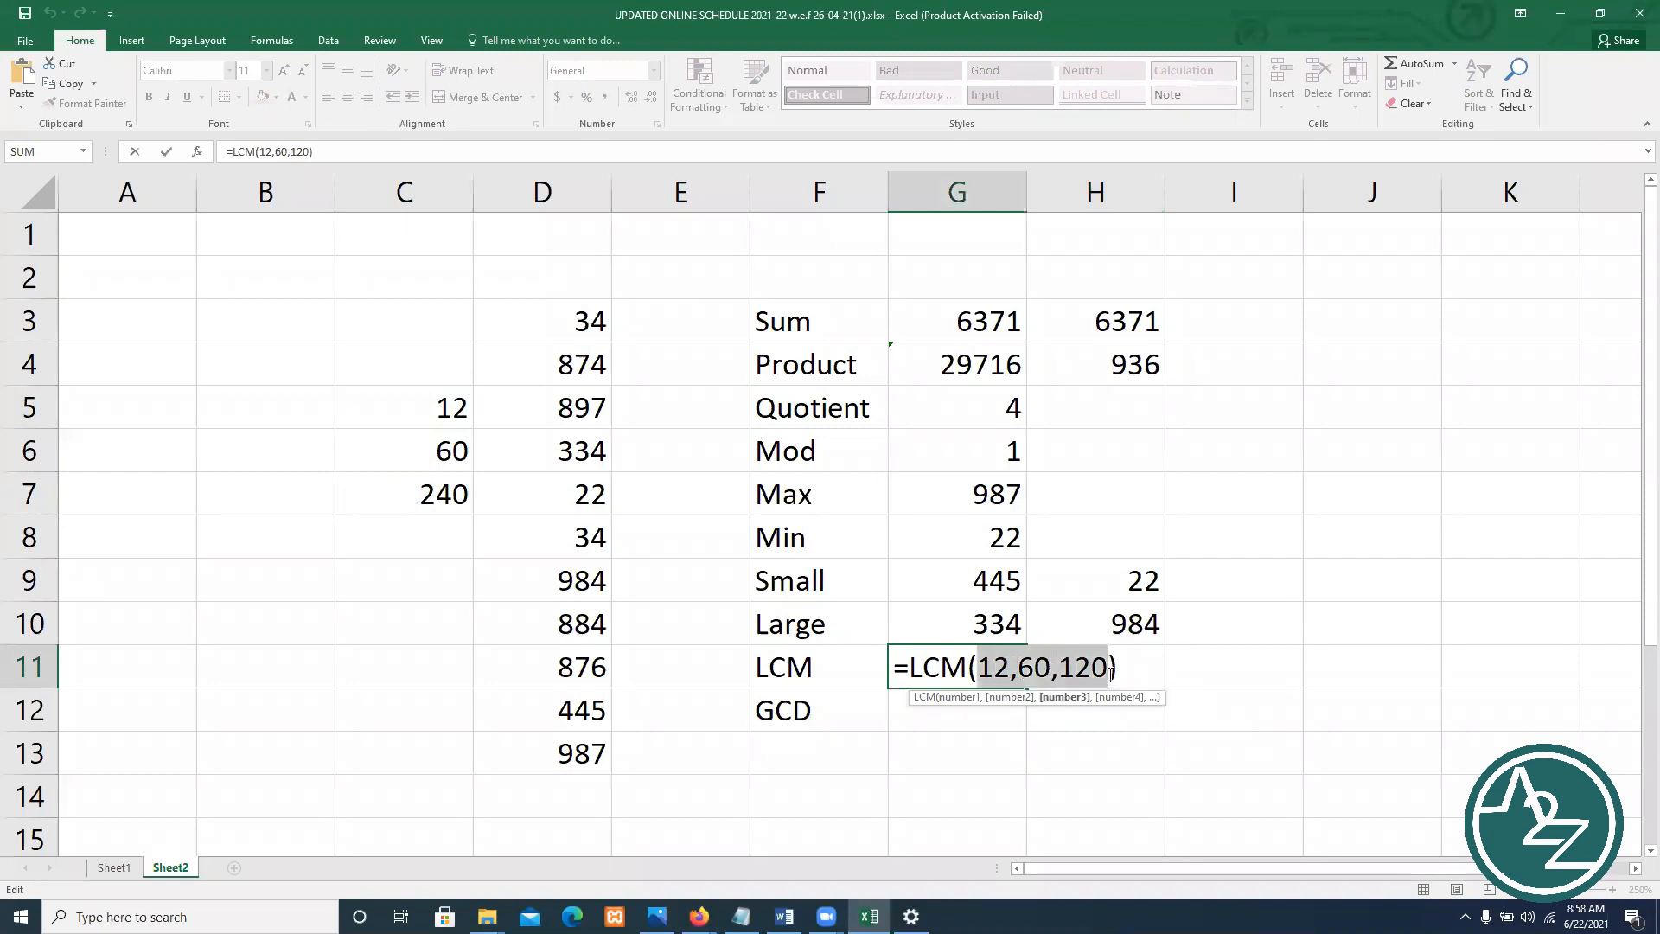
{"action": "left_click", "coordinate": [1119, 624]}
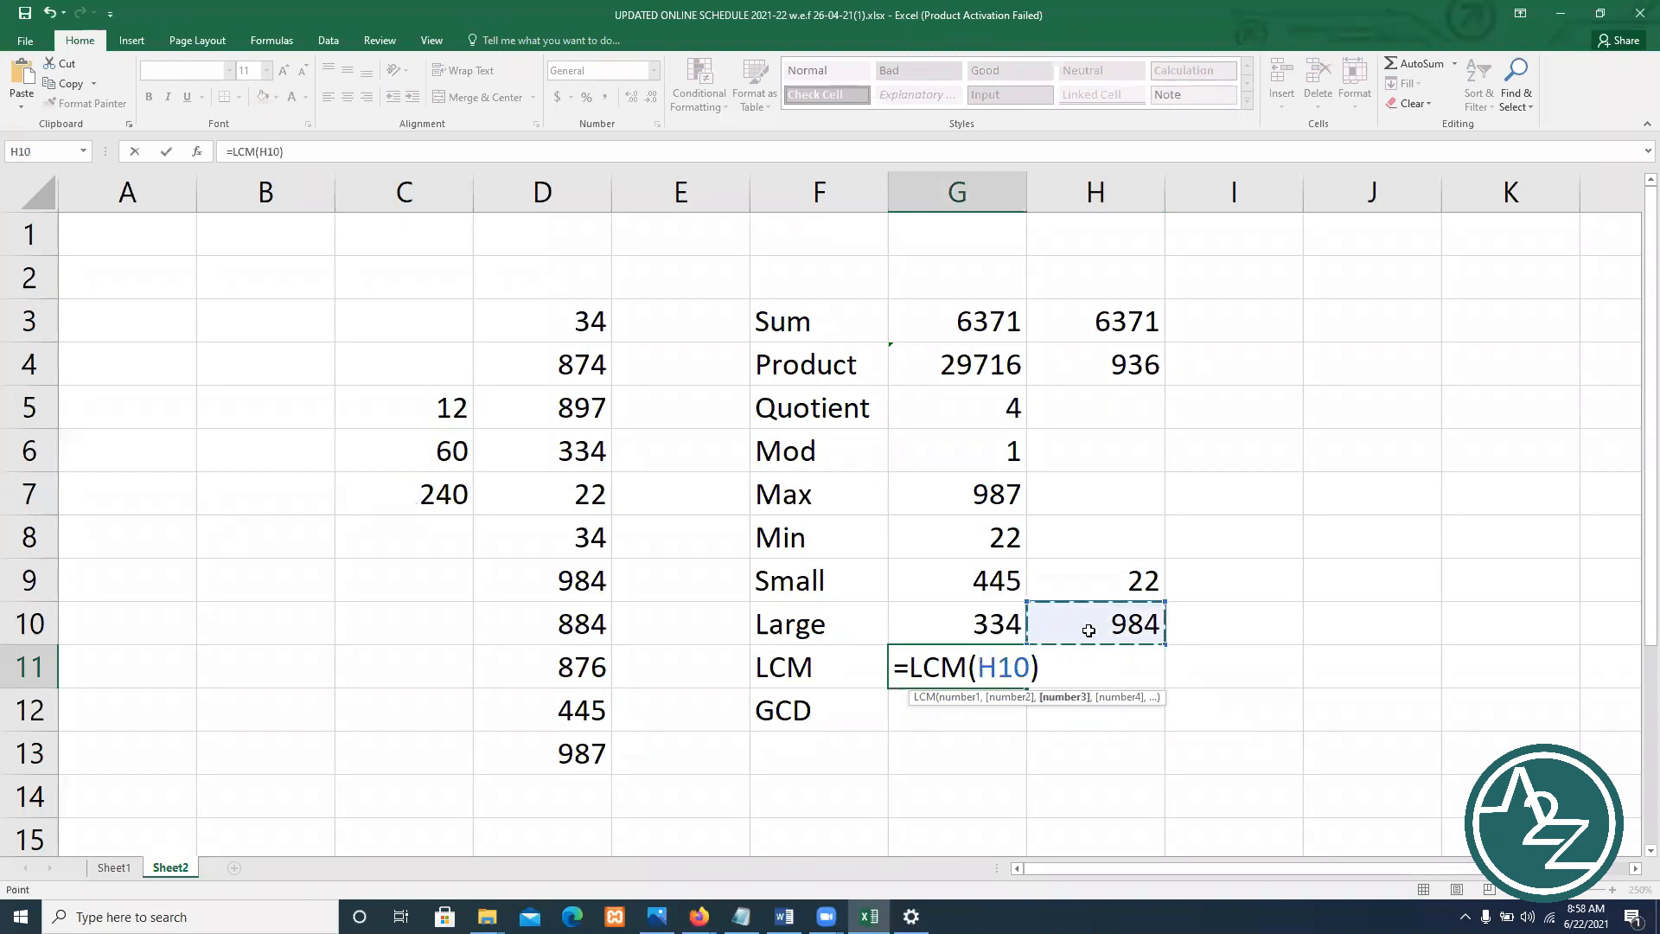
{"action": "key", "text": "ctrl+z"}
{"action": "key", "text": "Return"}
Examine the C5:C7 range reference in the LCM formula in H11 and the source numbers it covers
{"action": "double_click", "coordinate": [1152, 678]}
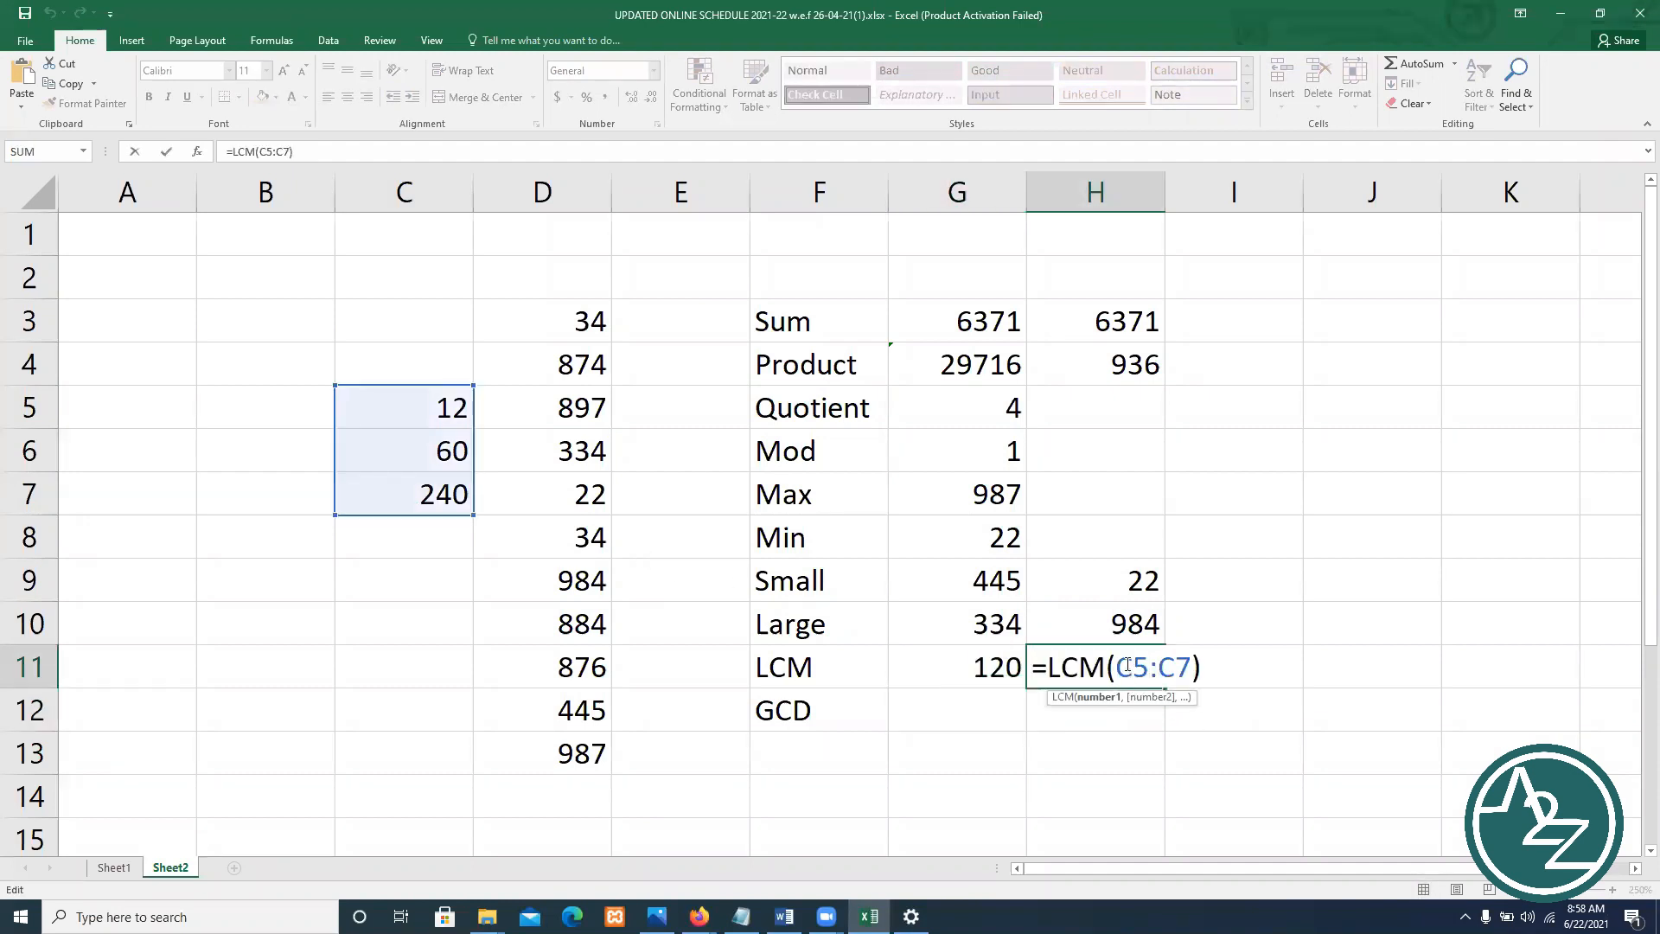
{"action": "left_click_drag", "start_coordinate": [1117, 667], "coordinate": [1187, 662]}
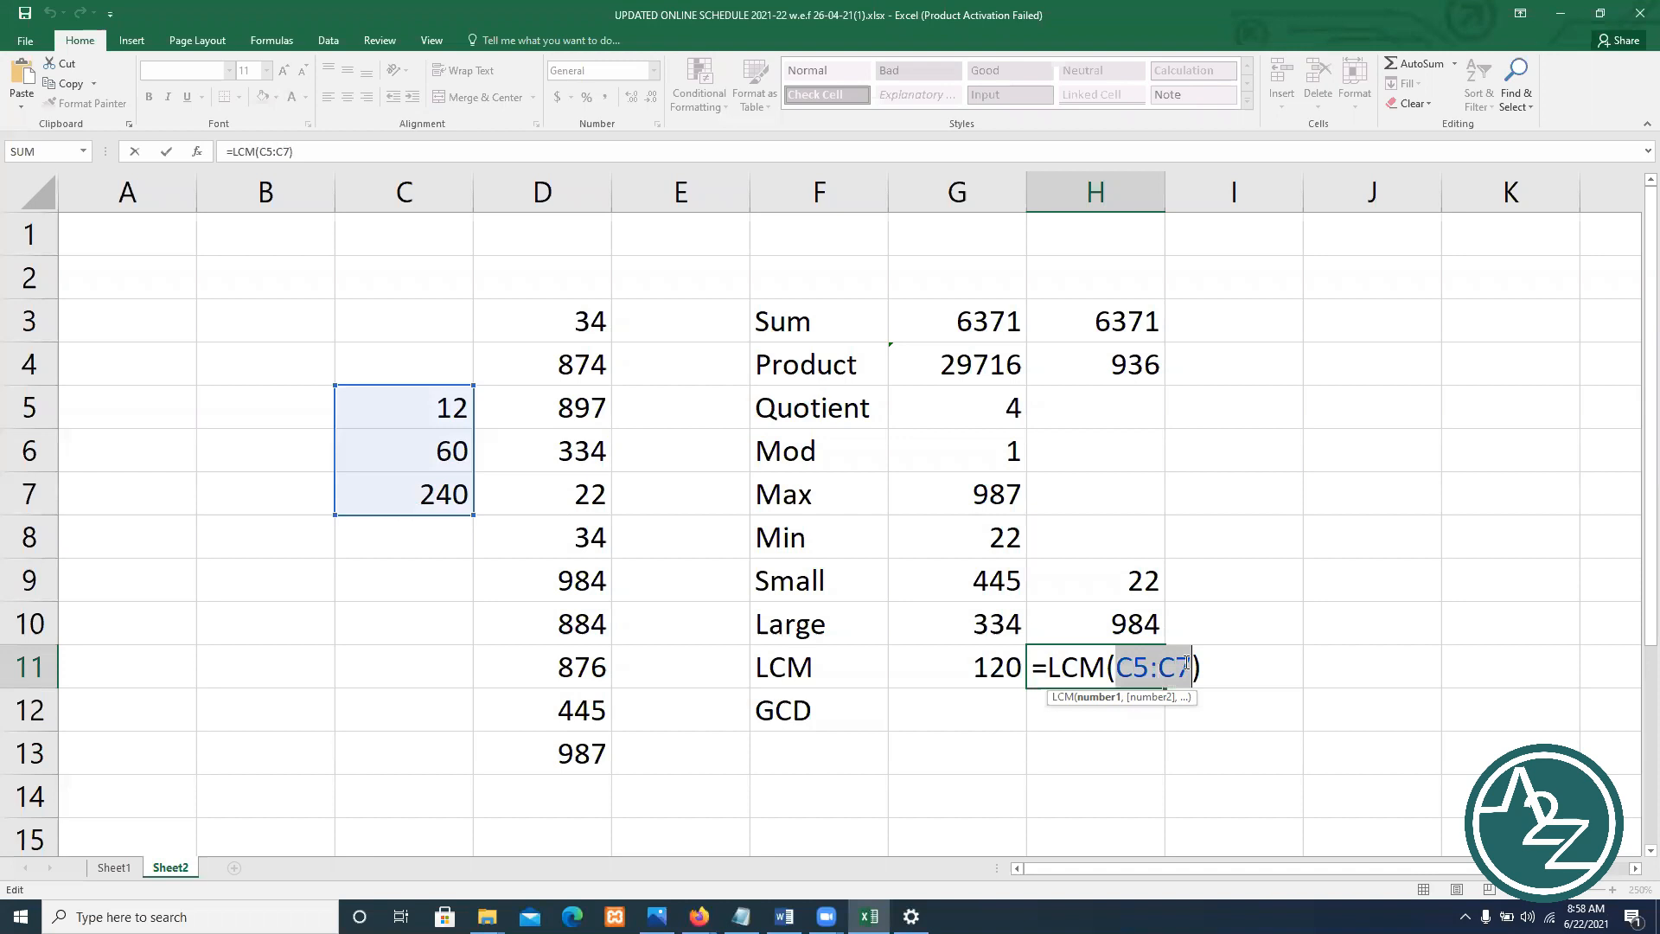
{"action": "left_click", "coordinate": [1187, 662]}
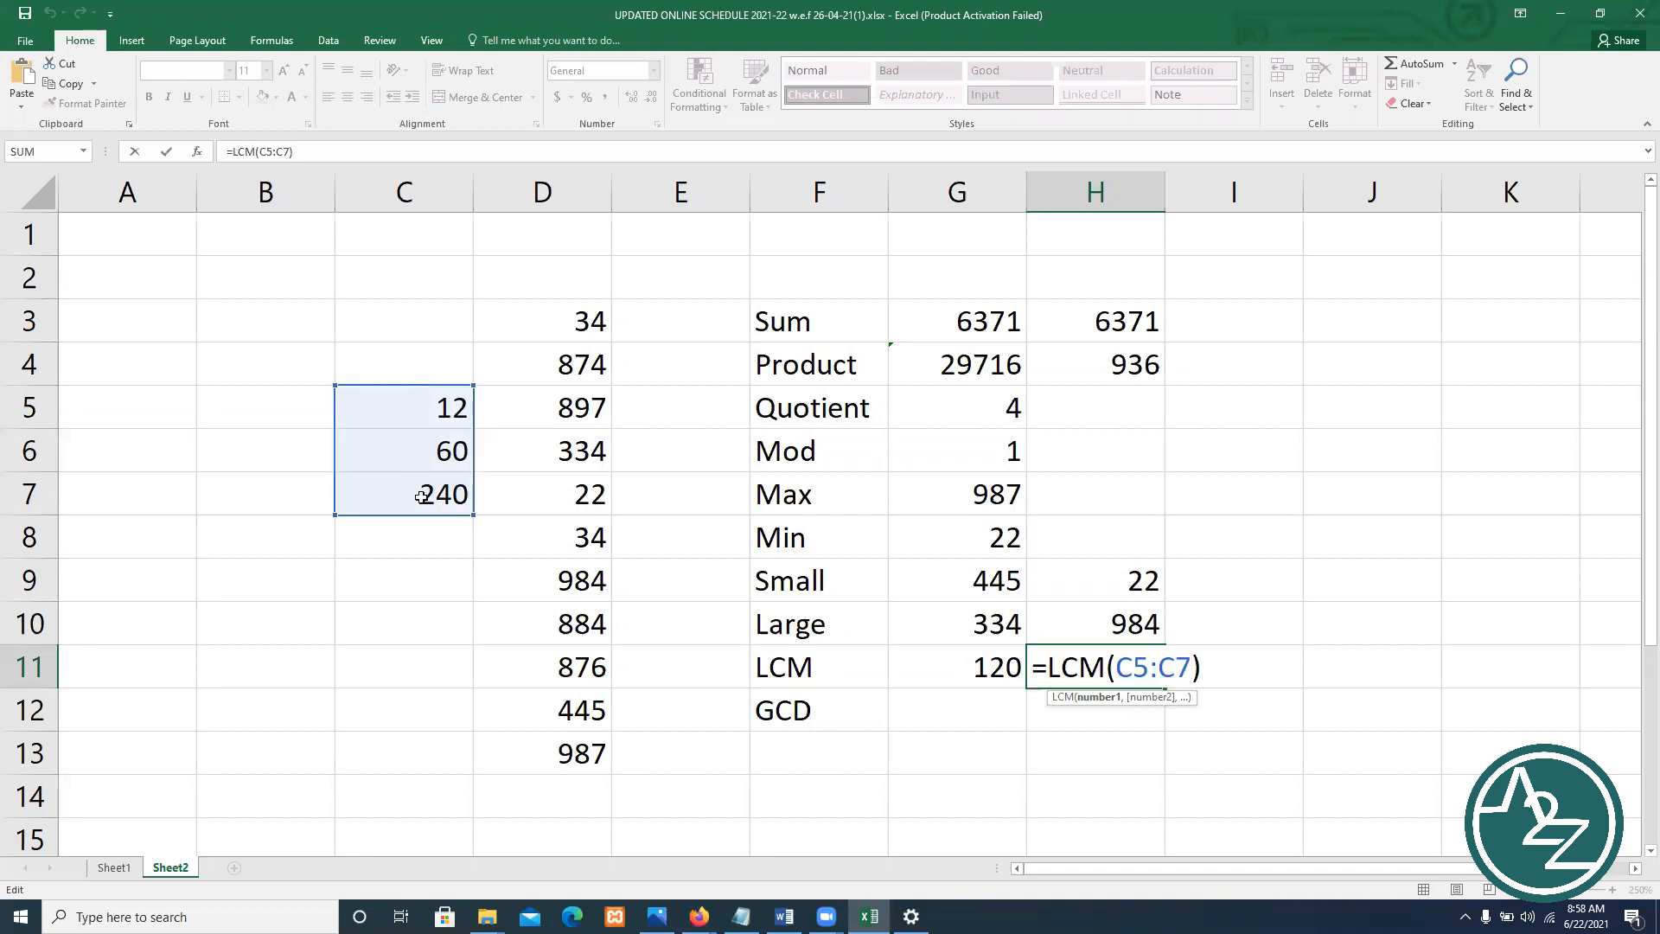
{"action": "left_click", "coordinate": [1135, 700]}
{"action": "left_click", "coordinate": [1085, 663]}
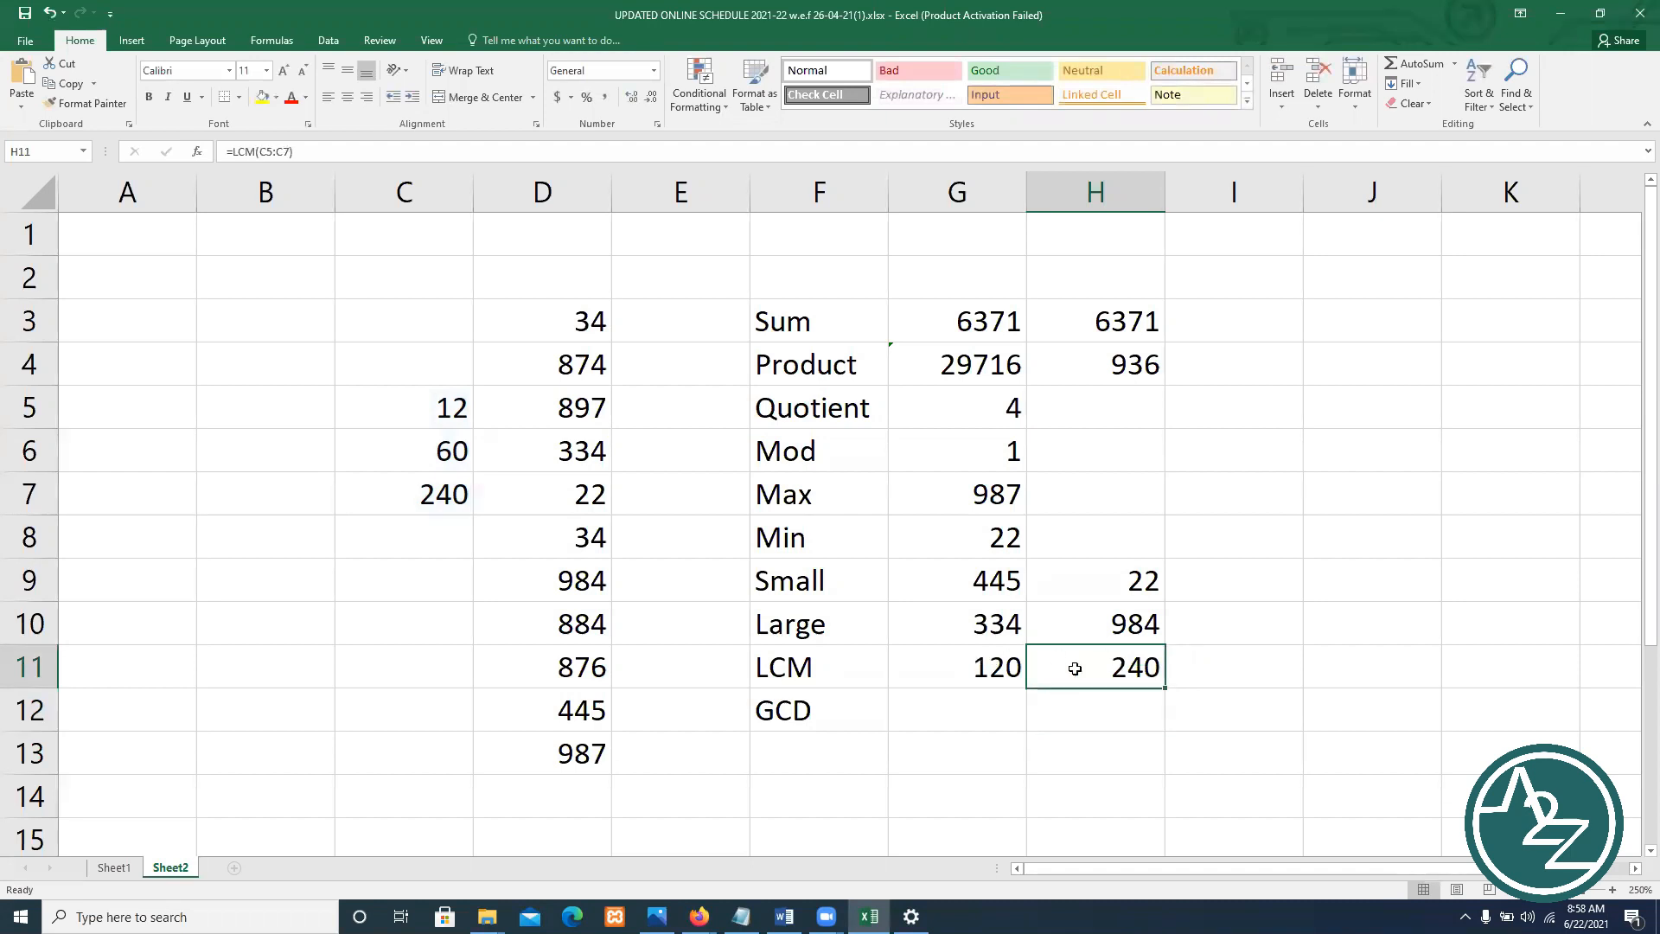
{"action": "left_click_drag", "start_coordinate": [451, 399], "coordinate": [459, 497]}
{"action": "left_click", "coordinate": [1132, 659]}
{"action": "left_click_drag", "start_coordinate": [424, 407], "coordinate": [420, 494]}
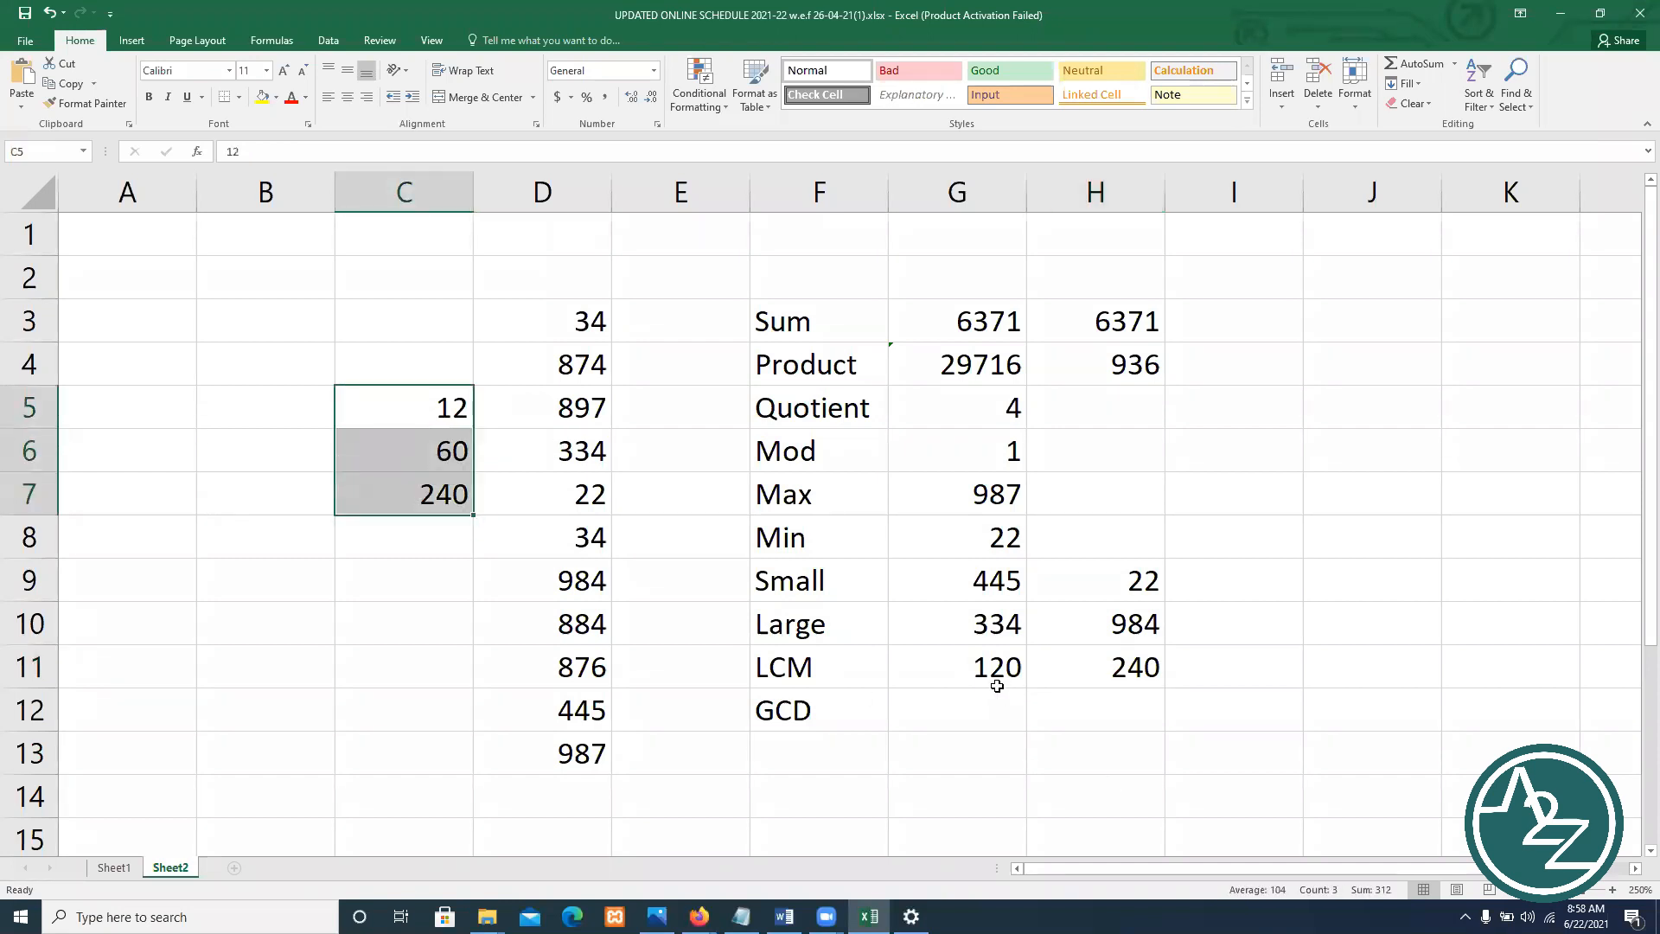
Review the LCM formula in G11 again, checking each of its typed-in arguments 12, 60 and 120
{"action": "left_click", "coordinate": [968, 673]}
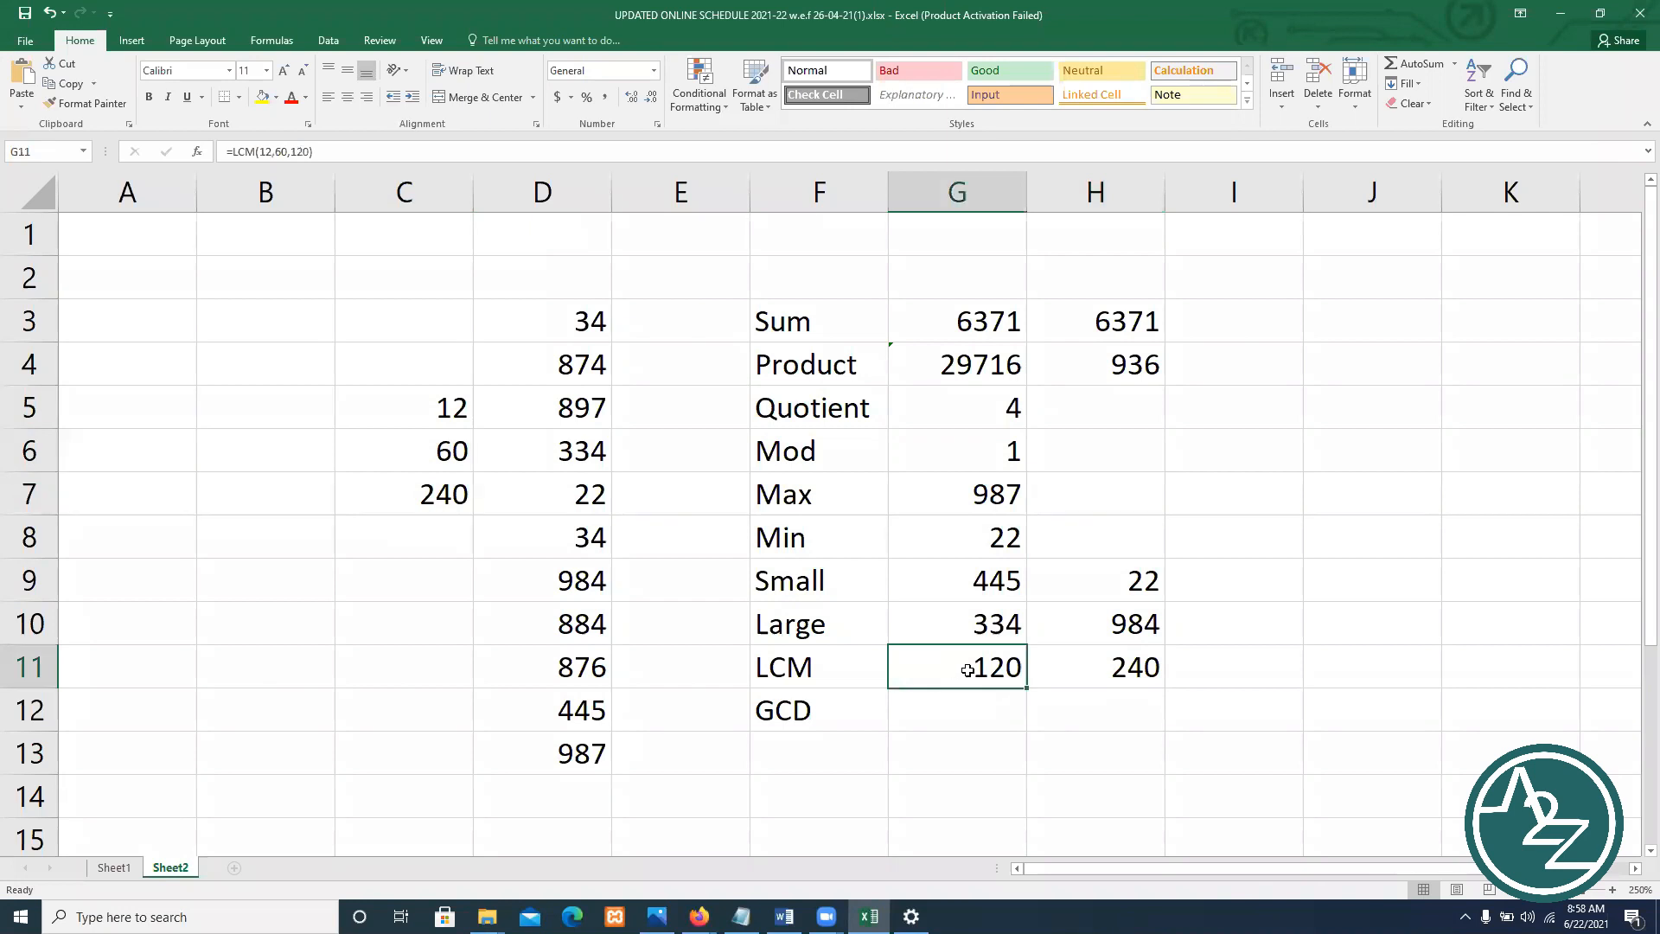
{"action": "double_click", "coordinate": [967, 669]}
{"action": "left_click_drag", "start_coordinate": [1036, 674], "coordinate": [1107, 666]}
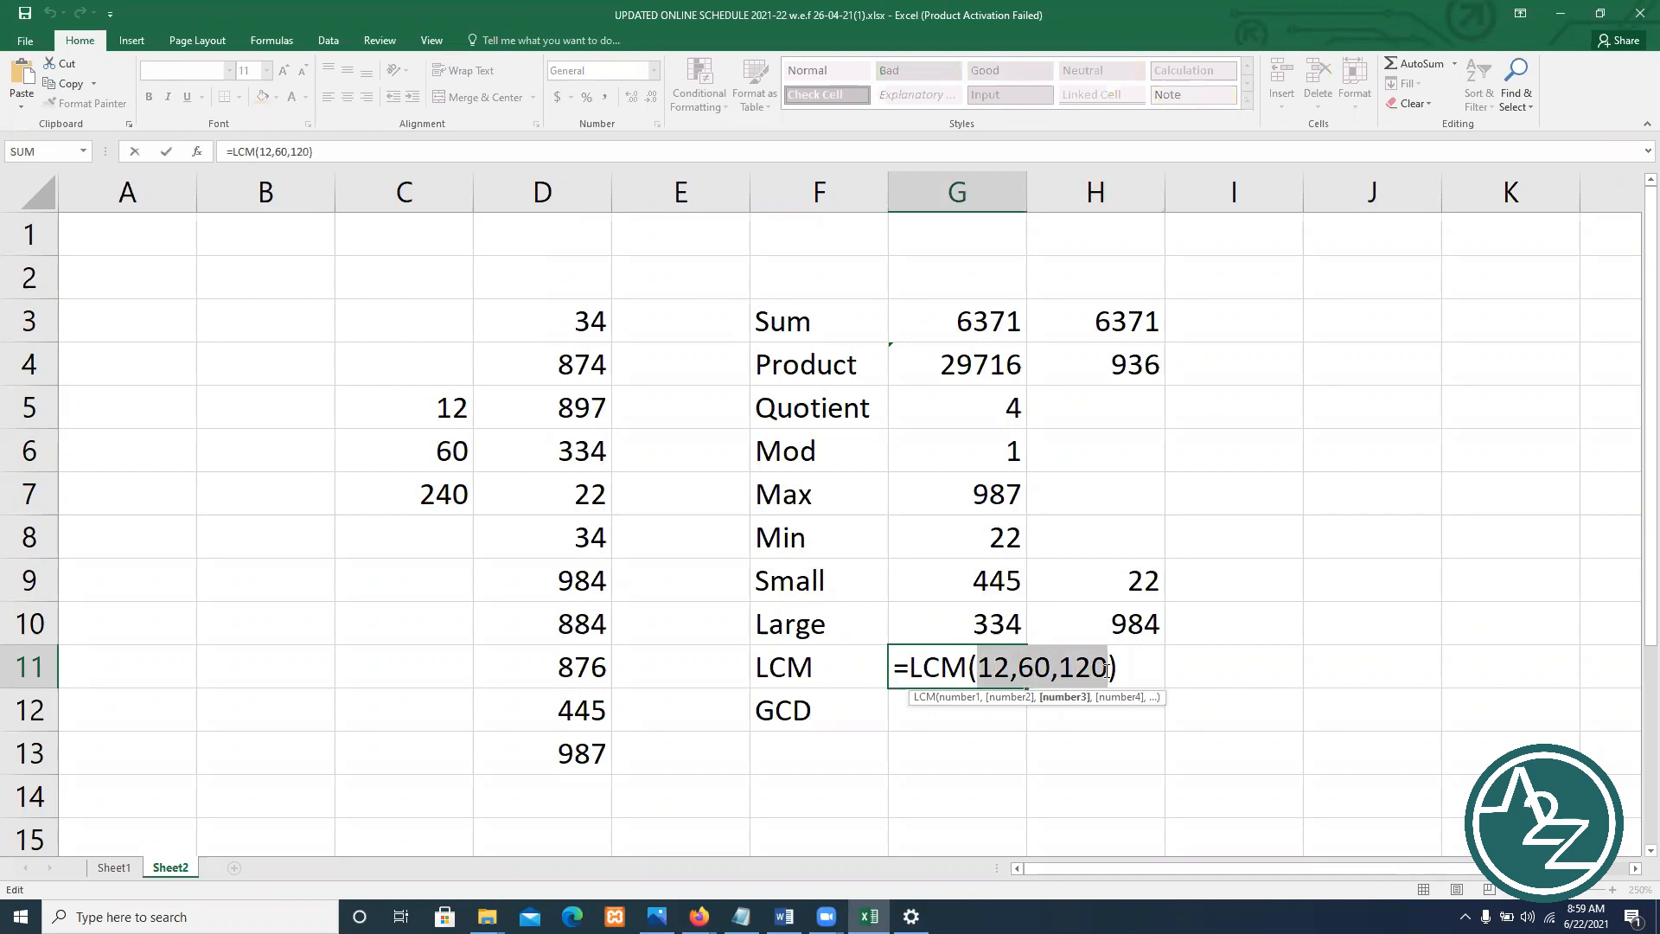
{"action": "key", "text": "Return"}
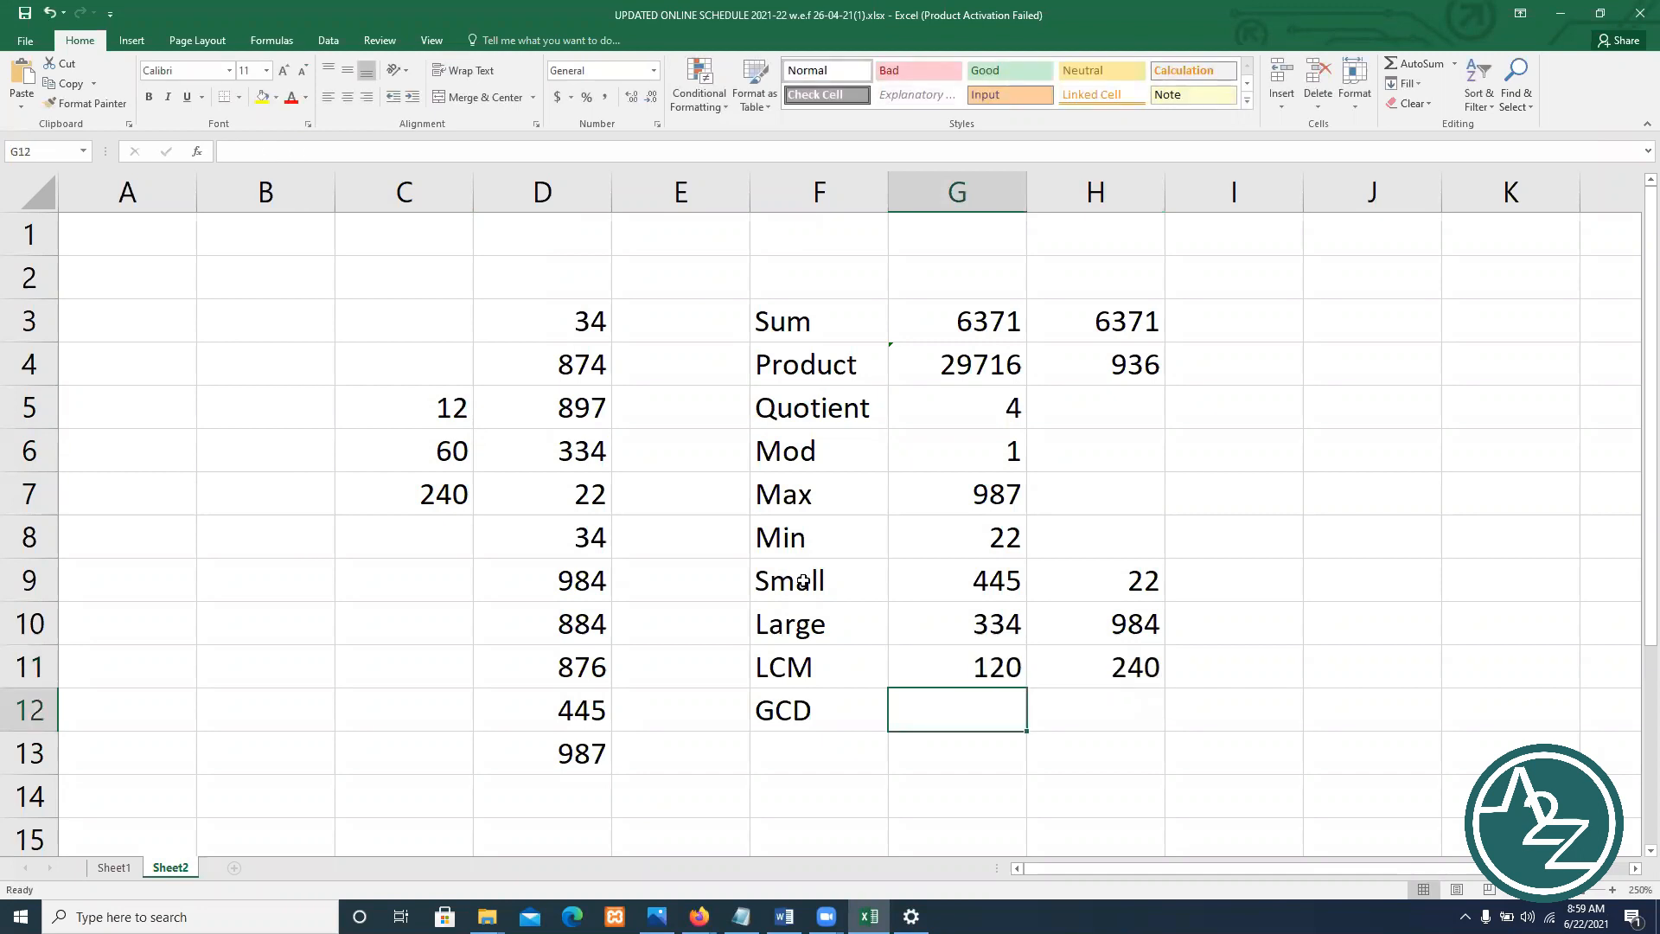
{"action": "left_click", "coordinate": [971, 669]}
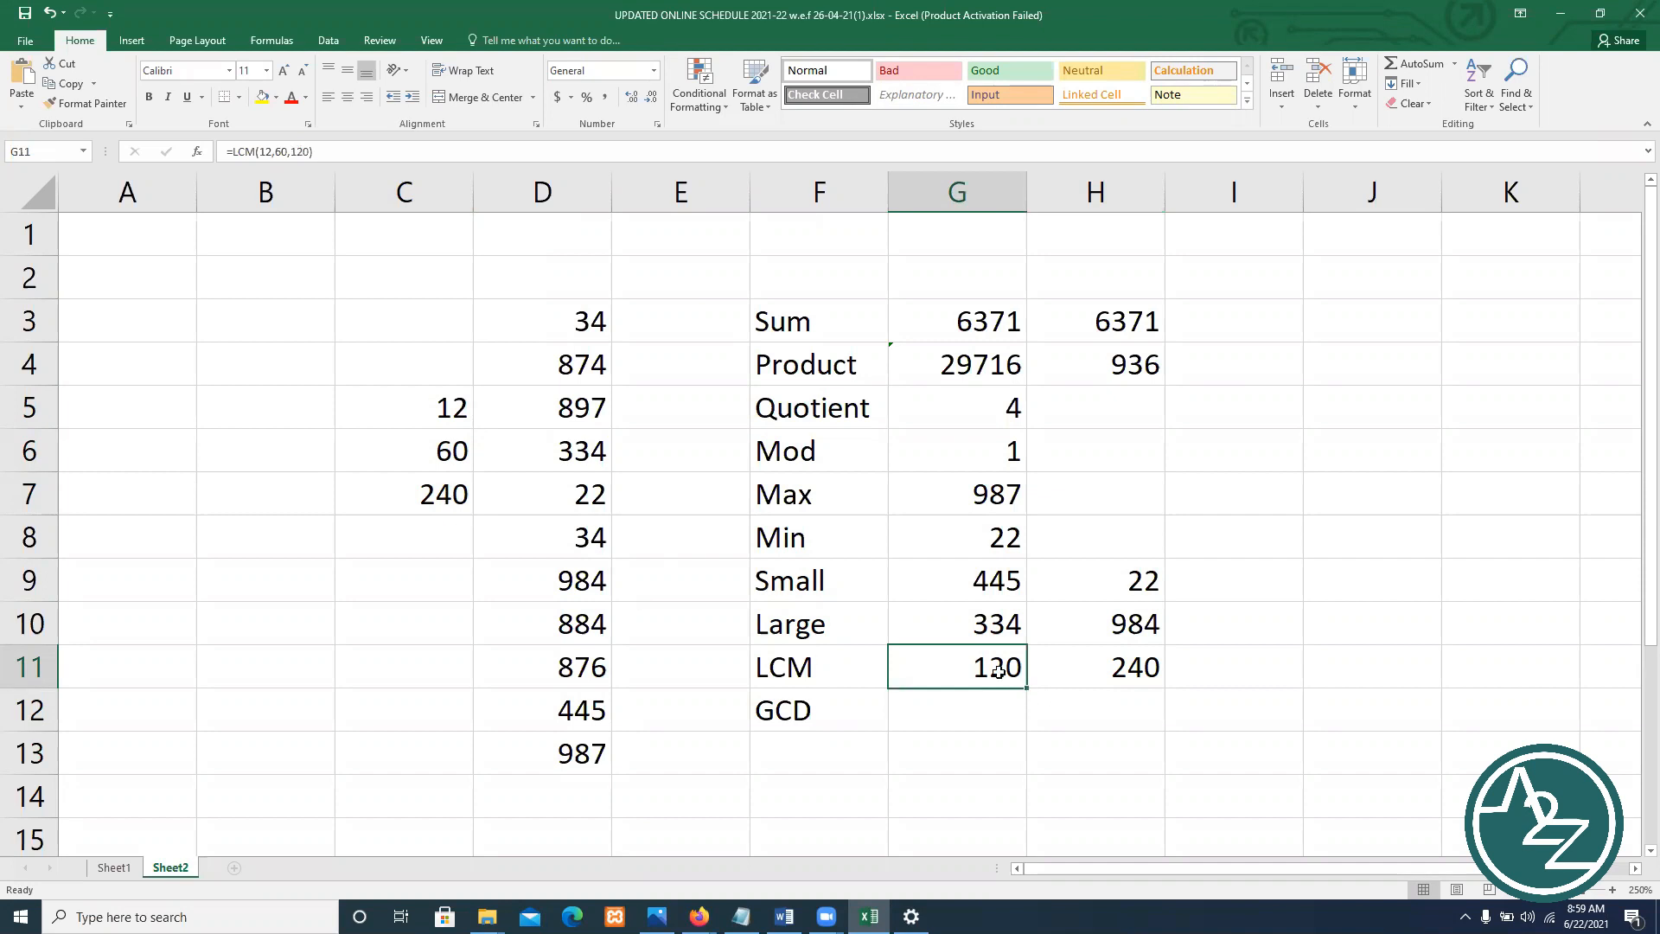
{"action": "double_click", "coordinate": [995, 669]}
{"action": "left_click_drag", "start_coordinate": [978, 669], "coordinate": [1064, 664]}
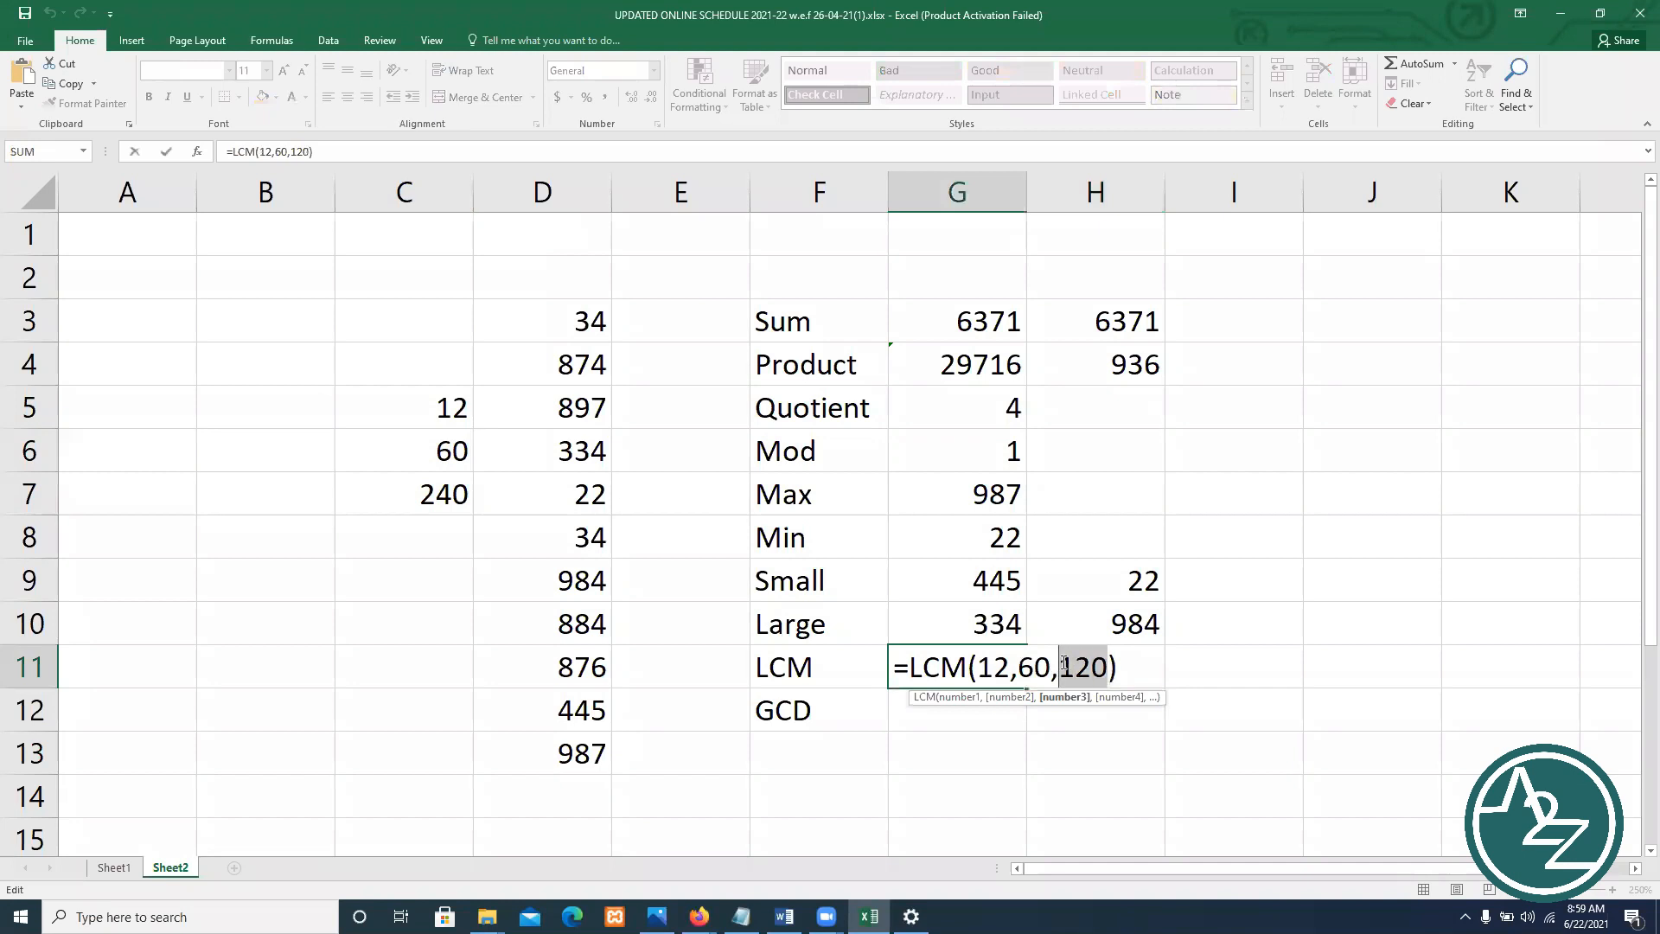
{"action": "key", "text": "Return"}
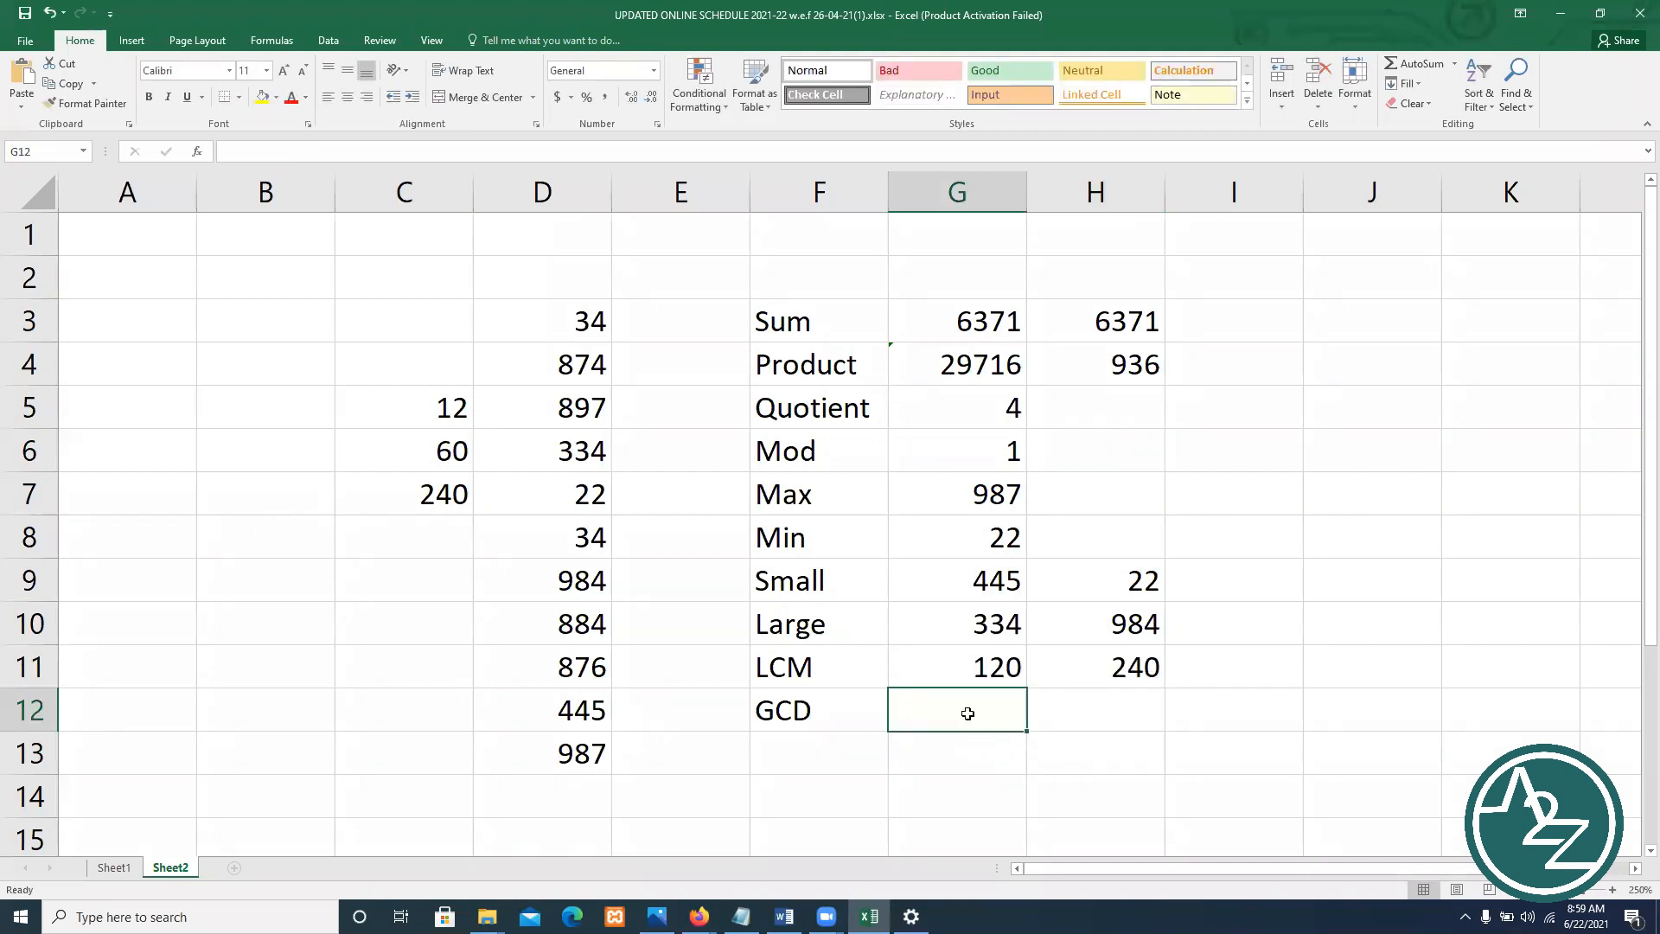
Calculate the greatest common divisor of the column C numbers in G12 with =GCD(C5:C7)
{"action": "left_click", "coordinate": [721, 712]}
{"action": "left_click", "coordinate": [817, 718]}
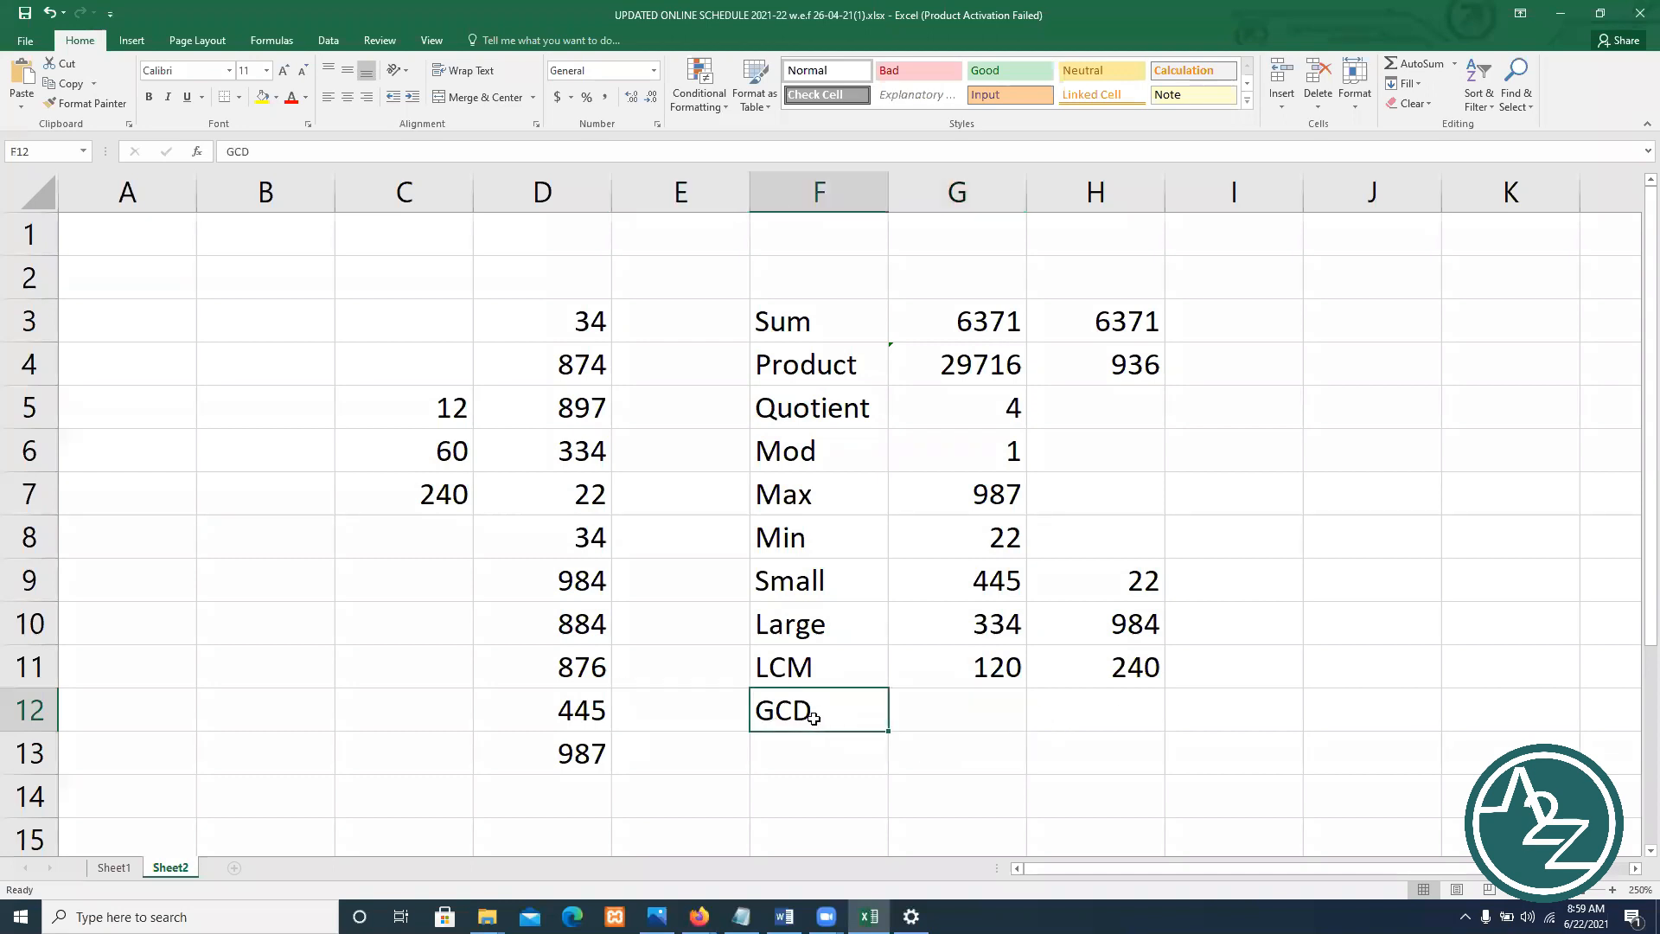
{"action": "left_click", "coordinate": [716, 709]}
{"action": "left_click", "coordinate": [821, 714]}
{"action": "left_click", "coordinate": [992, 715]}
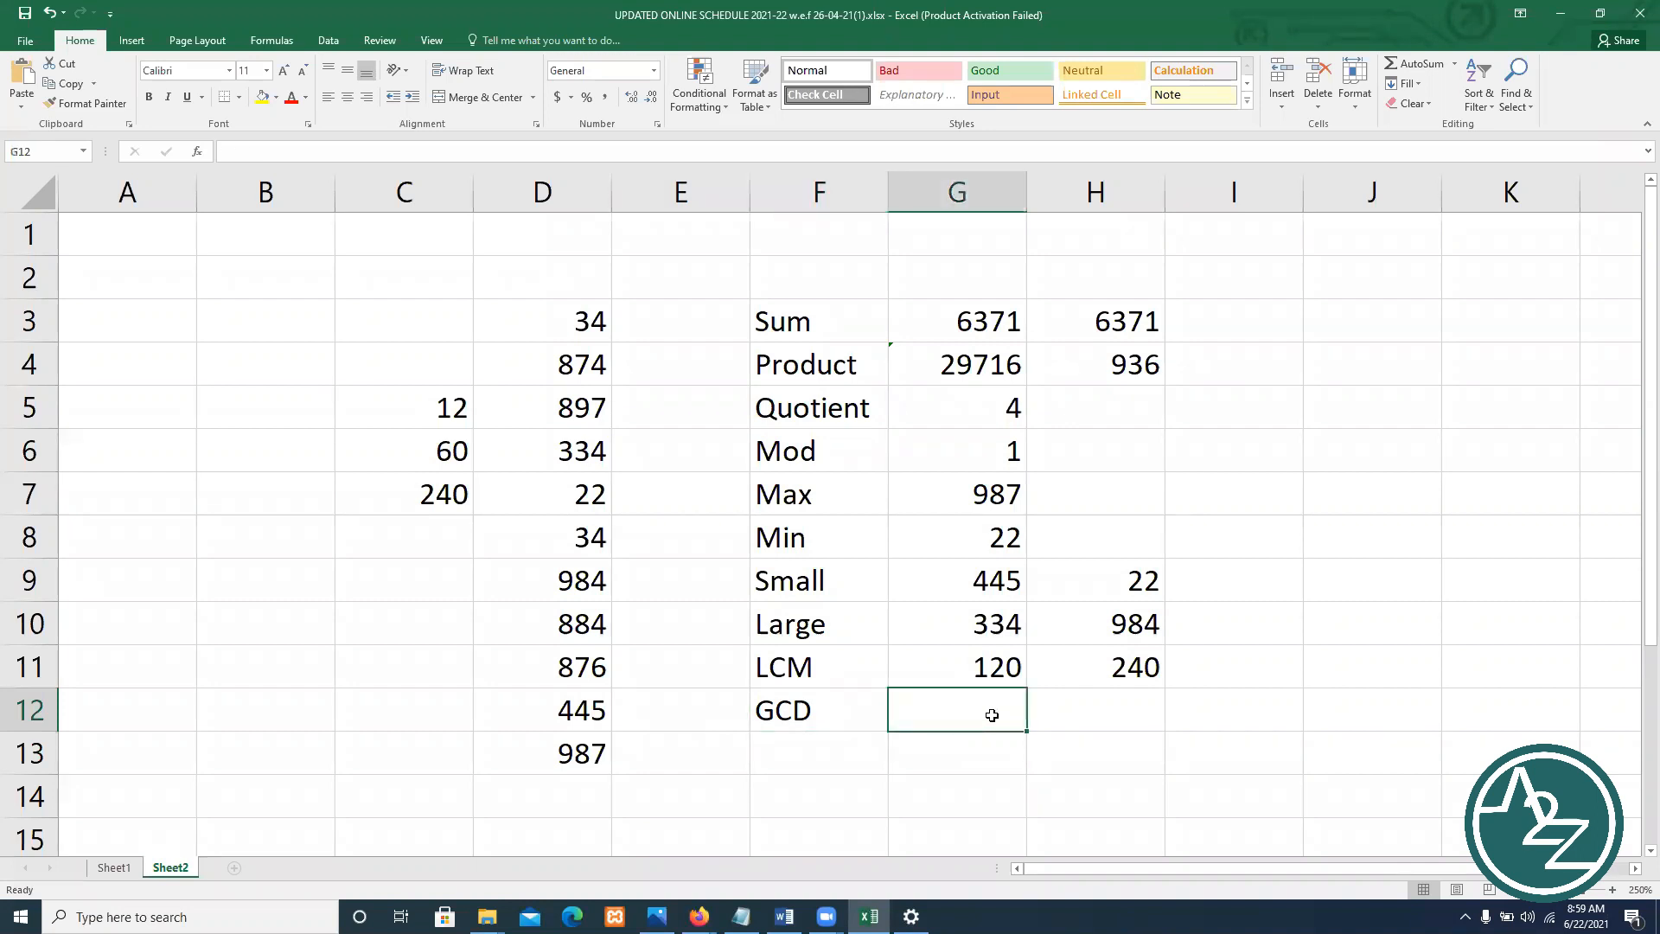
{"action": "type", "text": "=gcd("}
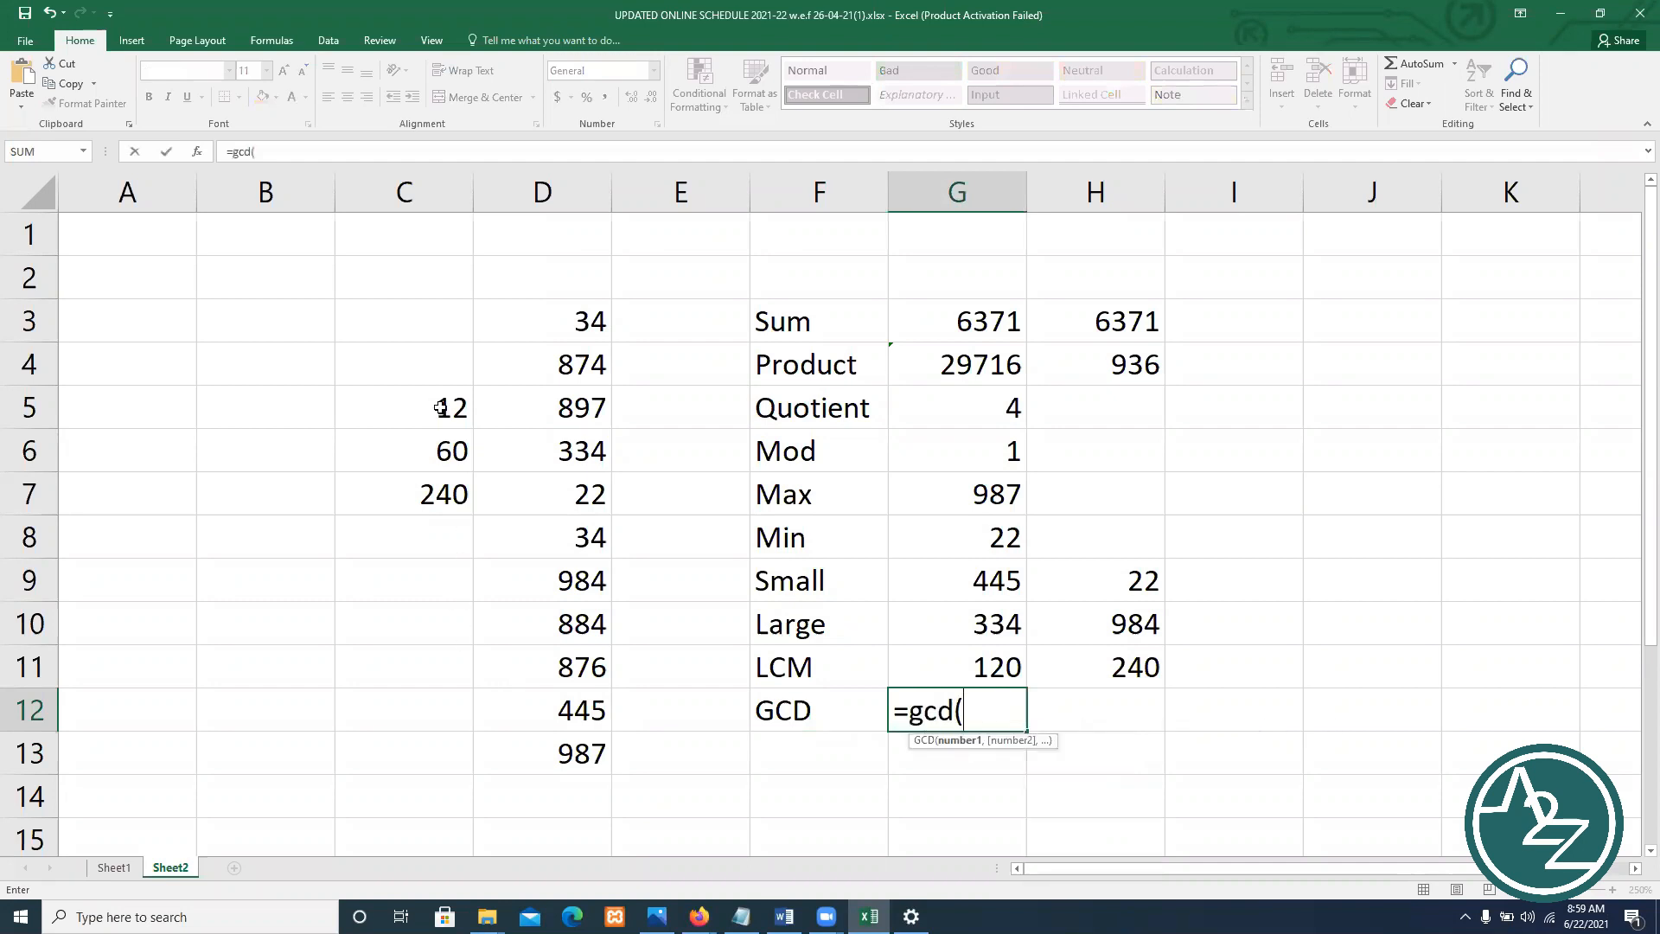
{"action": "left_click_drag", "start_coordinate": [441, 408], "coordinate": [444, 501]}
{"action": "type", "text": ")"}
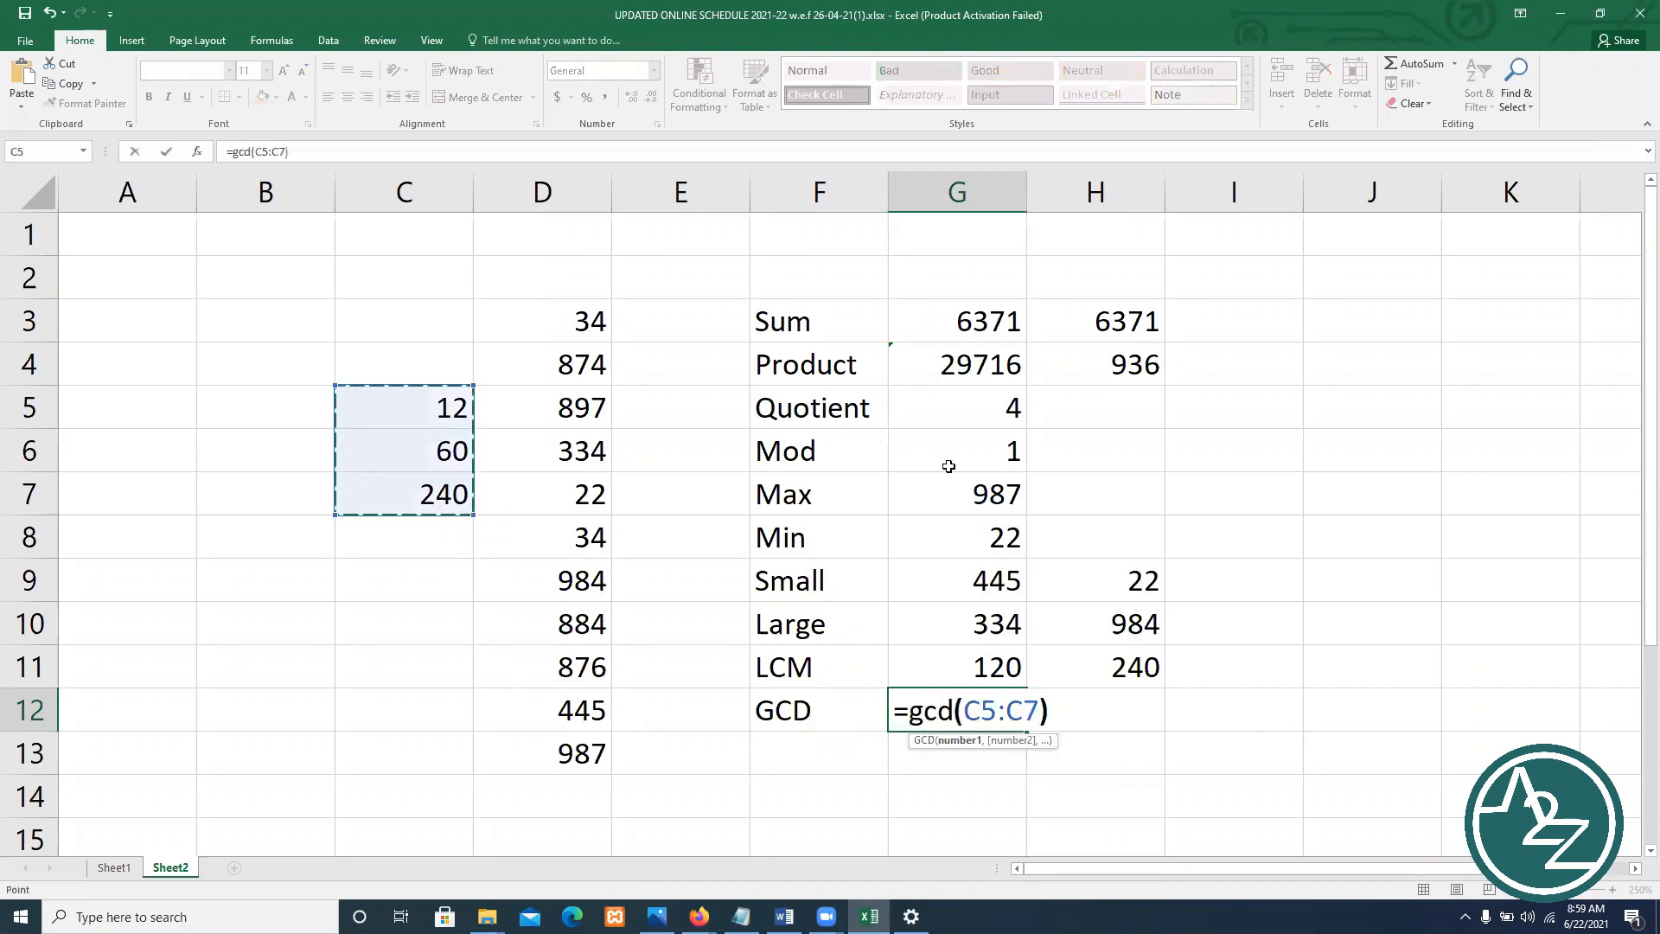
{"action": "key", "text": "Return"}
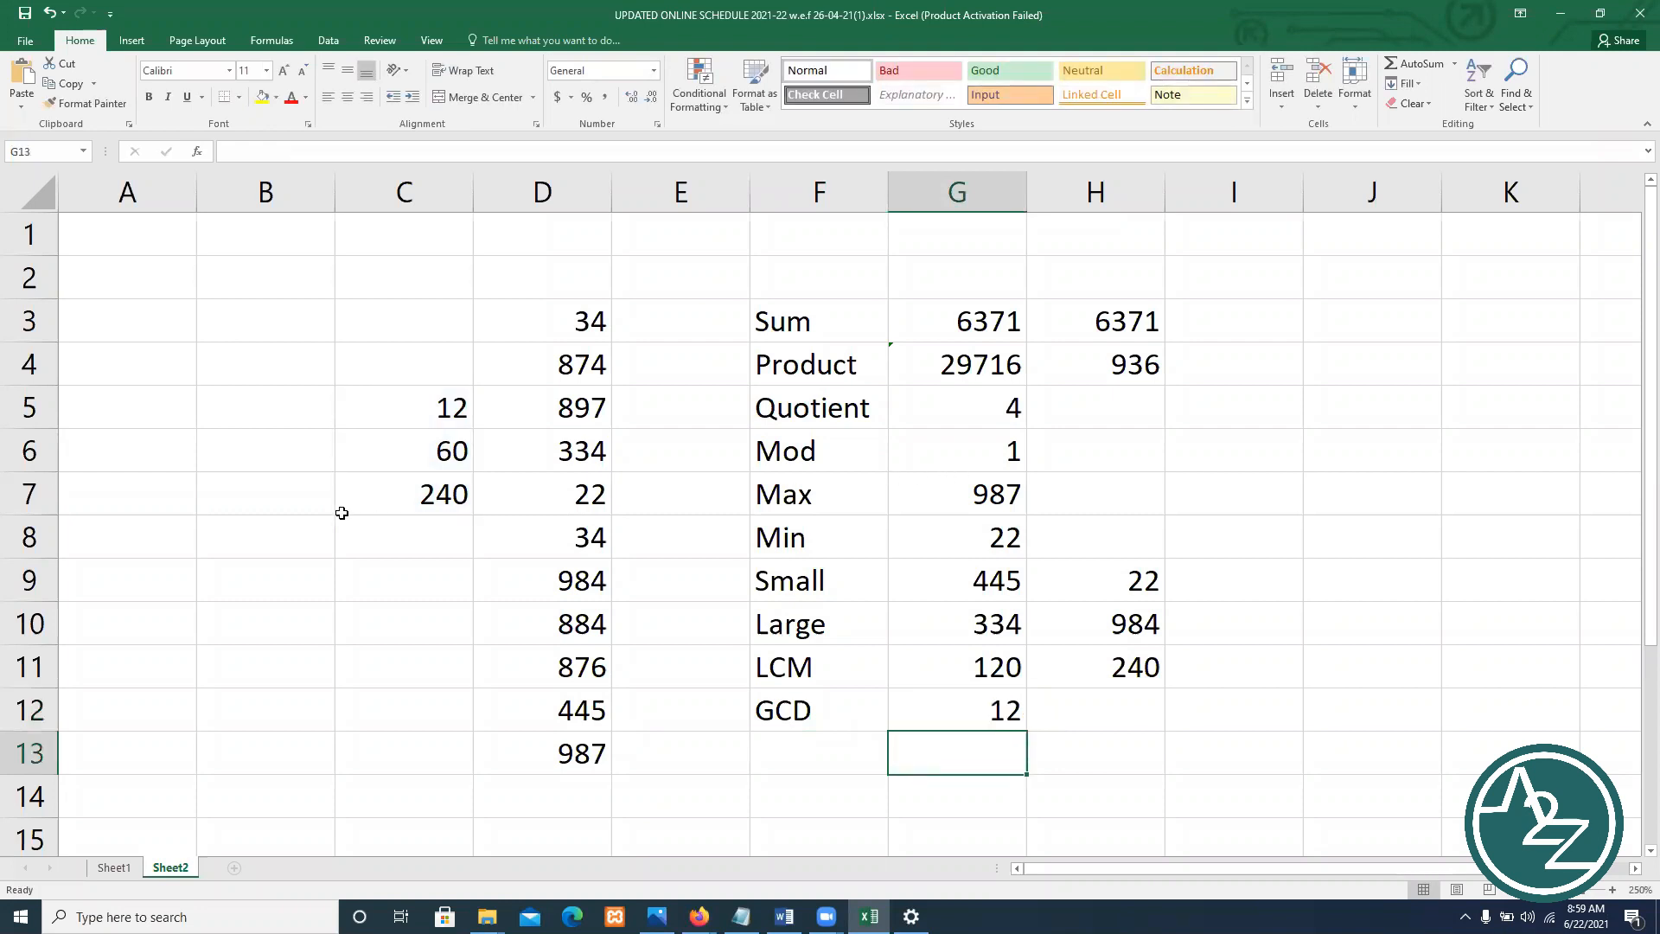
Review the source numbers in C5:C7 and the list of function names in F3:F12
{"action": "left_click", "coordinate": [412, 415]}
{"action": "left_click_drag", "start_coordinate": [381, 394], "coordinate": [394, 493]}
{"action": "left_click", "coordinate": [447, 404]}
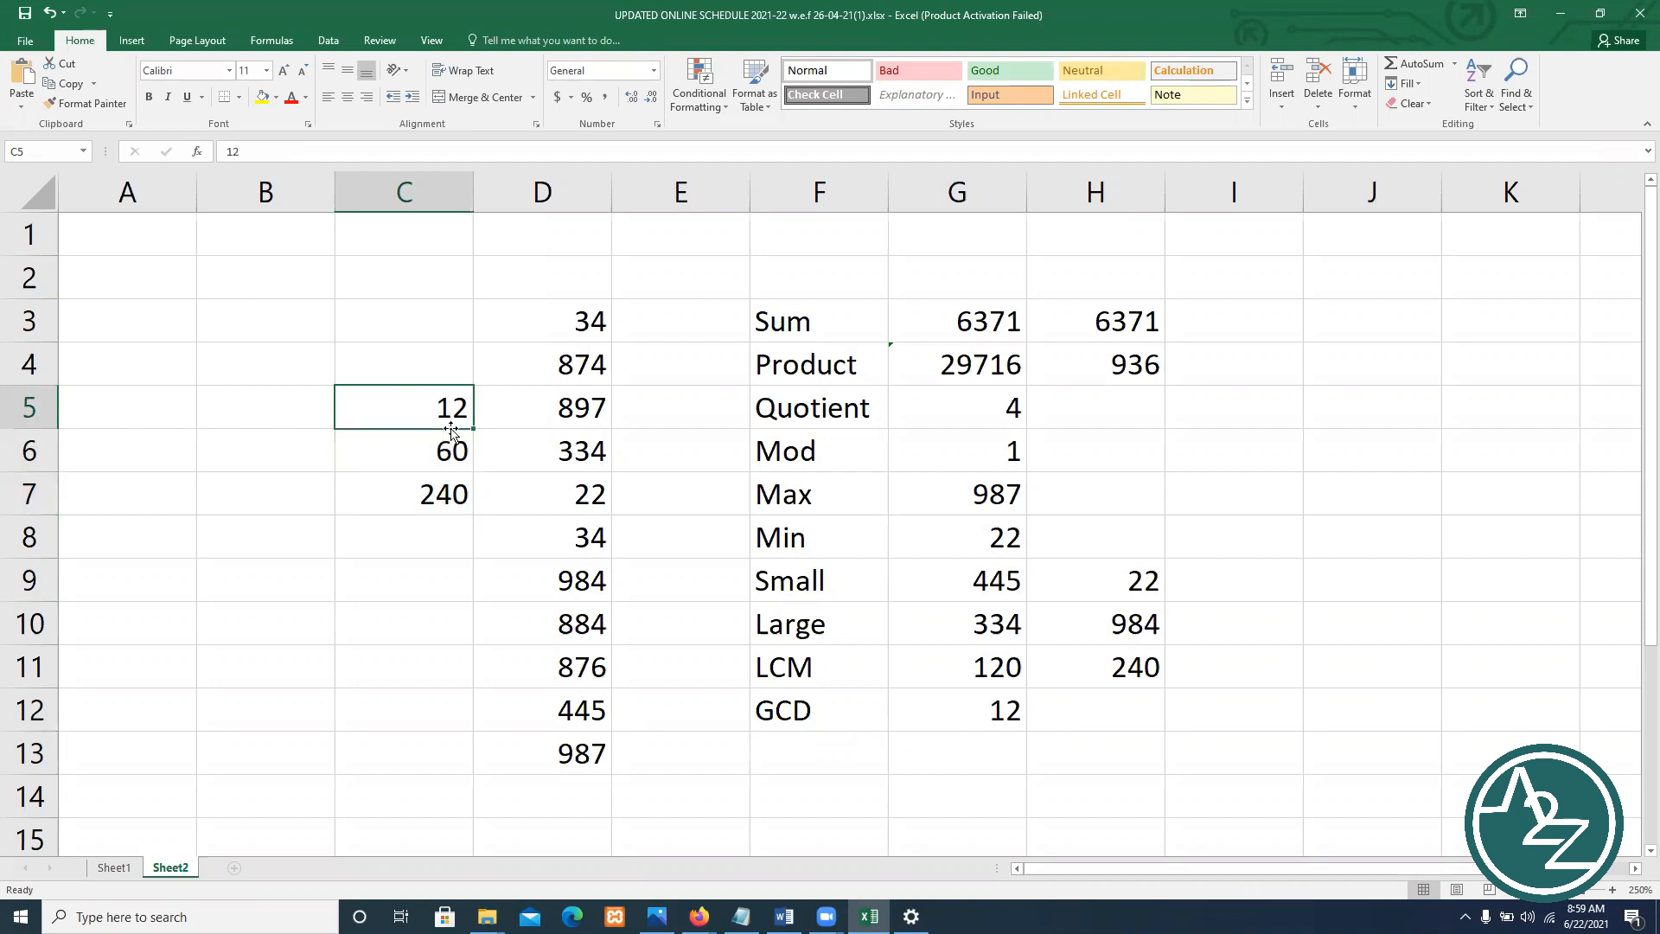
{"action": "left_click", "coordinate": [786, 759]}
{"action": "left_click_drag", "start_coordinate": [817, 324], "coordinate": [784, 708]}
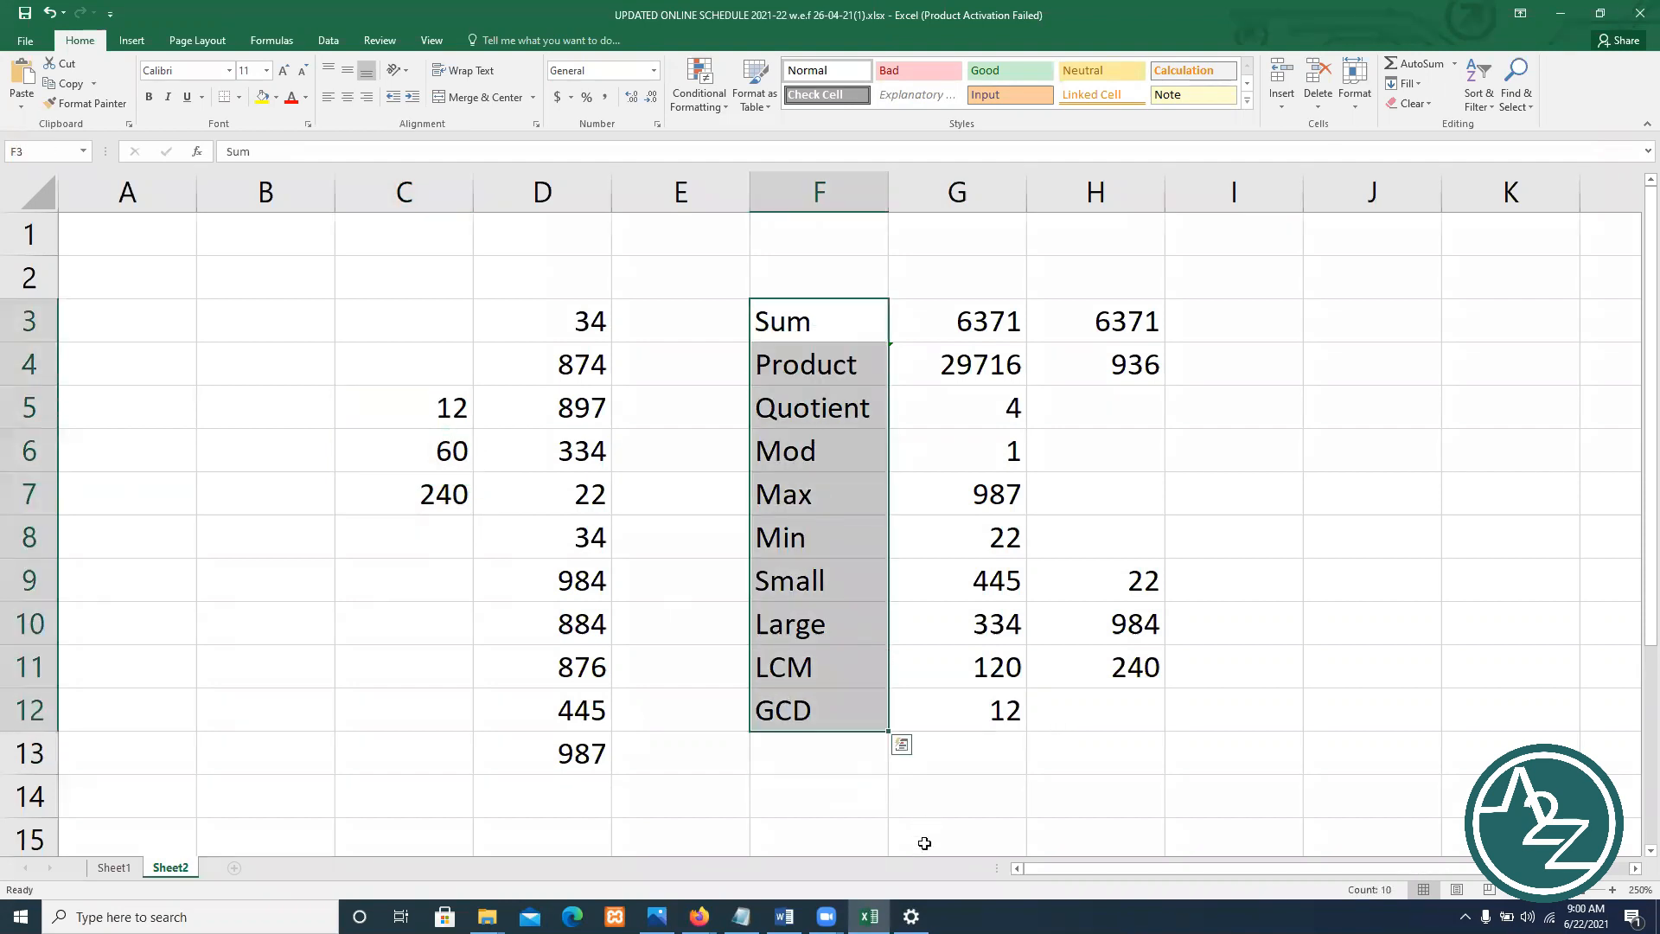
Add the labels EVEN in F13 and ODD in F14 below the function list
{"action": "left_click", "coordinate": [796, 748]}
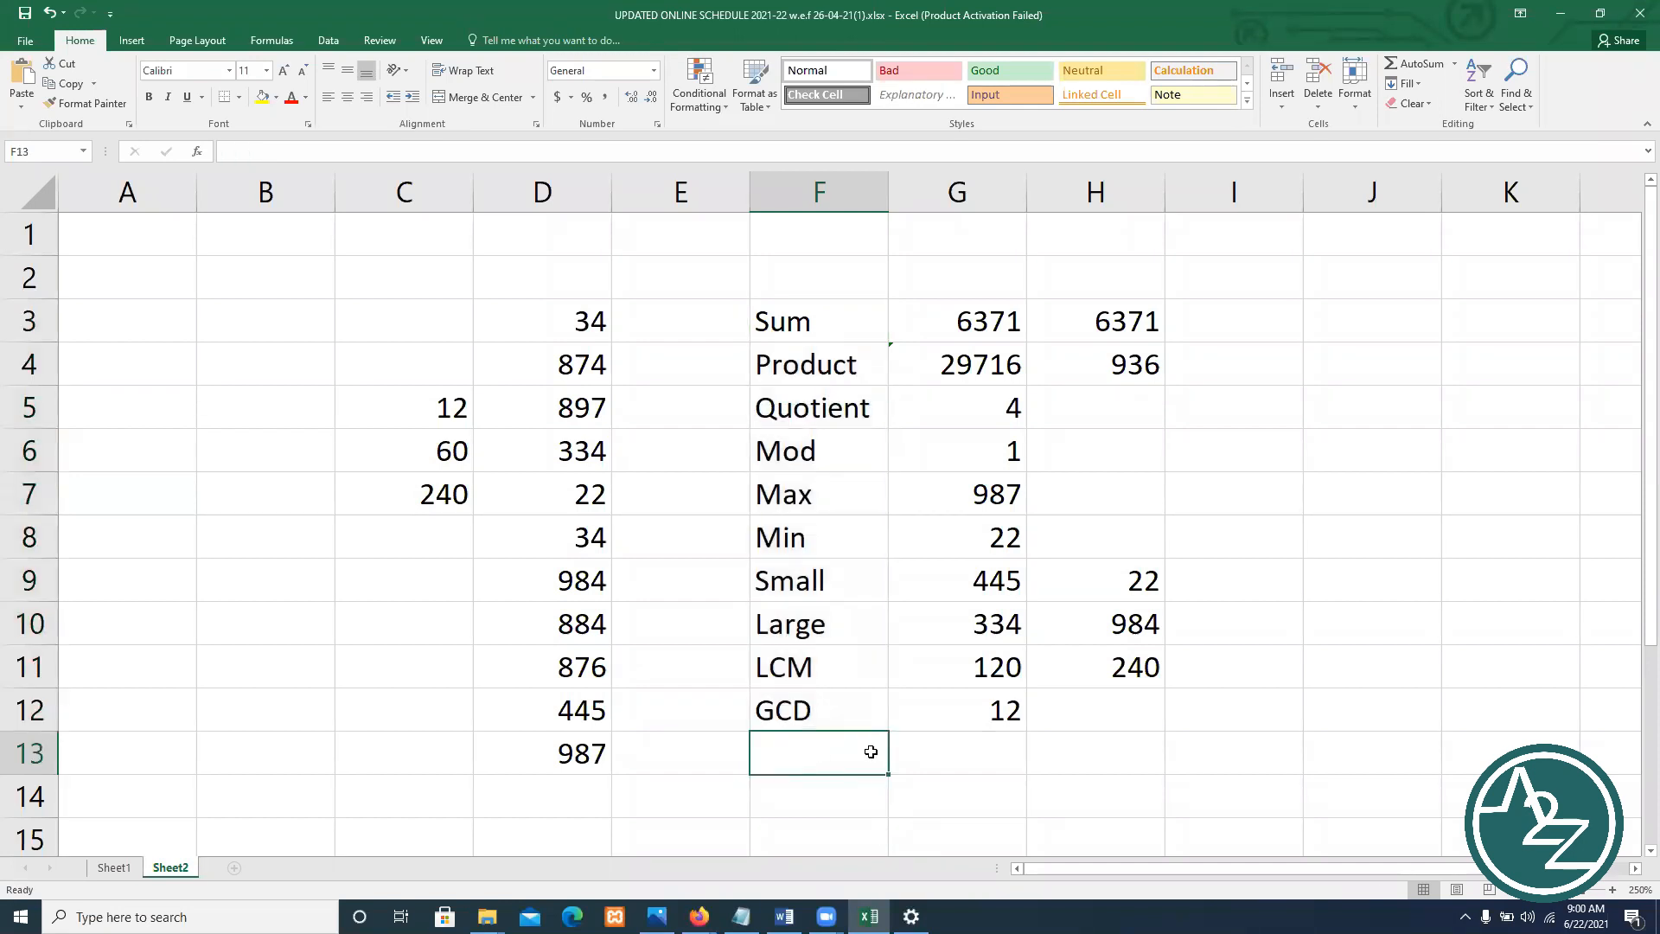
{"action": "type", "text": "EVEN"}
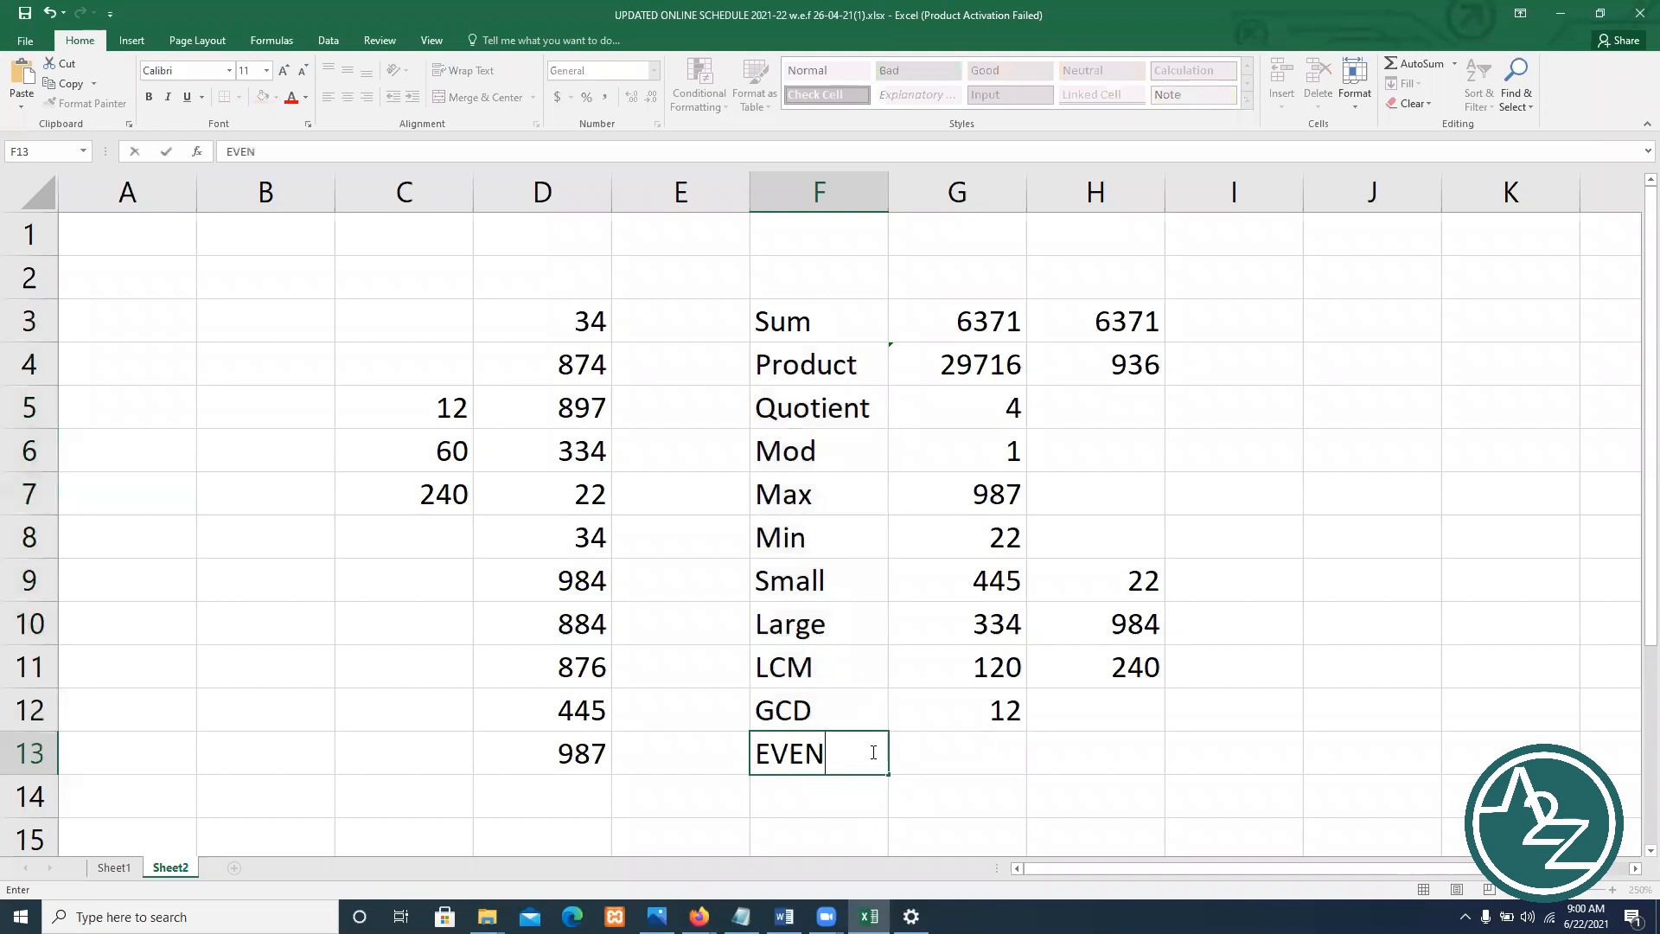
{"action": "key", "text": "Return"}
{"action": "type", "text": "ODD"}
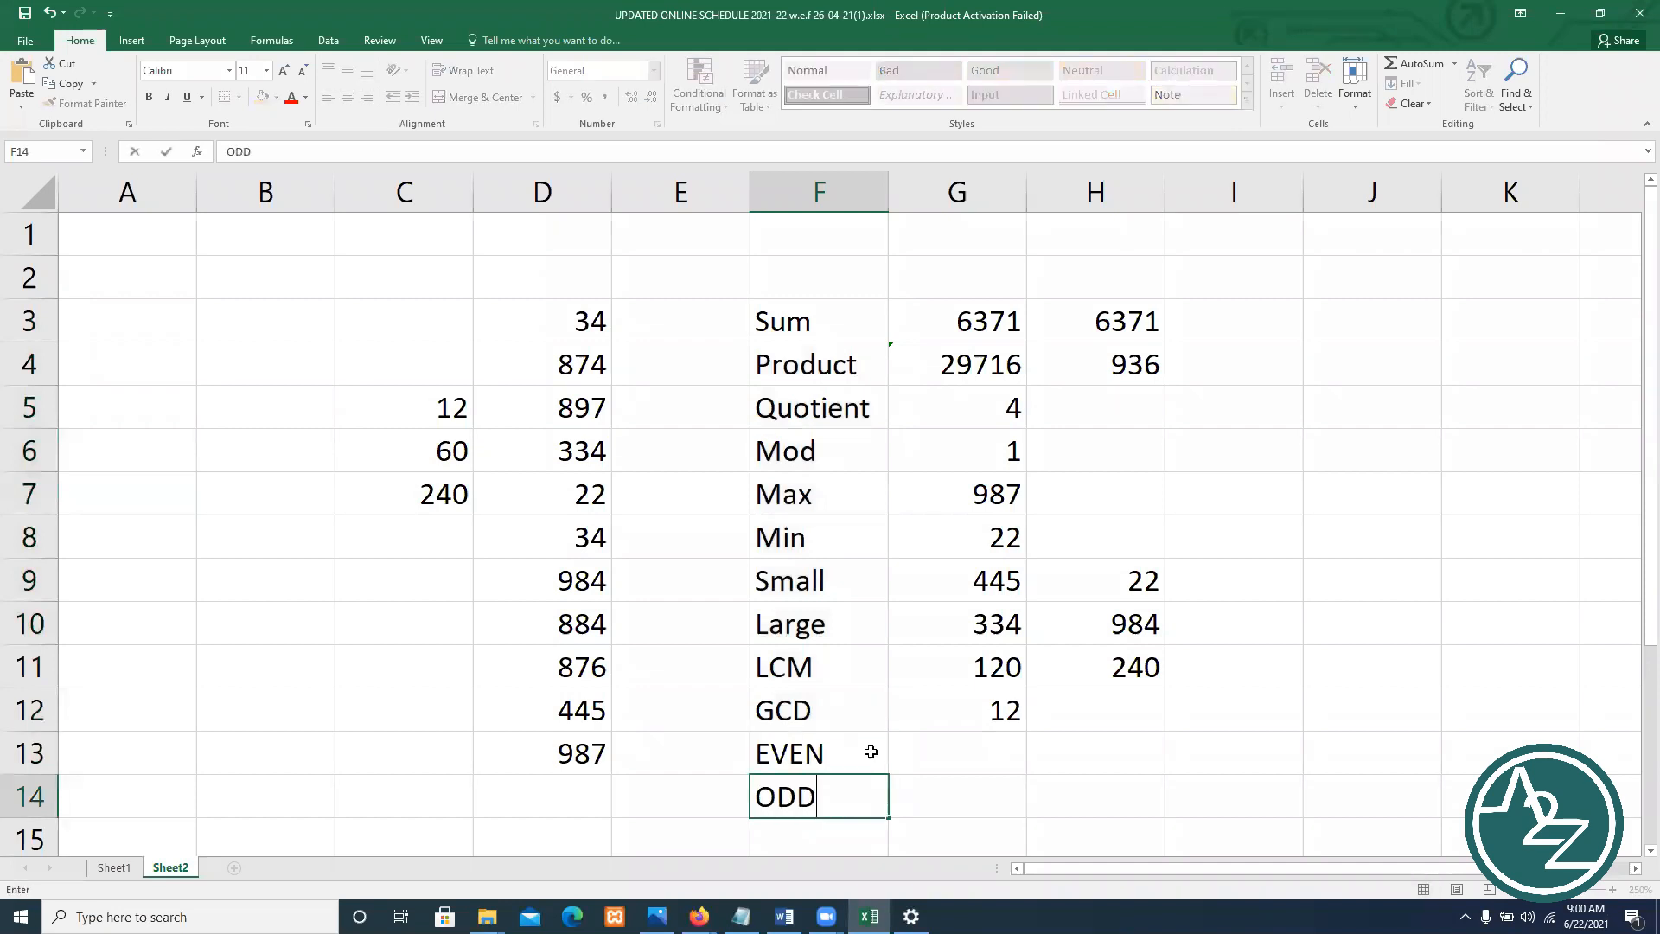
{"action": "key", "text": "Return"}
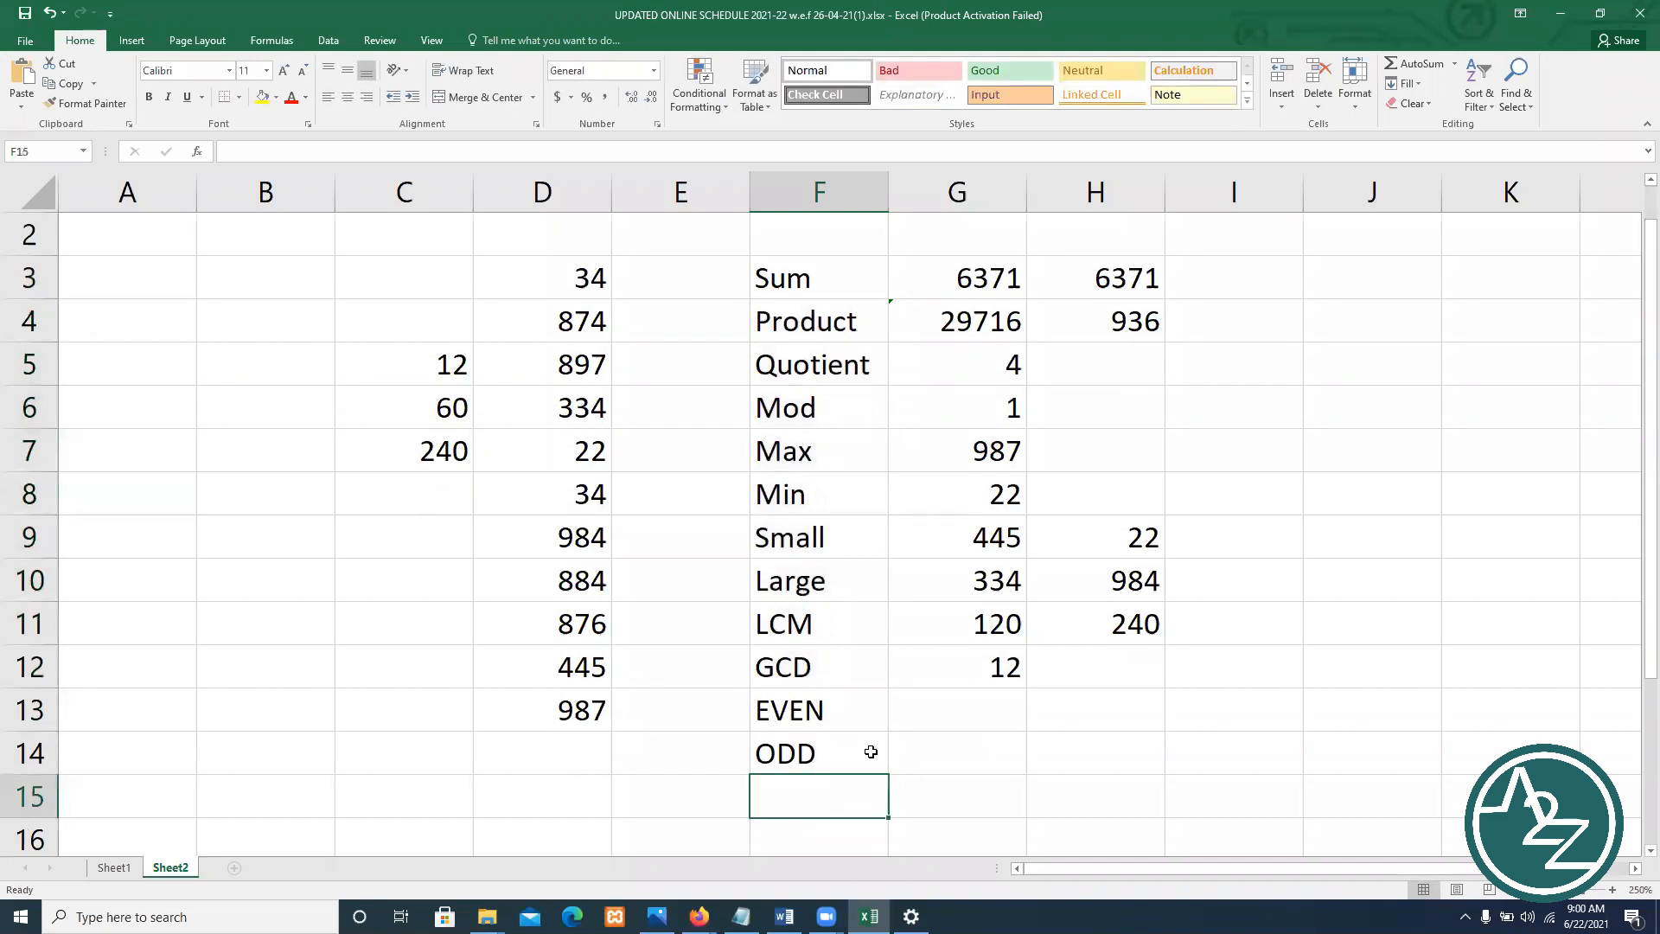
Round 13 up to an even number in G13 with =EVEN(13)
{"action": "left_click", "coordinate": [971, 701]}
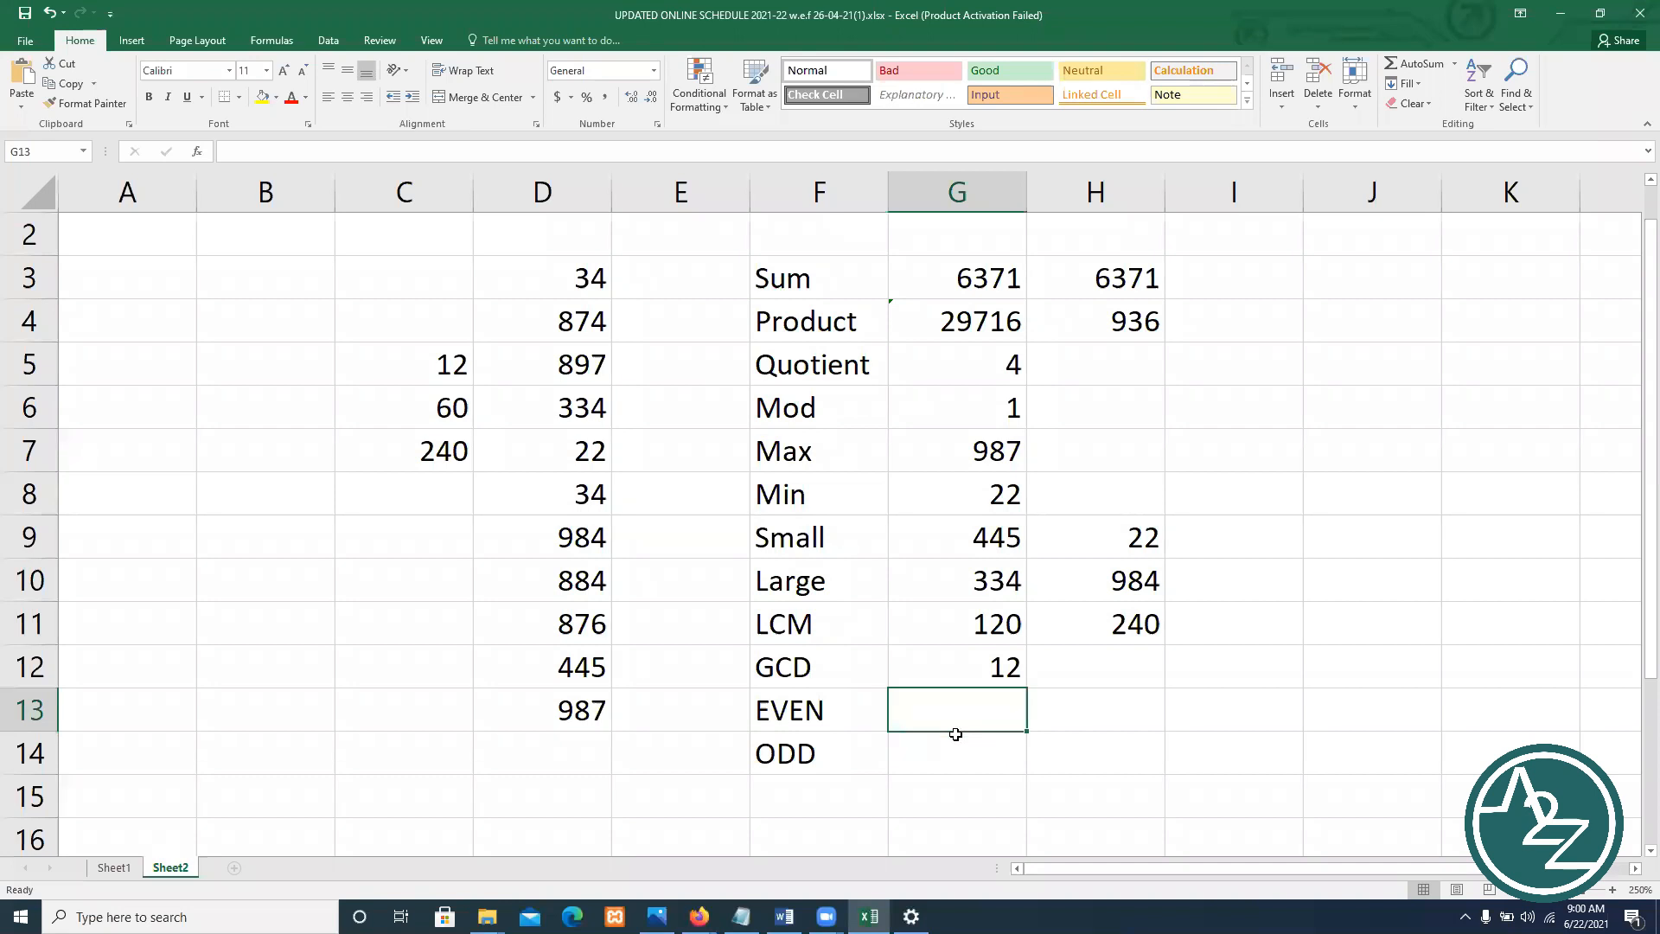
{"action": "key", "text": "Left"}
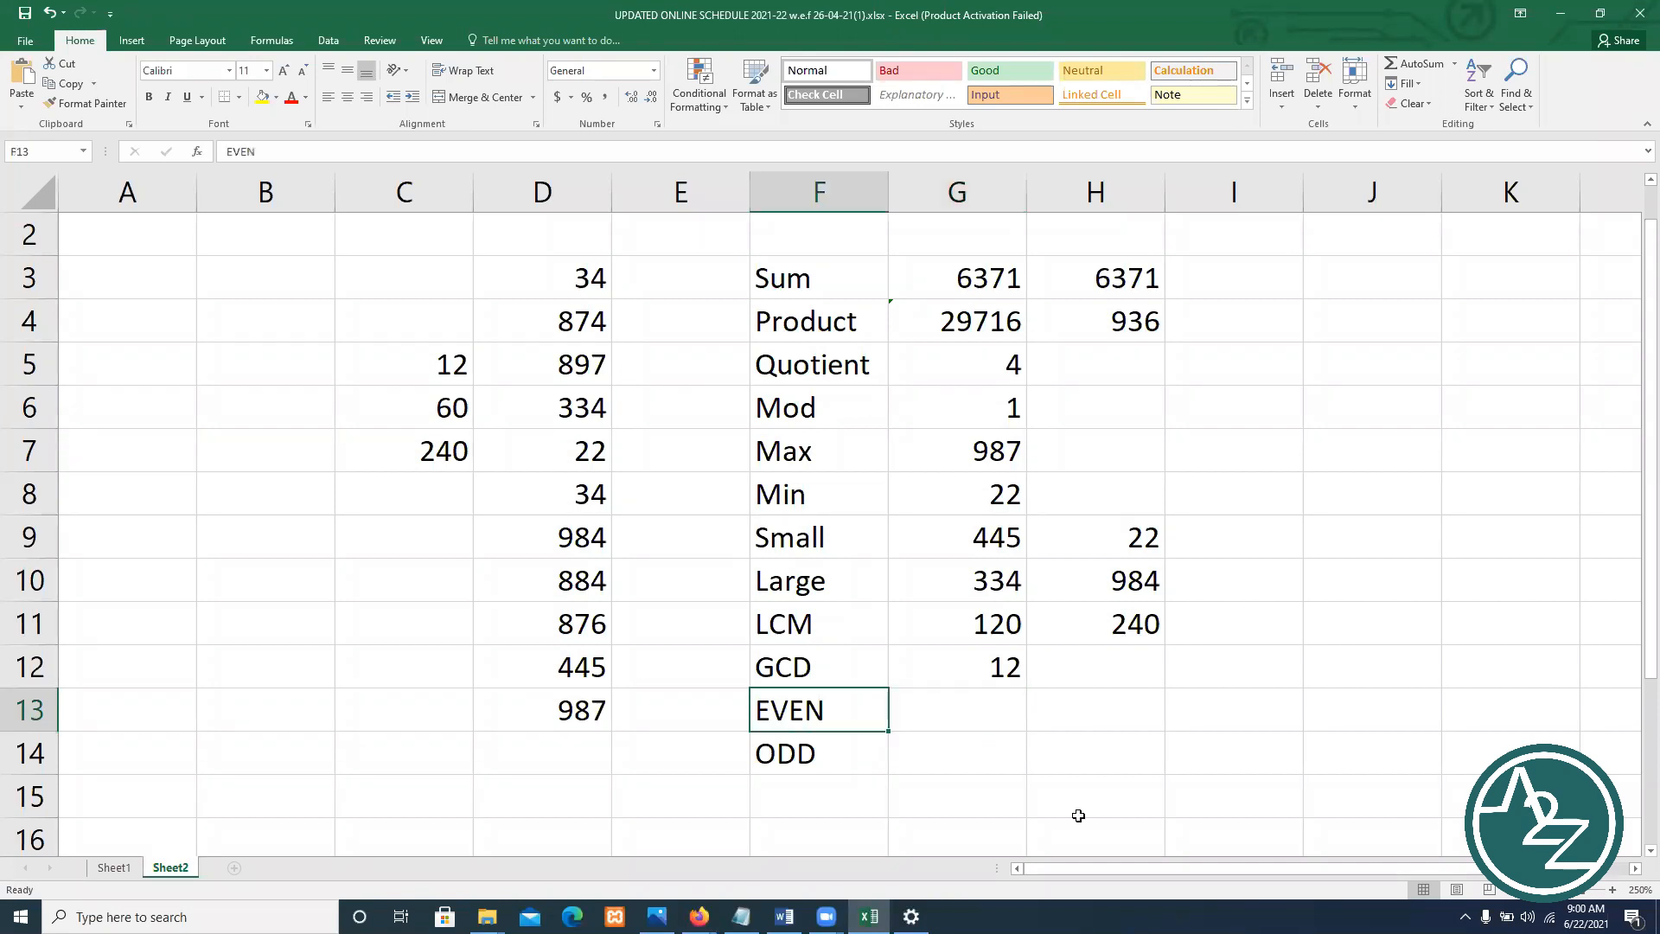
{"action": "left_click", "coordinate": [963, 716]}
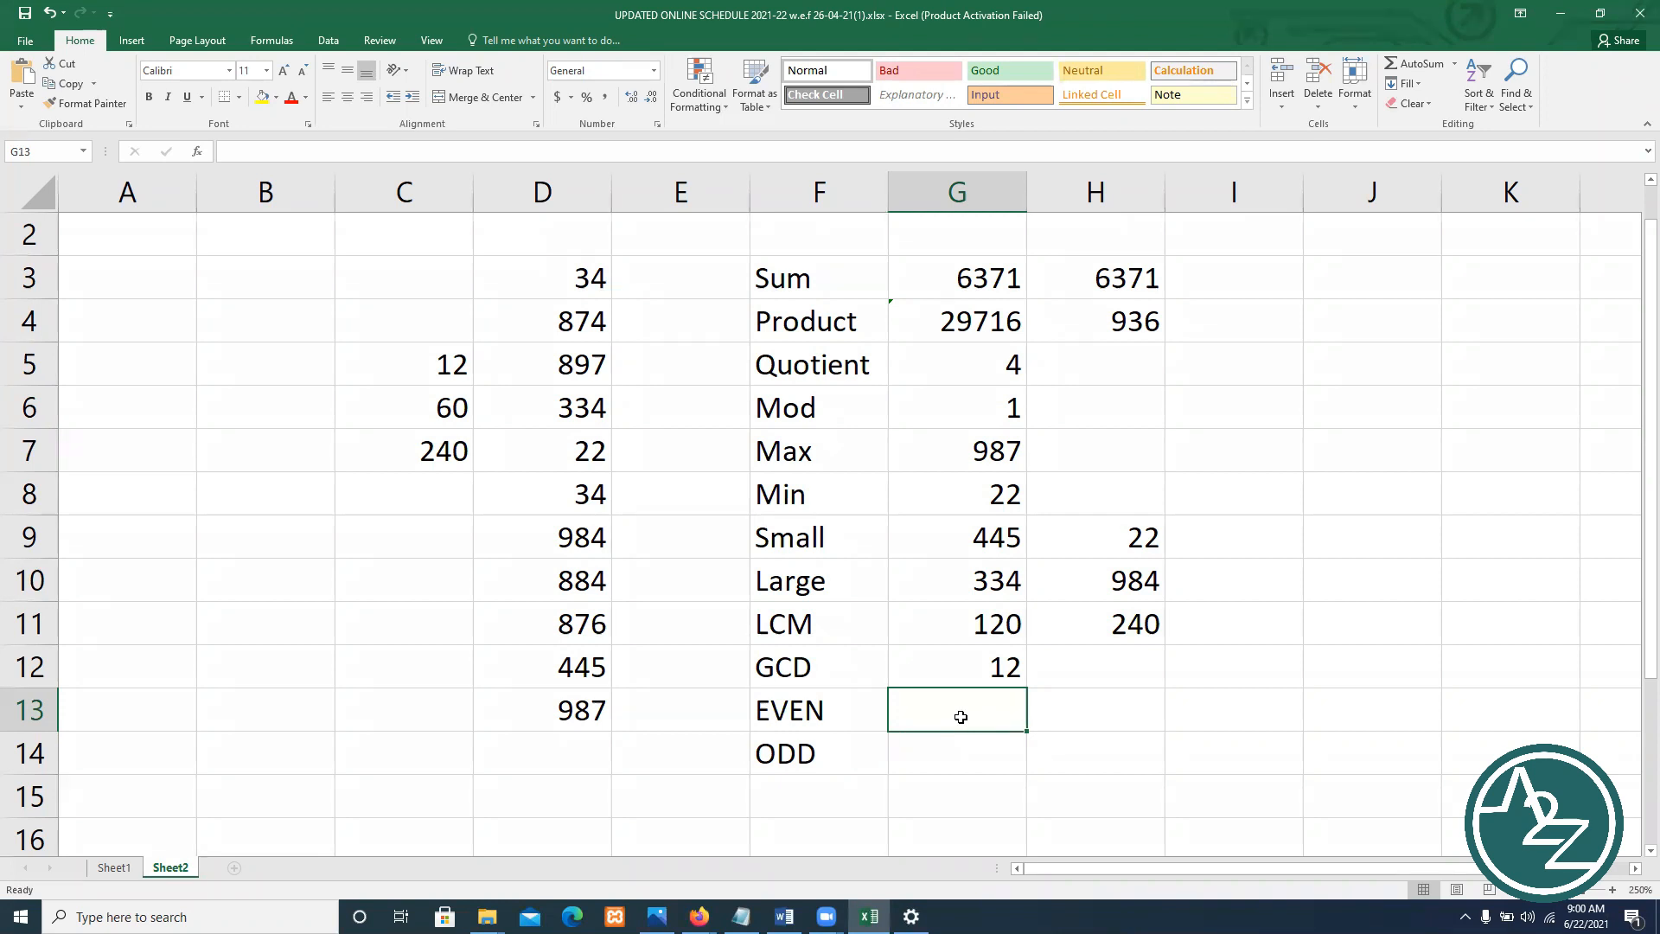
{"action": "type", "text": "=e"}
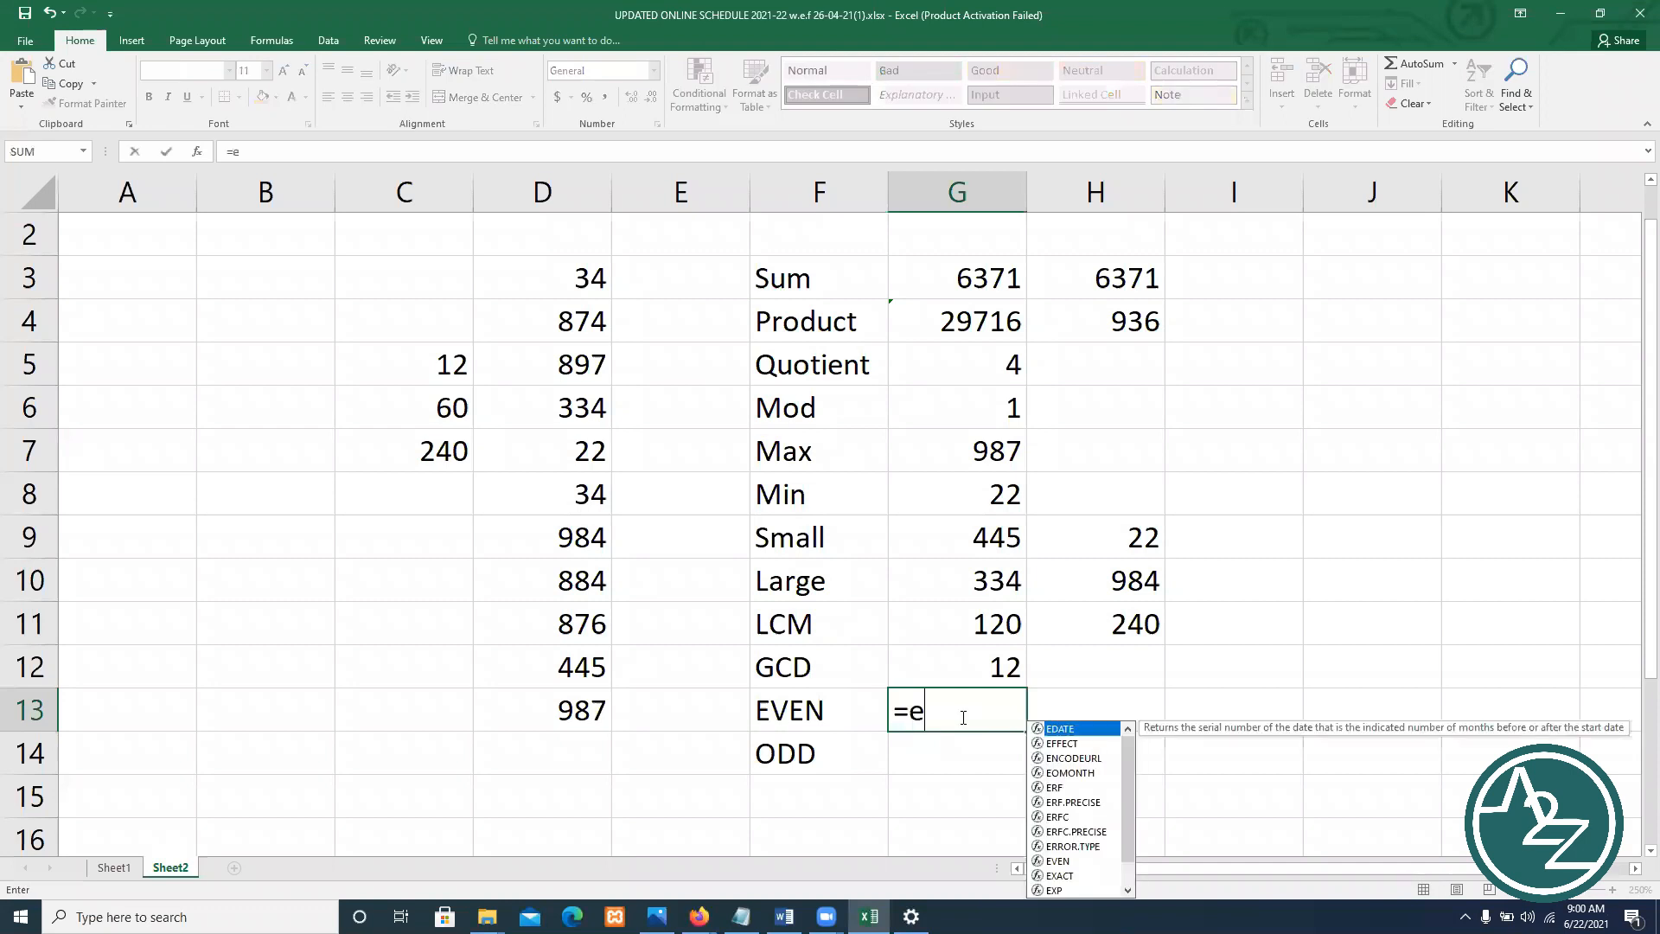
{"action": "type", "text": "ven(13)"}
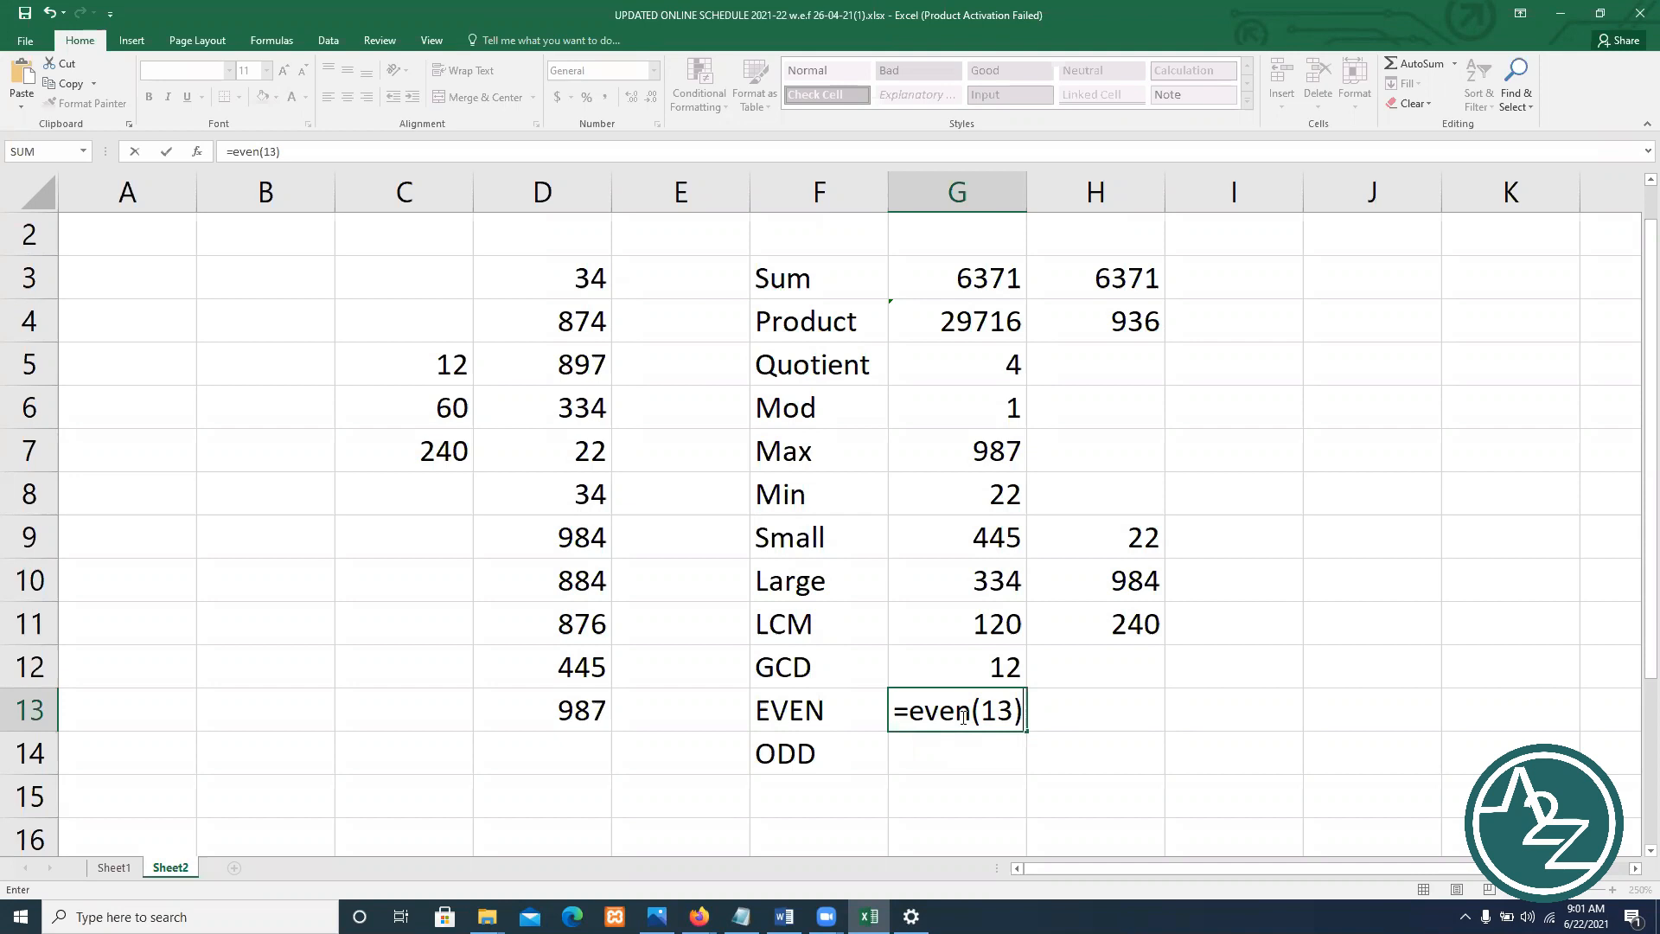
{"action": "key", "text": "Return"}
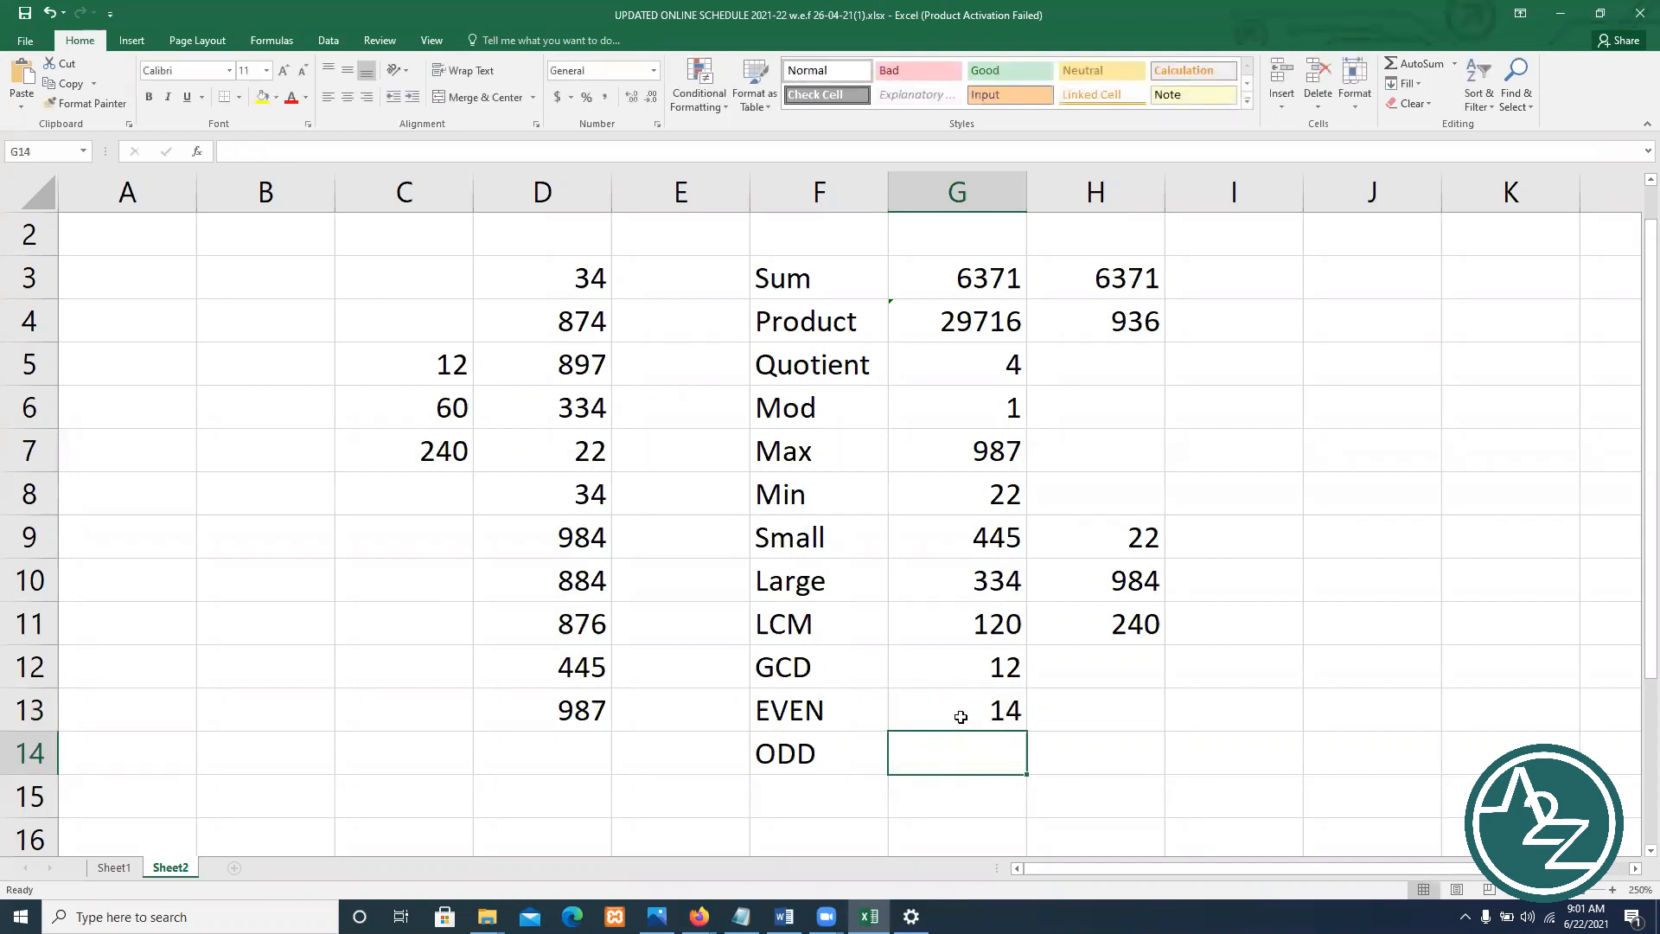
Round the number in C6 up to an even number in H13 with =EVEN(C6)
{"action": "left_click", "coordinate": [1094, 714]}
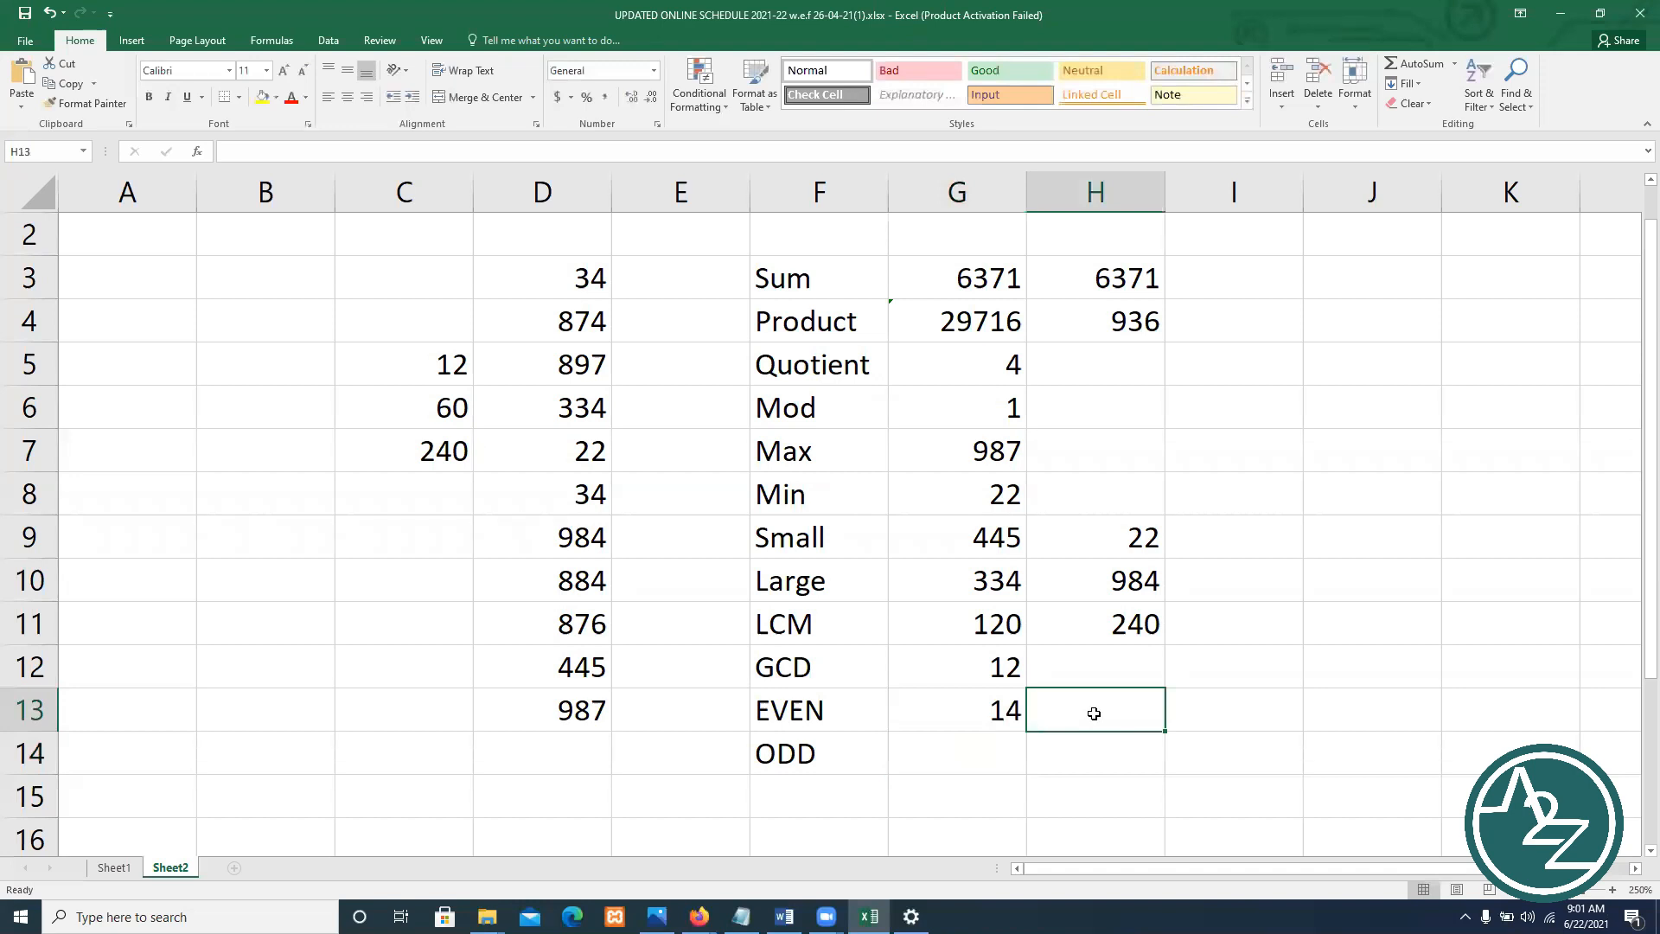
{"action": "type", "text": "=ec"}
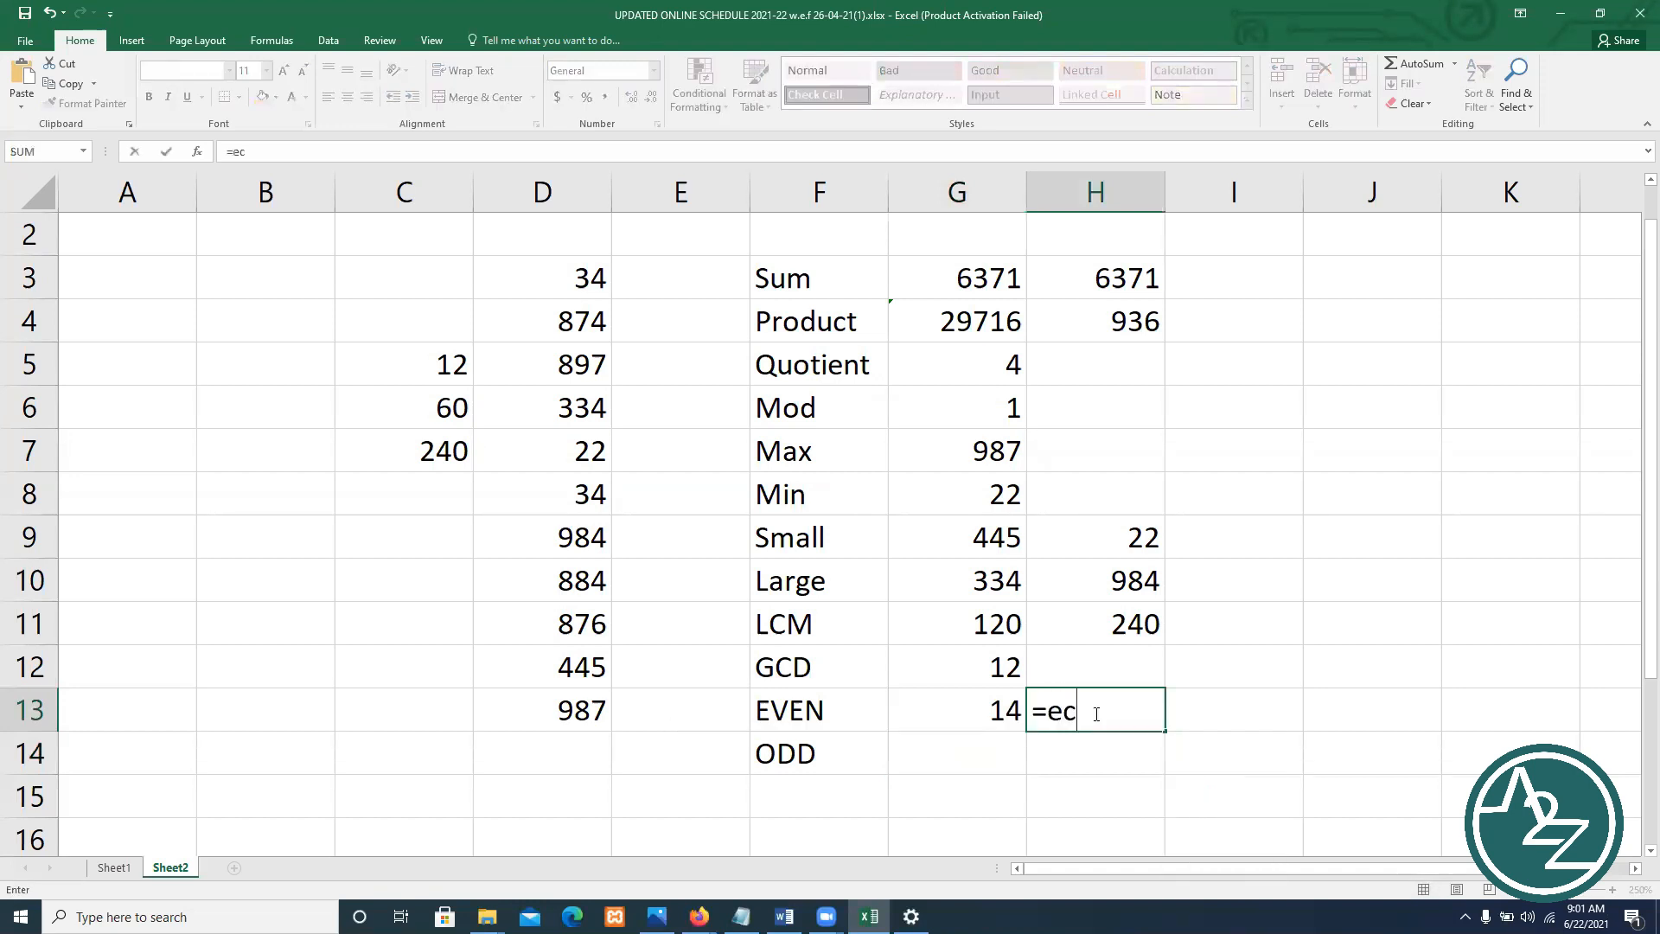
{"action": "key", "text": "BackSpace"}
{"action": "type", "text": "ven("}
{"action": "left_click", "coordinate": [439, 413]}
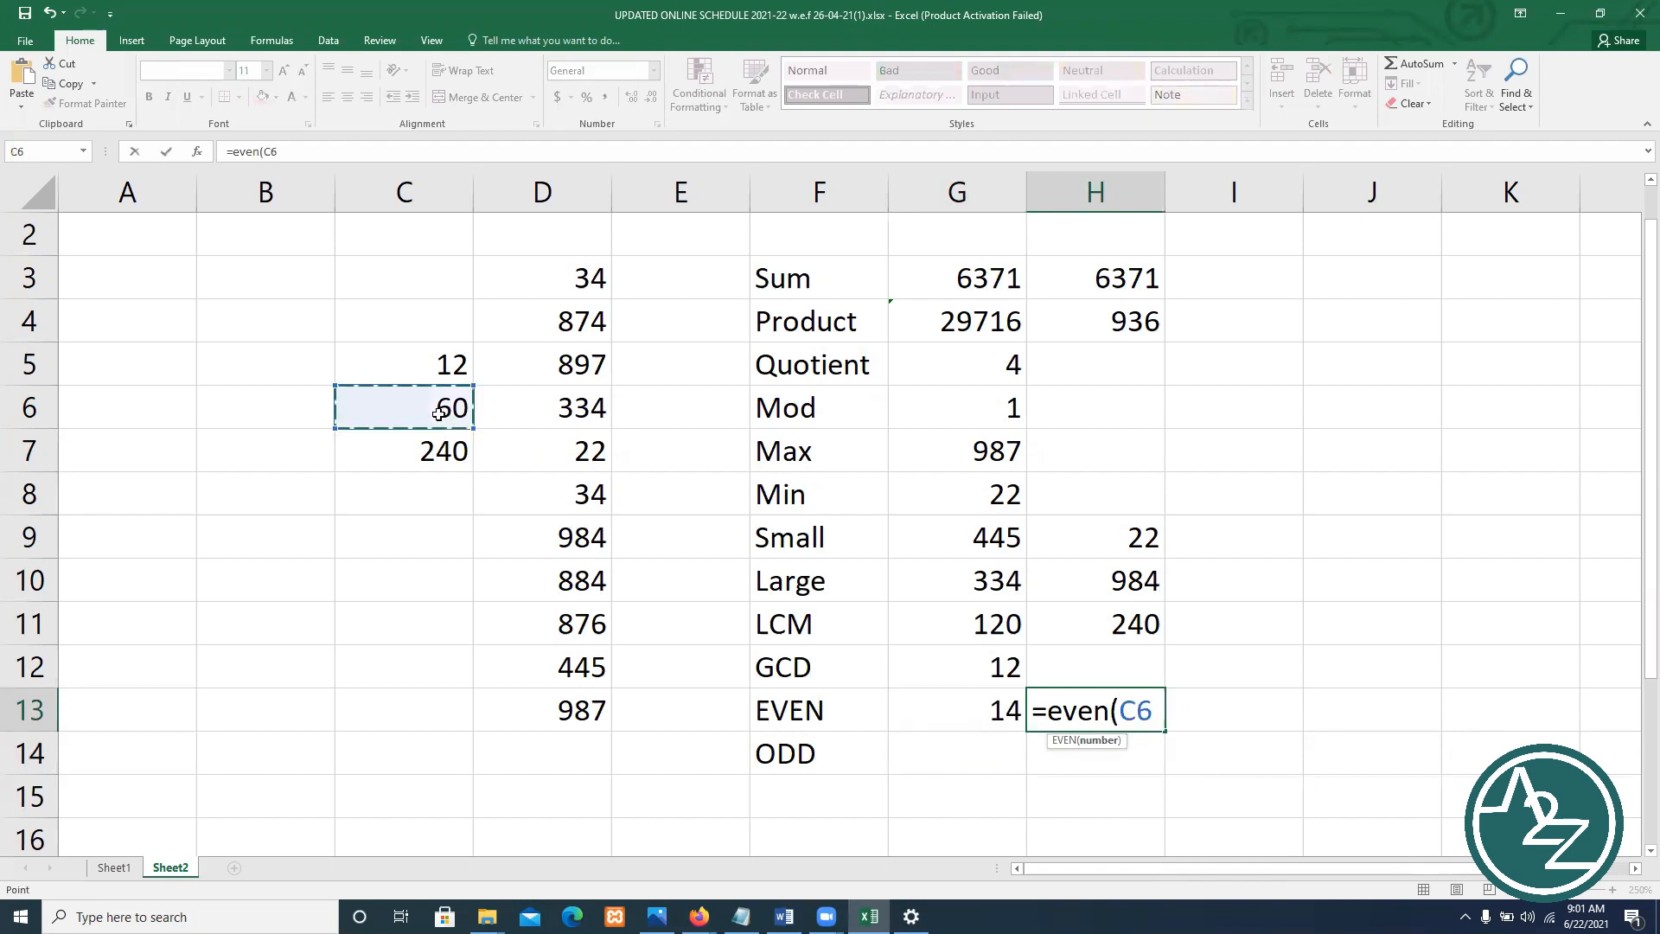
{"action": "type", "text": ")"}
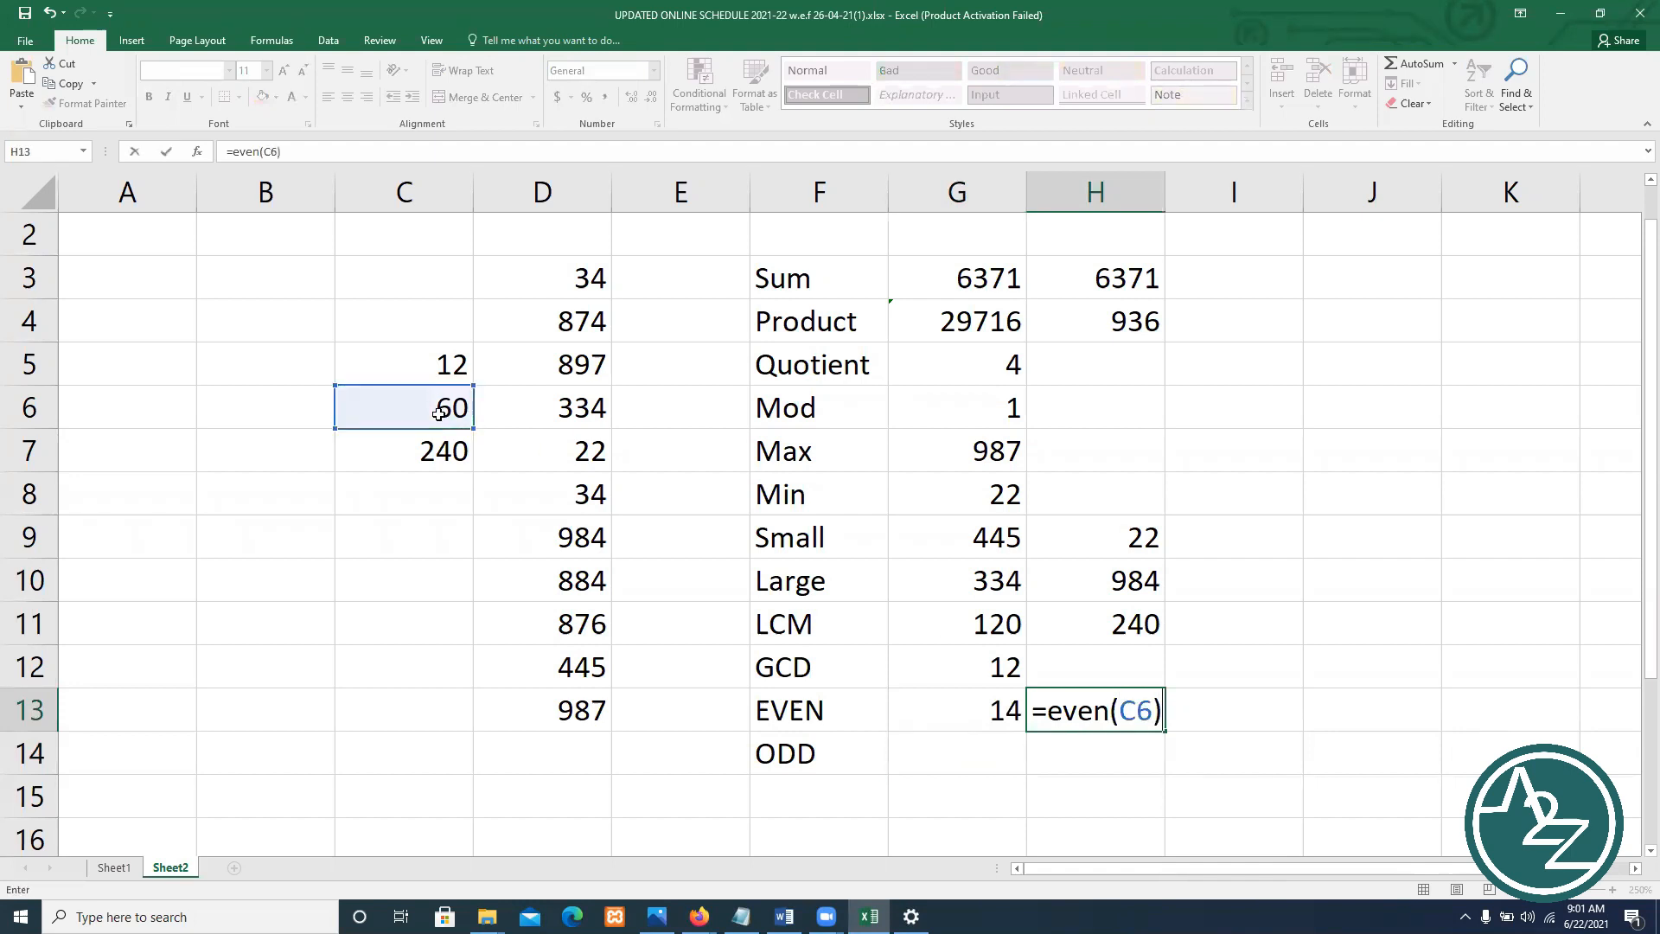
{"action": "key", "text": "Return"}
Round 14 up to an odd number in G14 with =ODD(14)
{"action": "key", "text": "Left"}
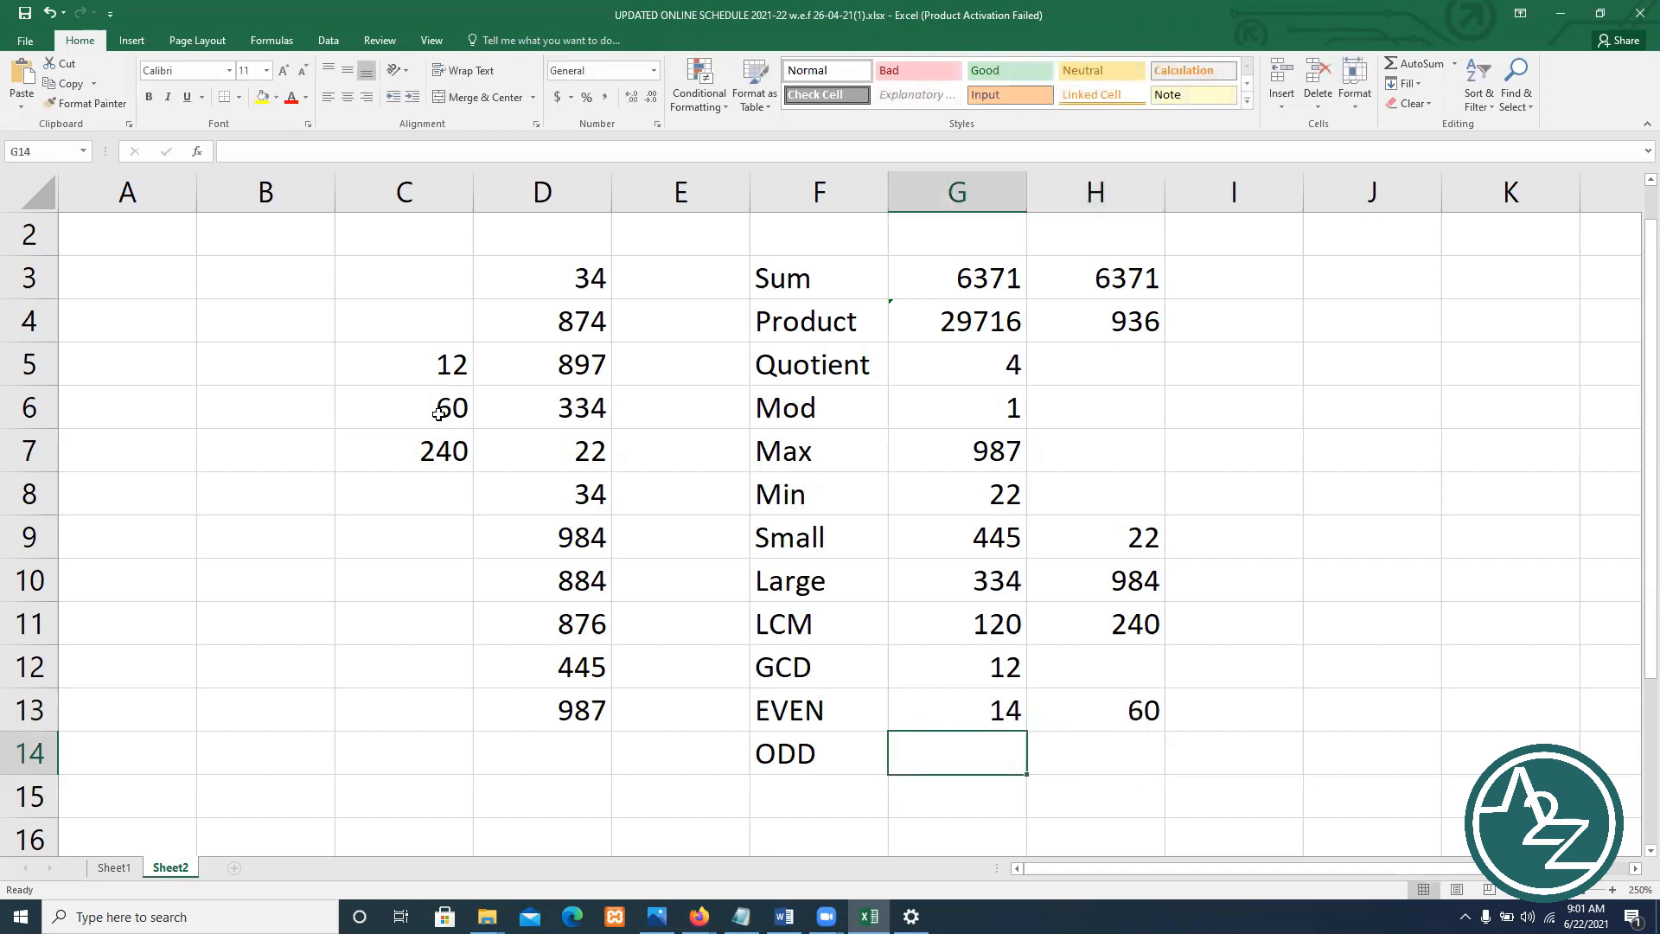
{"action": "type", "text": "=od"}
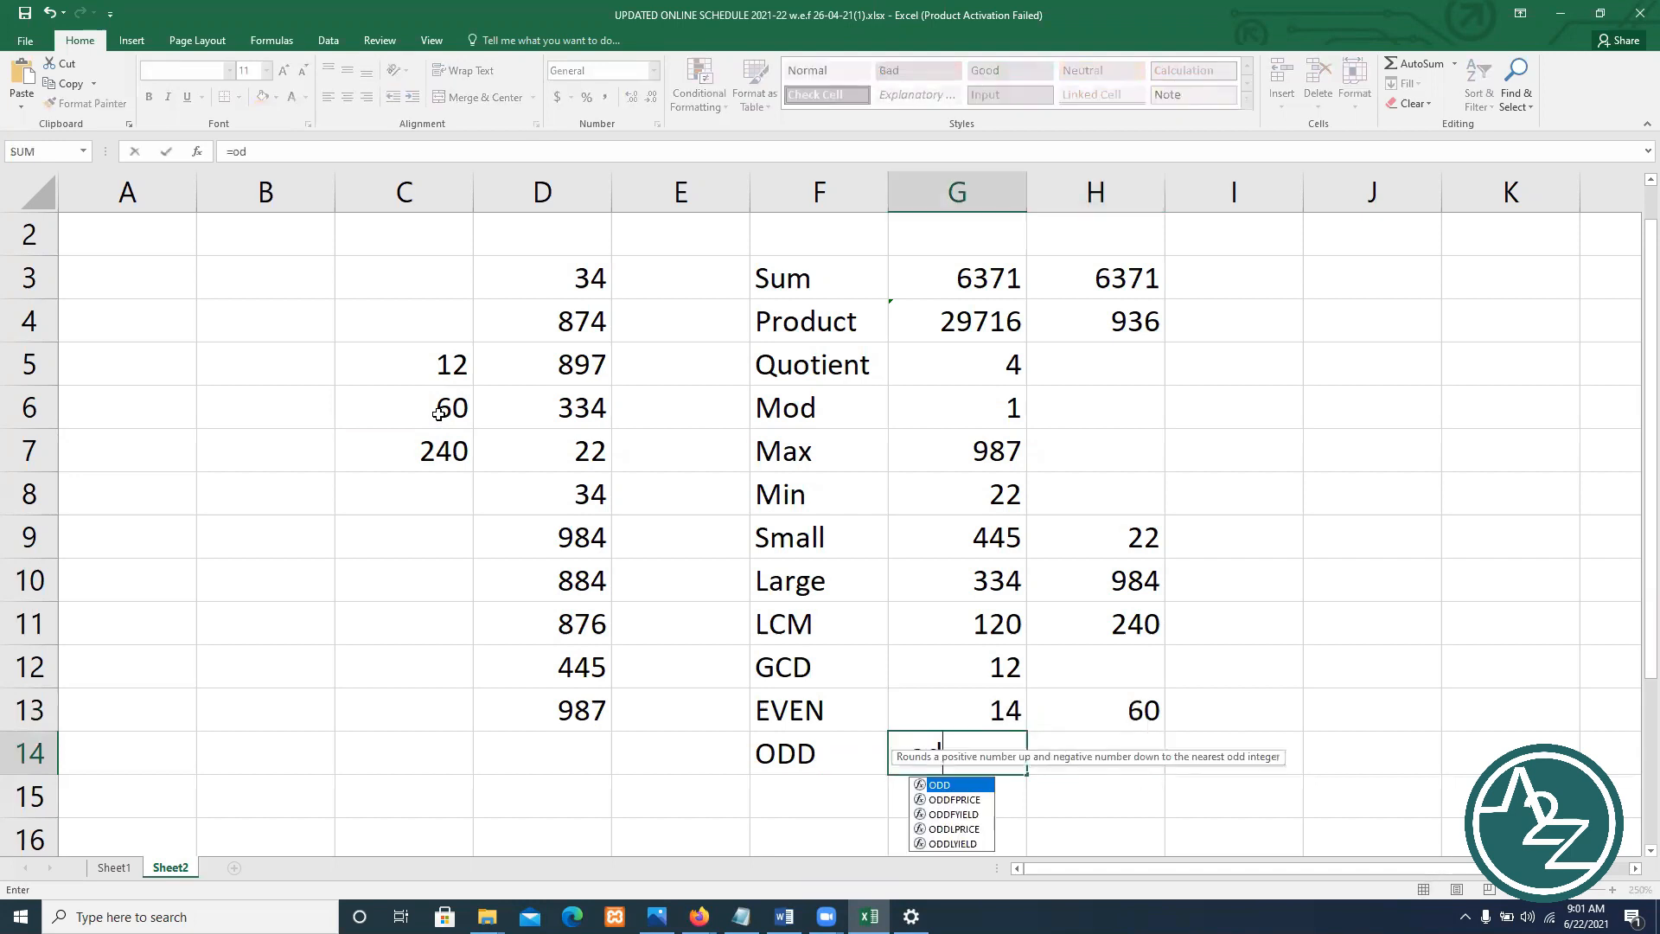
{"action": "type", "text": "d("}
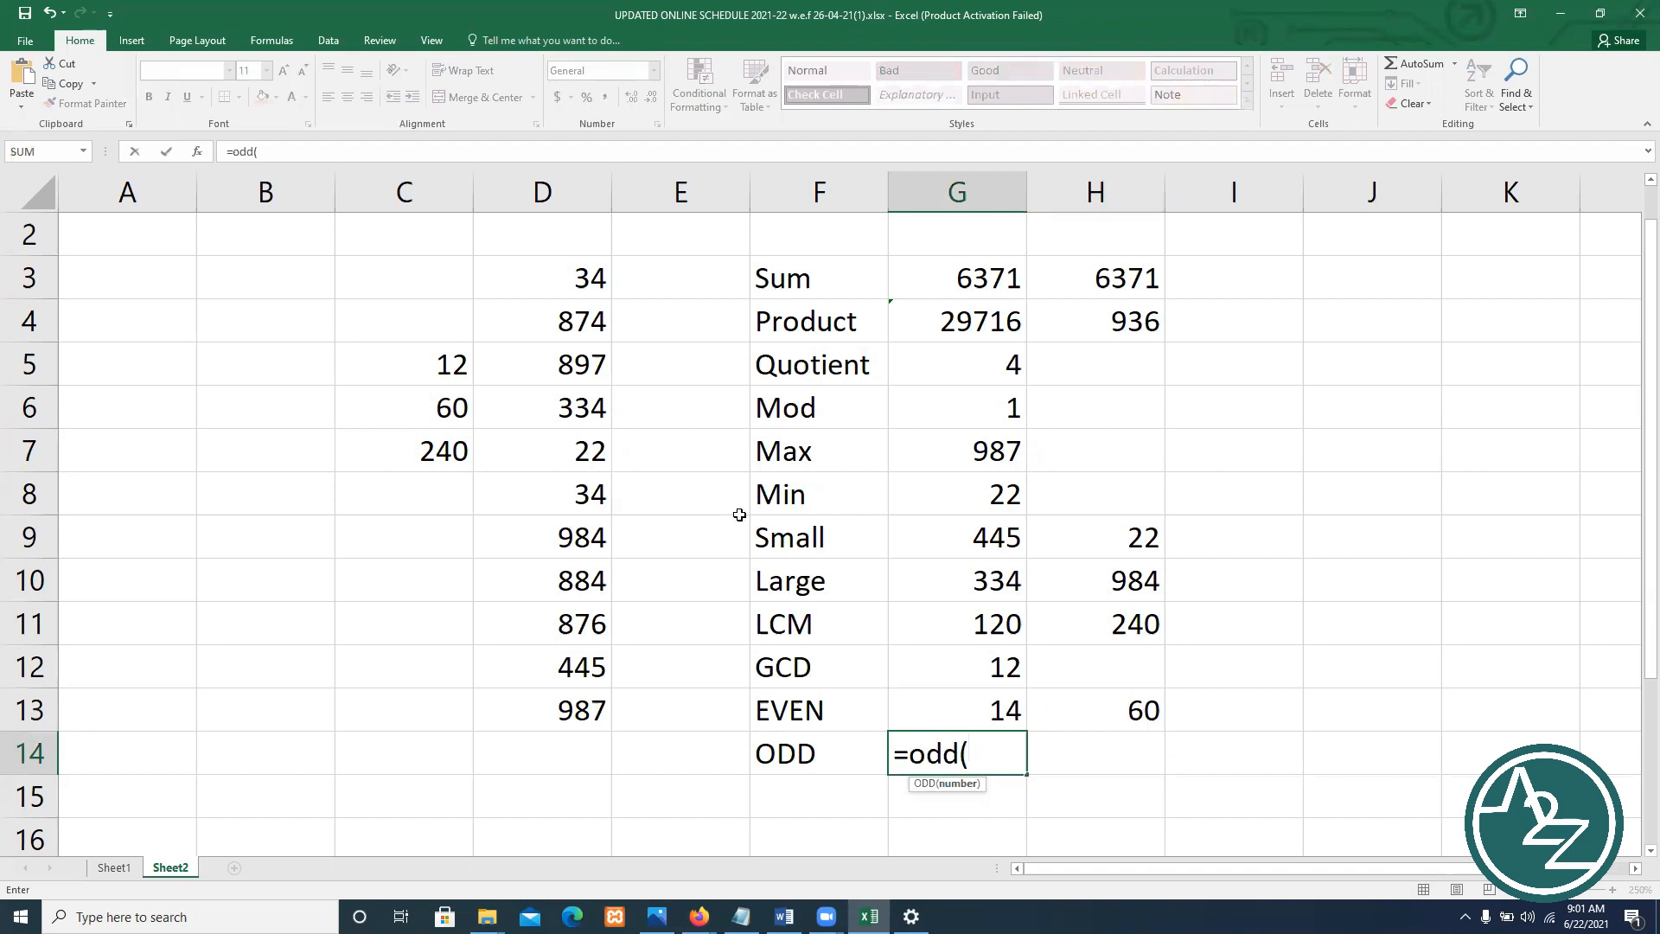
{"action": "type", "text": "14)"}
{"action": "key", "text": "Return"}
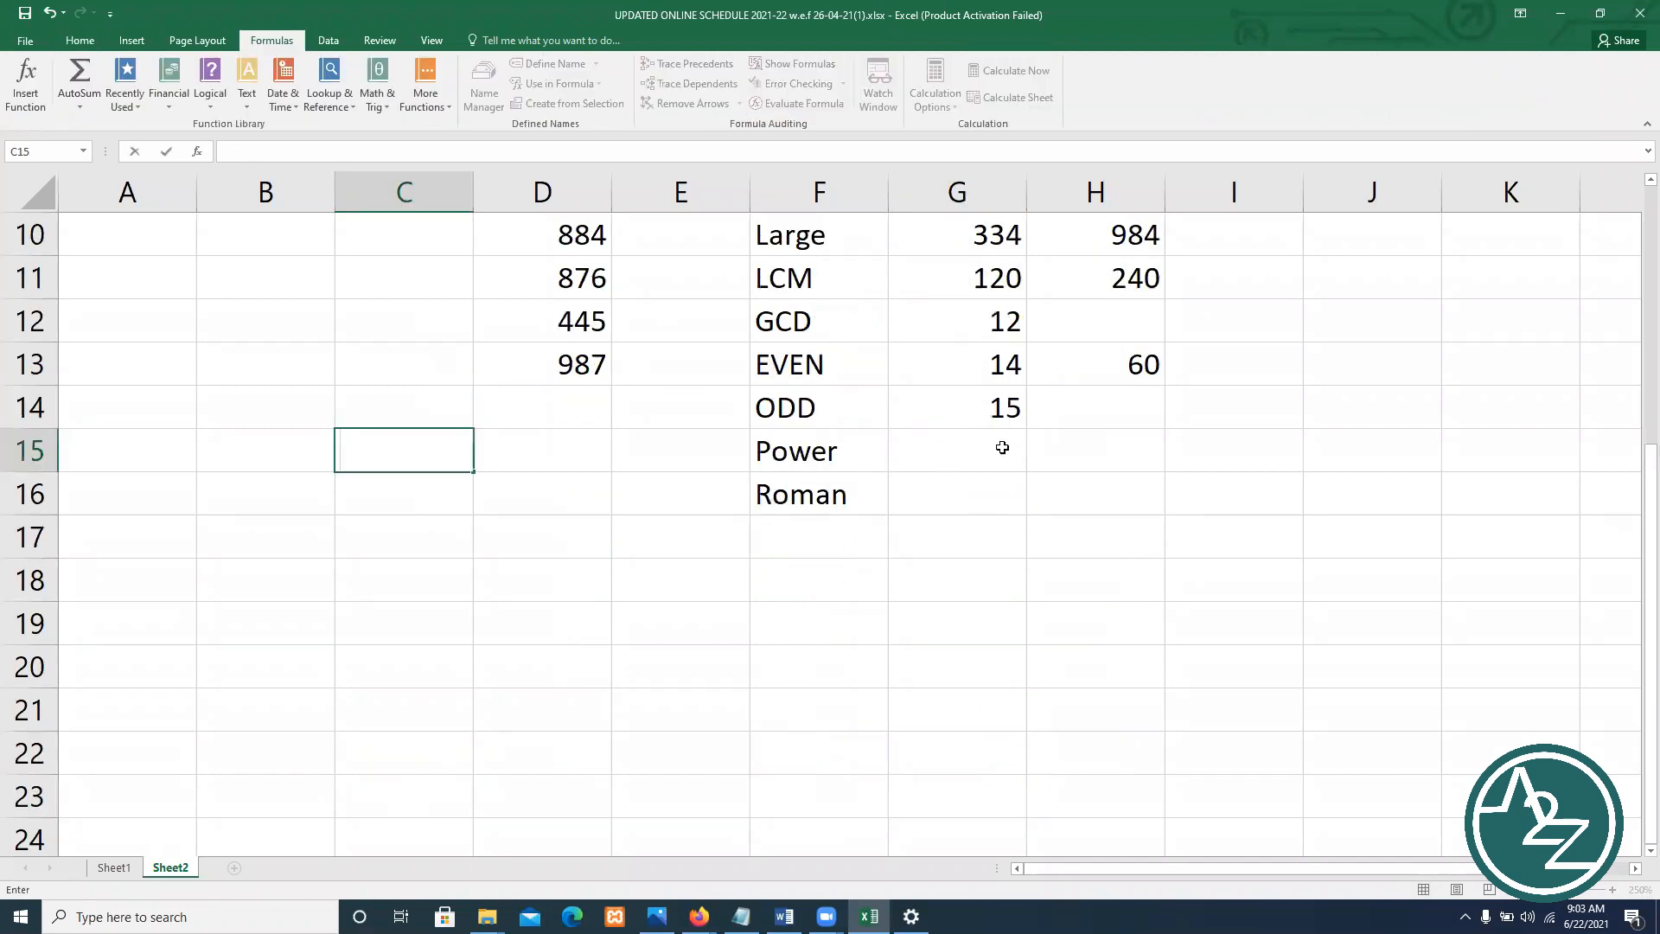
Enter the numbers 9 in D17 and 3 in E17 as inputs for the power calculation
{"action": "left_click", "coordinate": [1001, 447]}
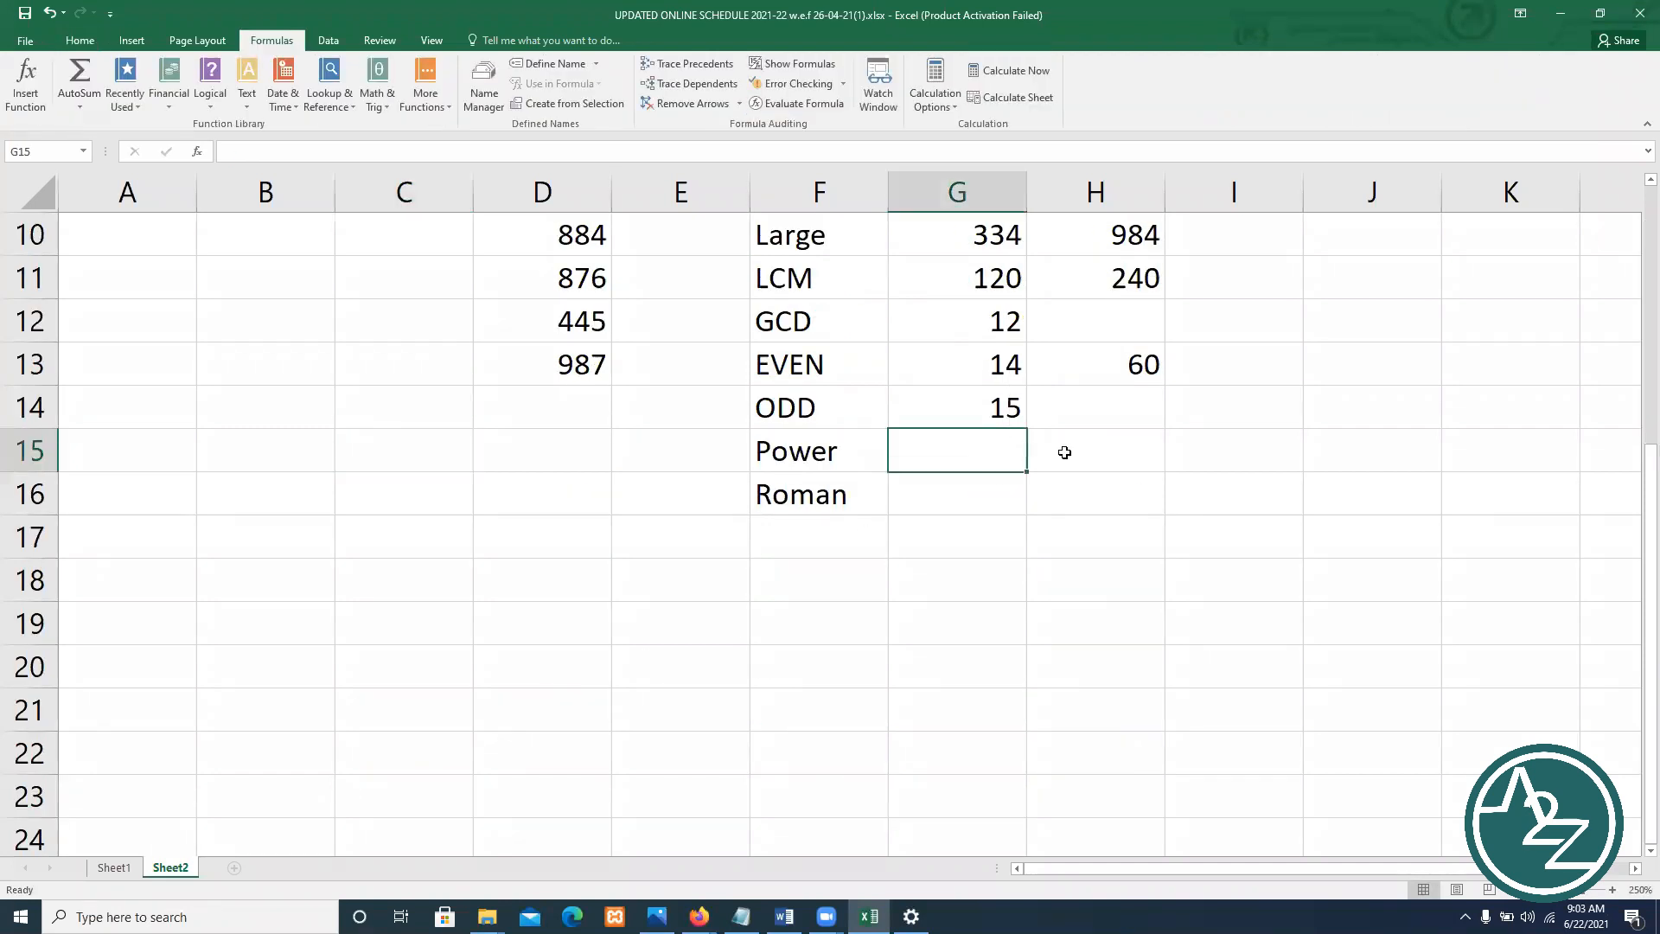
{"action": "left_click", "coordinate": [532, 542]}
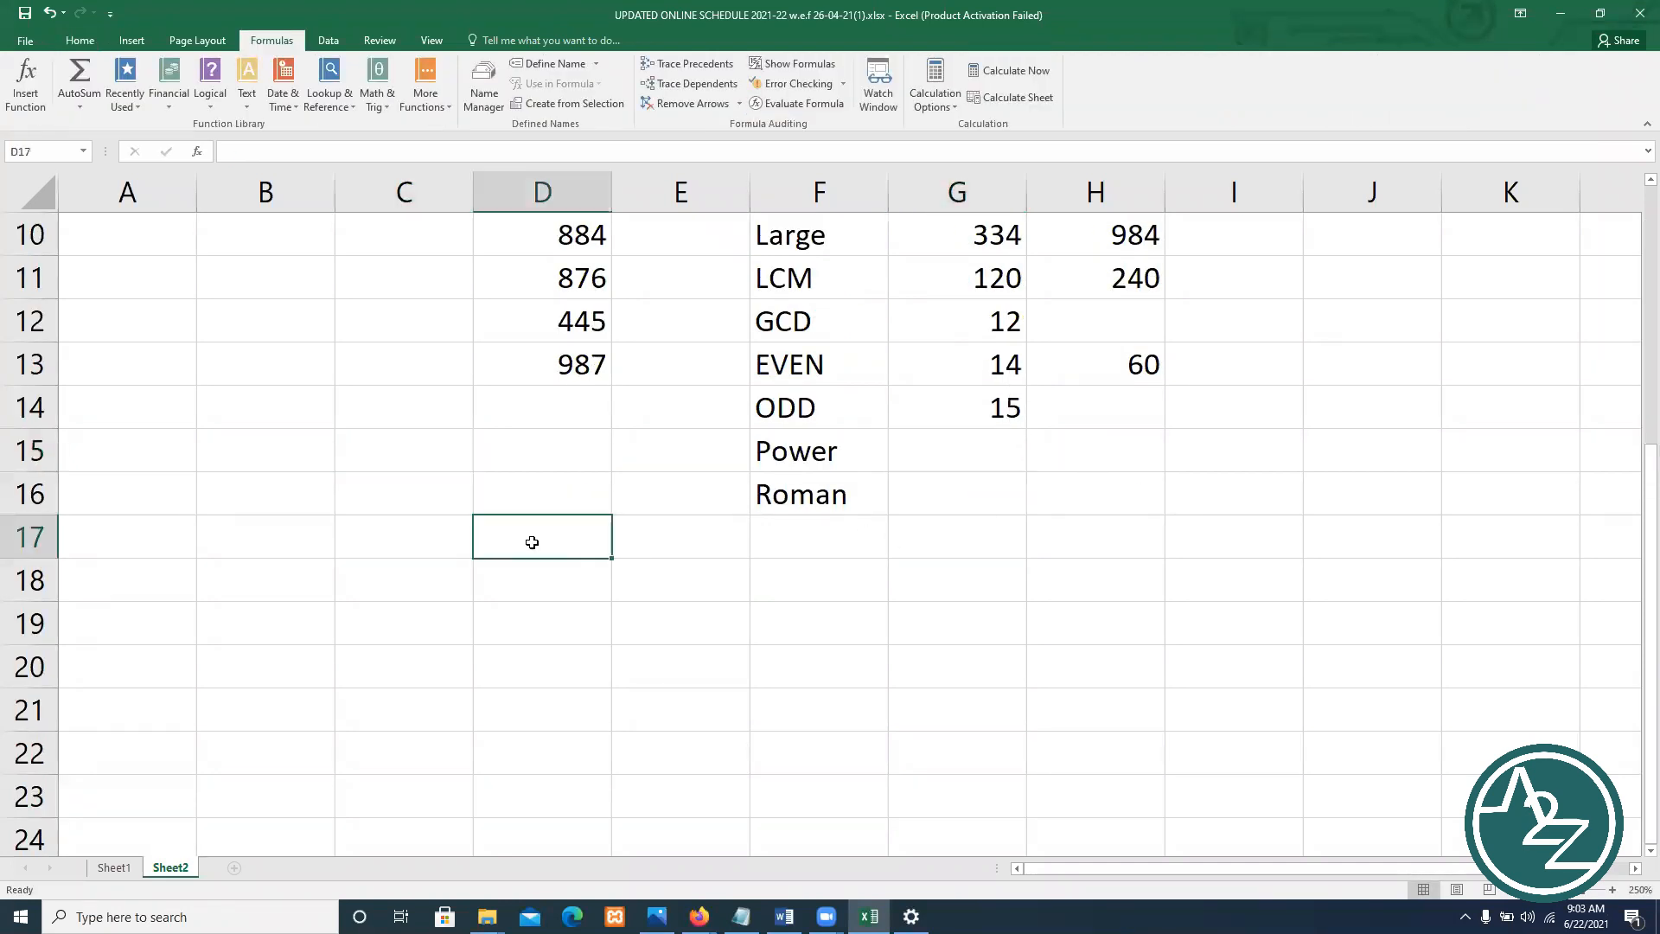
{"action": "type", "text": "3"}
{"action": "key", "text": "BackSpace"}
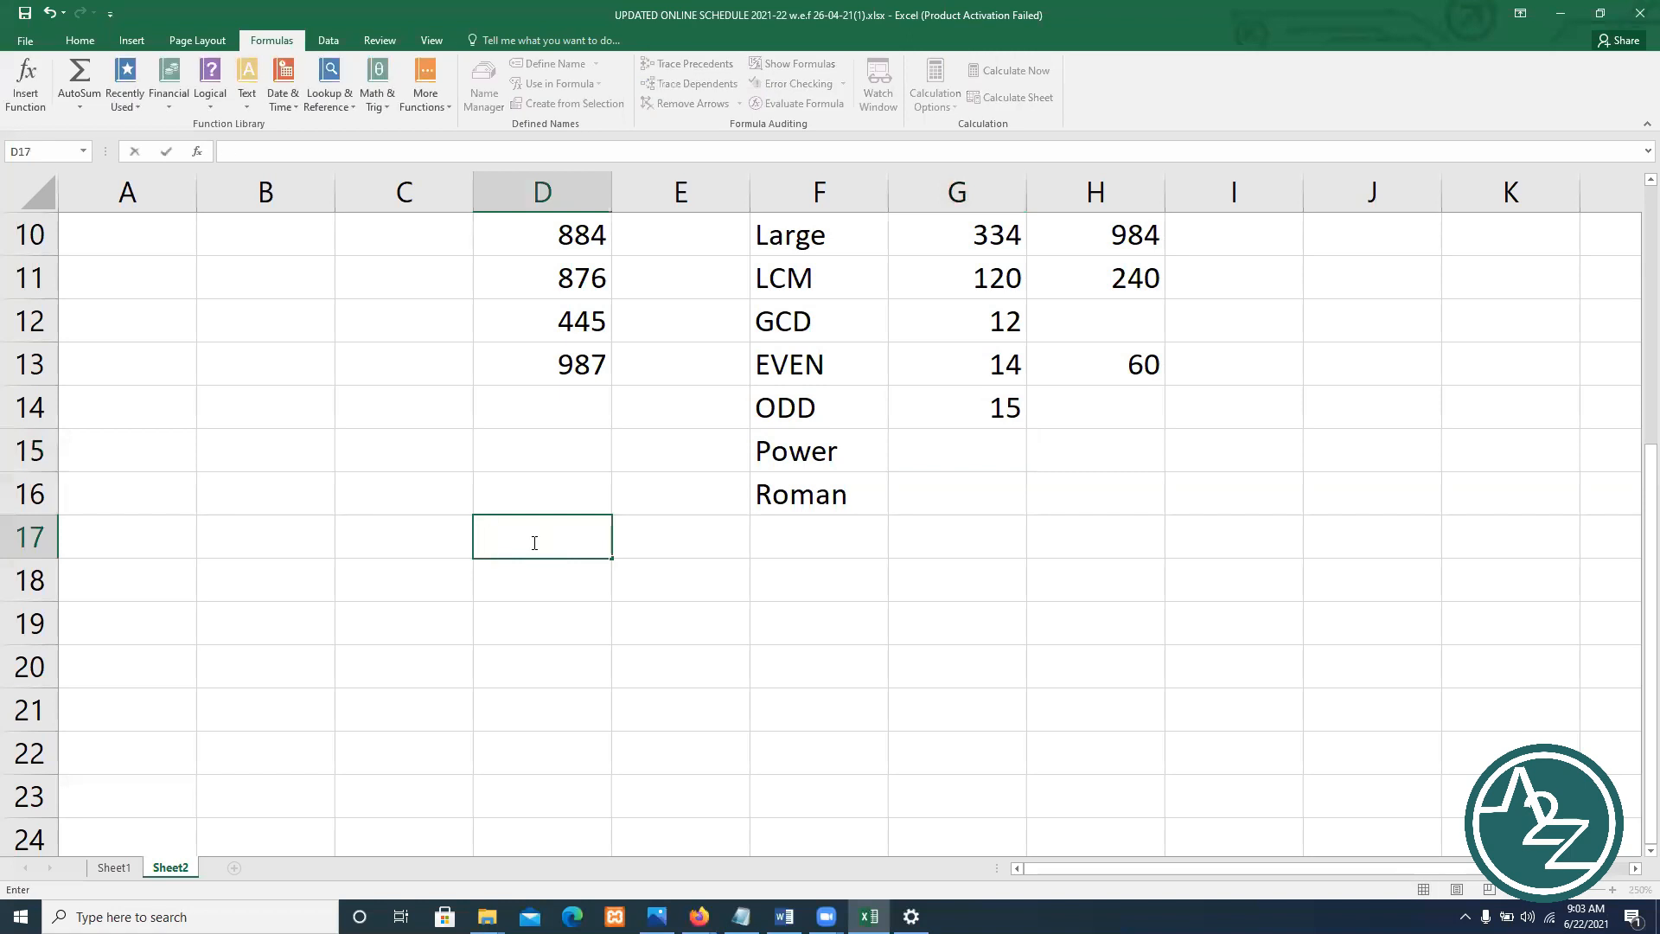
{"action": "type", "text": "9"}
{"action": "key", "text": "Tab"}
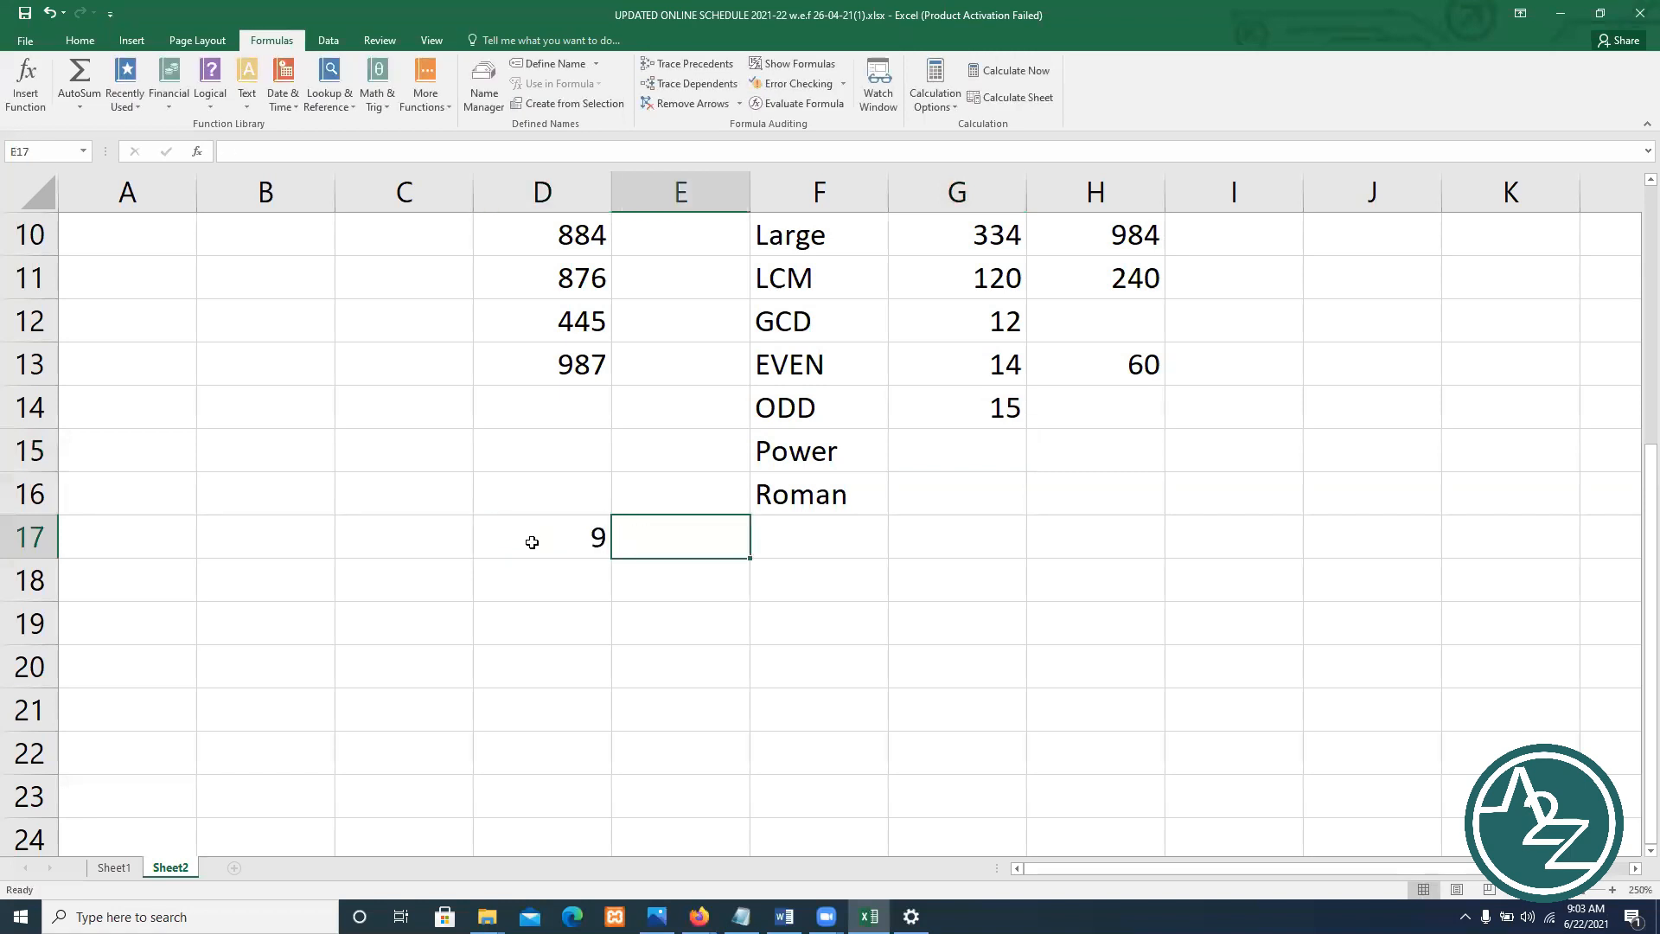
{"action": "type", "text": "3"}
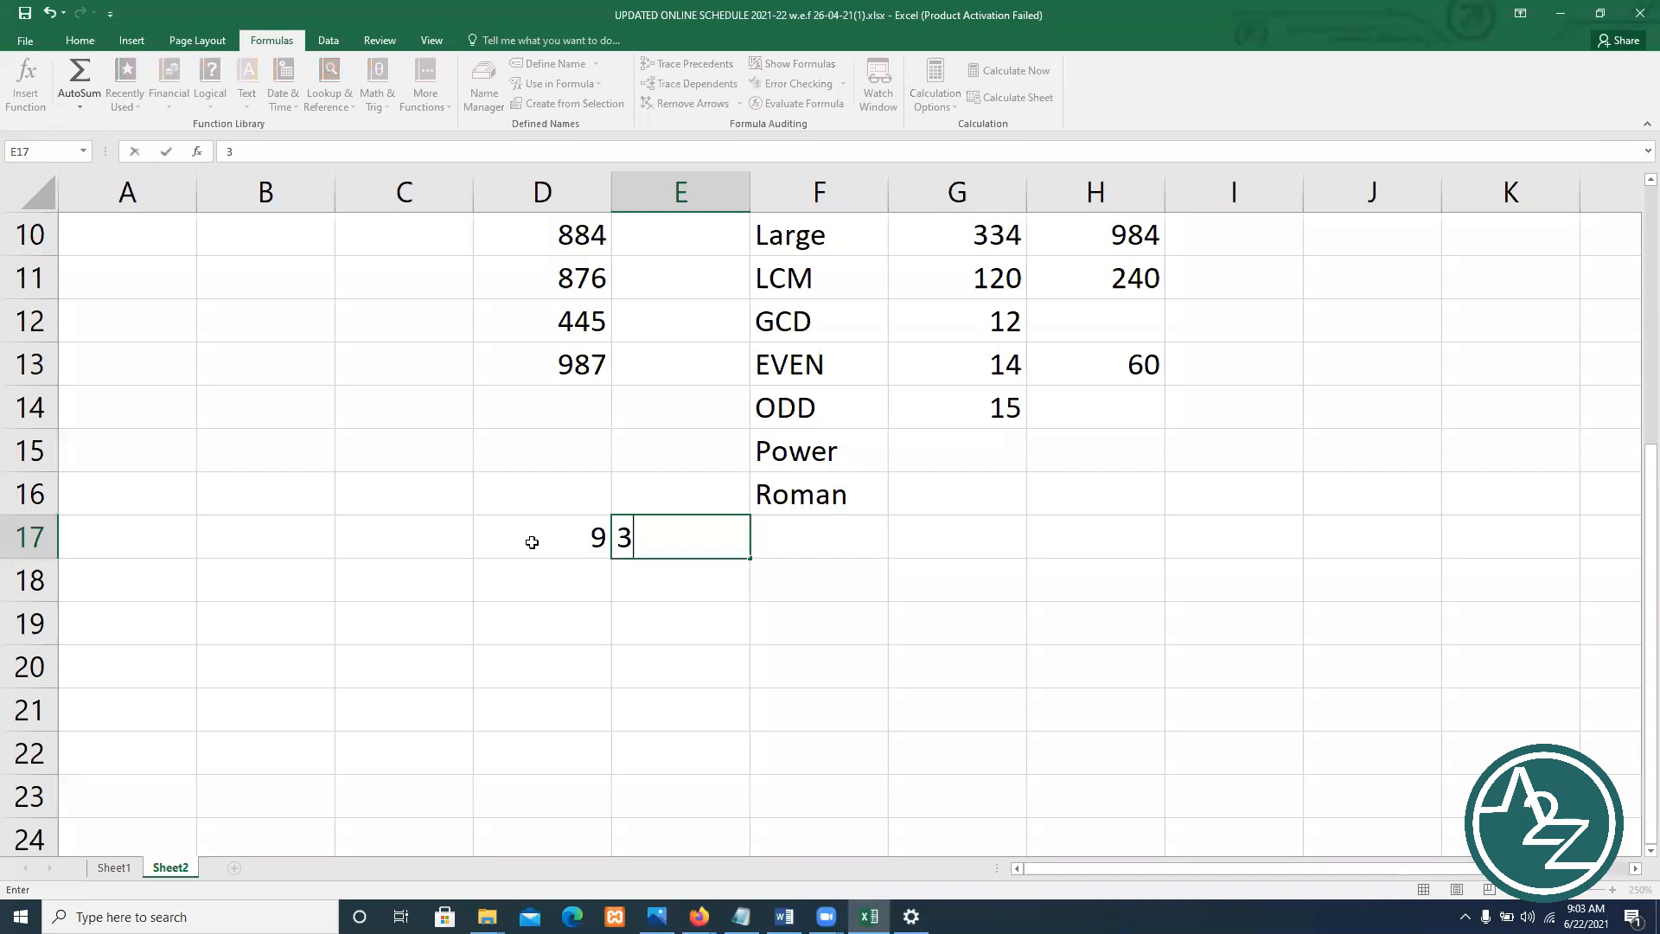
{"action": "key", "text": "Return"}
Label the two input numbers Base in D16 and power in E16
{"action": "left_click", "coordinate": [513, 487]}
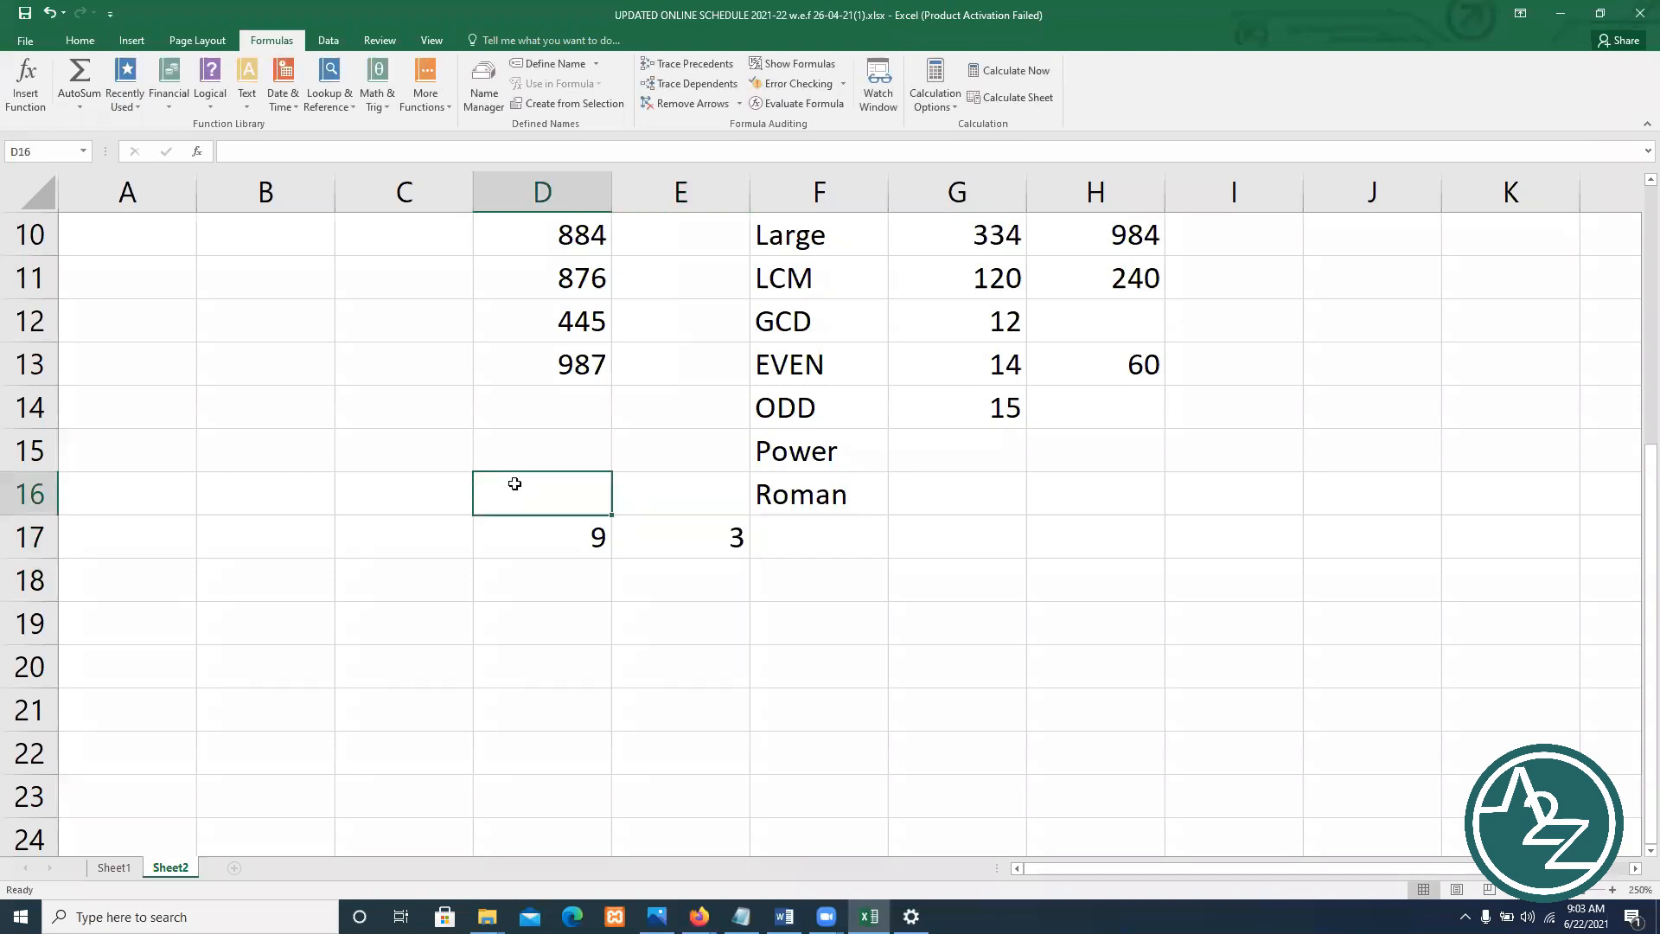
{"action": "type", "text": "Base"}
{"action": "key", "text": "Tab"}
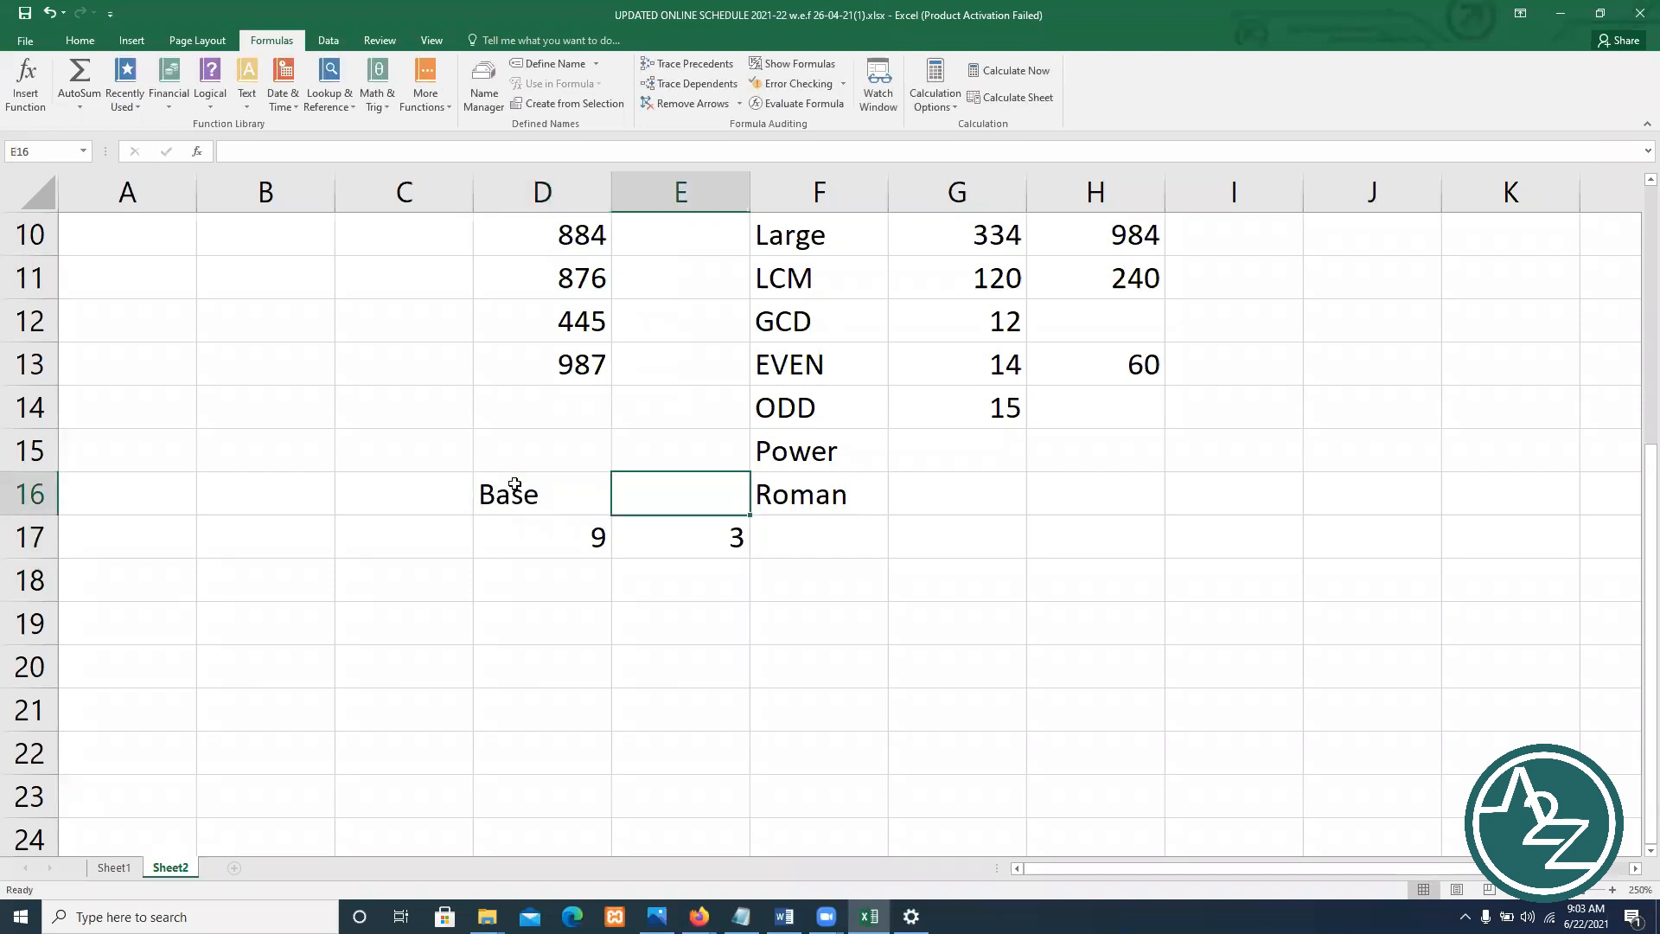
{"action": "type", "text": "power"}
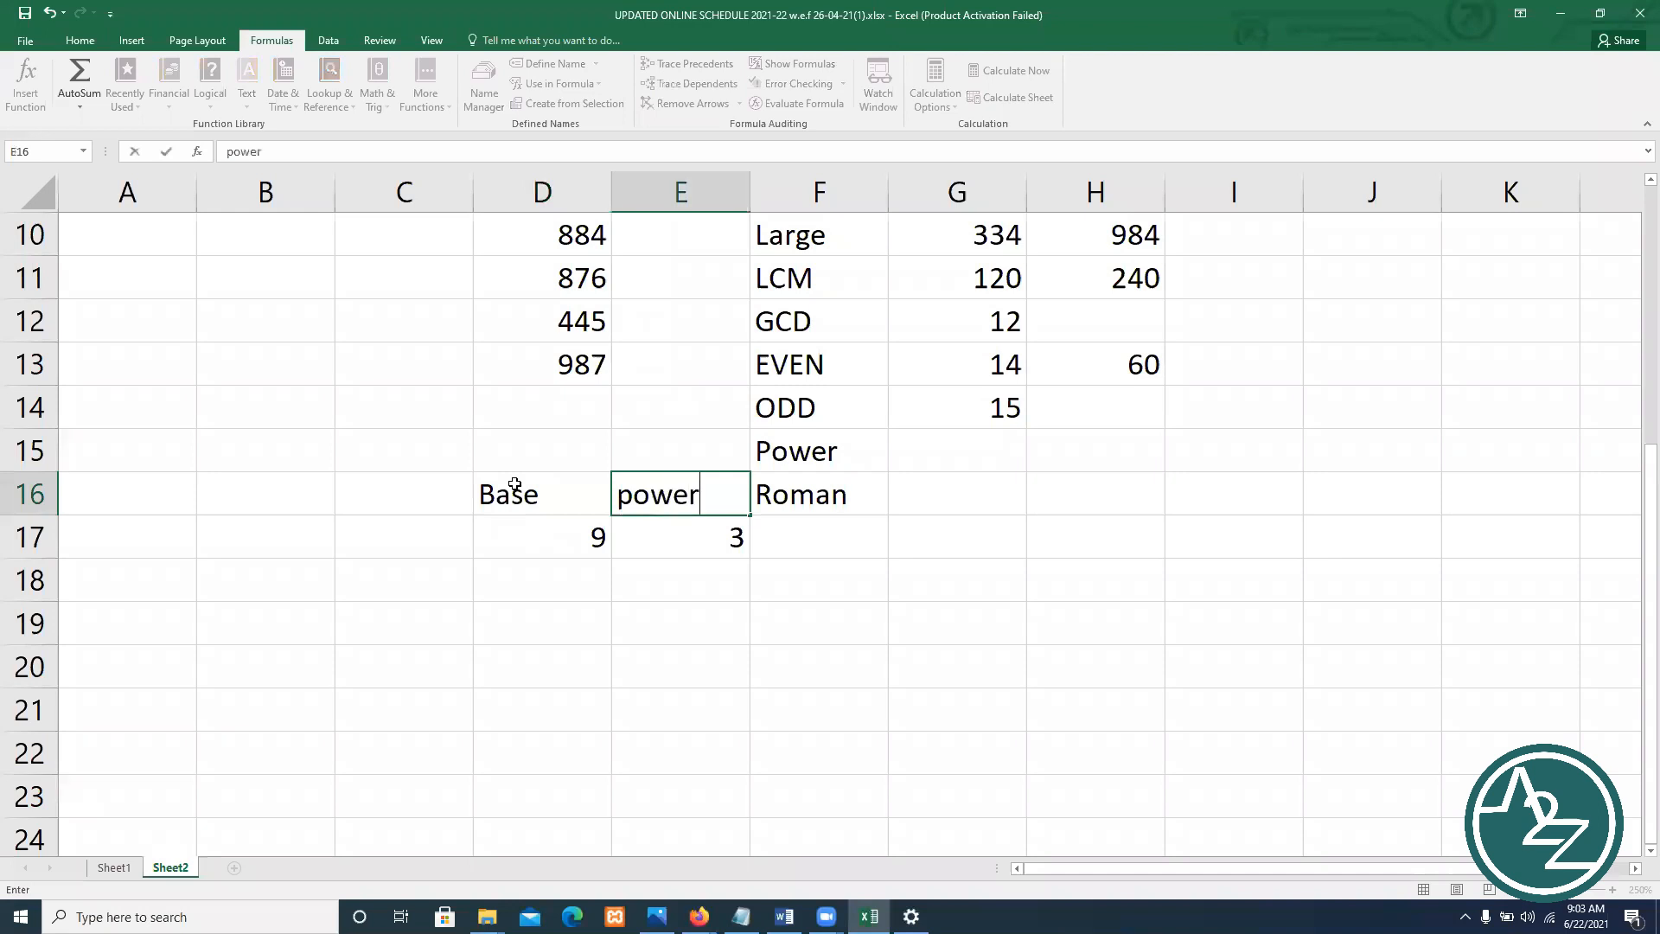
{"action": "left_click", "coordinate": [493, 539]}
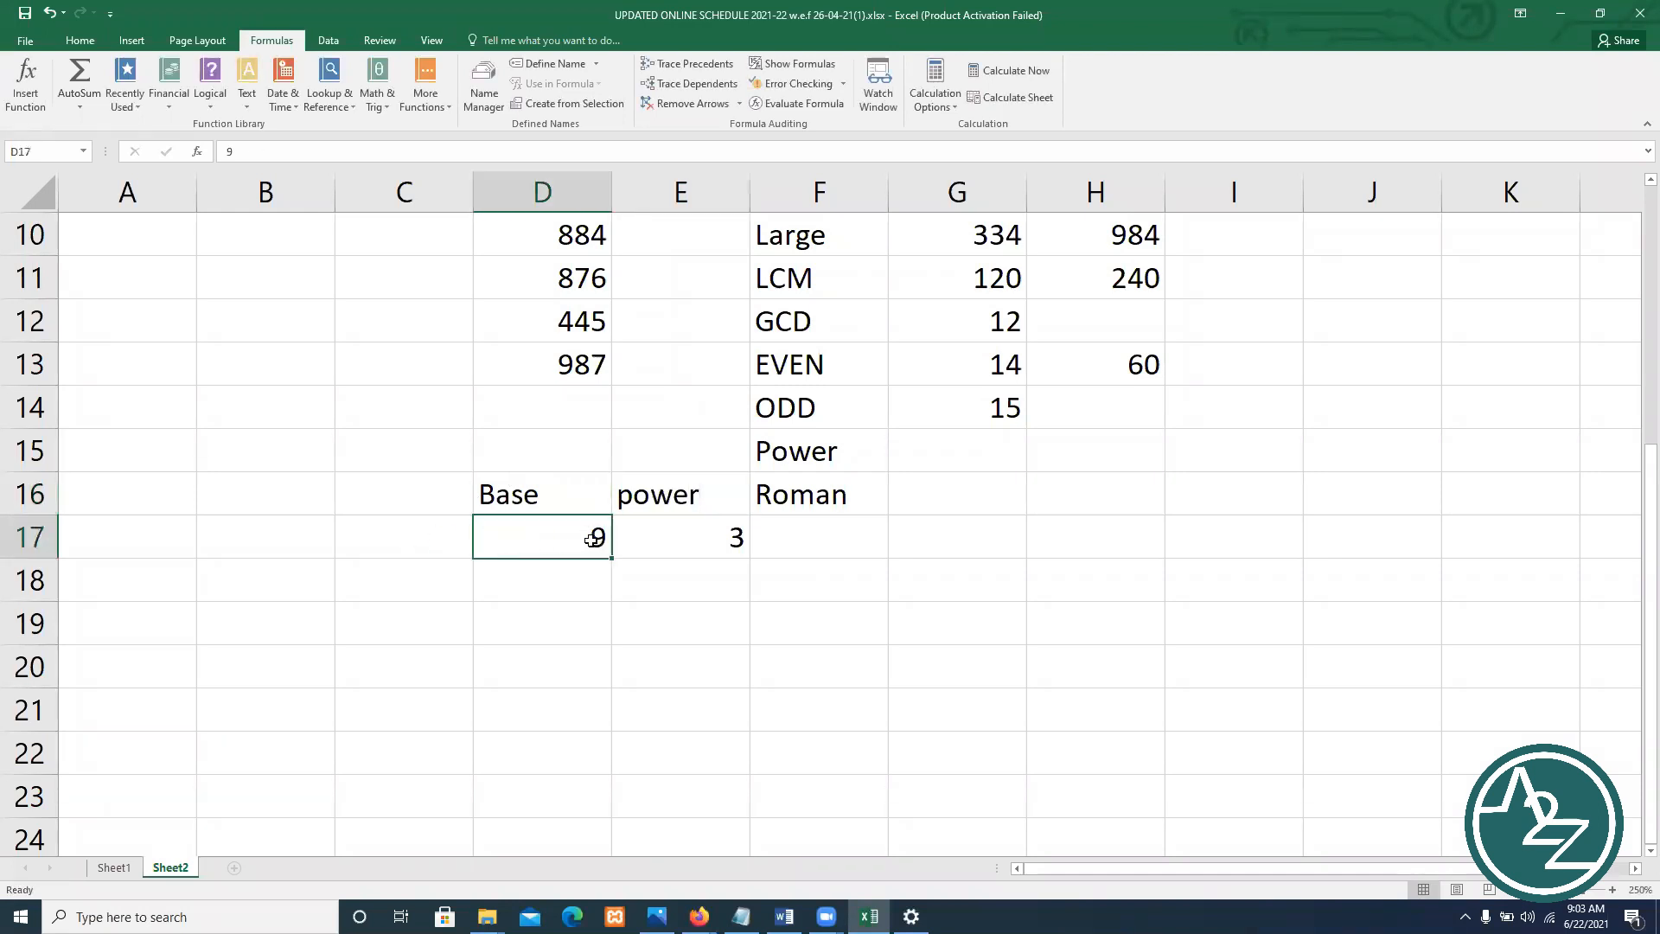
{"action": "left_click", "coordinate": [725, 542]}
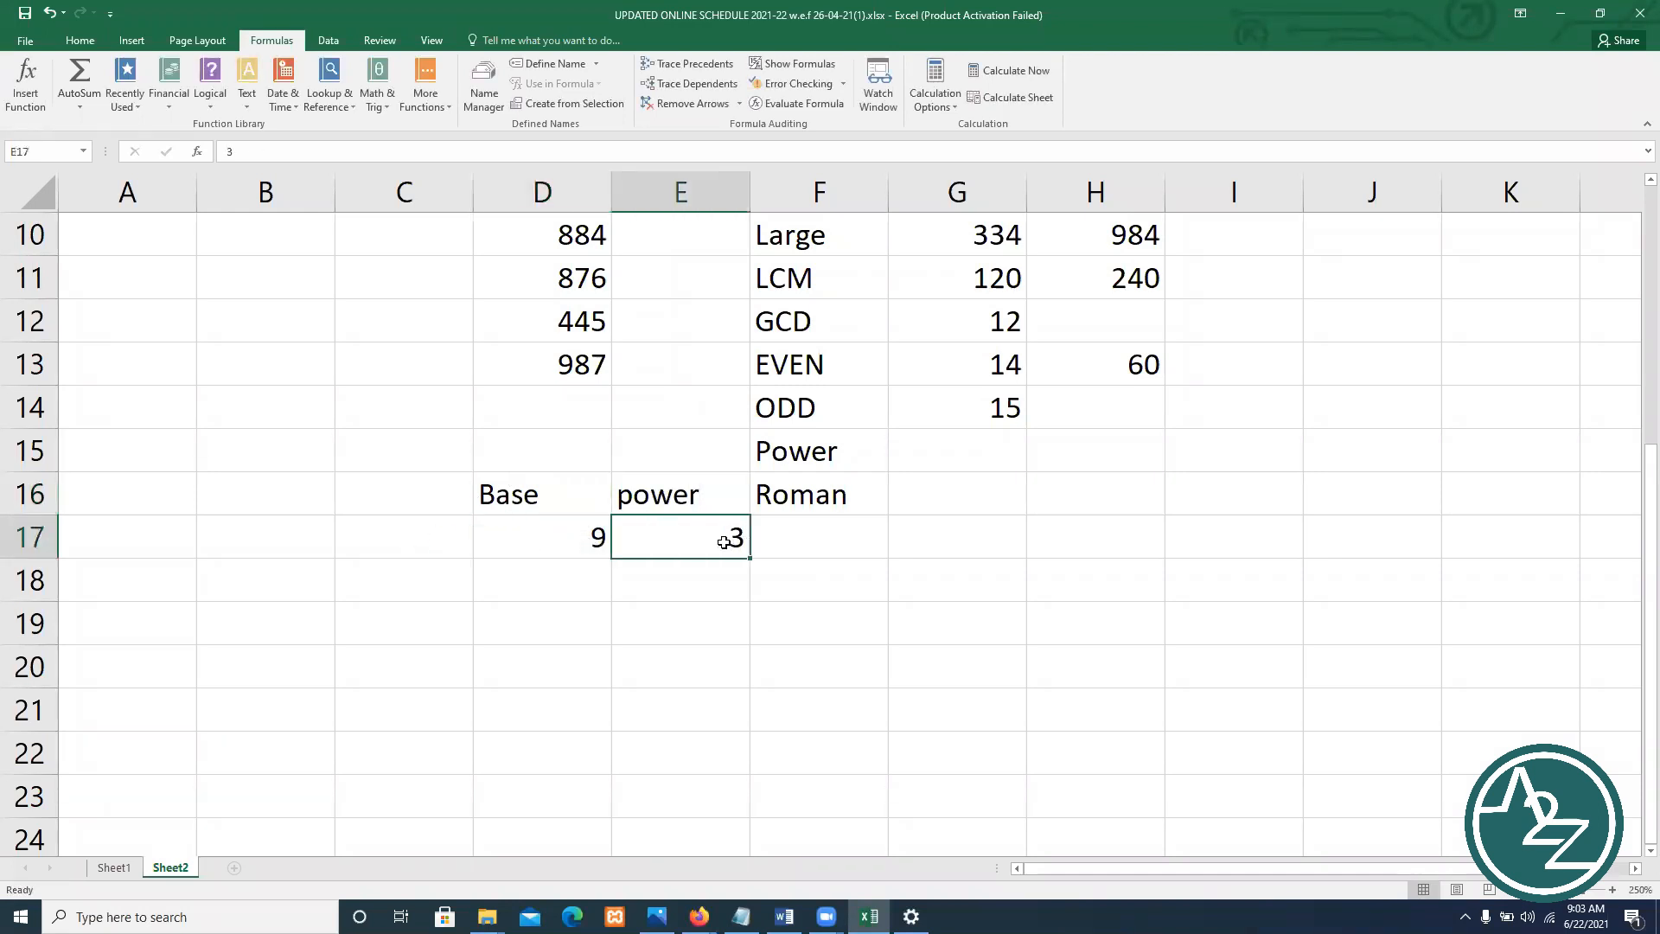
{"action": "left_click", "coordinate": [574, 541]}
{"action": "left_click", "coordinate": [571, 586]}
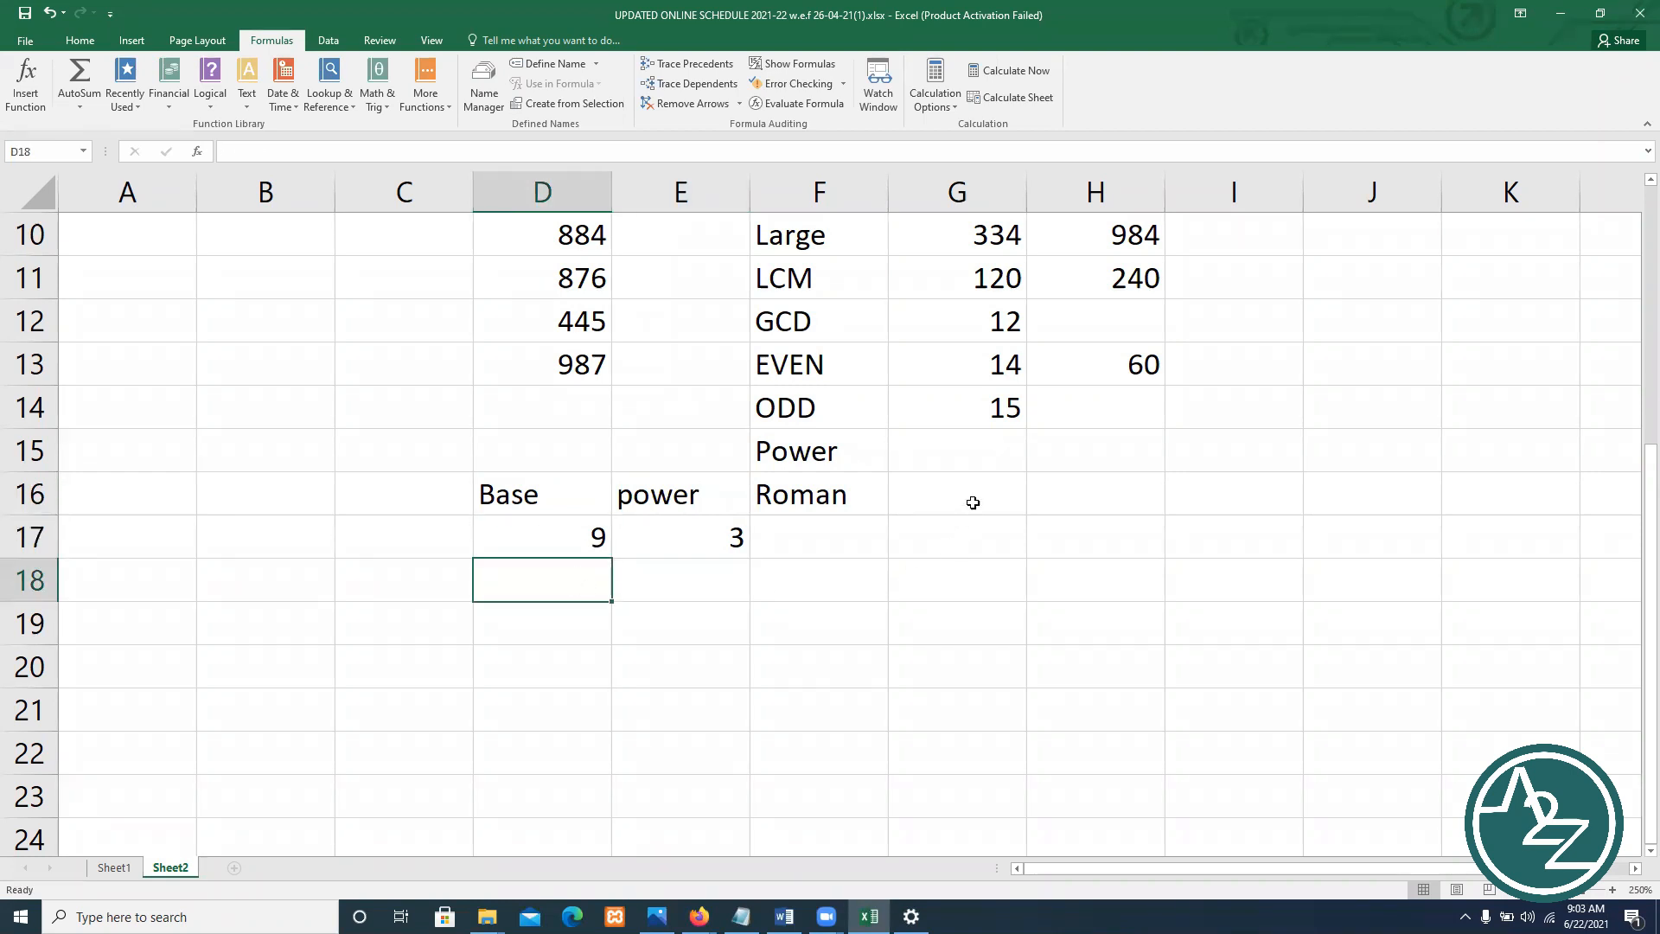
Raise the base to the power in G15 with =POWER(D17,E17)
{"action": "left_click", "coordinate": [957, 459]}
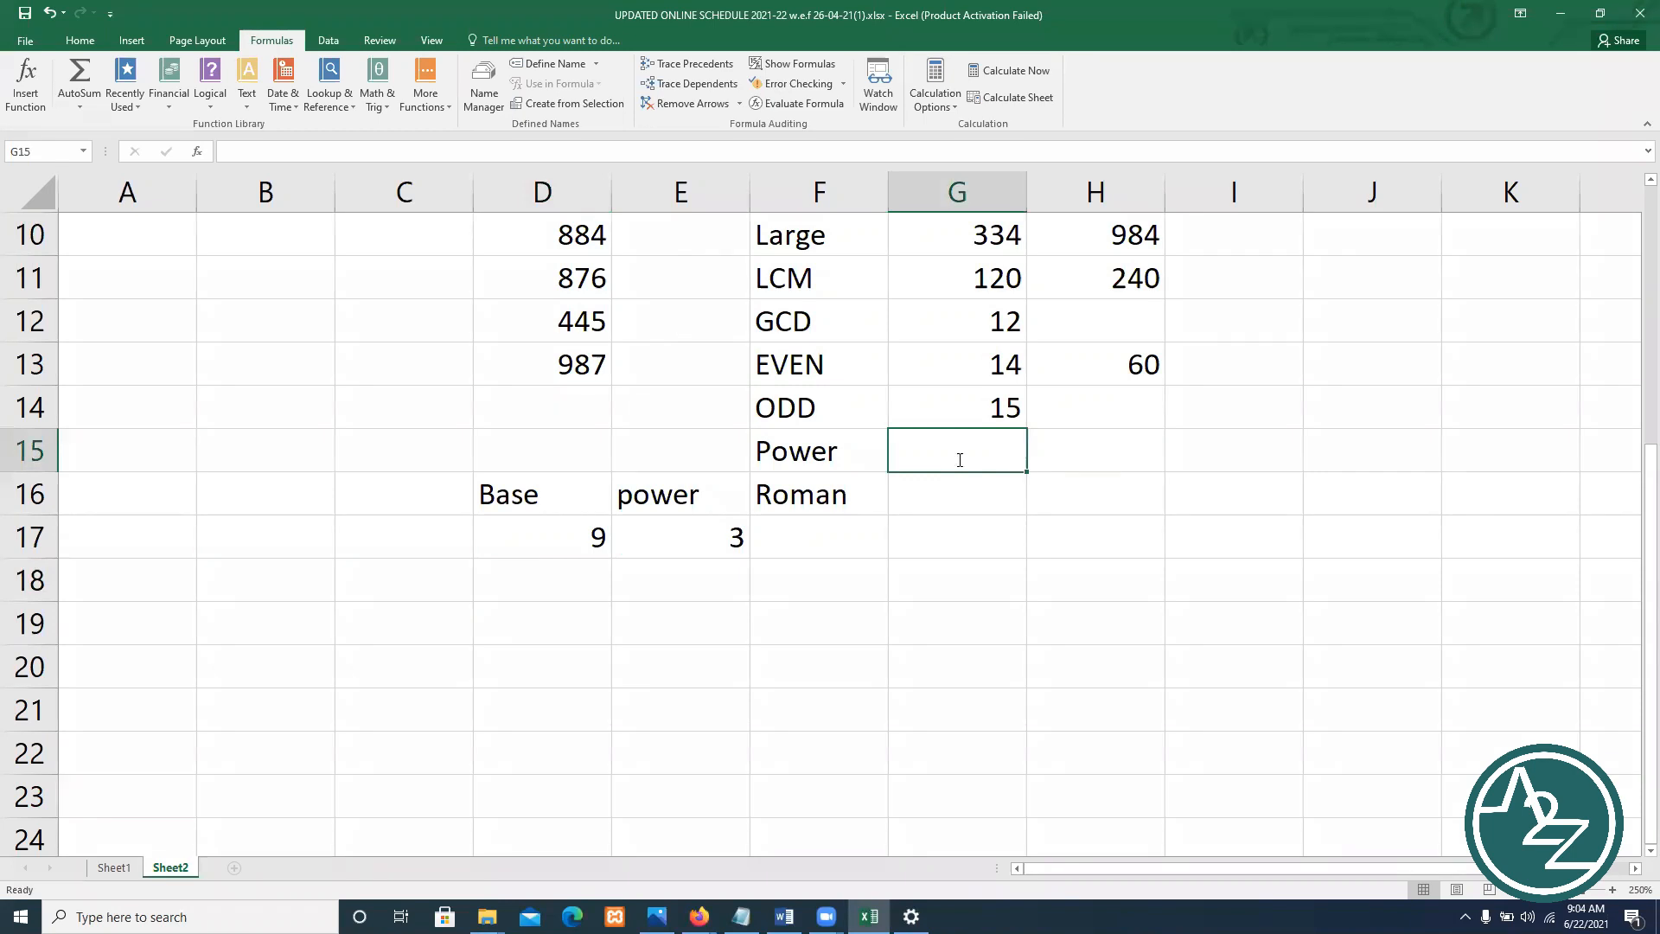
{"action": "type", "text": "=pow"}
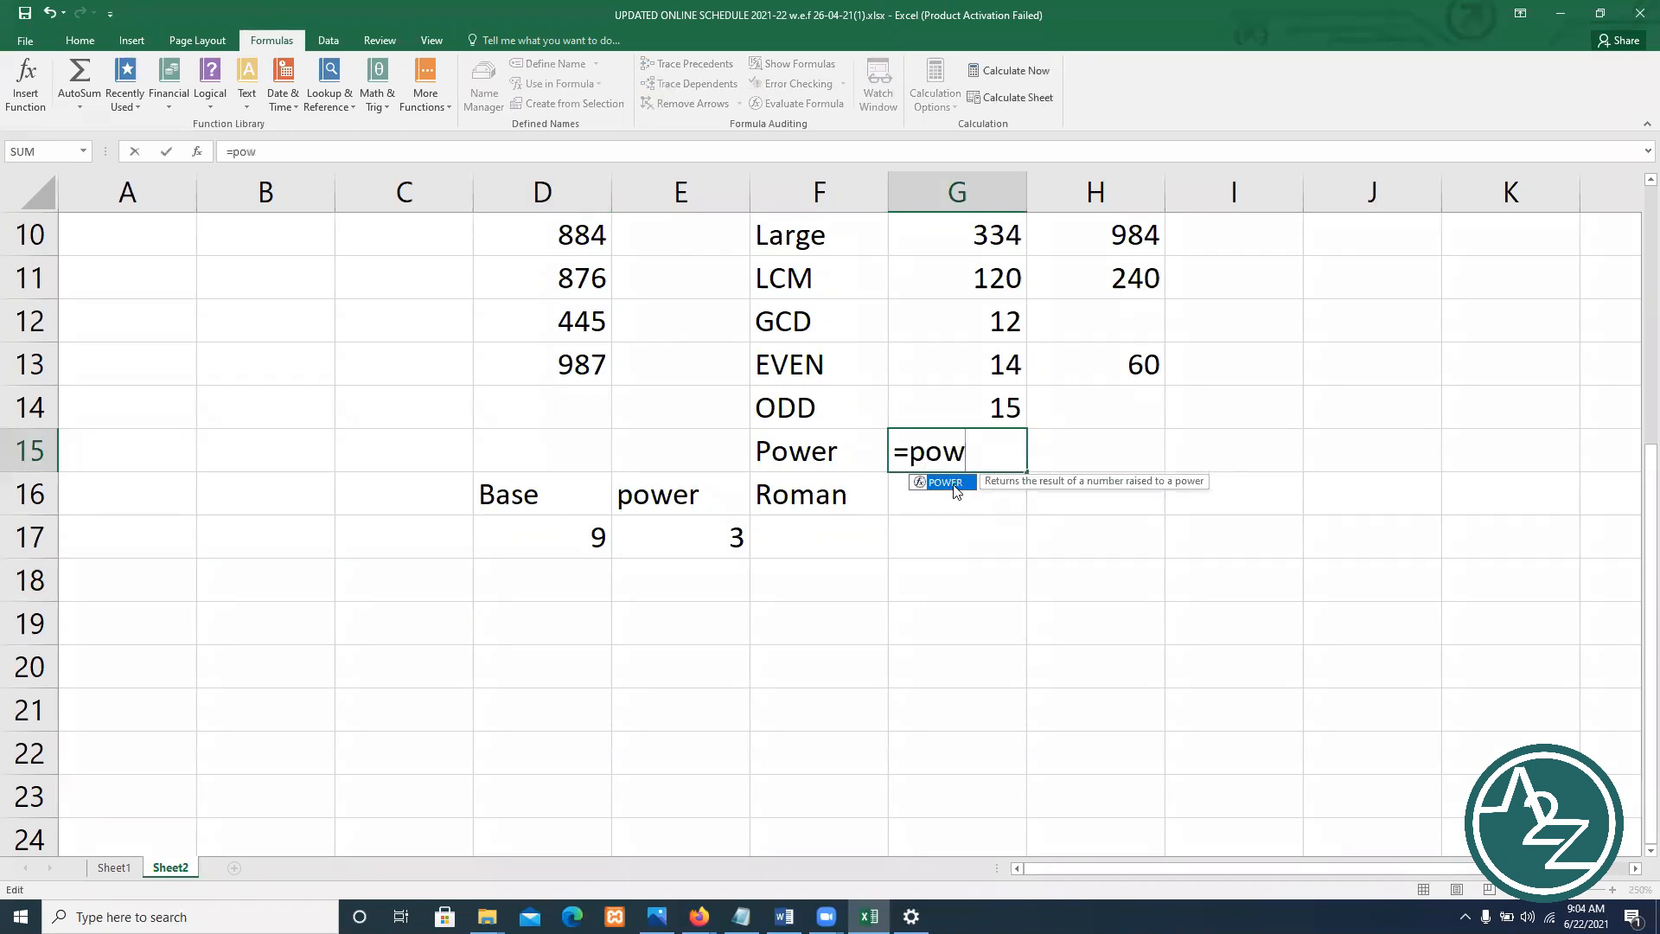
{"action": "key", "text": "Tab"}
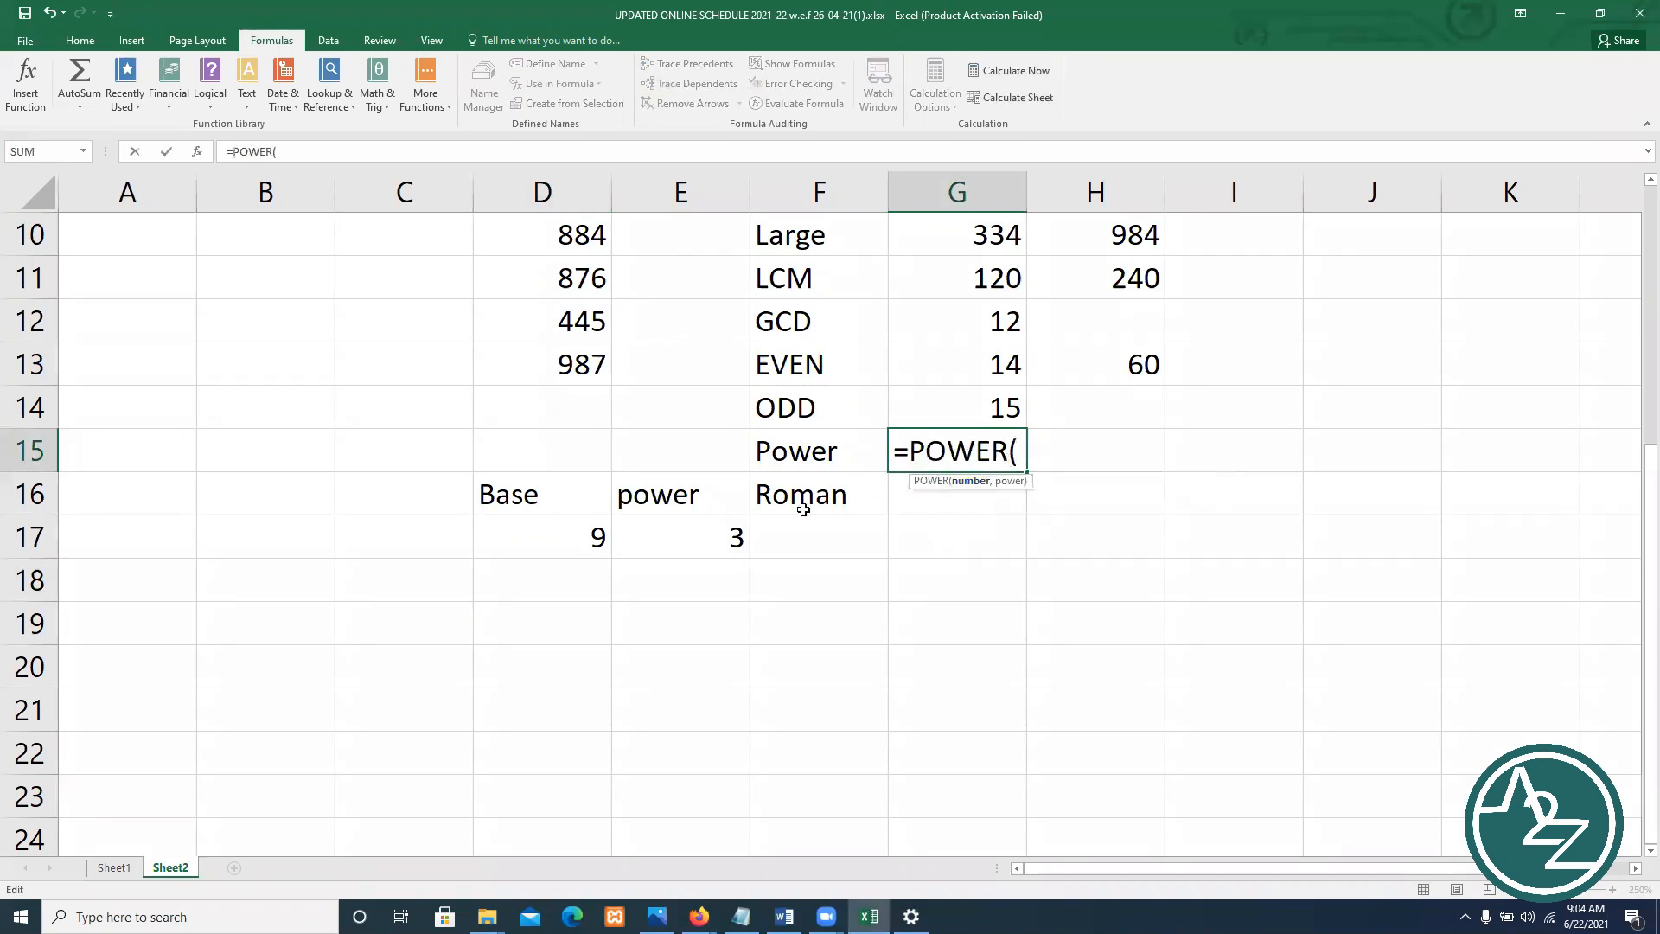
{"action": "left_click", "coordinate": [575, 544]}
{"action": "type", "text": ","}
{"action": "left_click", "coordinate": [692, 535]}
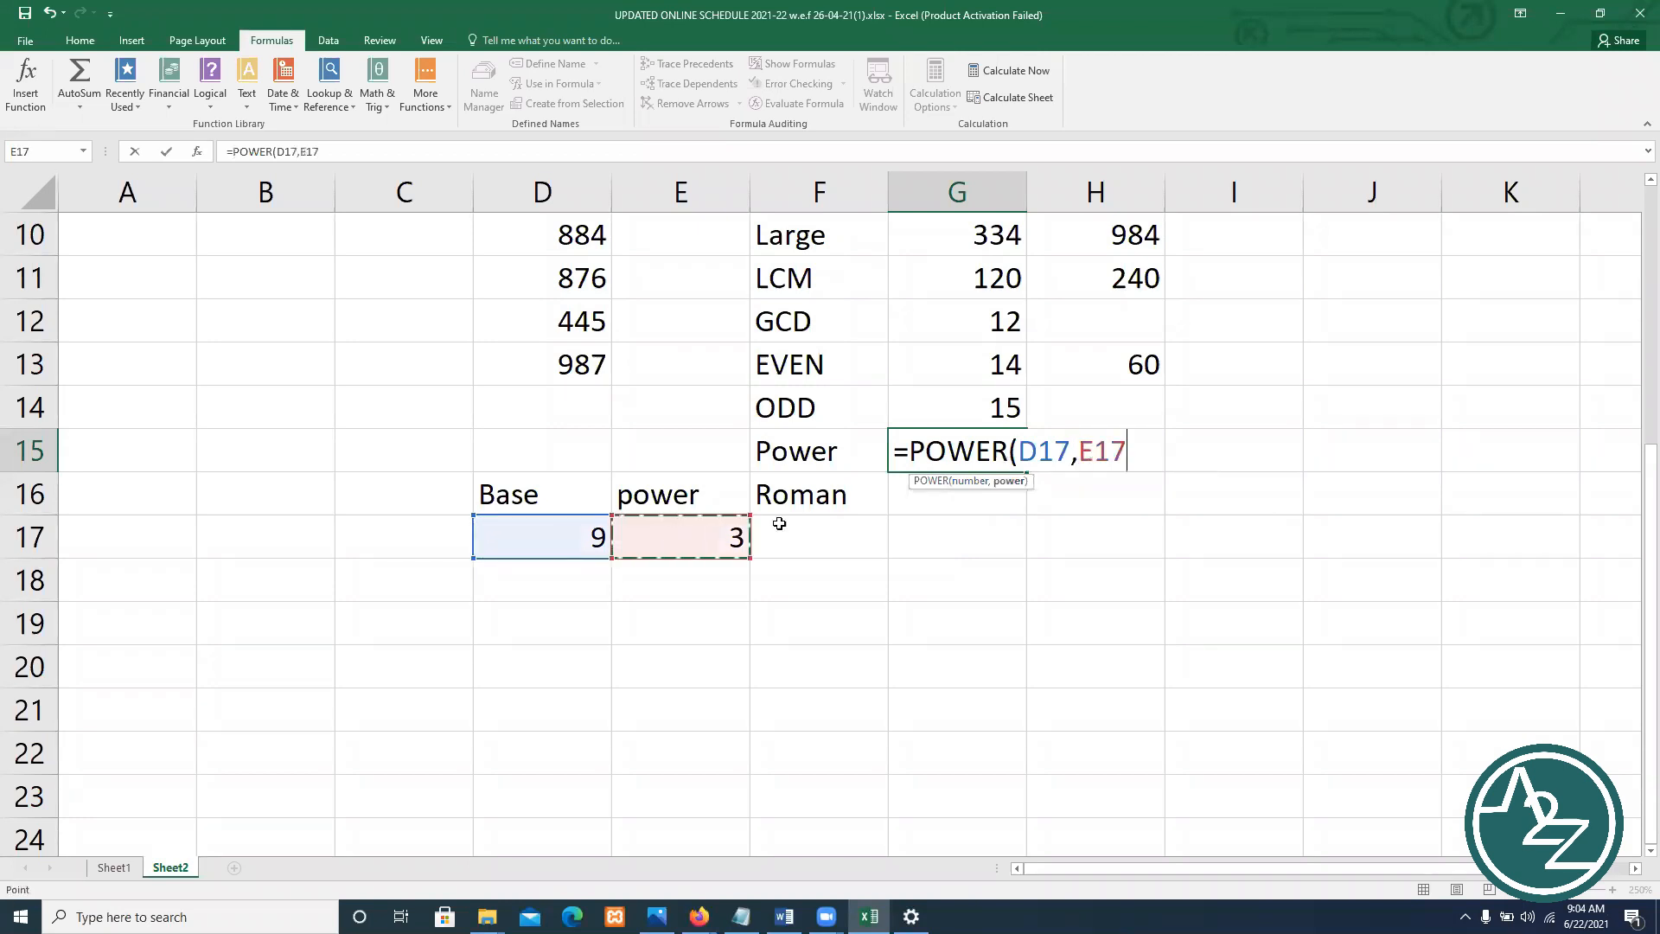
{"action": "key", "text": "Return"}
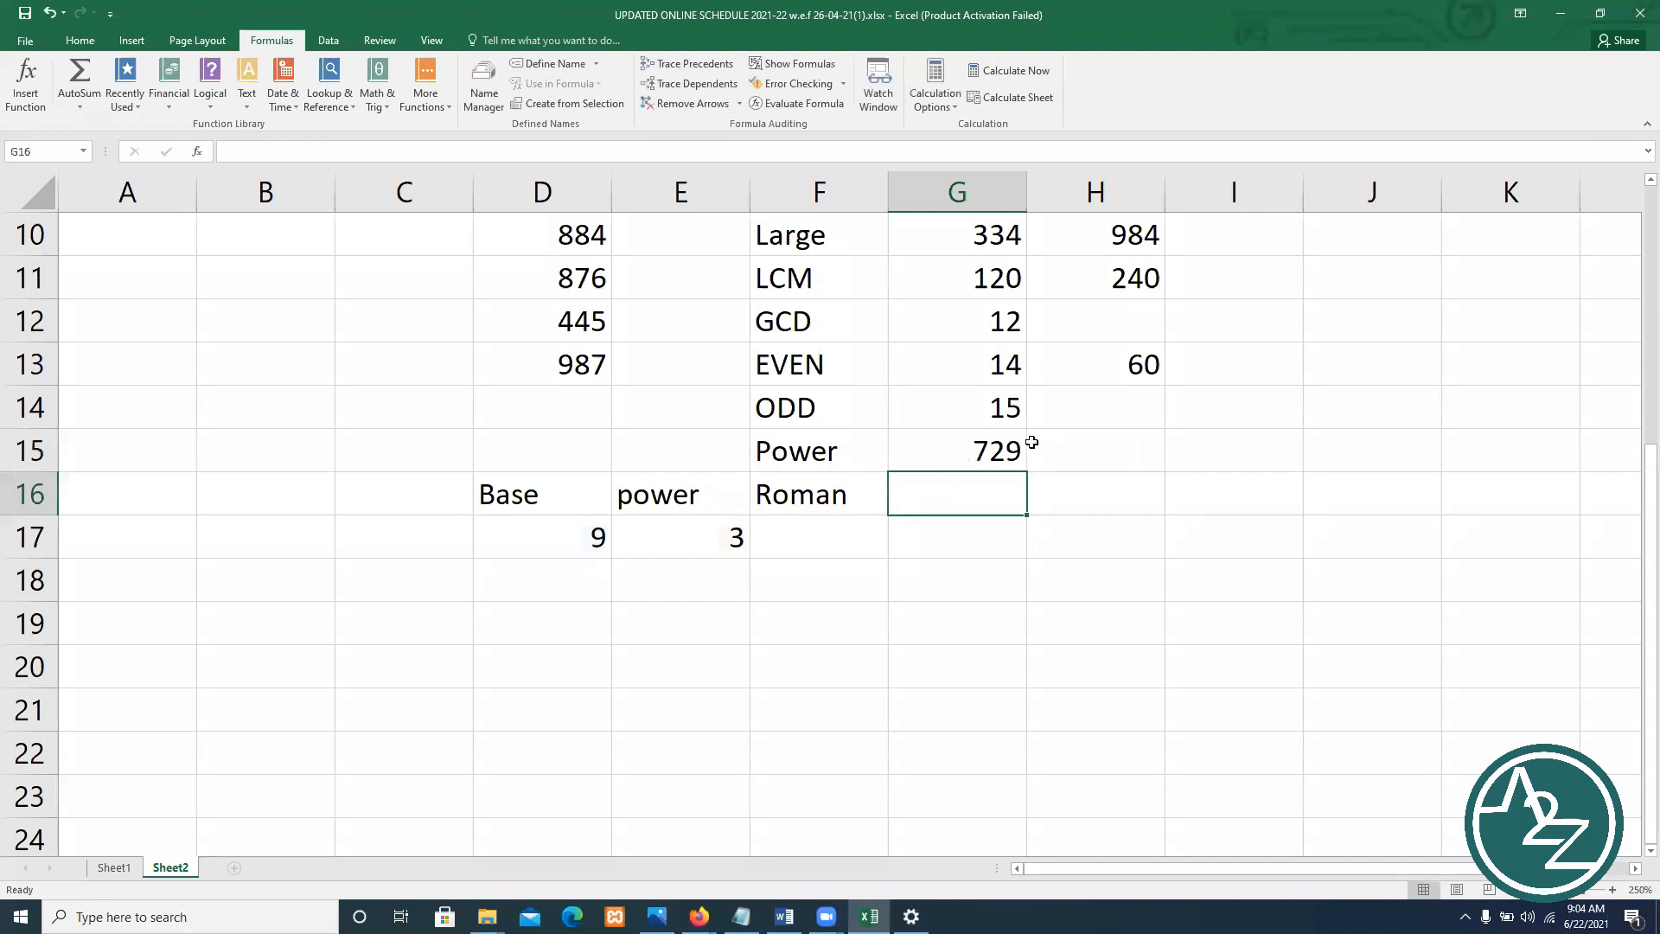
{"action": "left_click", "coordinate": [587, 541]}
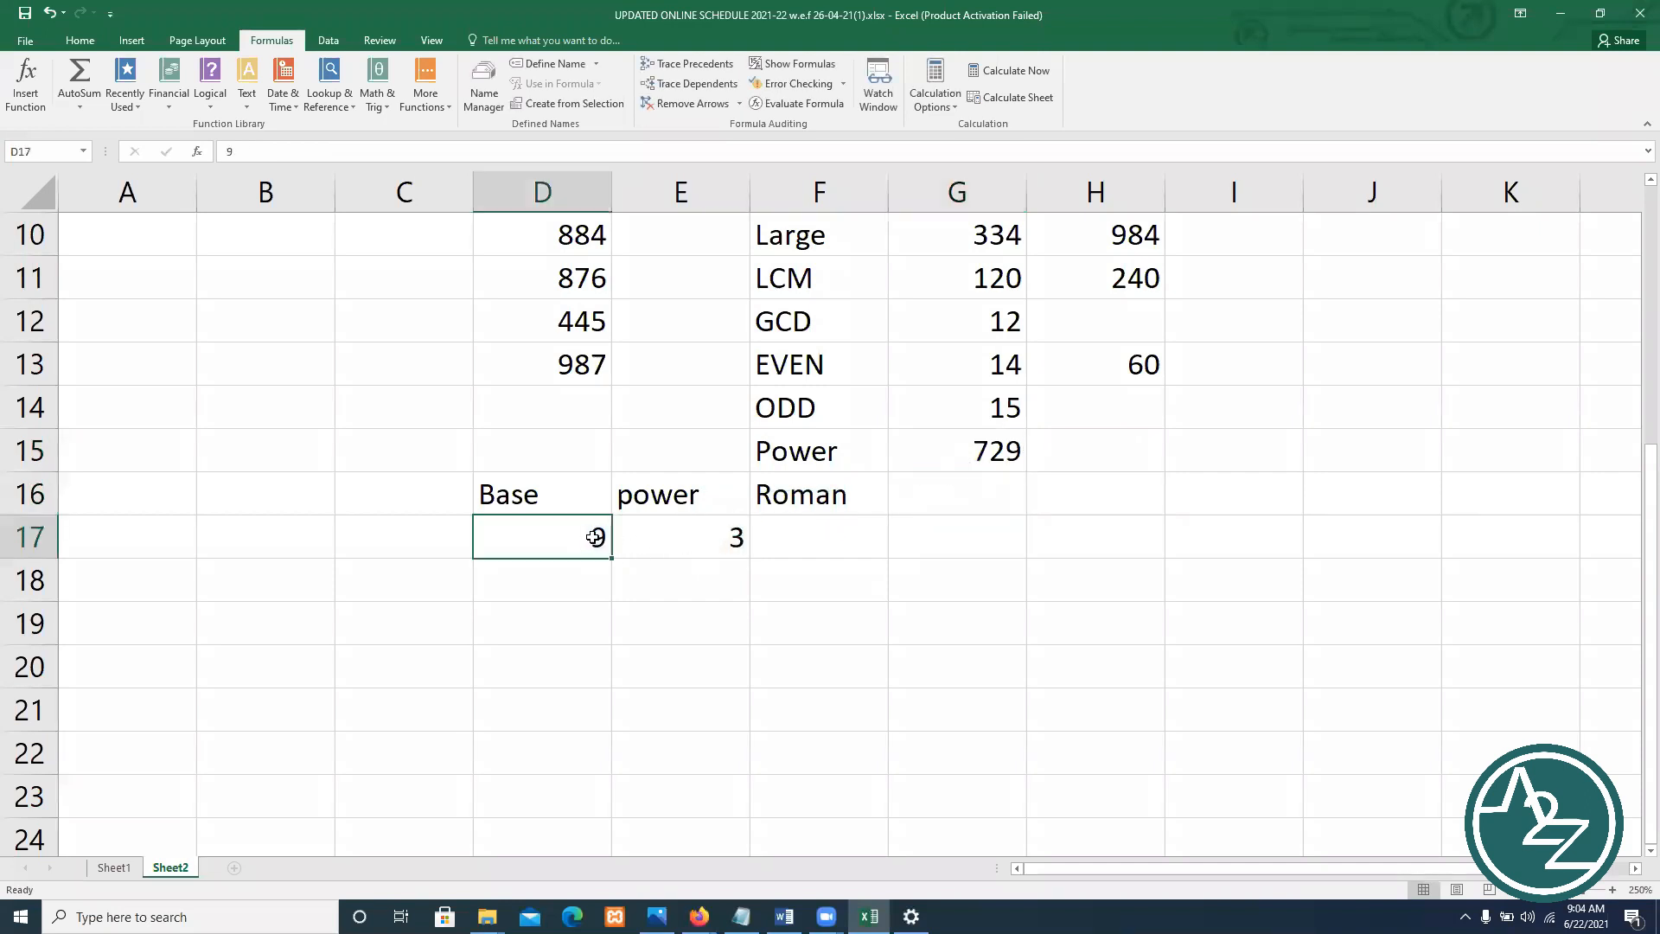
{"action": "left_click", "coordinate": [993, 448]}
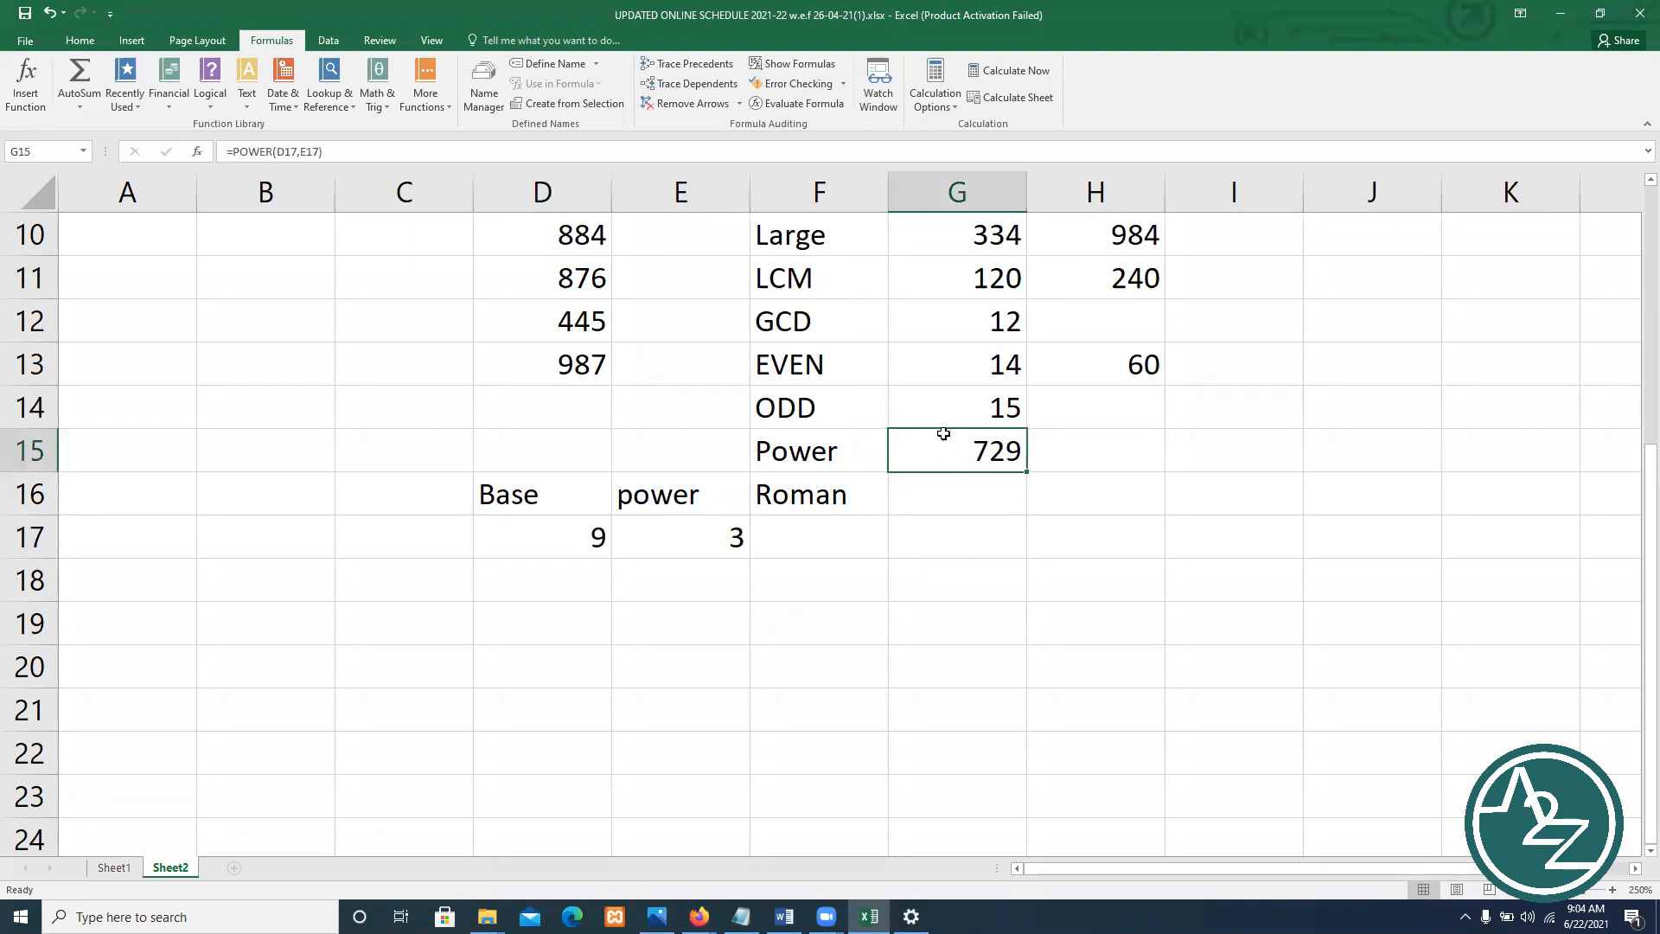
{"action": "left_click", "coordinate": [974, 494]}
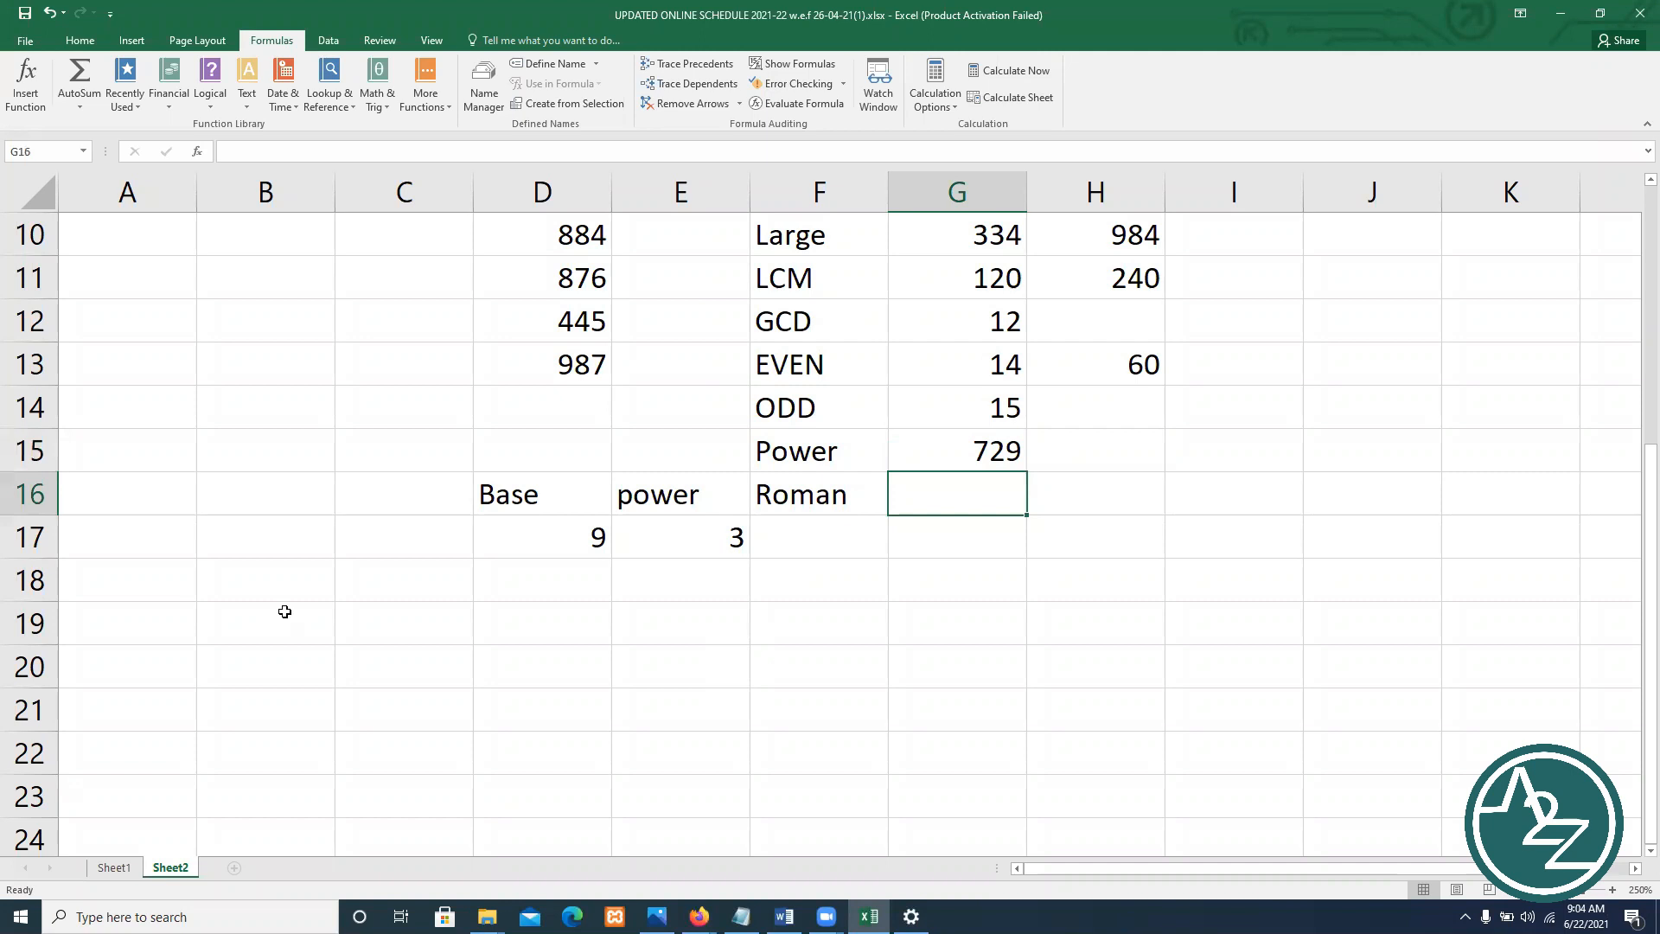
{"action": "left_click", "coordinate": [810, 498]}
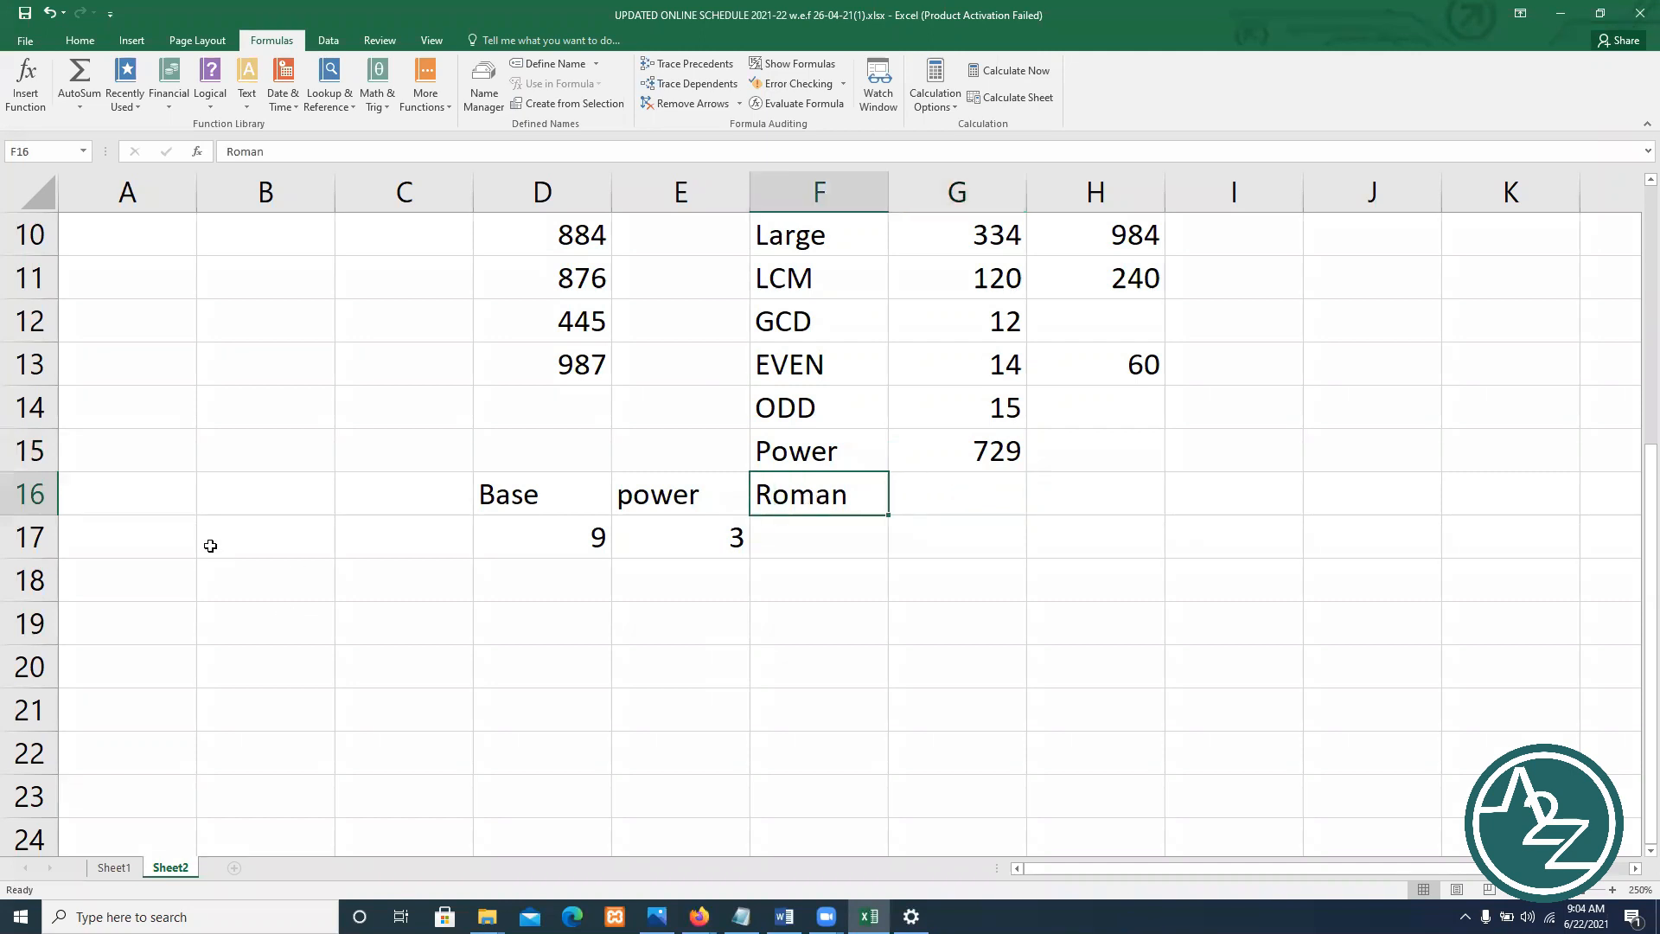
Enter 1 in A4 and 2 in A5, and fill the series down column A to 100 in A103
{"action": "scroll", "coordinate": [211, 544], "scroll_direction": "up", "scroll_amount": 2}
{"action": "scroll", "coordinate": [211, 546], "scroll_direction": "up", "scroll_amount": 1}
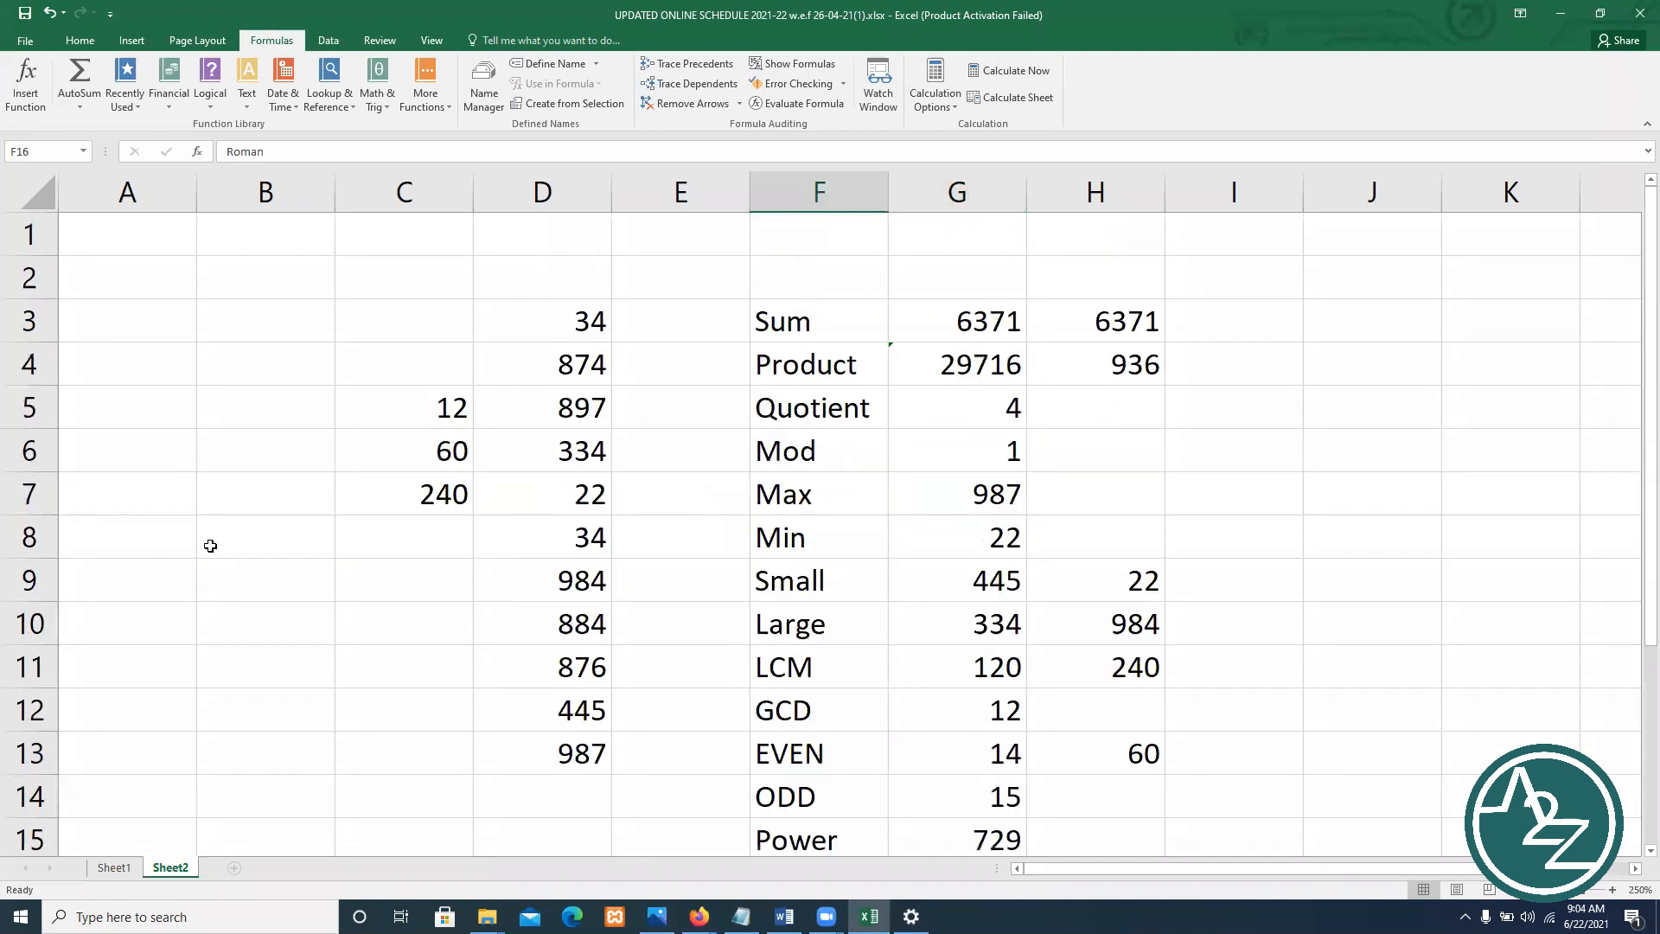
{"action": "left_click", "coordinate": [117, 411]}
{"action": "left_click", "coordinate": [89, 369]}
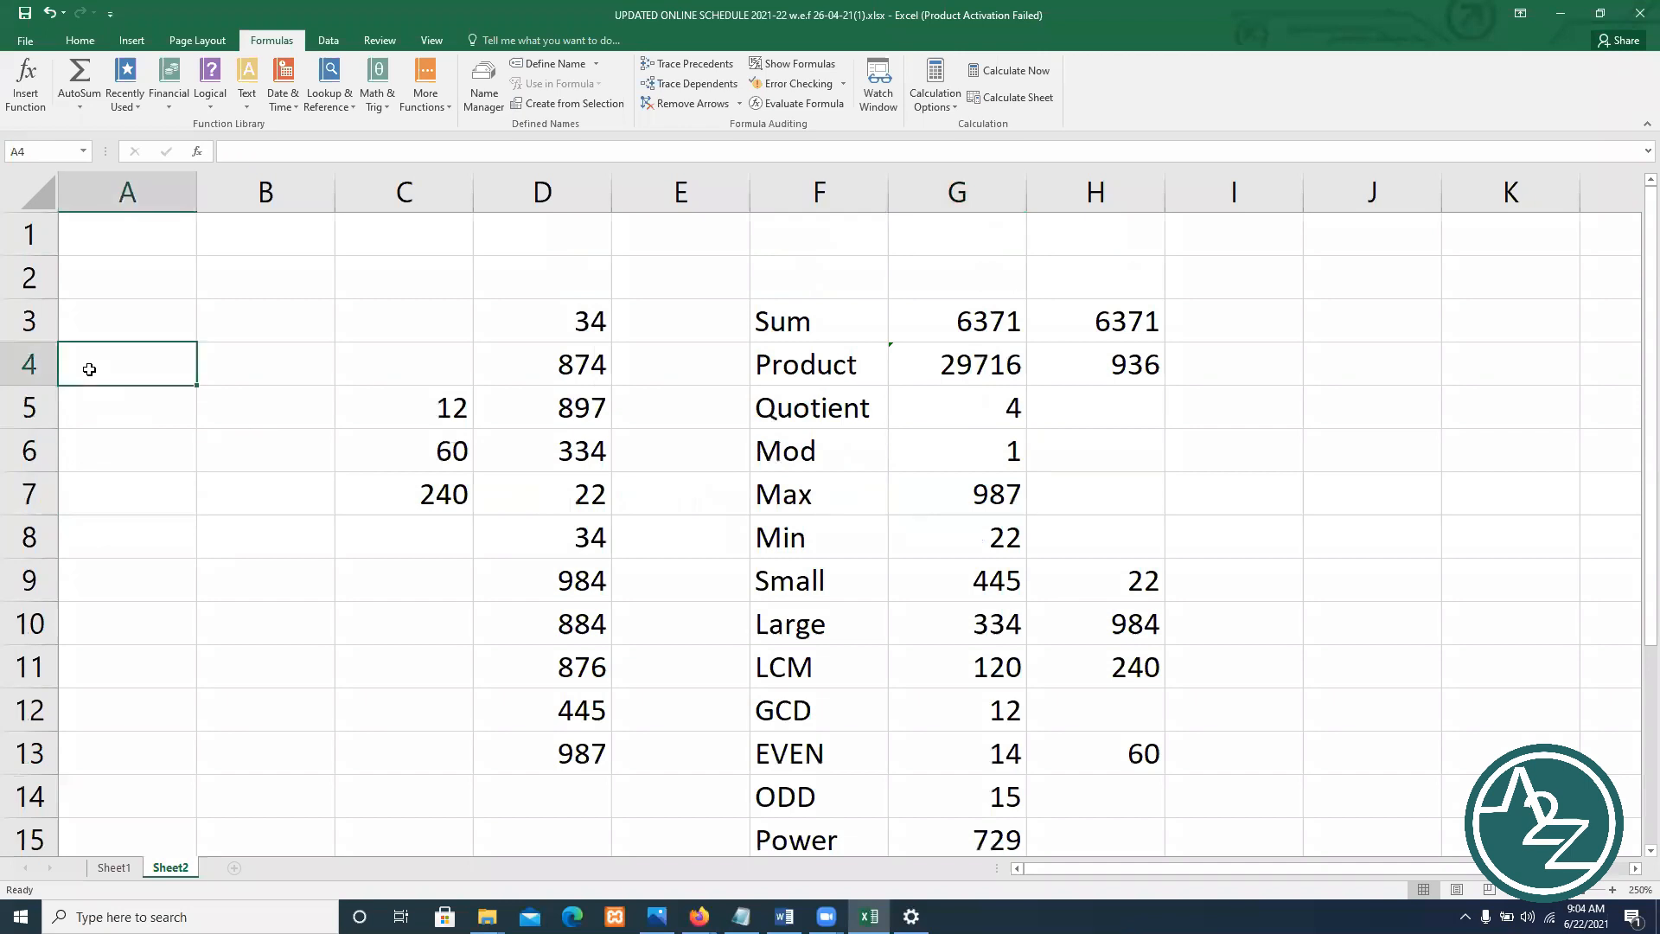
{"action": "type", "text": "1"}
{"action": "key", "text": "Return"}
{"action": "type", "text": "2"}
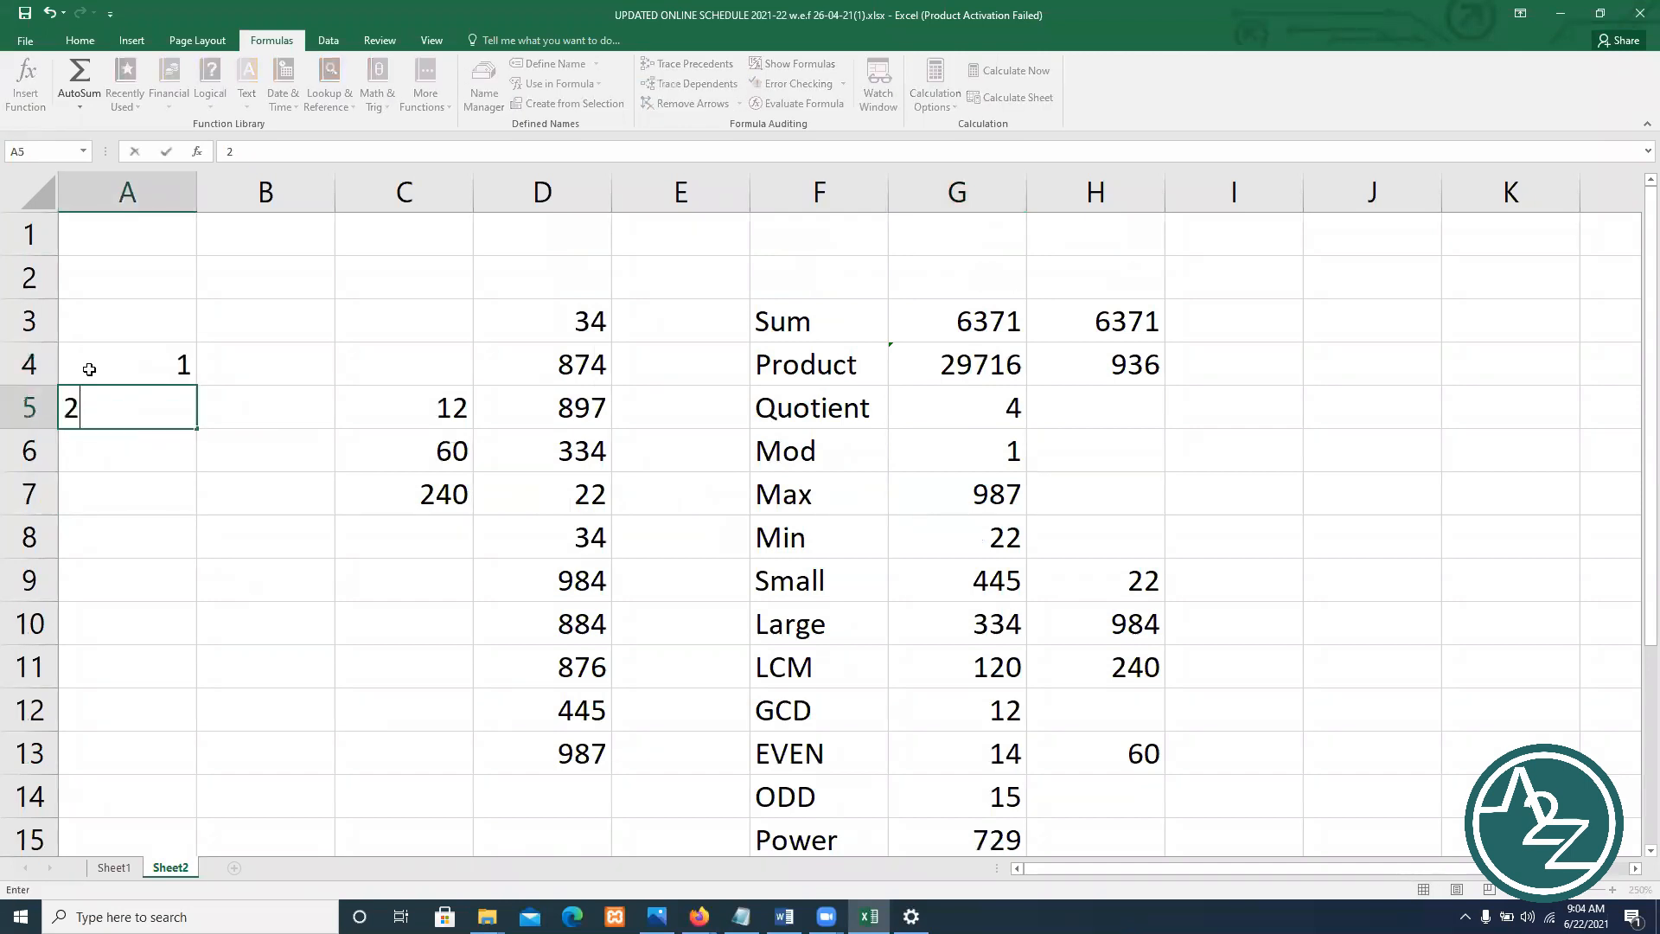
{"action": "key", "text": "Return"}
{"action": "left_click_drag", "start_coordinate": [141, 374], "coordinate": [191, 822]}
{"action": "left_click_drag", "start_coordinate": [210, 503], "coordinate": [212, 328]}
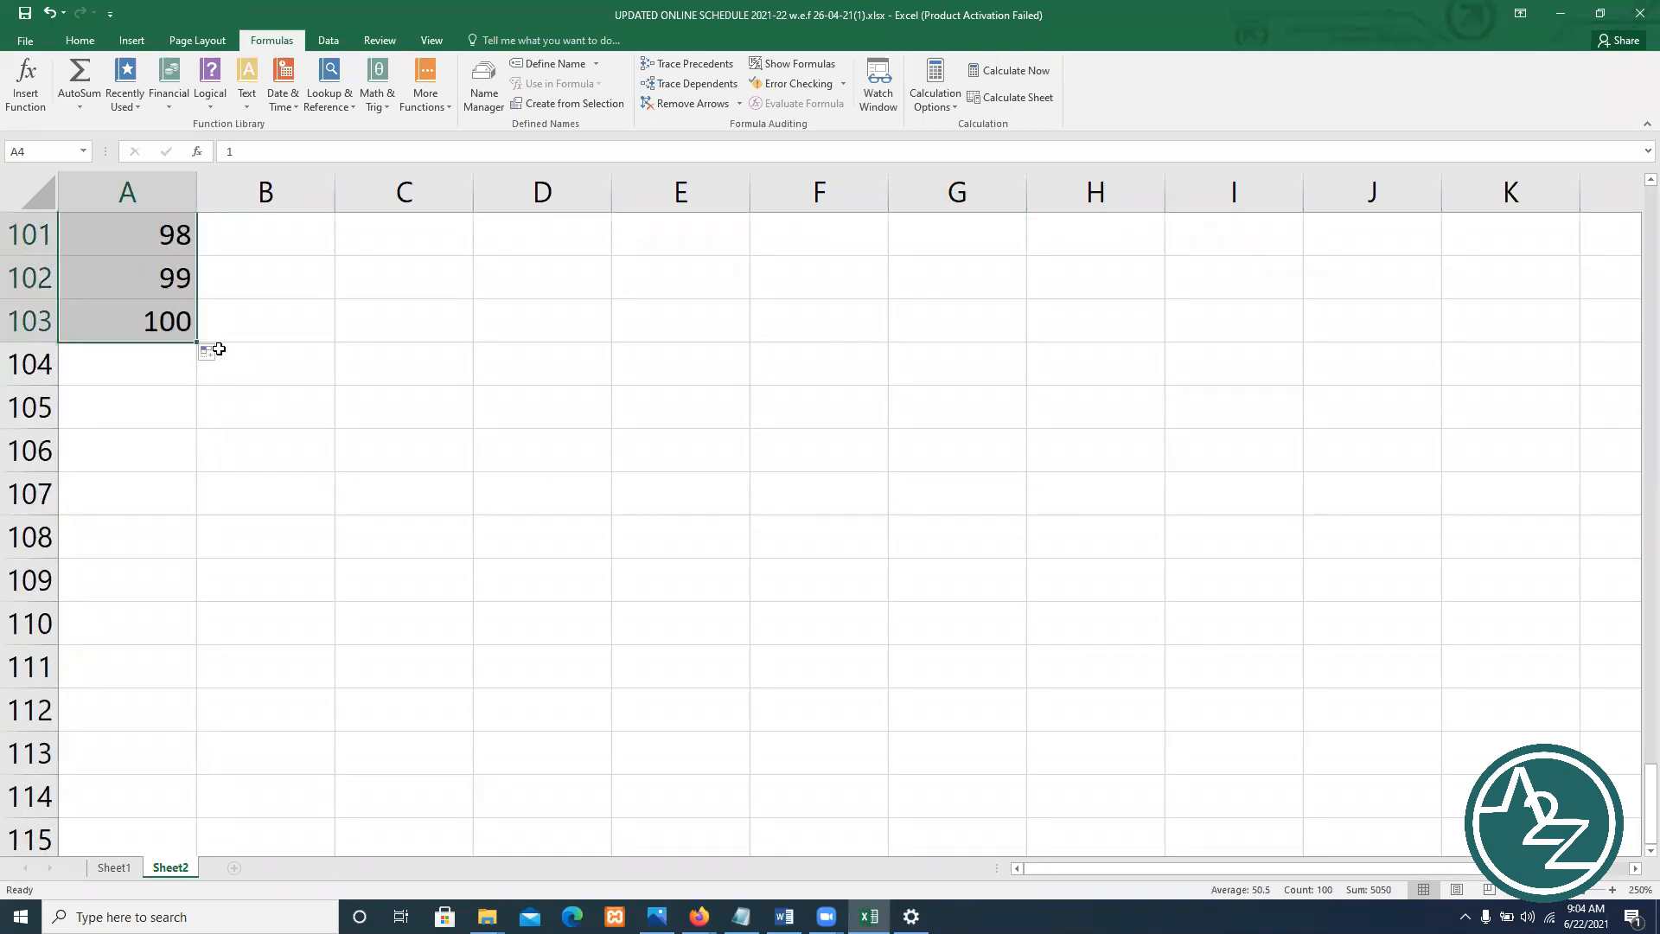
Convert the number in A4 to a Roman numeral in B4 with =ROMAN(A4)
{"action": "scroll", "coordinate": [219, 348], "scroll_direction": "up", "scroll_amount": 20}
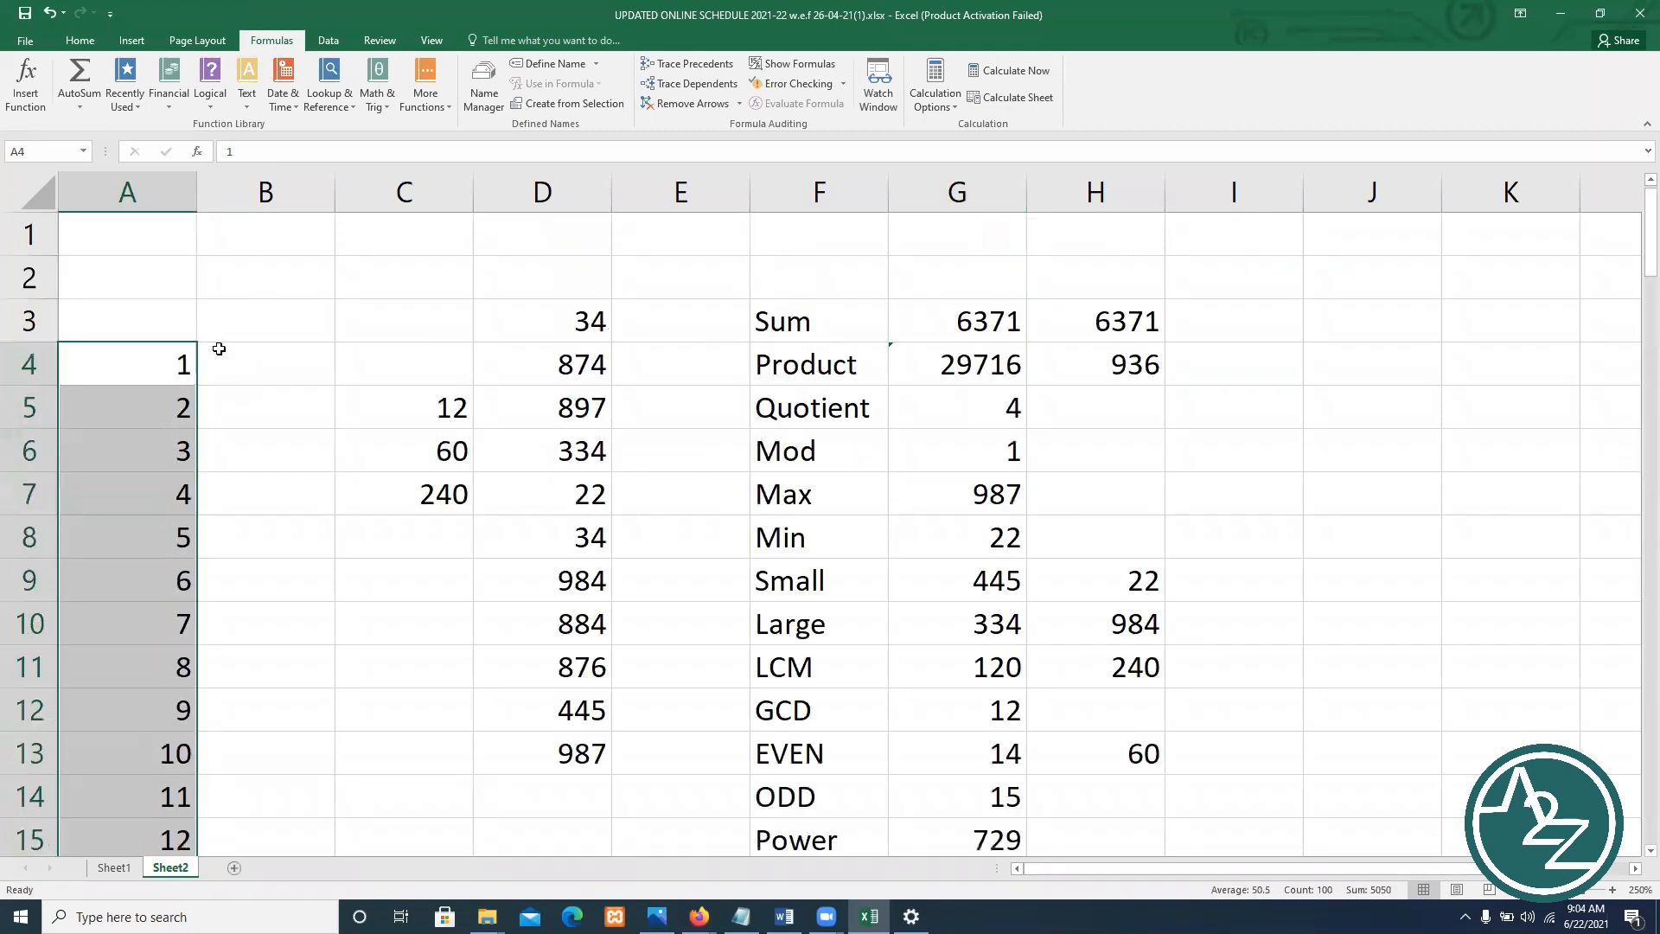
{"action": "left_click", "coordinate": [248, 359]}
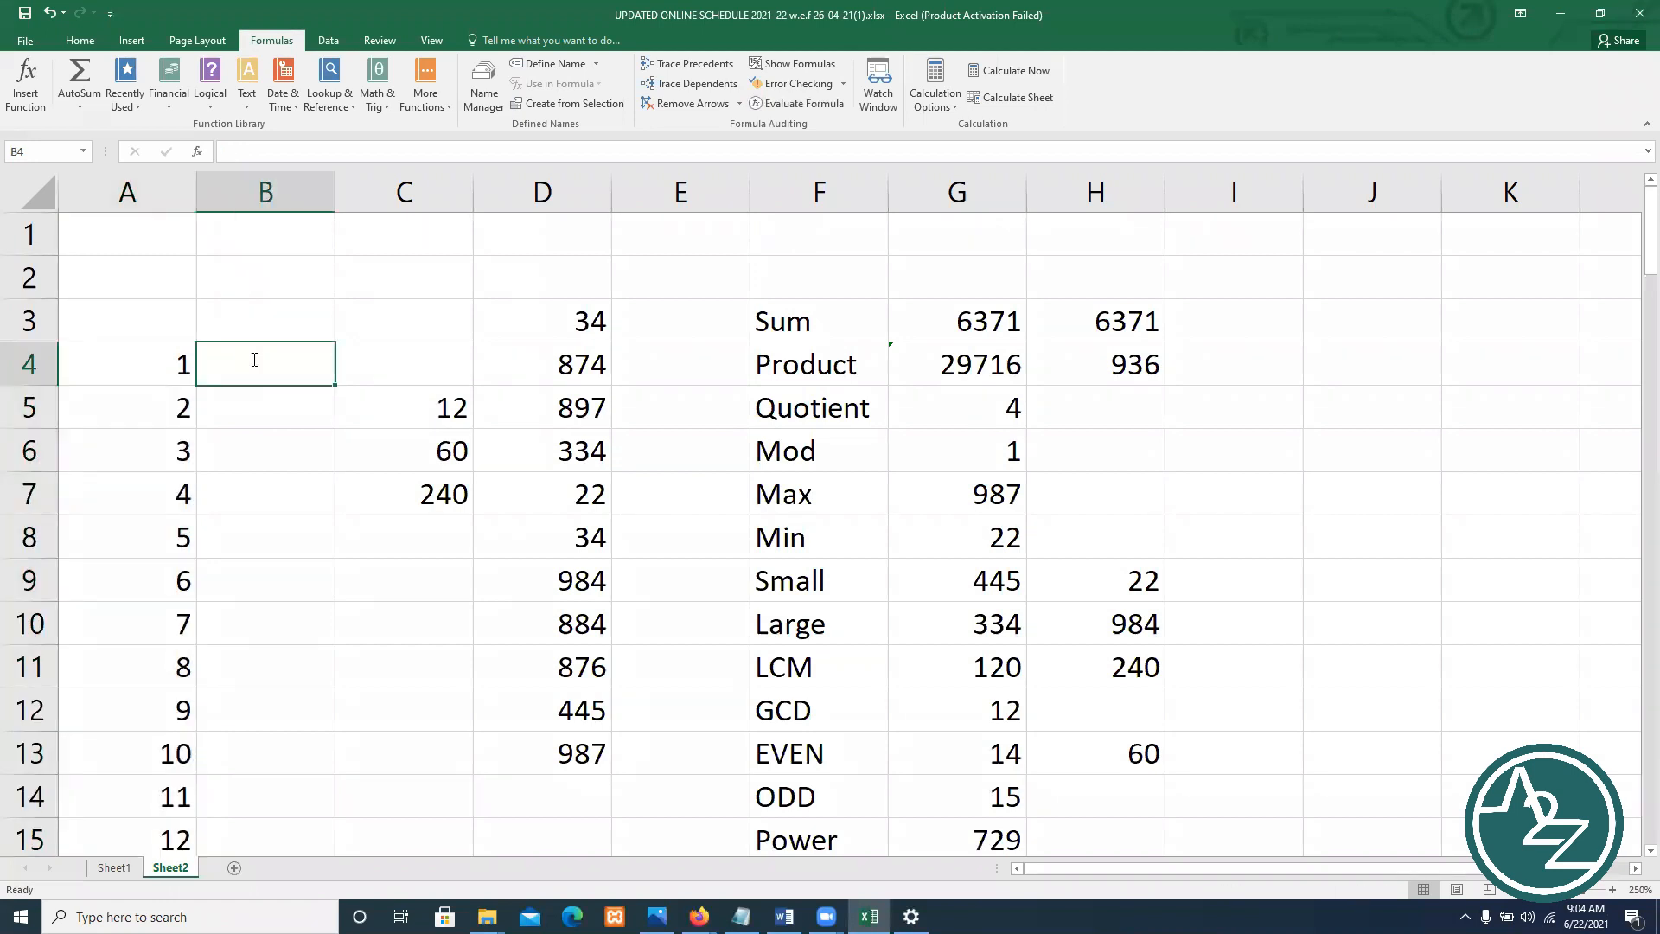
{"action": "type", "text": "="}
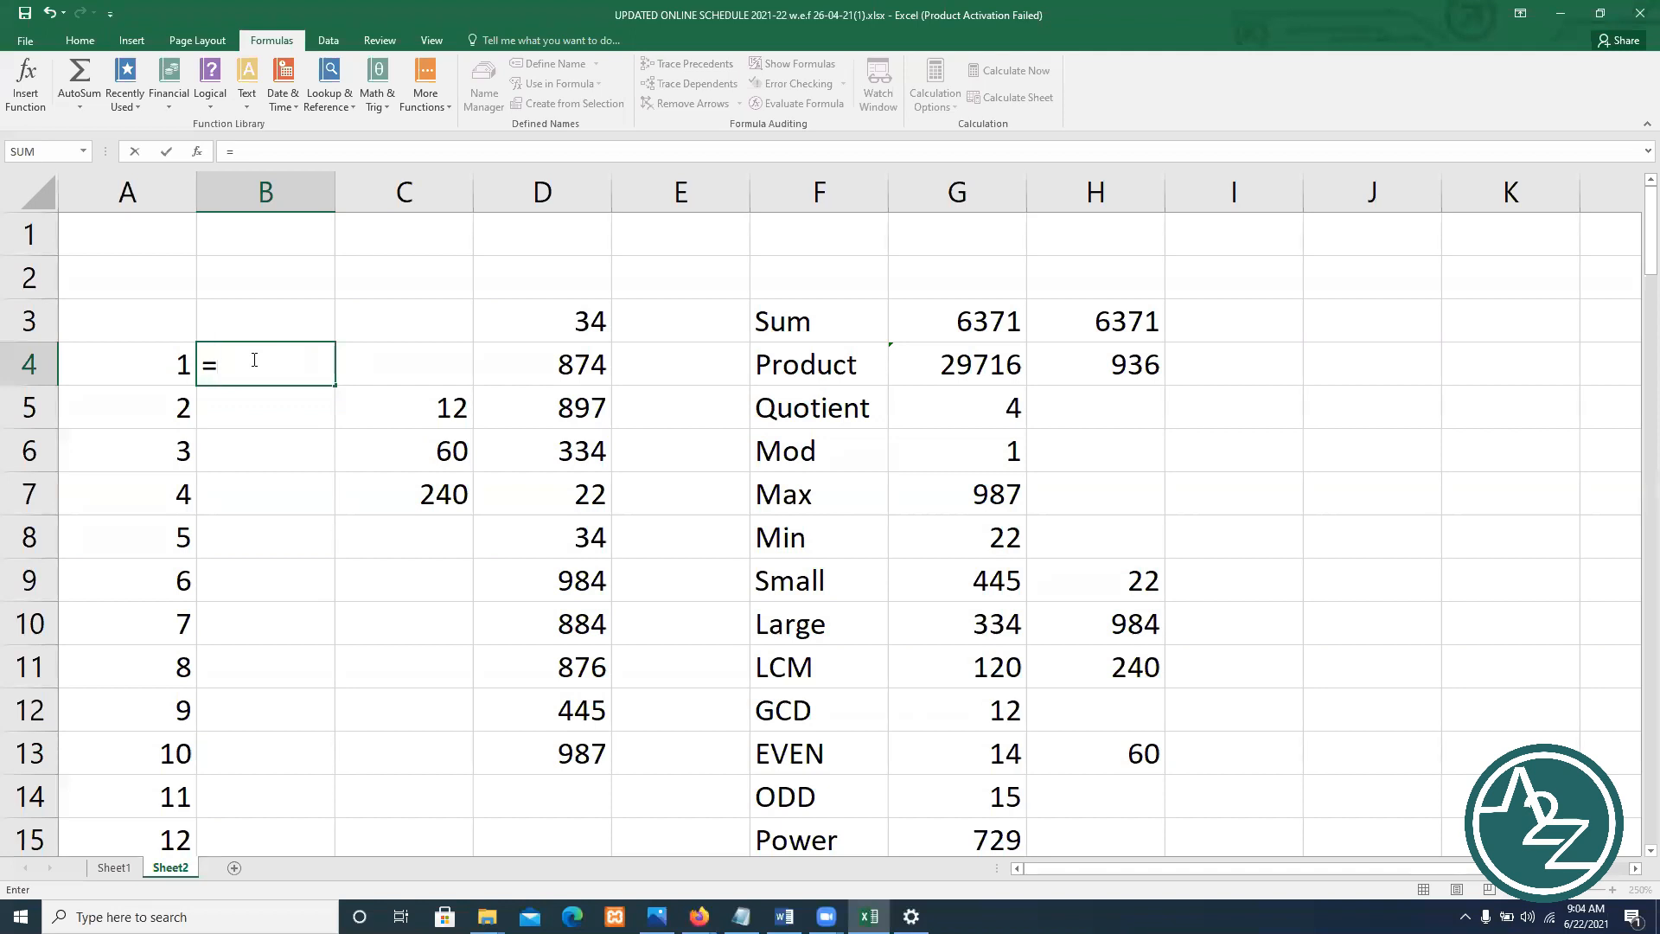
{"action": "type", "text": "roma"}
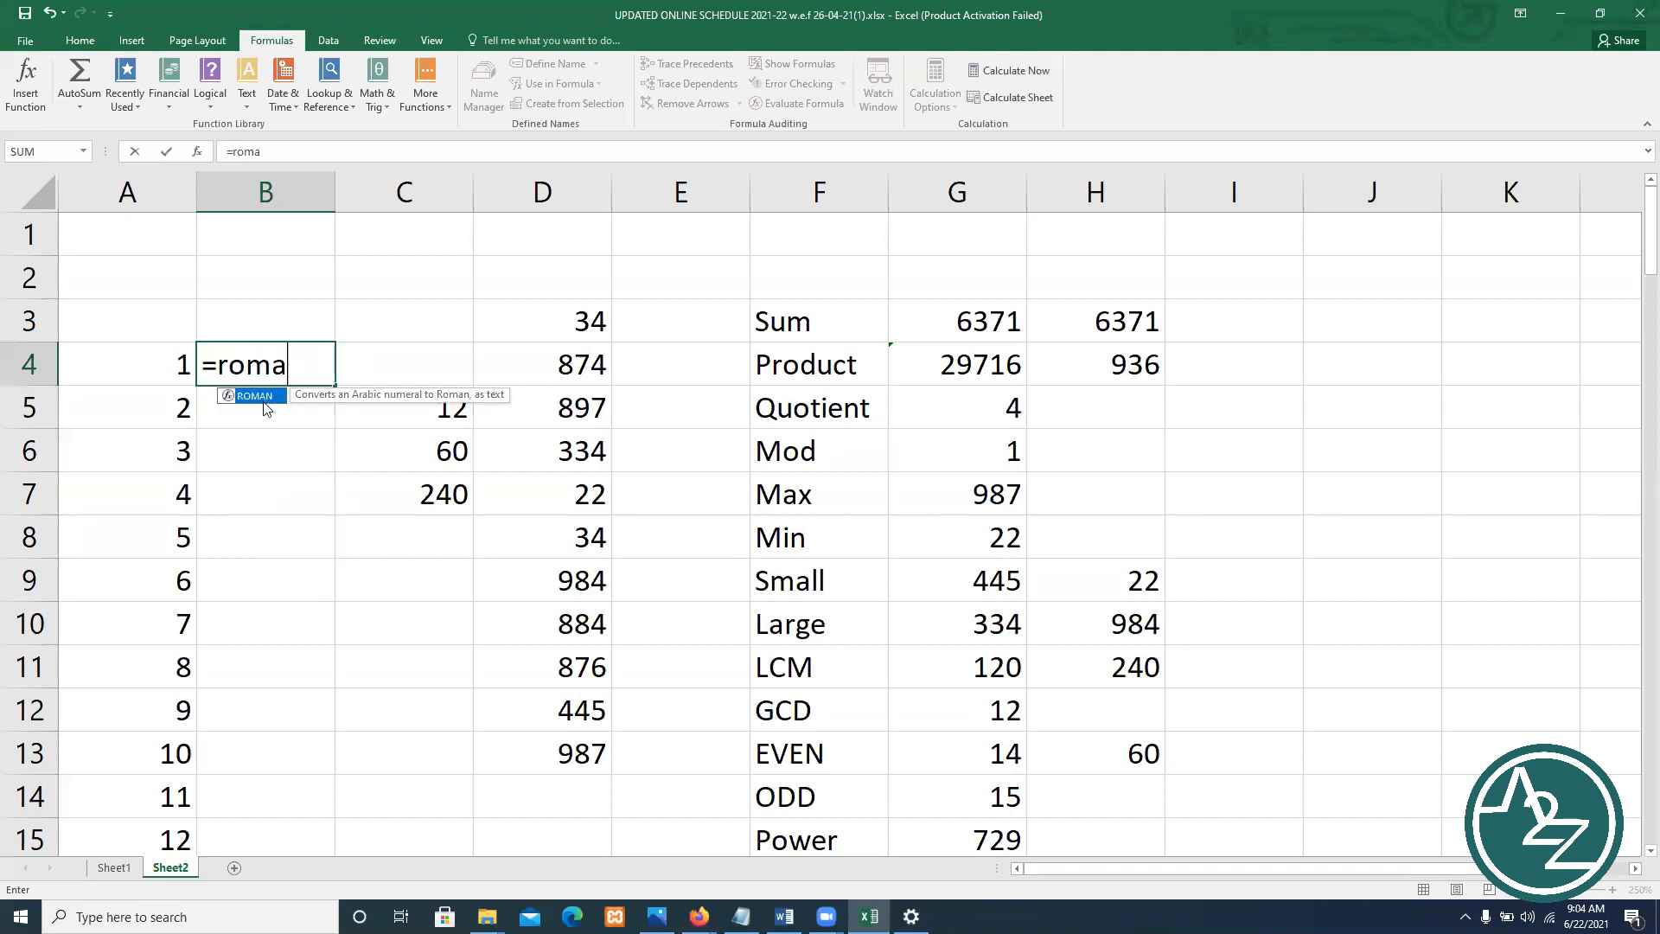
{"action": "double_click", "coordinate": [256, 396]}
{"action": "left_click", "coordinate": [177, 365]}
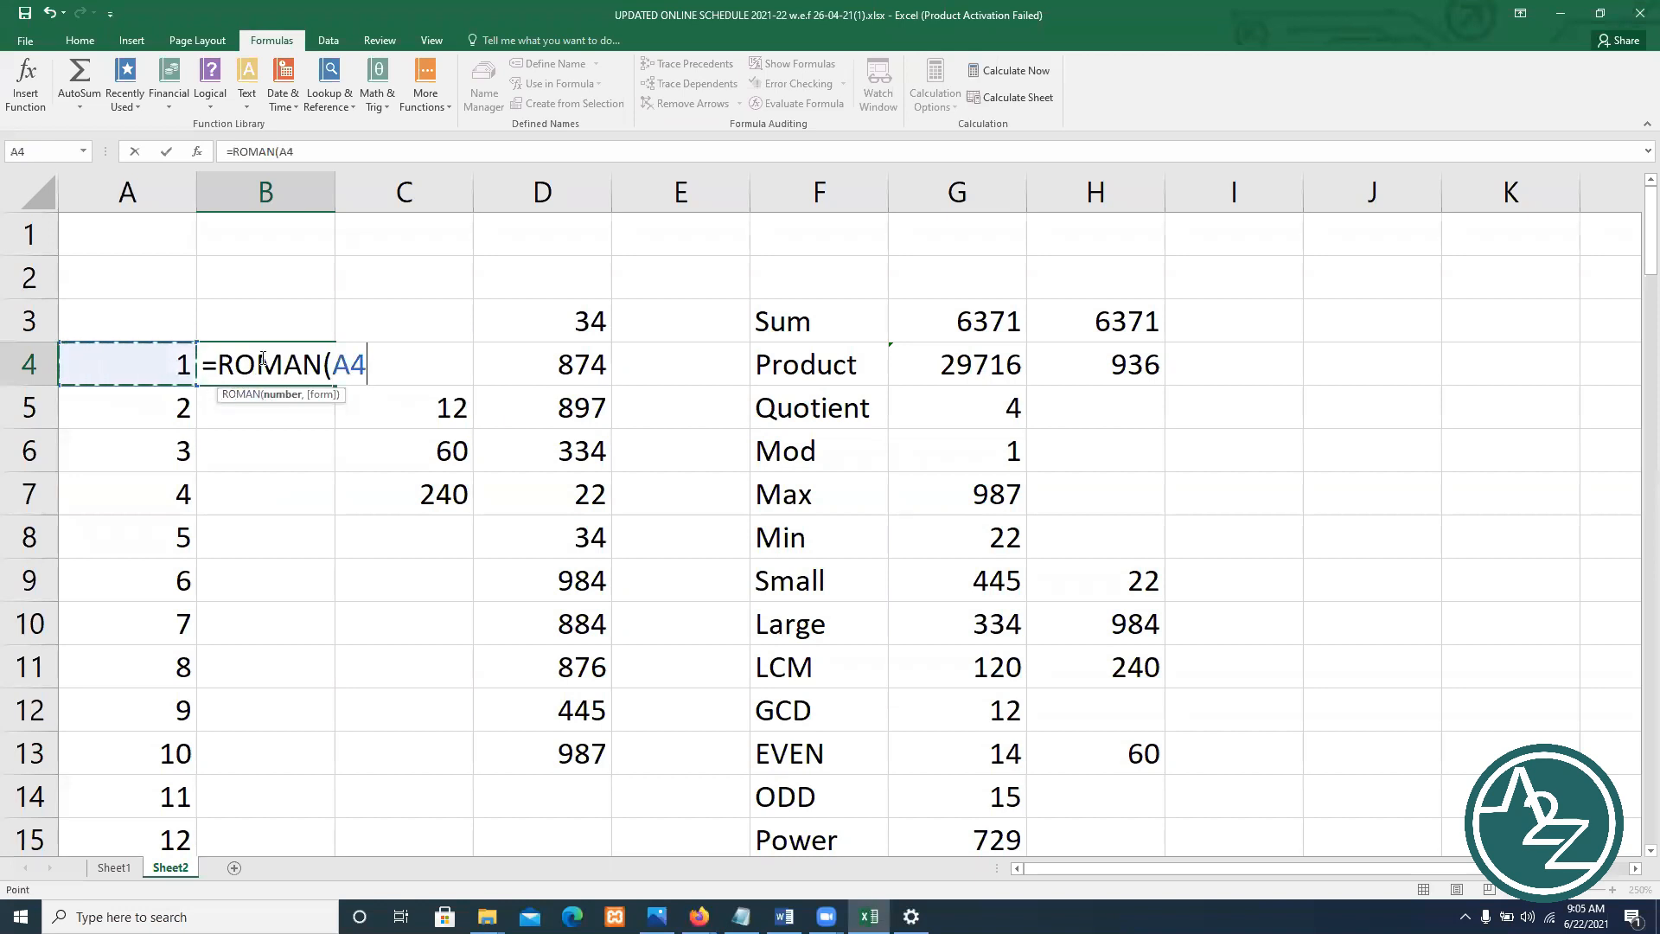
{"action": "type", "text": ")"}
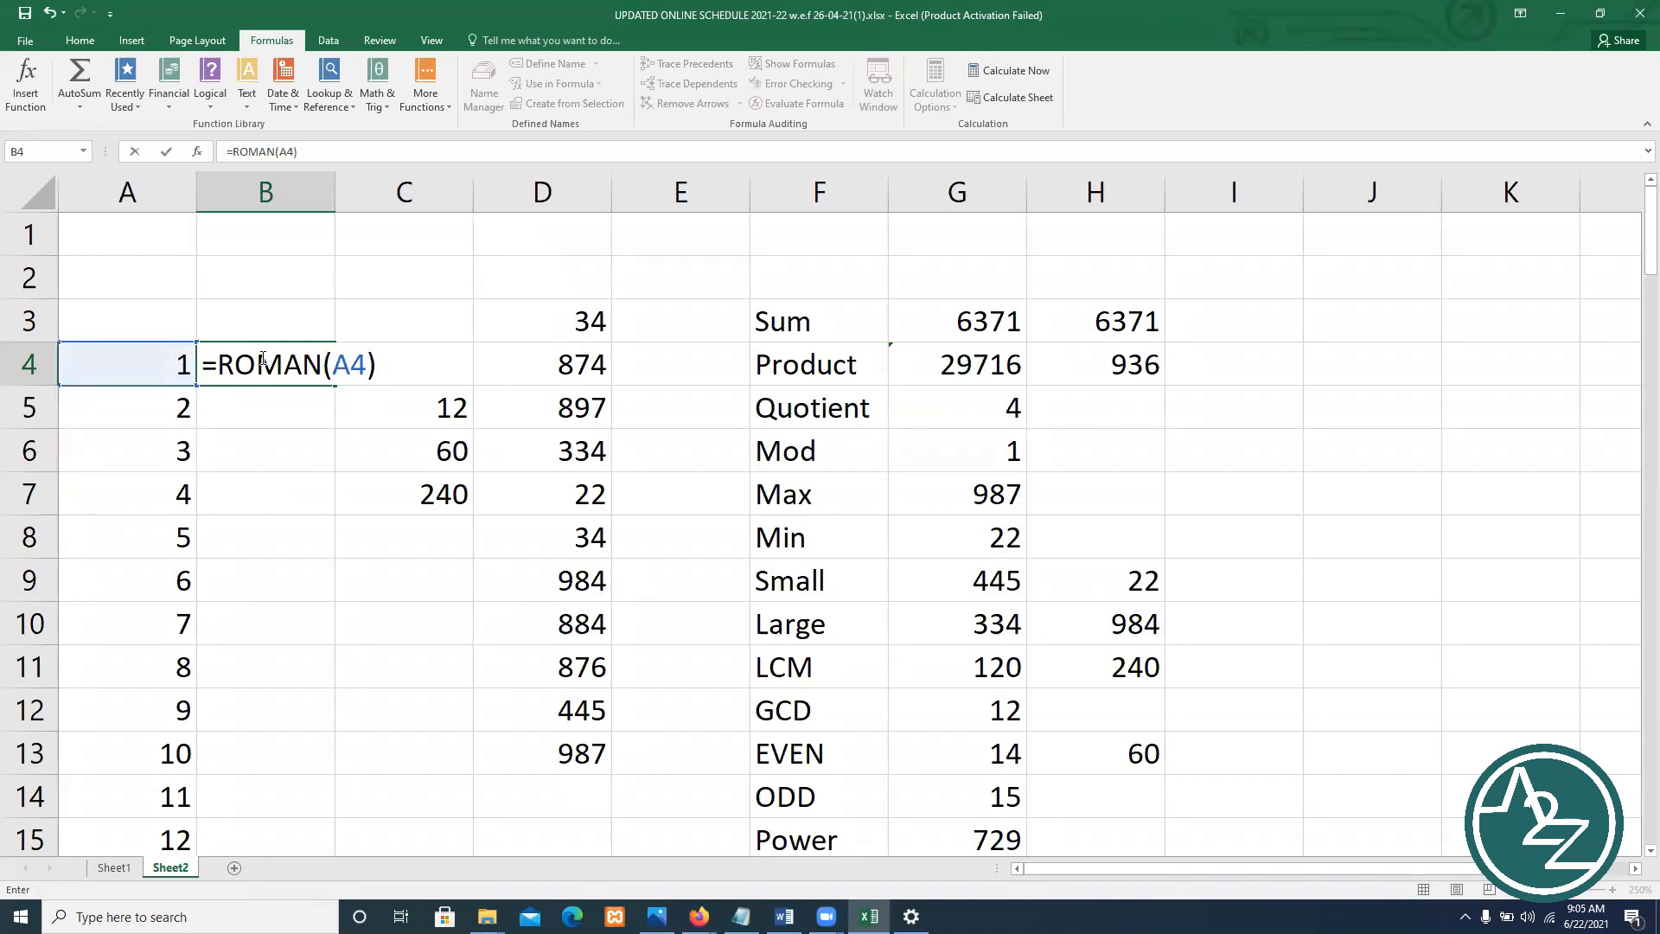
{"action": "key", "text": "Return"}
Fill the ROMAN formula from B4 down column B to B103, alongside the numbers 1 to 100
{"action": "left_click", "coordinate": [262, 359]}
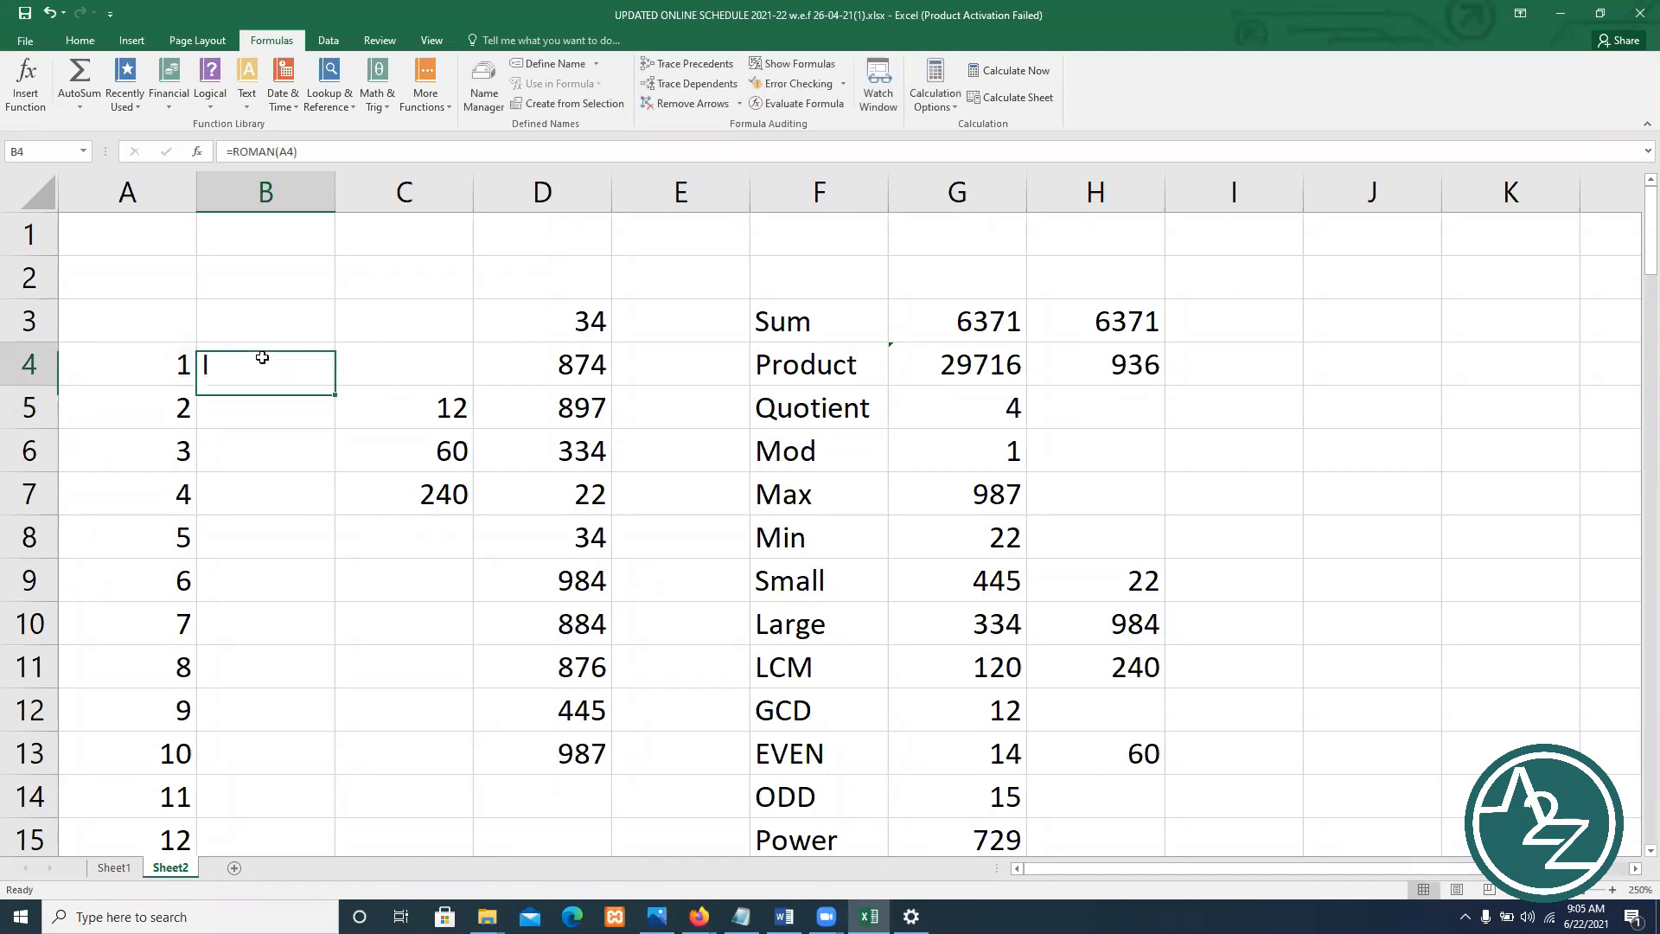
{"action": "left_click", "coordinate": [169, 363]}
{"action": "left_click", "coordinate": [281, 364]}
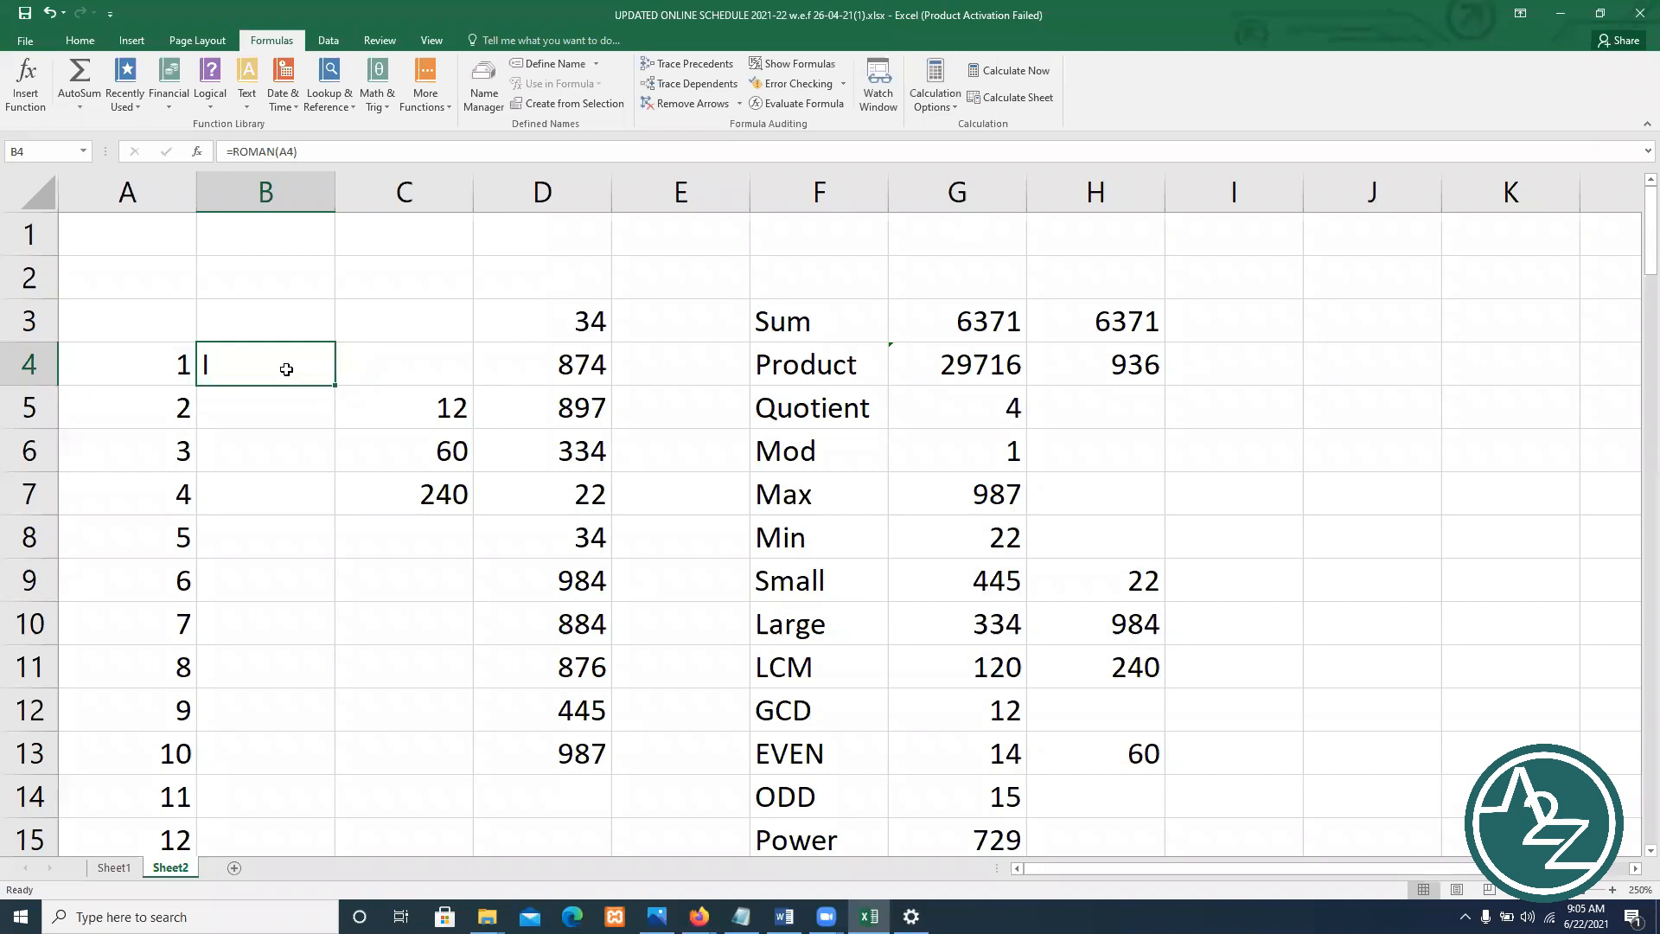
{"action": "left_click_drag", "start_coordinate": [336, 386], "coordinate": [343, 796]}
{"action": "scroll", "coordinate": [304, 723], "scroll_direction": "up", "scroll_amount": 20}
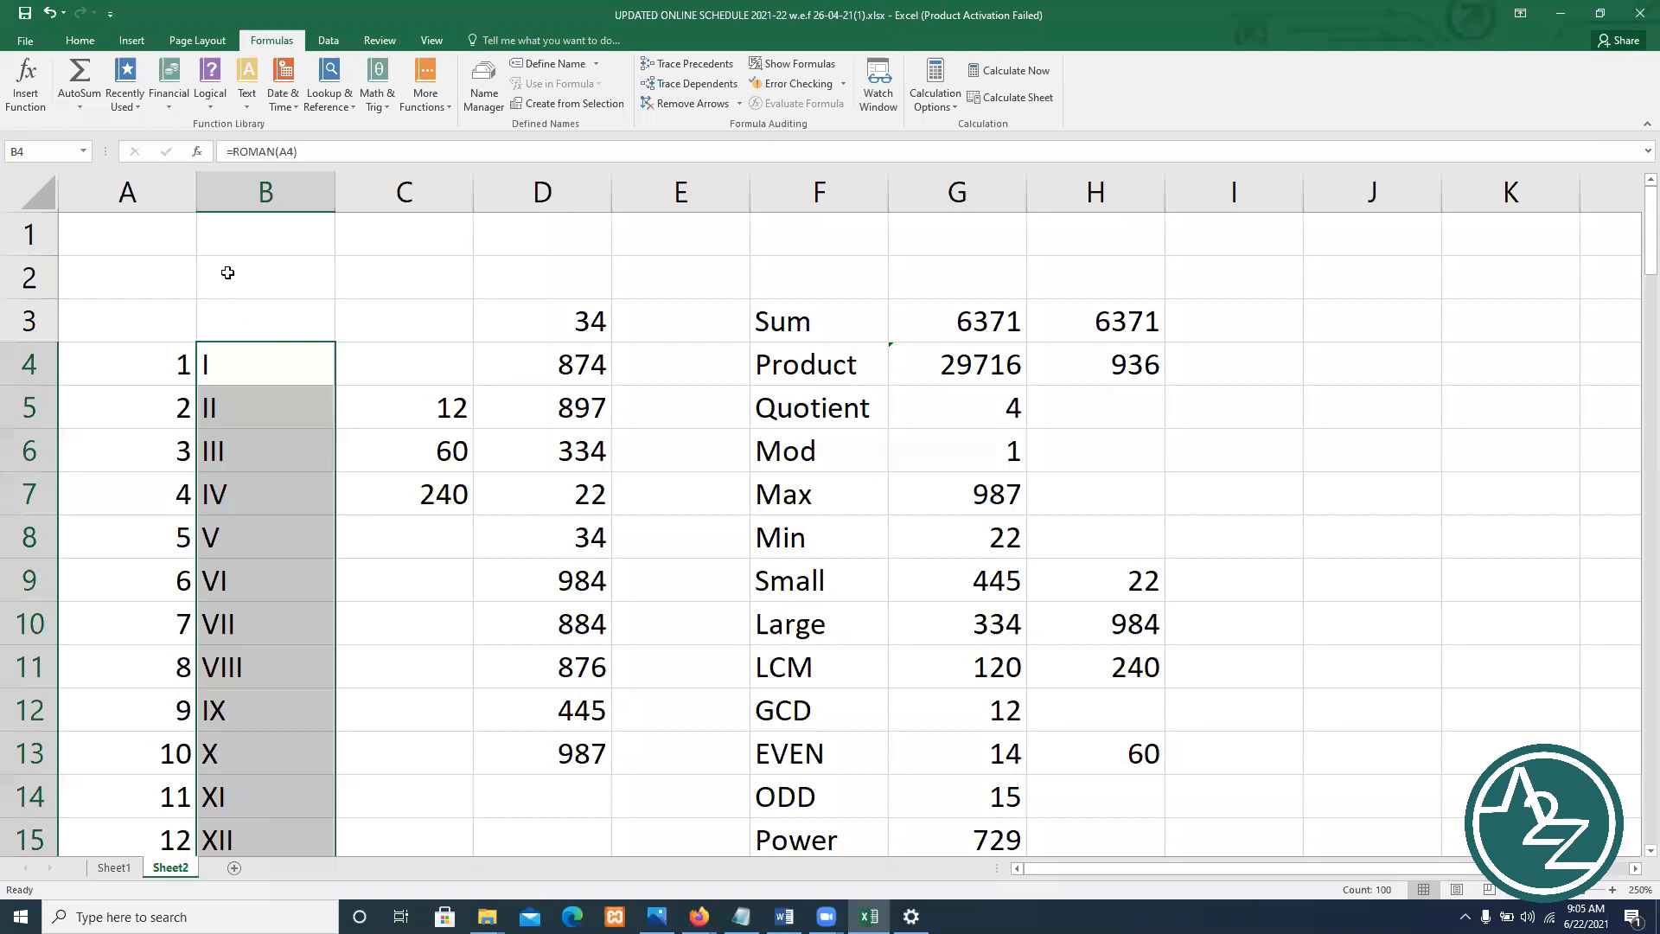
Review the Roman numerals down column B, and select the list of function names in F3:F16
{"action": "scroll", "coordinate": [248, 355], "scroll_direction": "down", "scroll_amount": 16}
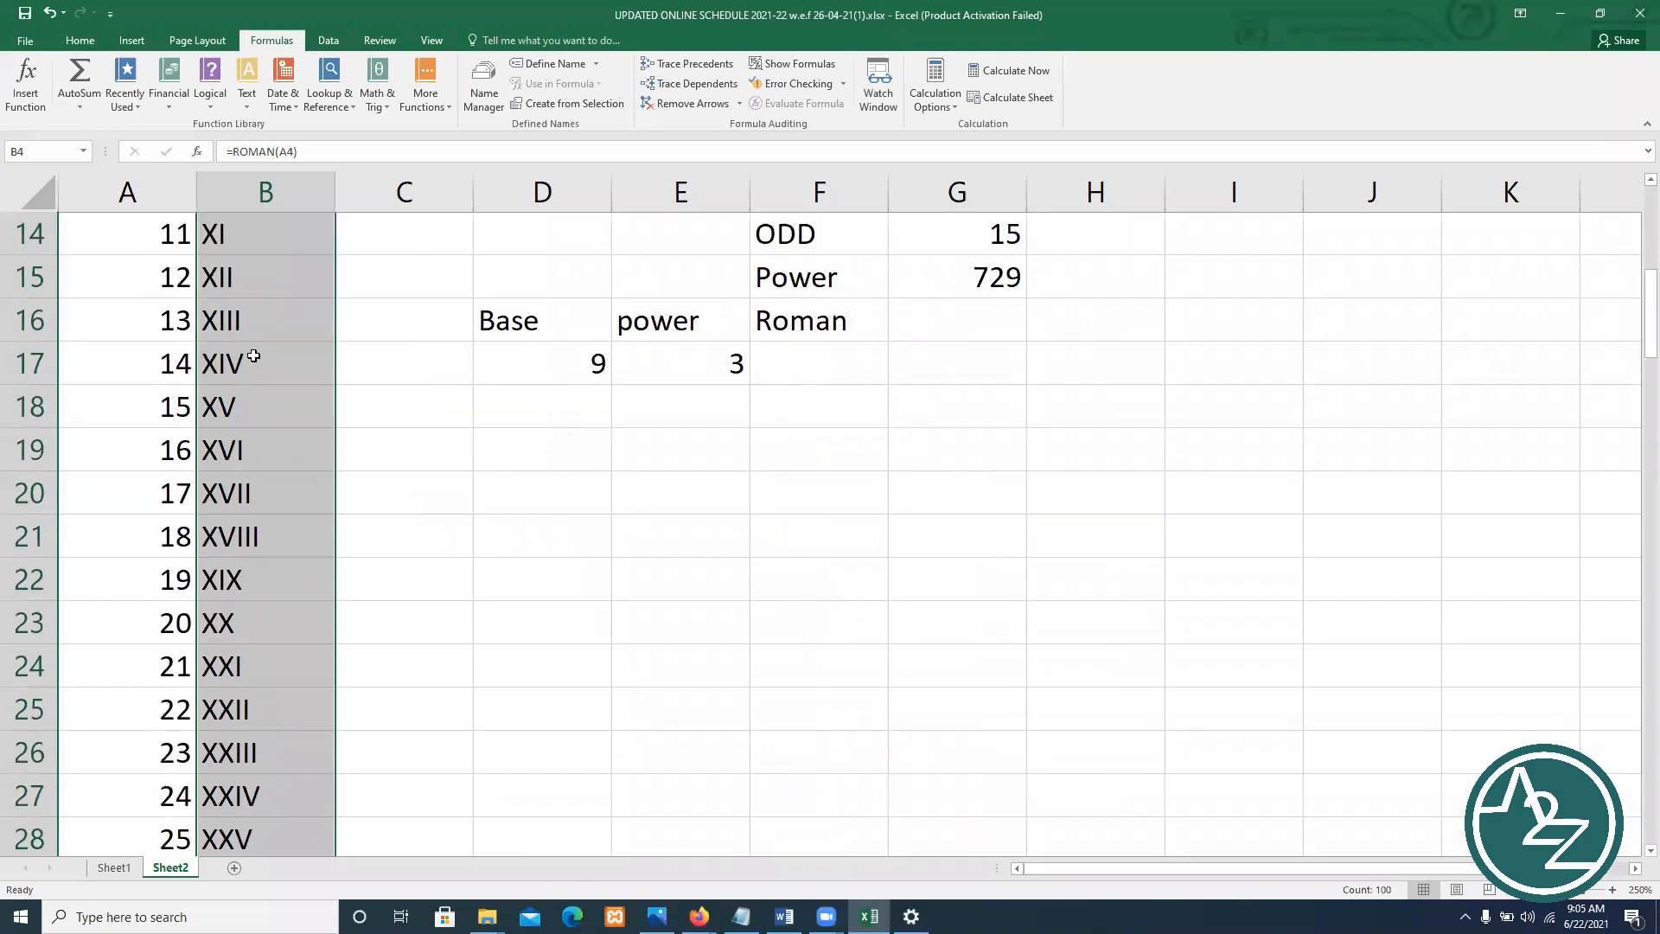
{"action": "scroll", "coordinate": [255, 357], "scroll_direction": "down", "scroll_amount": 20}
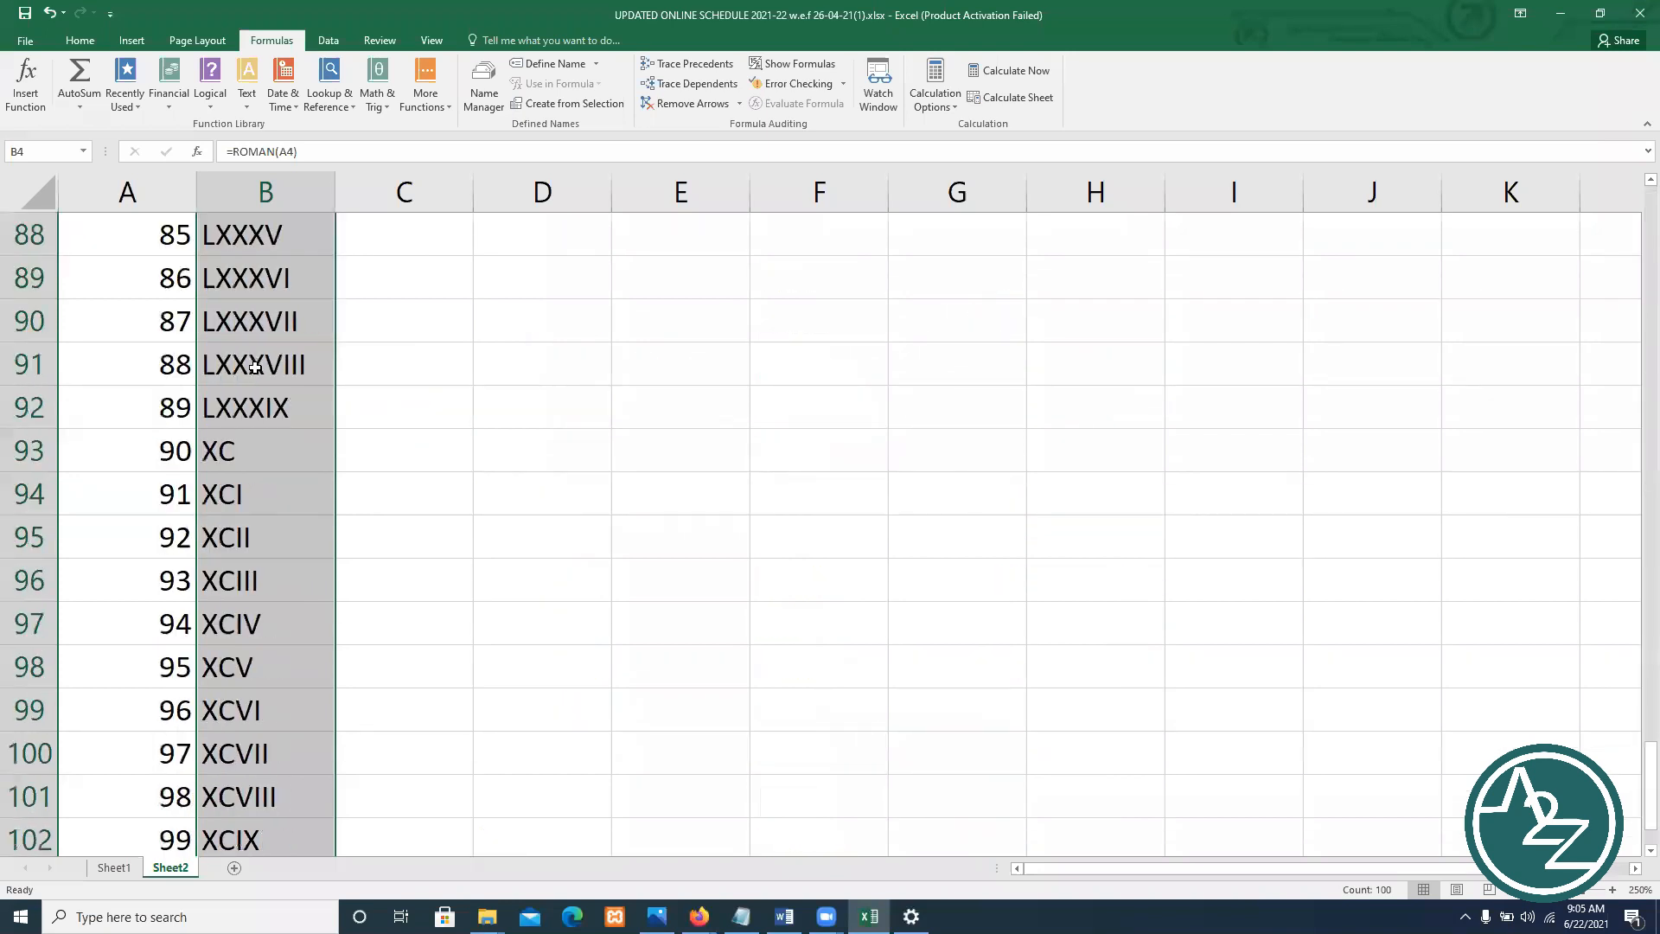
{"action": "scroll", "coordinate": [255, 367], "scroll_direction": "up", "scroll_amount": 6}
{"action": "scroll", "coordinate": [255, 367], "scroll_direction": "up", "scroll_amount": 20}
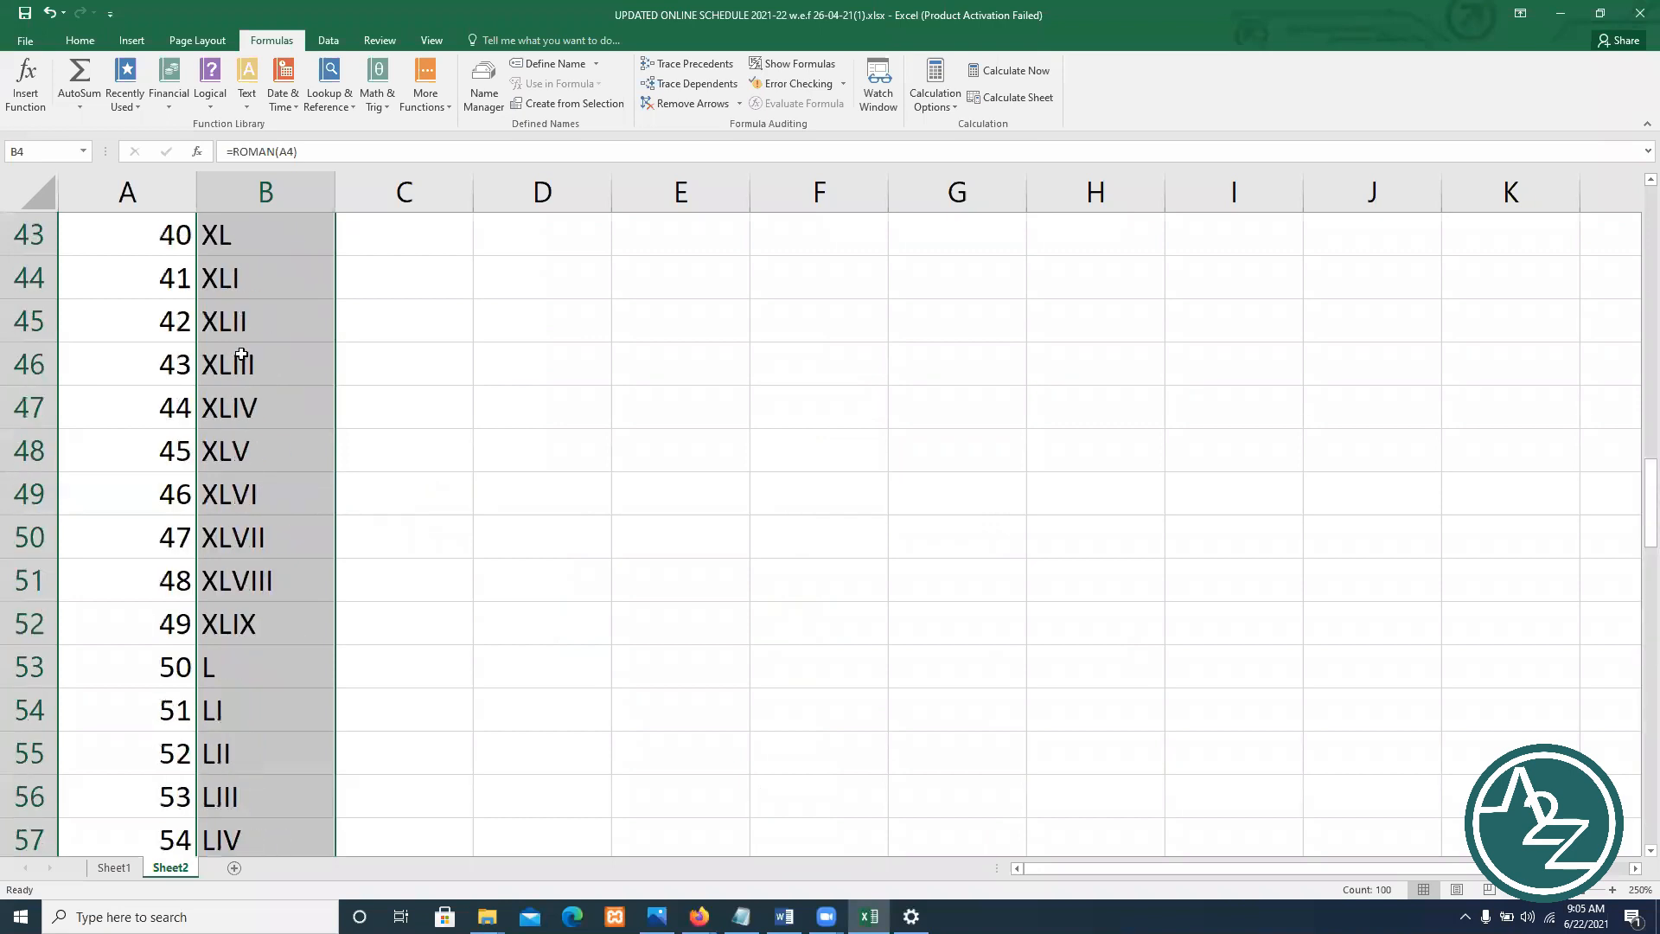
{"action": "scroll", "coordinate": [244, 348], "scroll_direction": "up", "scroll_amount": 8}
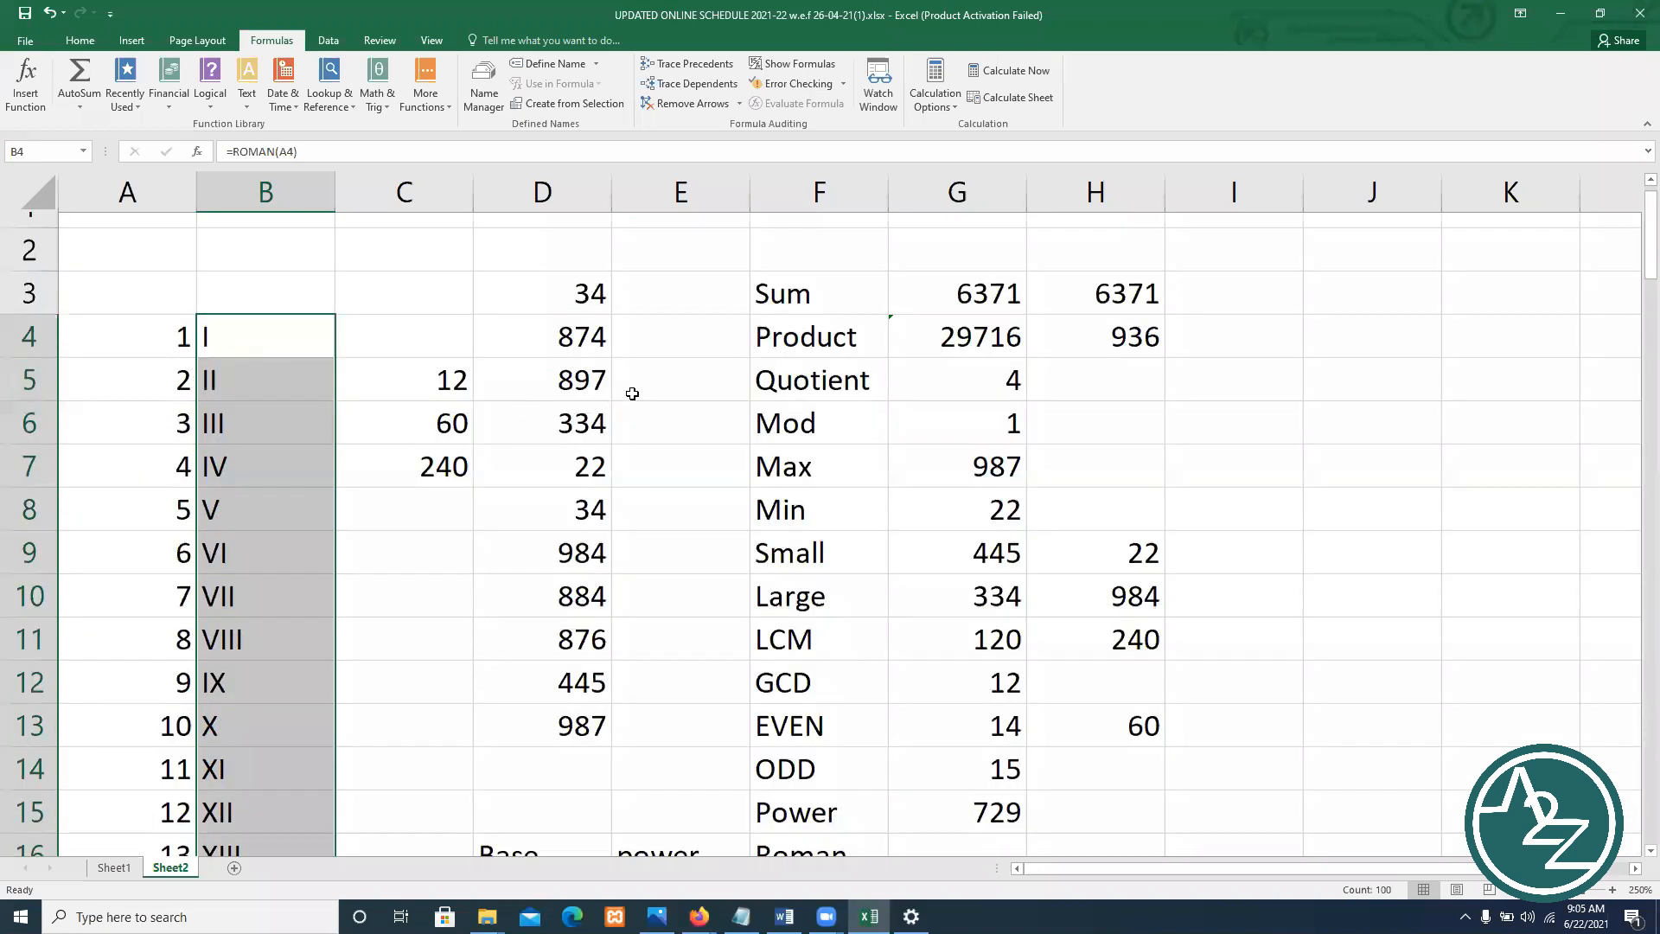
{"action": "left_click_drag", "start_coordinate": [782, 318], "coordinate": [802, 632]}
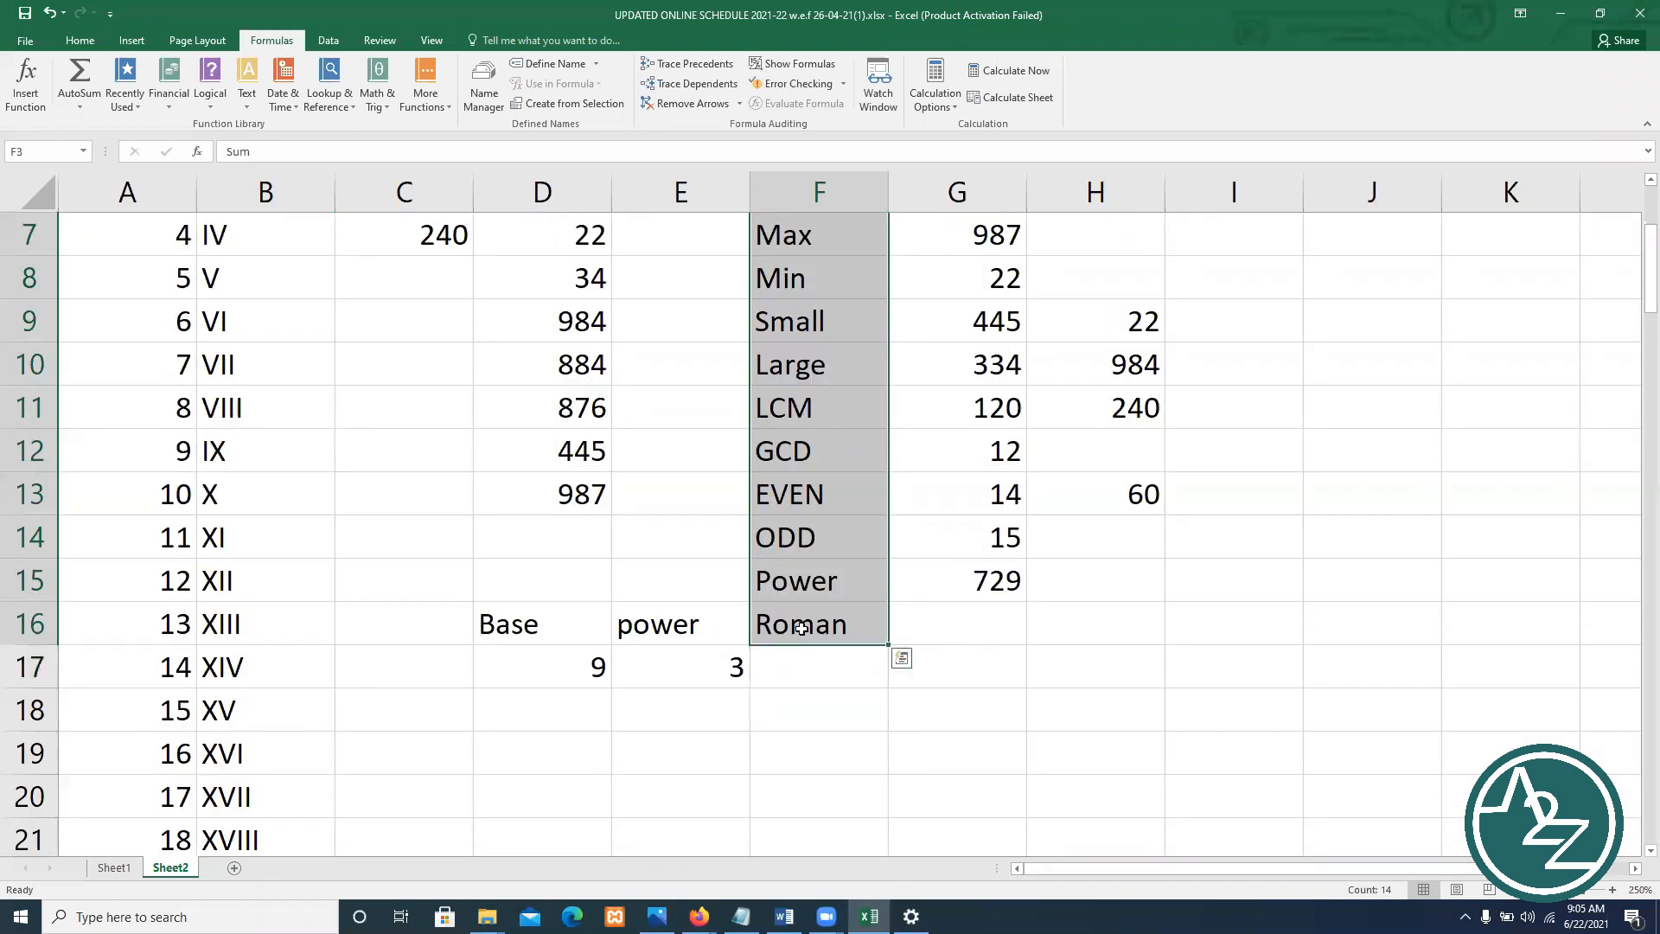
{"action": "scroll", "coordinate": [802, 621], "scroll_direction": "up", "scroll_amount": 2}
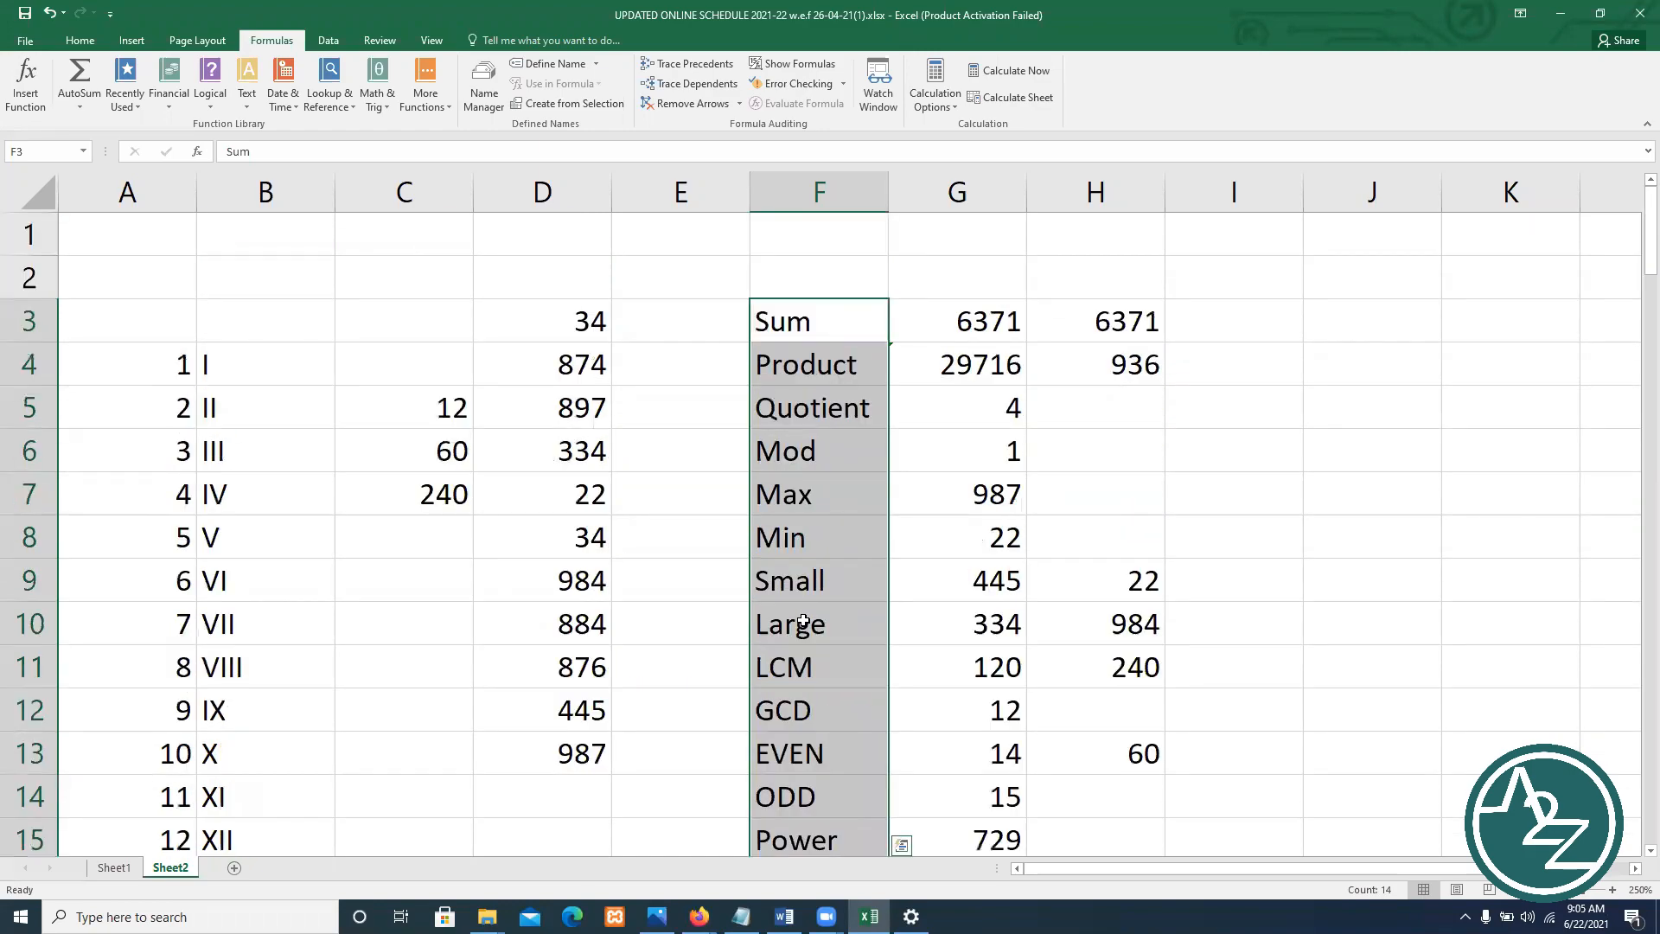